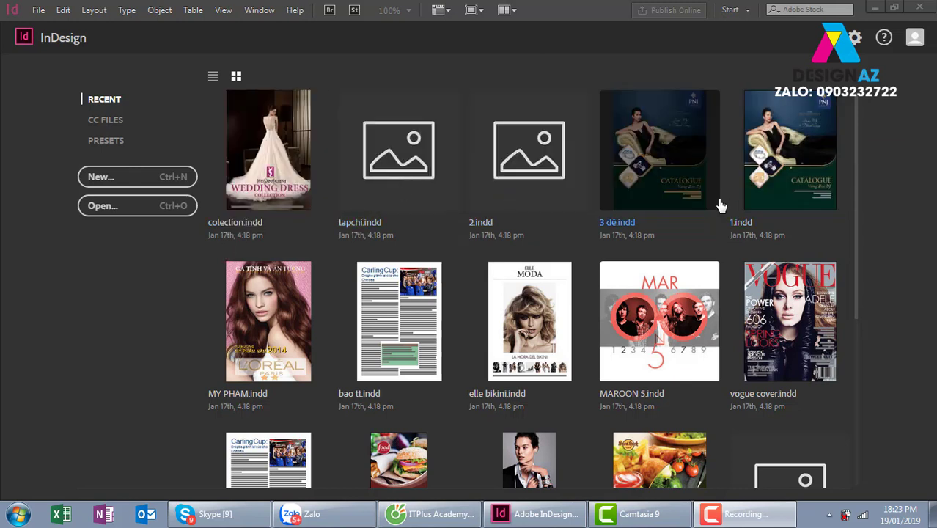
- Start a new document from the Start screen to bring up the New Document dialog
click(184, 182)
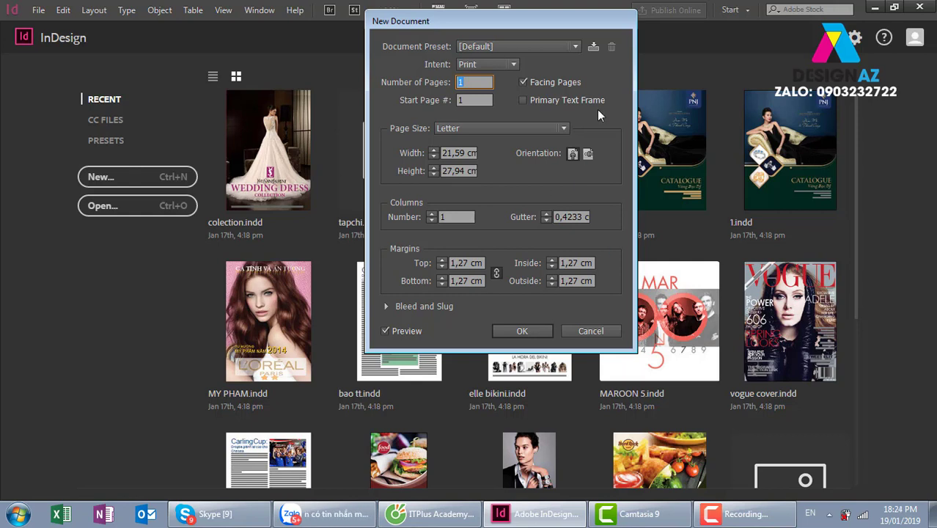
drag(549, 24, 698, 55)
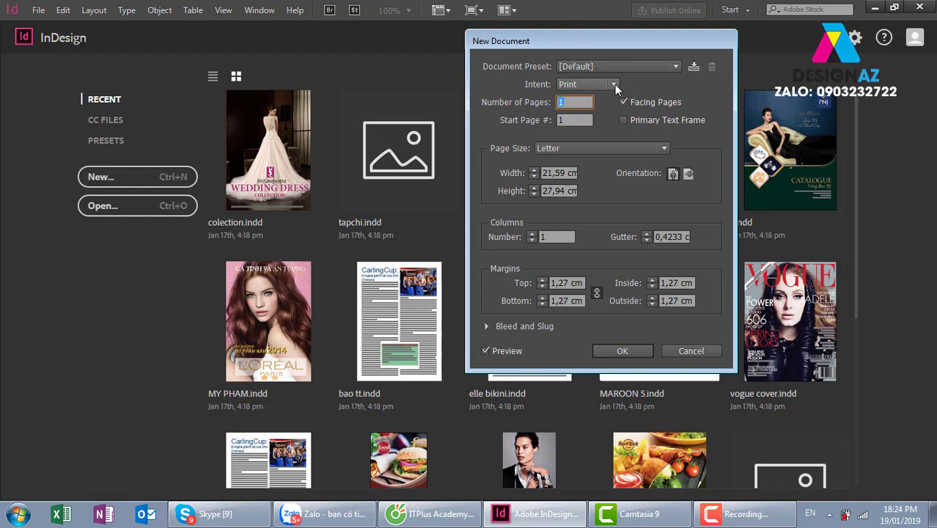
click(614, 84)
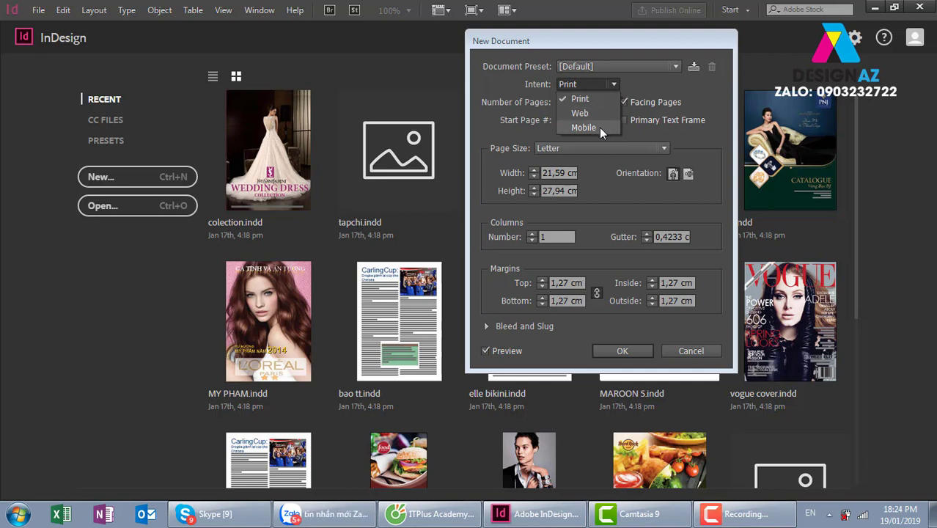
click(660, 98)
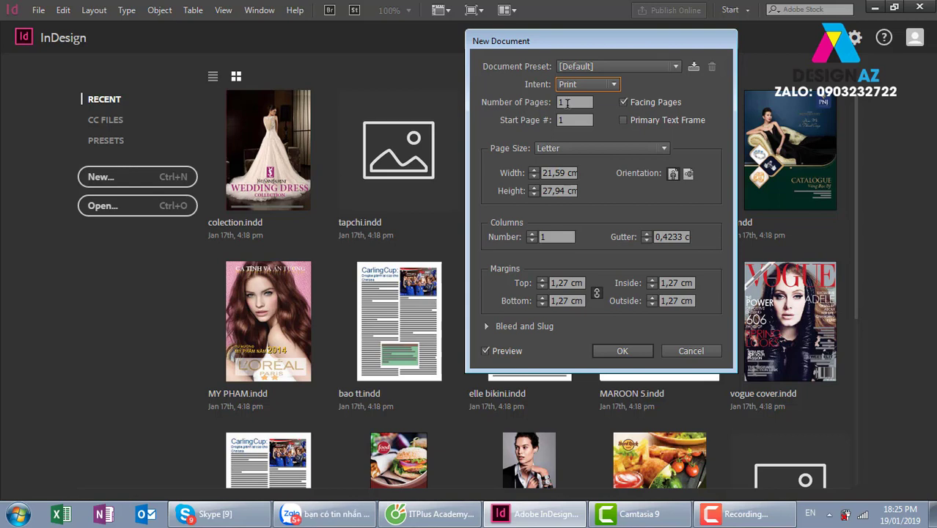
click(568, 102)
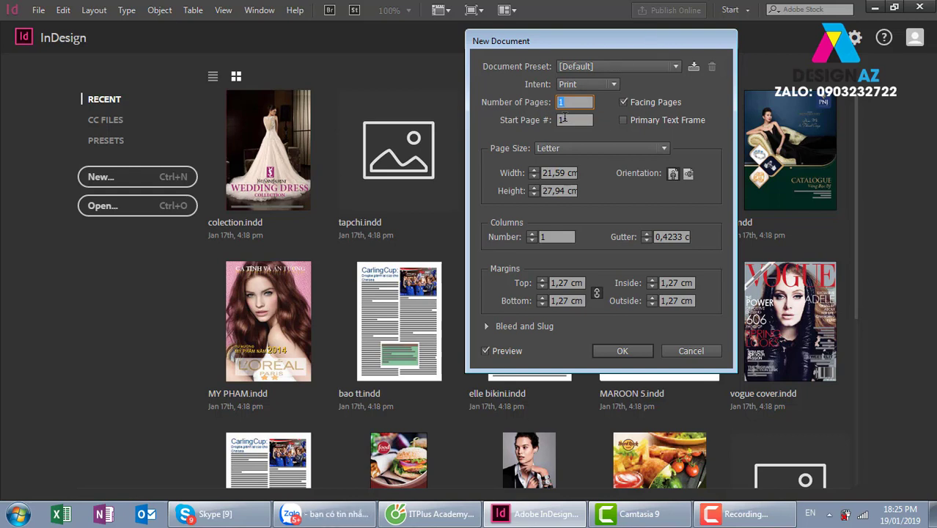
key(Tab)
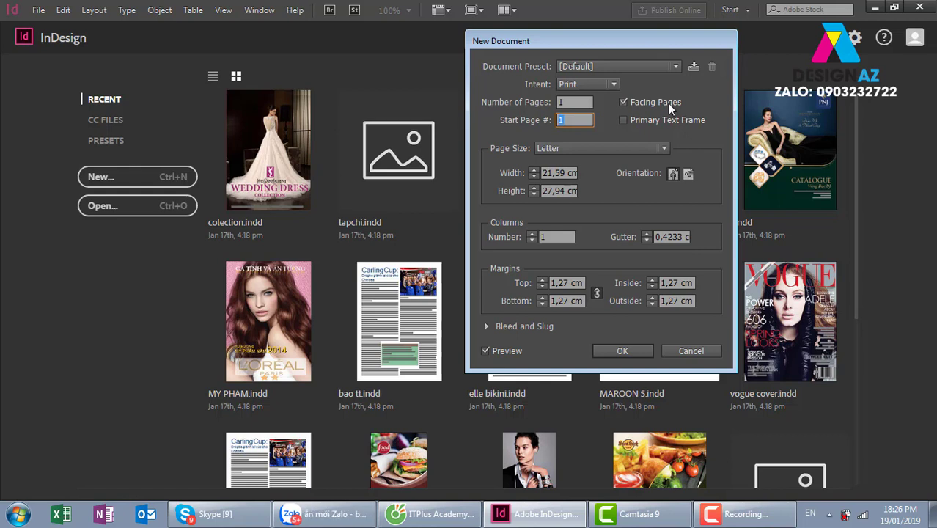
- Turn Facing Pages off and set the number of pages to 5
click(624, 102)
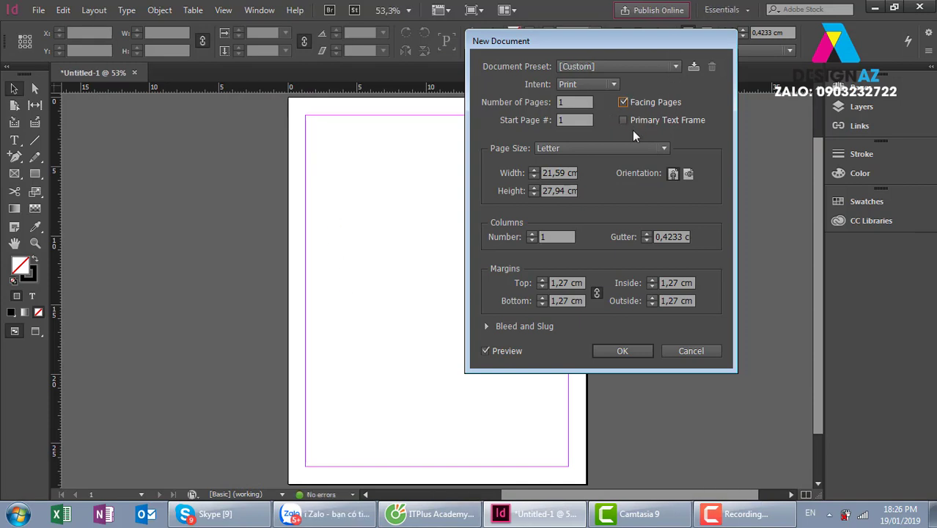
click(623, 102)
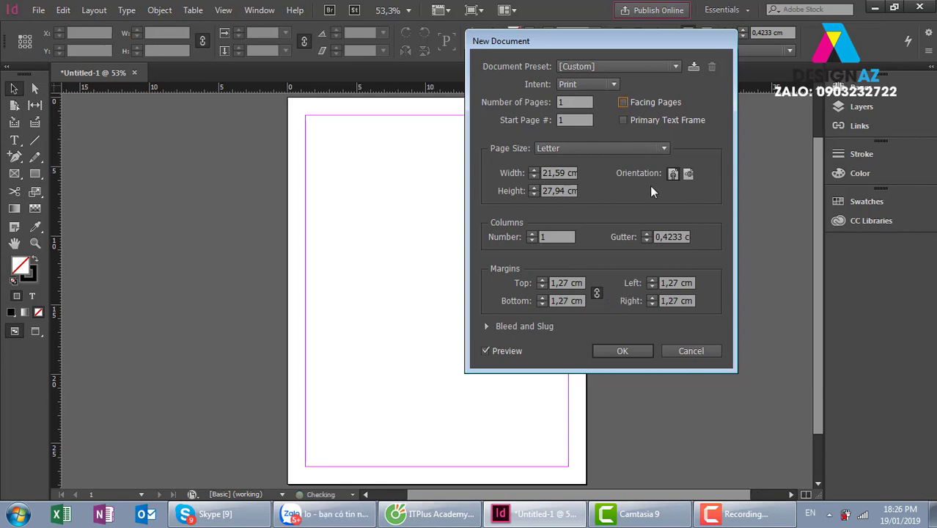
click(574, 103)
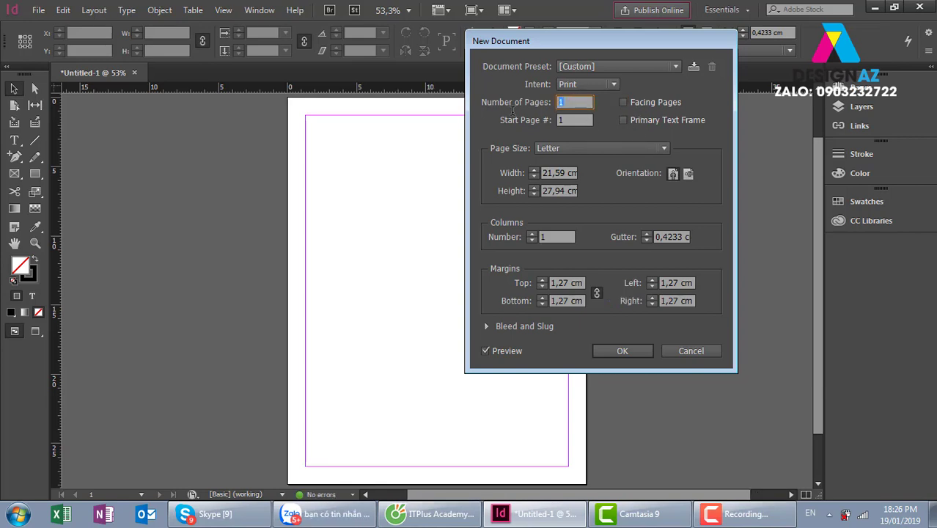
text(5)
- Create the 5-page document, zoom out to review its pages, then close Untitled-1
click(635, 352)
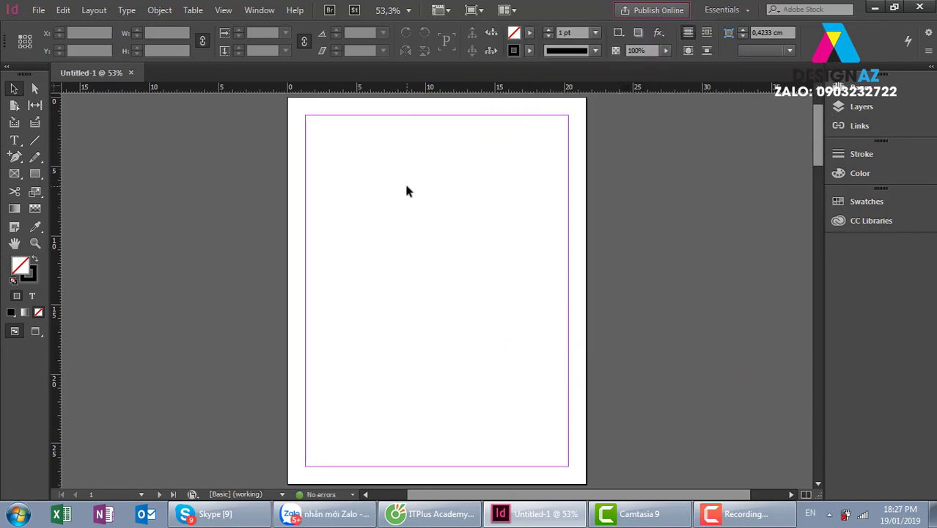
key(ctrl+minus)
key(ctrl+minus)
key(ctrl+minus)
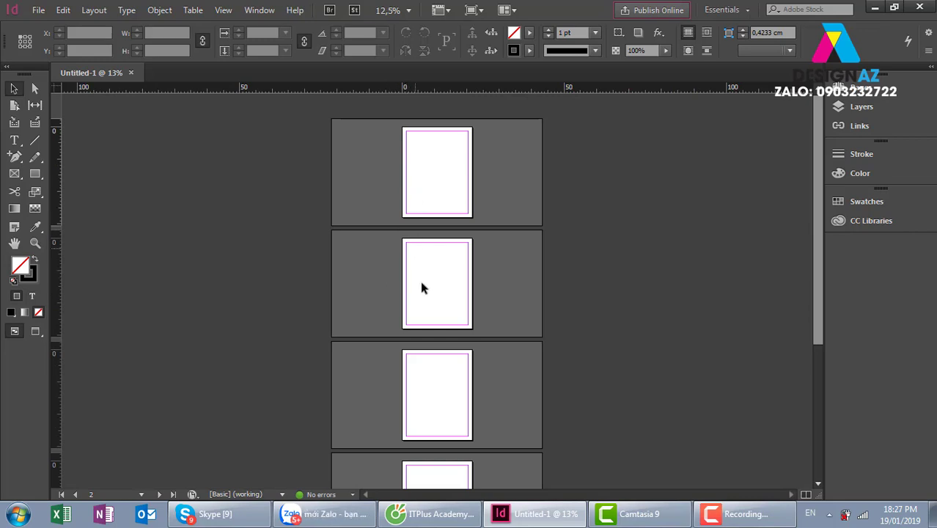
scroll(473, 245, down, 1)
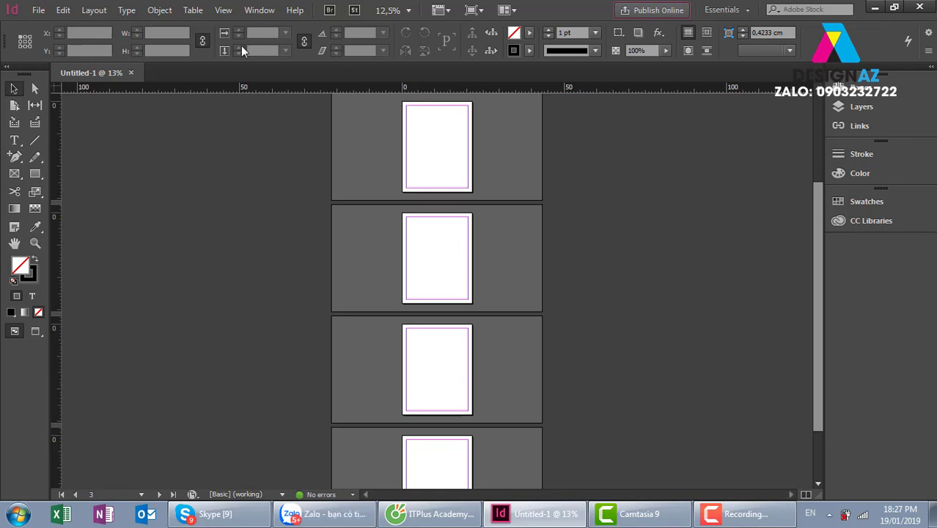
click(130, 74)
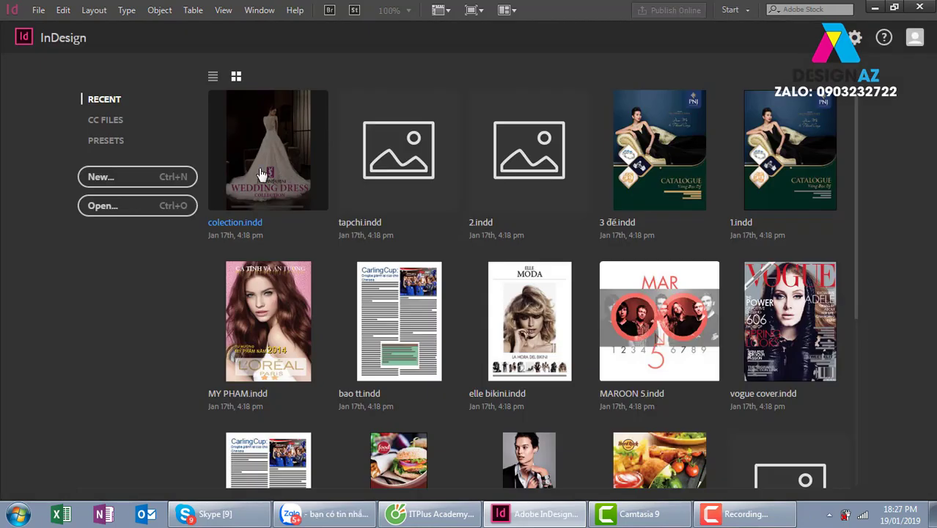
- Create a new 5-page facing-pages document and zoom out to view its spreads
click(184, 184)
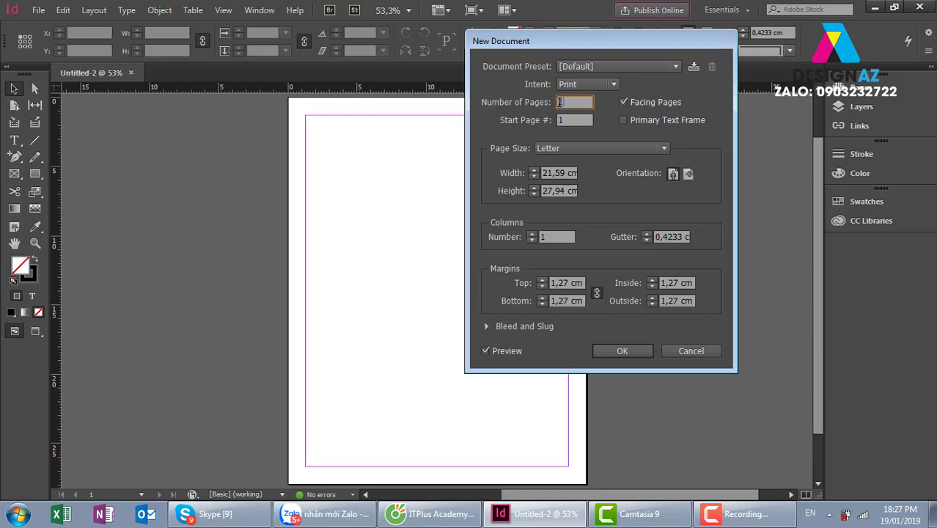
text(5)
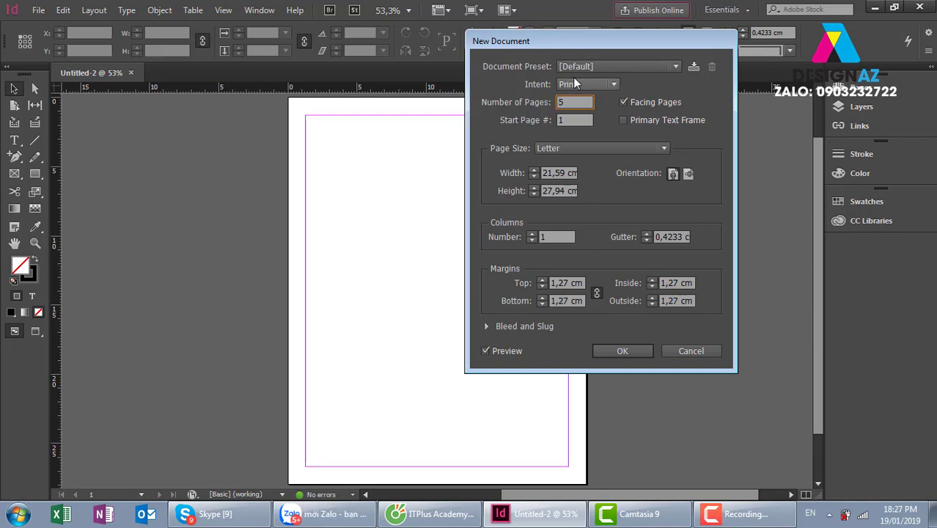
click(626, 351)
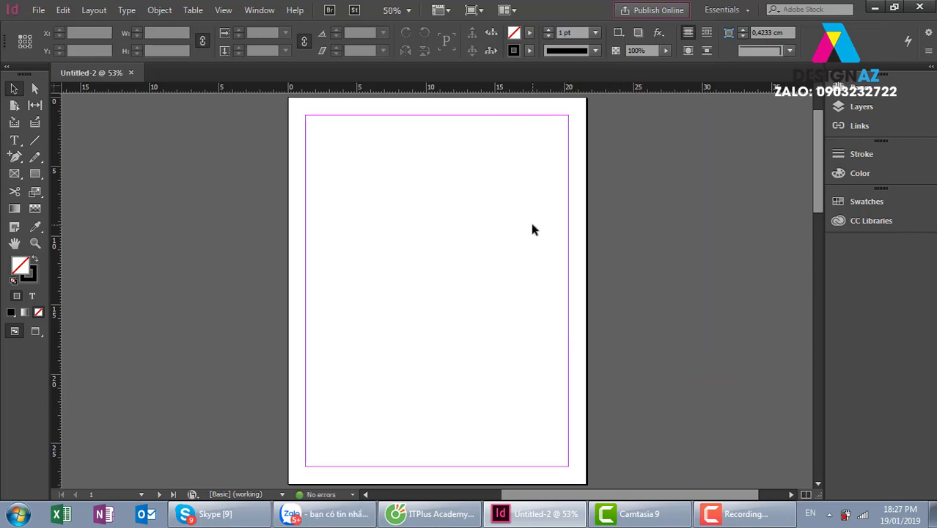
key(ctrl+minus)
key(ctrl+minus)
key(ctrl+minus)
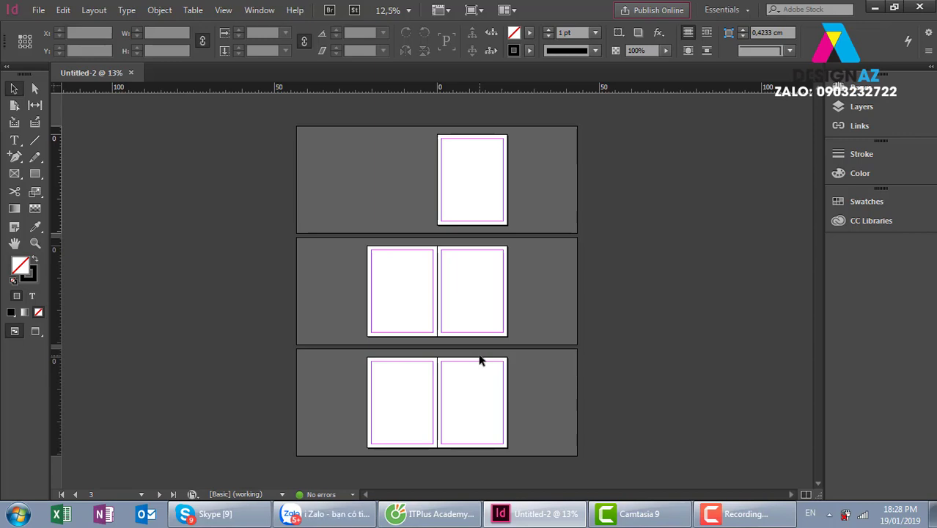
- Close the Untitled-2 facing-pages document and start another new Letter document
click(132, 73)
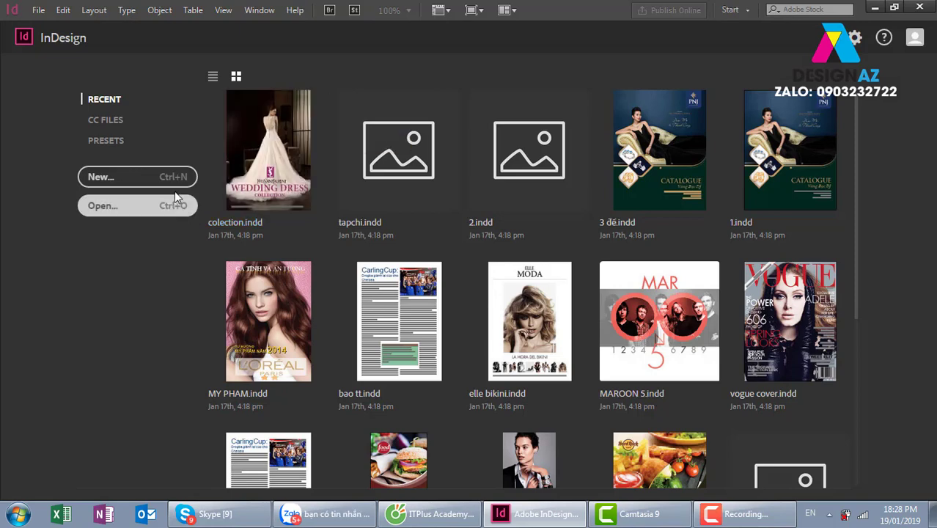
click(182, 186)
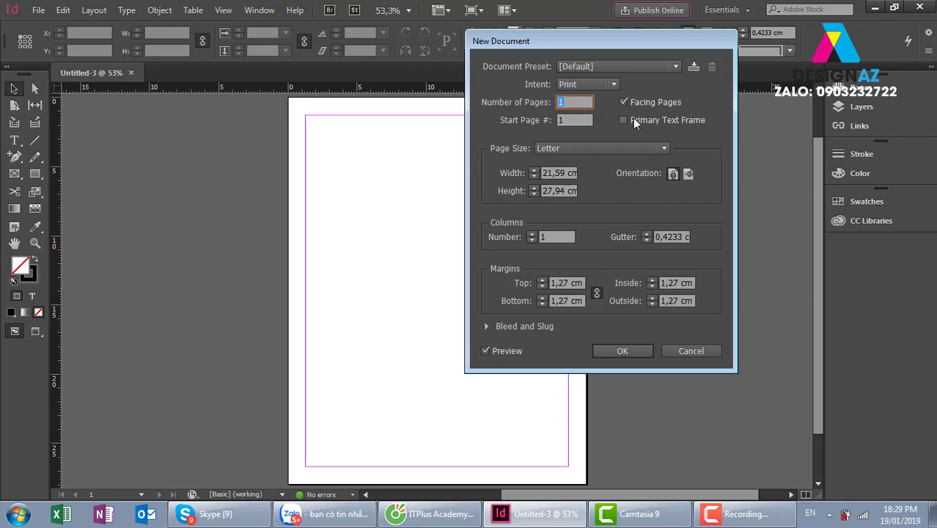
- Create and discard Untitled-3, then make a 6-page Letter facing-pages document and zoom out
click(631, 352)
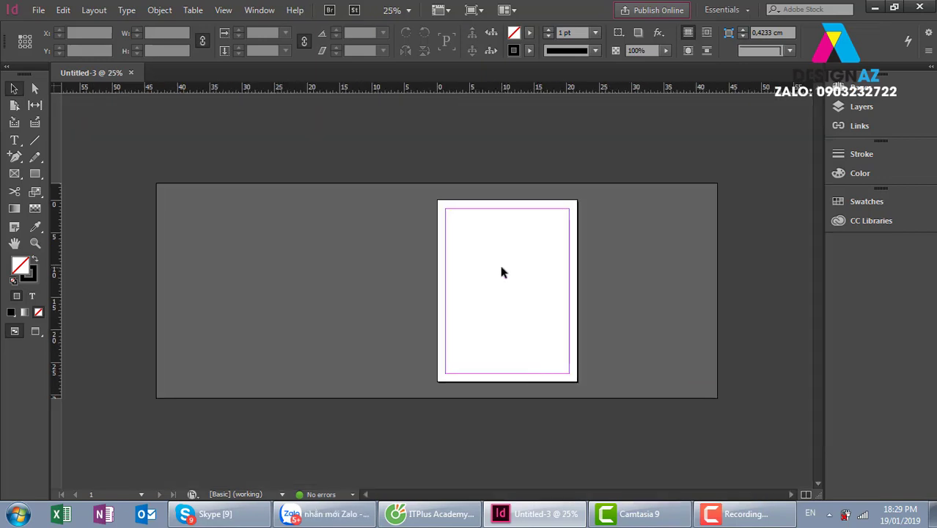
click(130, 73)
key(ctrl+n)
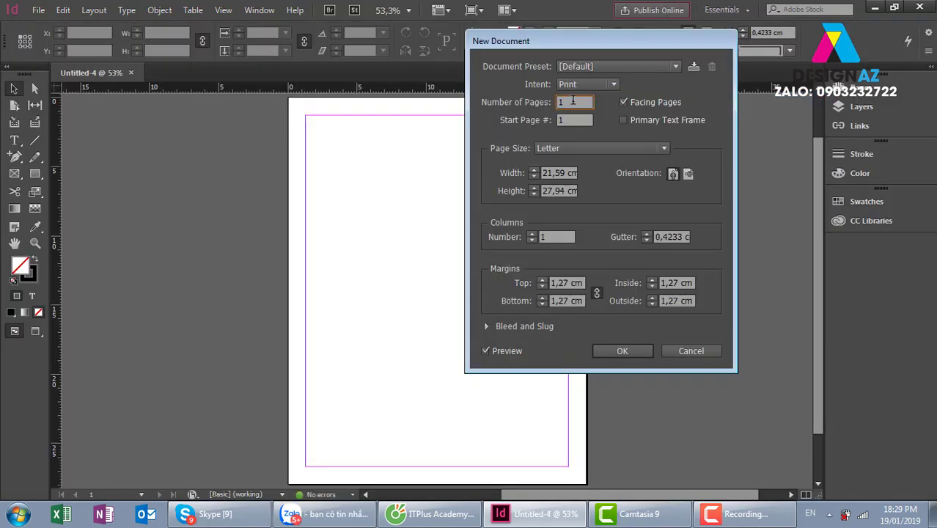
text(6)
click(630, 353)
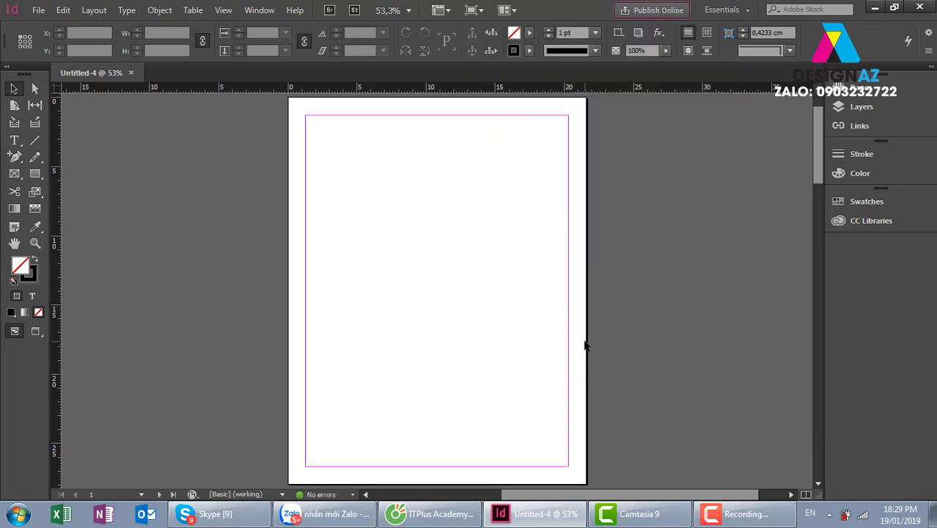
key(ctrl+minus)
key(ctrl+minus)
key(ctrl+minus)
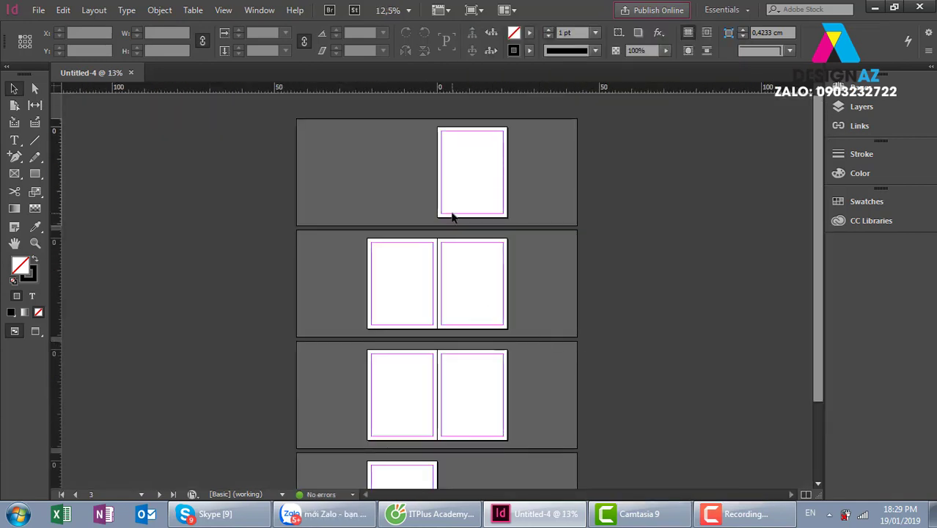
- Zoom in to 75% and pan so the top of page 1 fills the window
key(ctrl+equal)
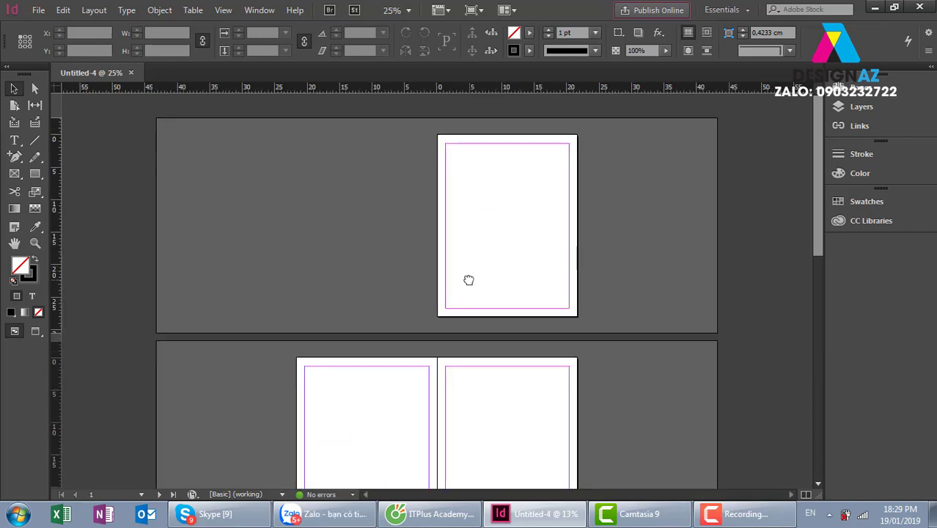
key(ctrl+equal)
key(ctrl+equal)
drag(608, 213, 441, 313)
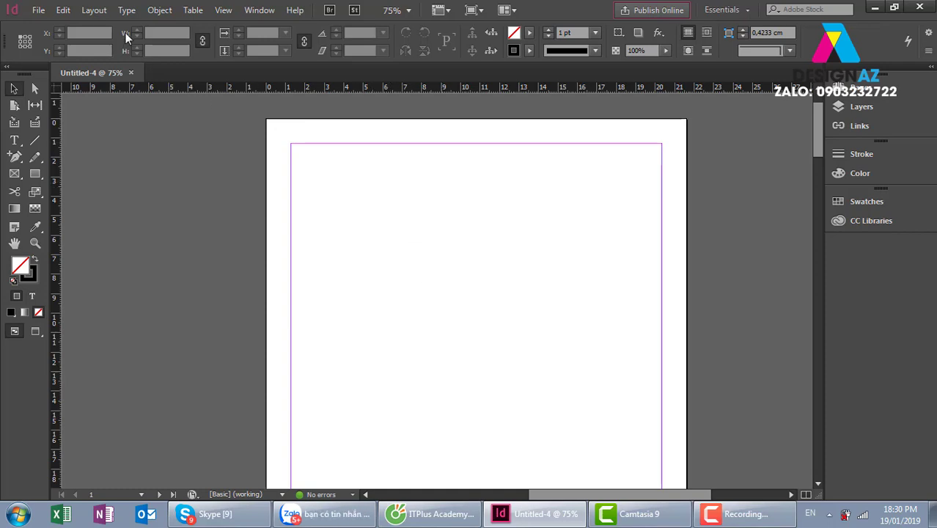
- Browse the Object and Edit menus, then bring up the File menu
click(161, 14)
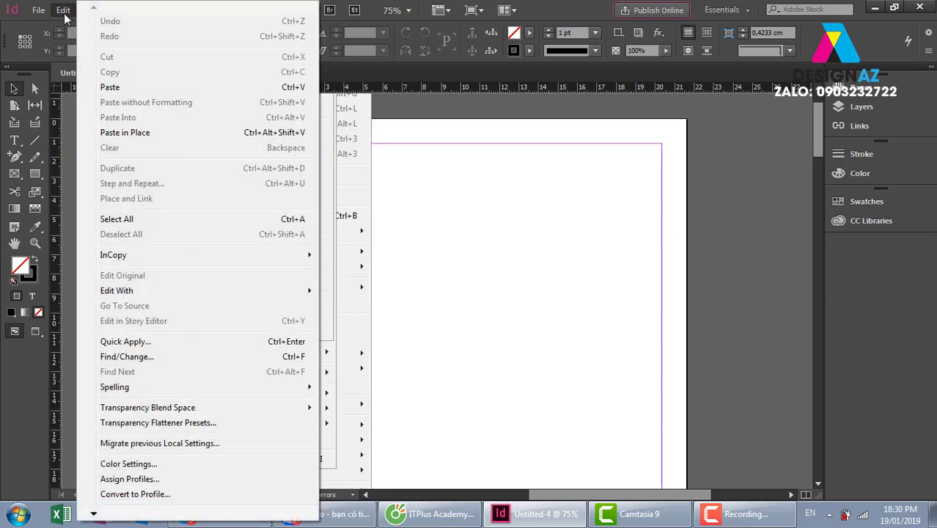
click(454, 201)
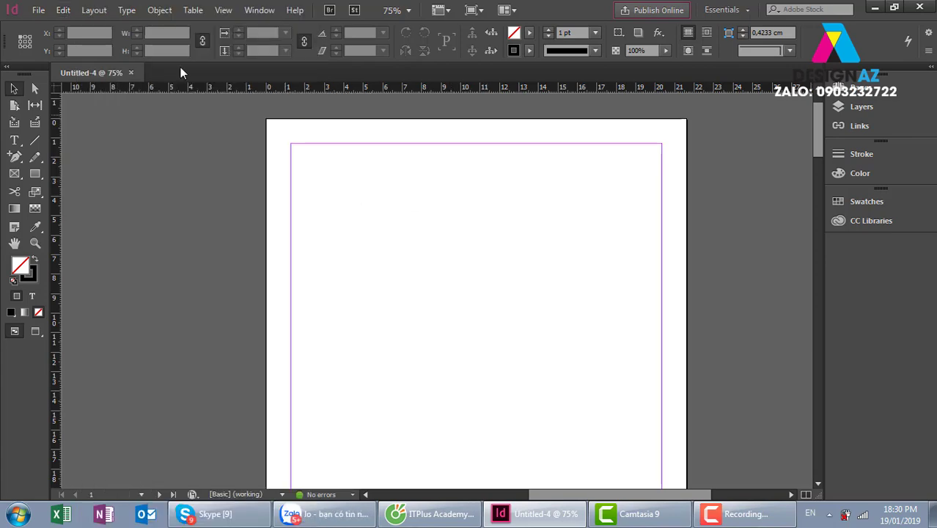
click(64, 10)
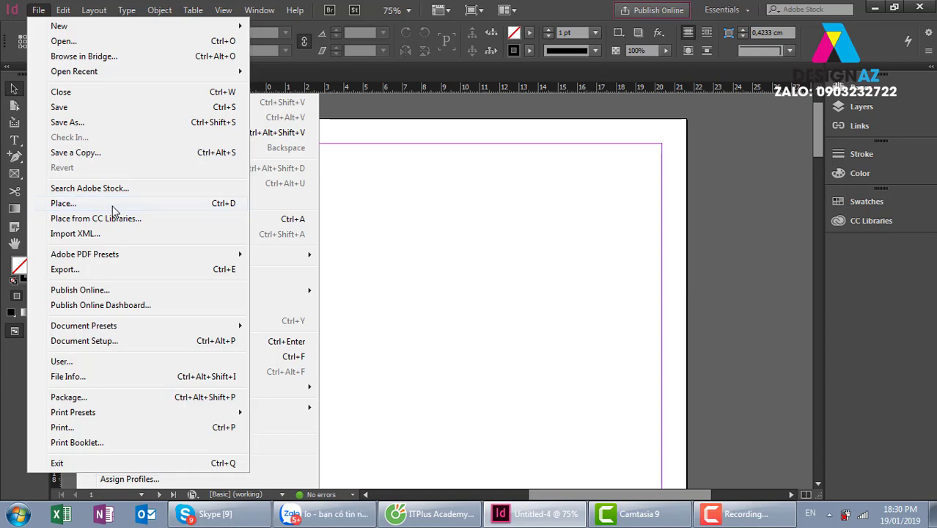
- Place the Word file 'Cách hóa giải phong thủy cho ngôi.doc' from E:\686899
click(188, 206)
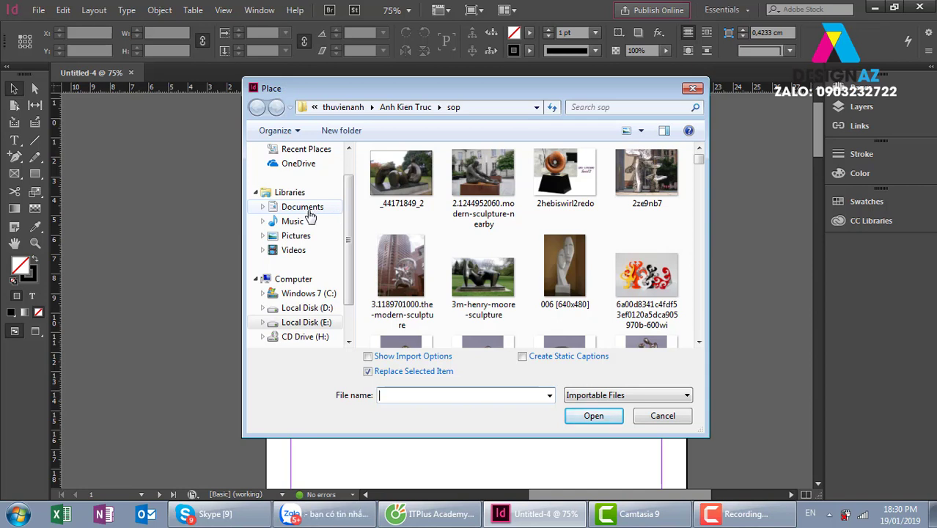
click(333, 325)
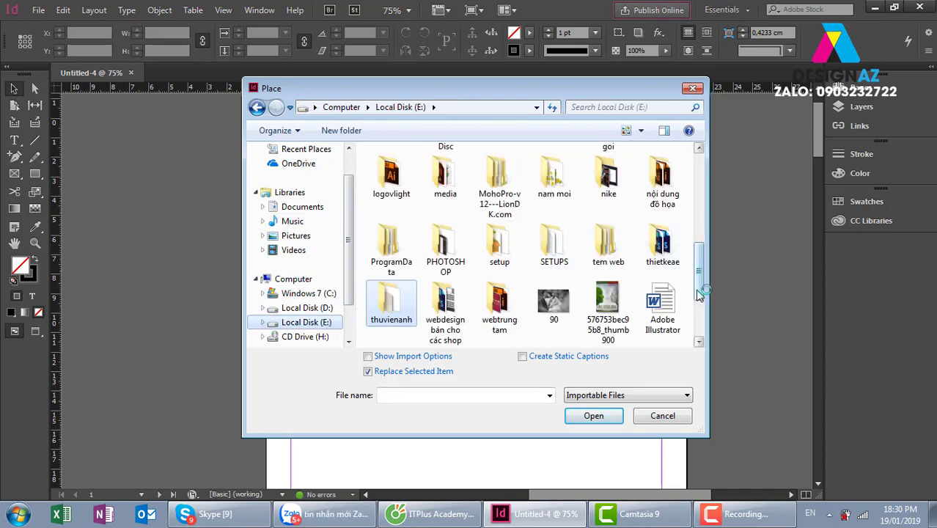
scroll(694, 279, up, 5)
scroll(660, 242, up, 5)
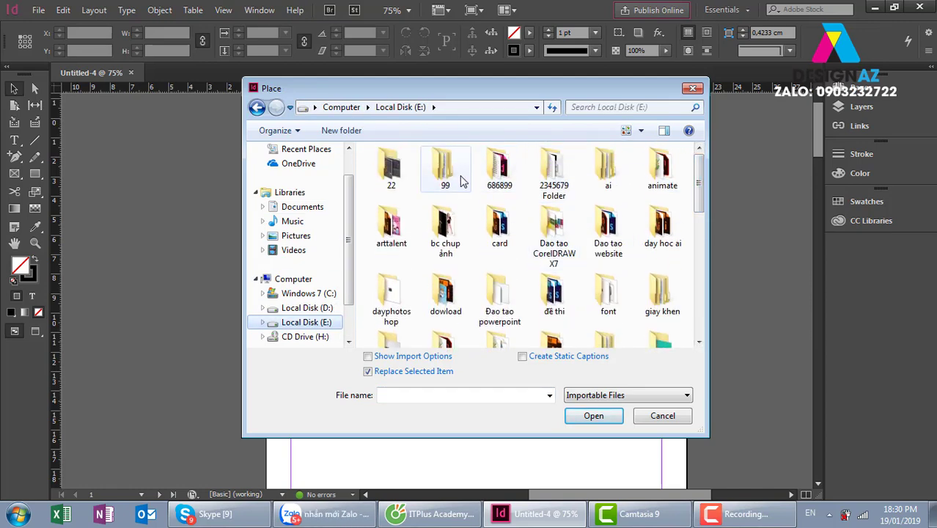
double_click(500, 172)
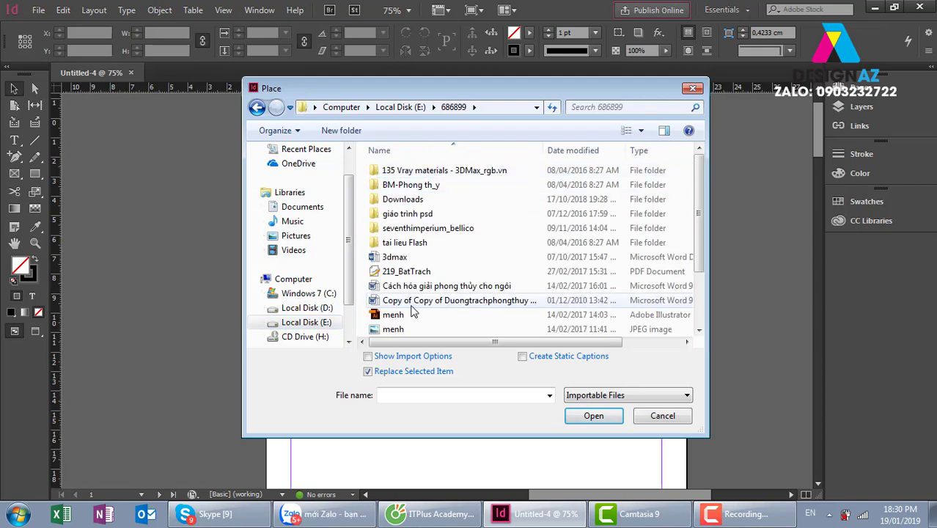
click(437, 289)
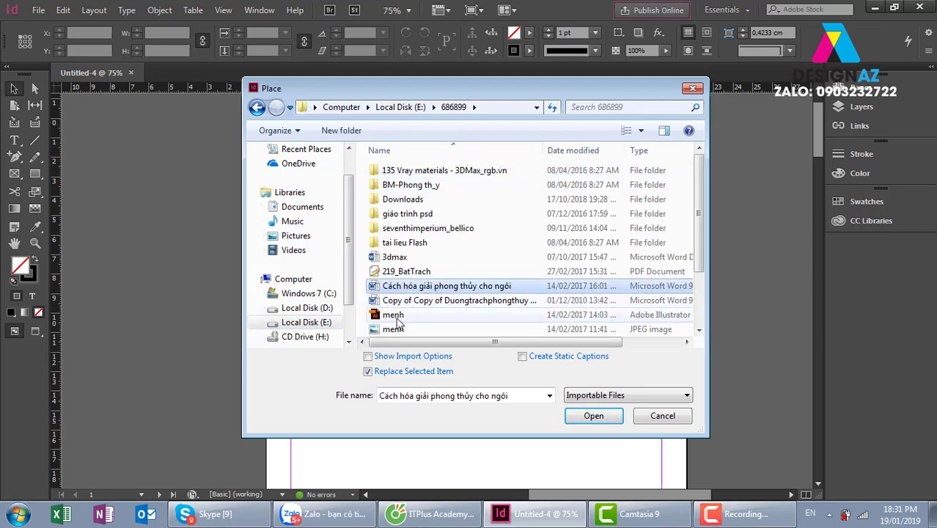
click(596, 417)
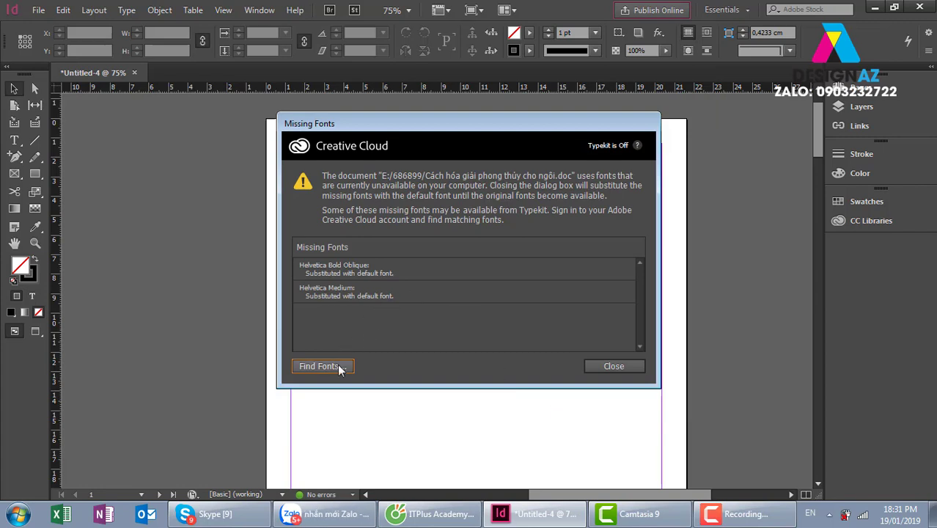
- Look up the missing fonts with Find Fonts, then dismiss the Find Font dialog with Done
click(336, 367)
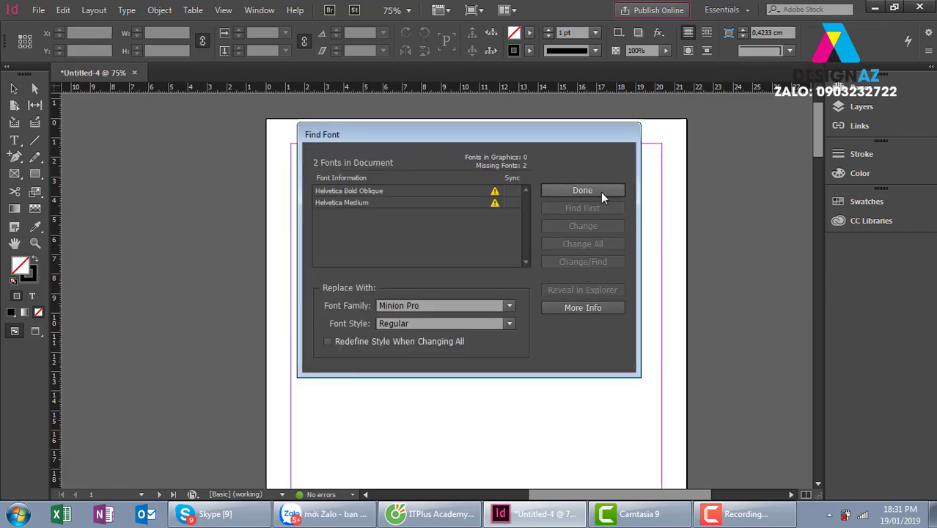
click(603, 192)
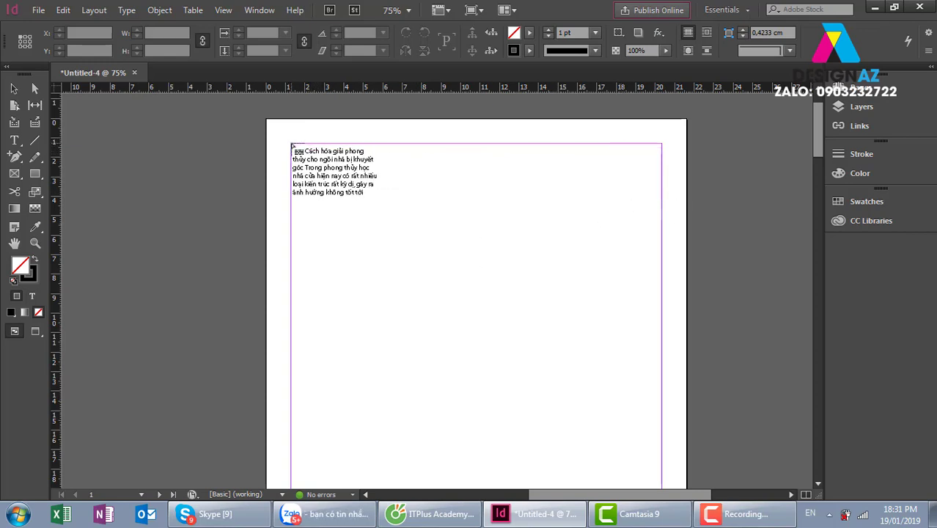
- Place the loaded Word text on Untitled-4's first page and zoom out to 25% to view it
click(292, 144)
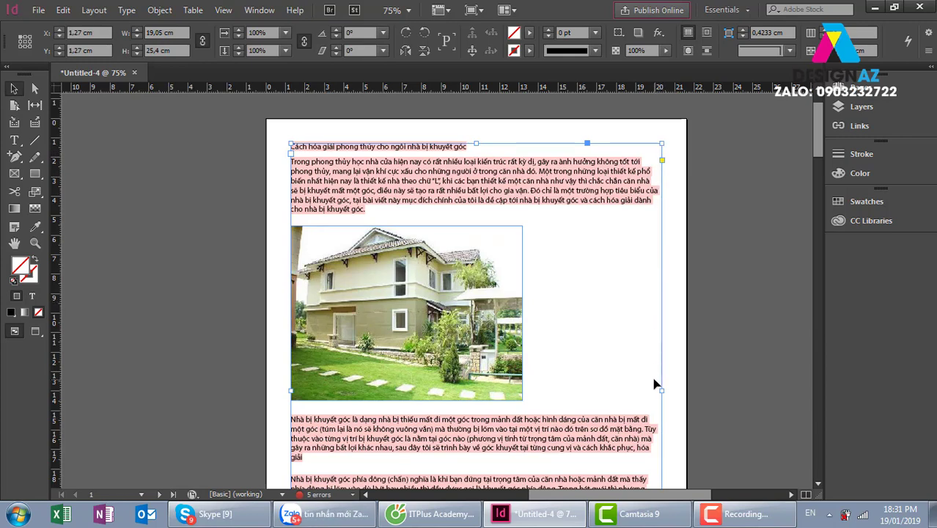
scroll(656, 383, down, 3)
scroll(656, 383, down, 2)
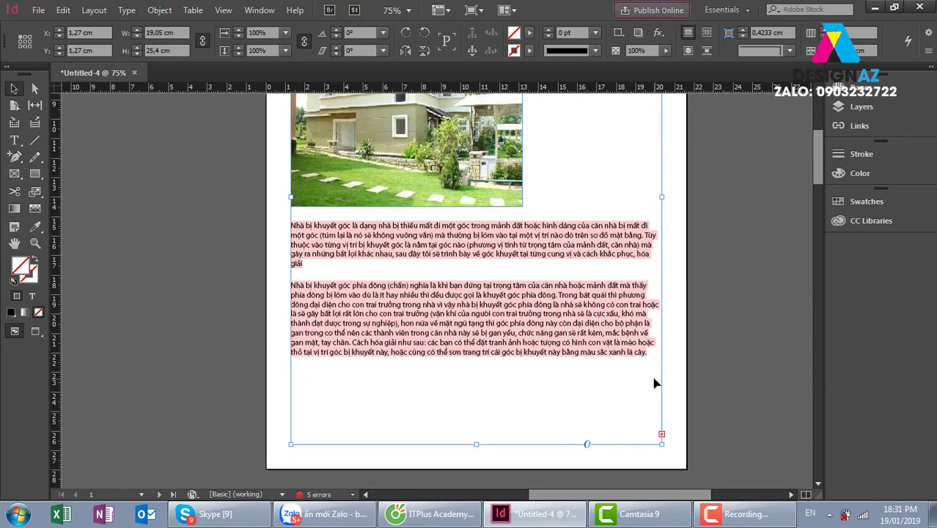
scroll(656, 381, up, 2)
scroll(657, 377, up, 2)
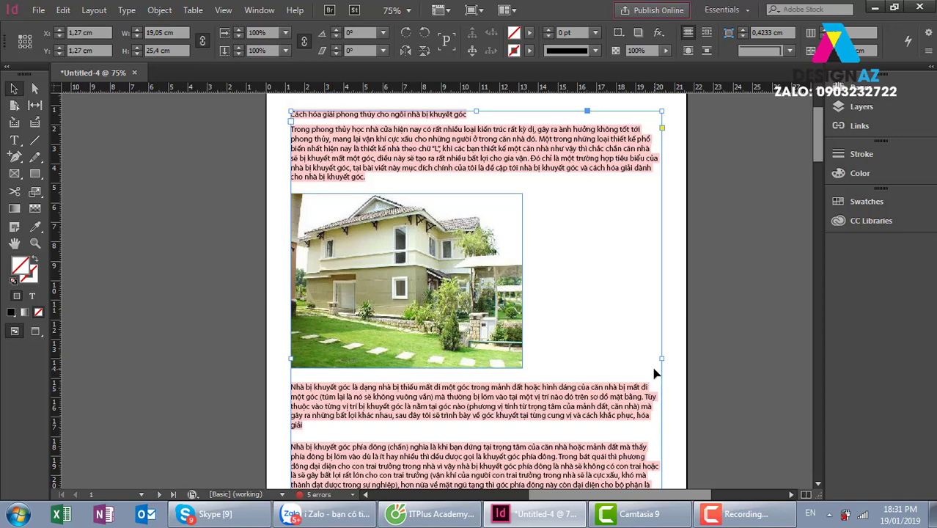
key(ctrl+minus)
key(ctrl+minus)
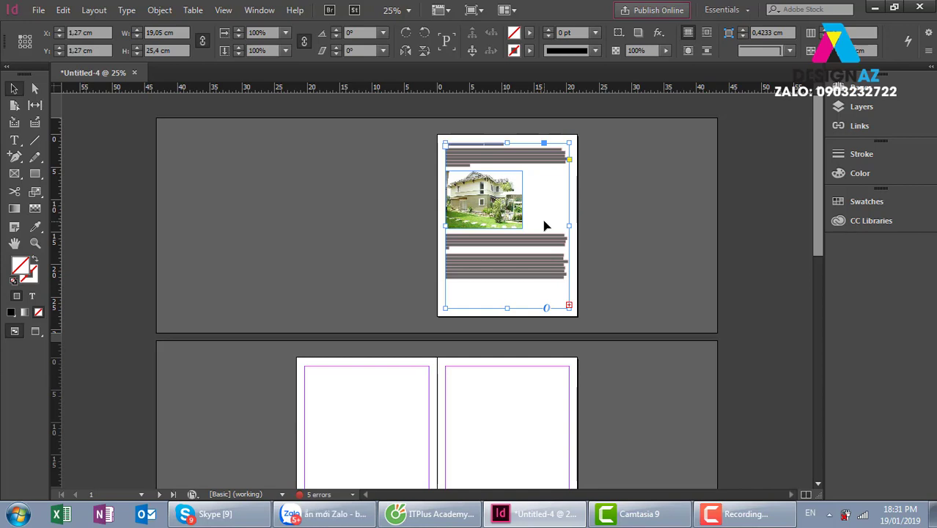
- Close Untitled-4 without saving and create a one-page Letter document with Primary Text Frame enabled
click(135, 73)
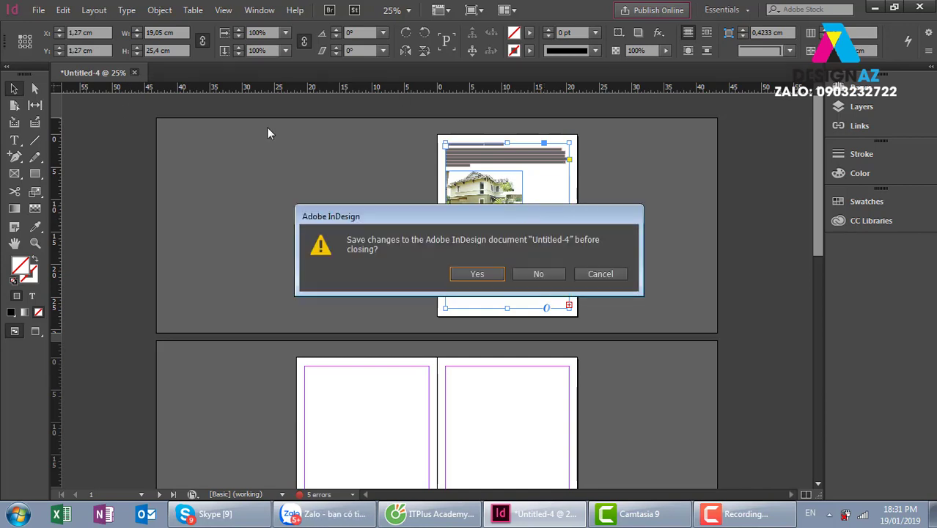
click(540, 275)
key(ctrl+n)
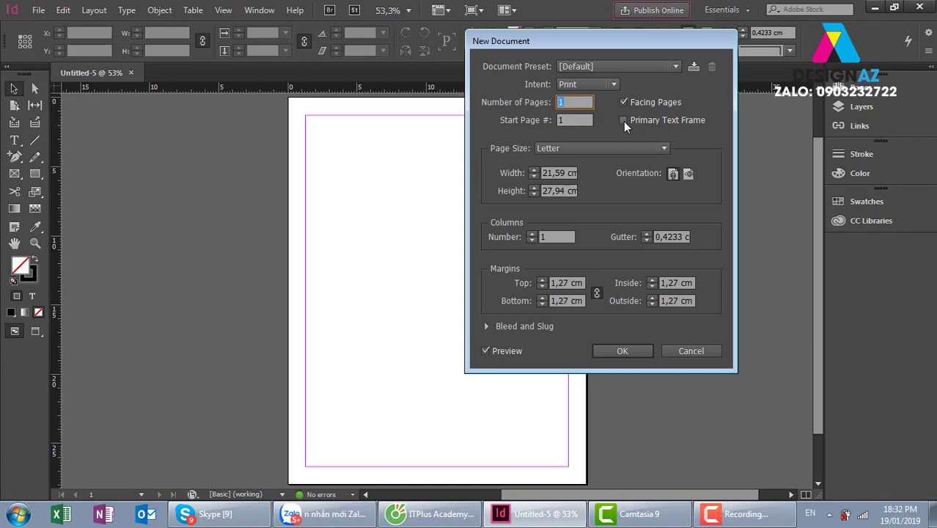
click(623, 121)
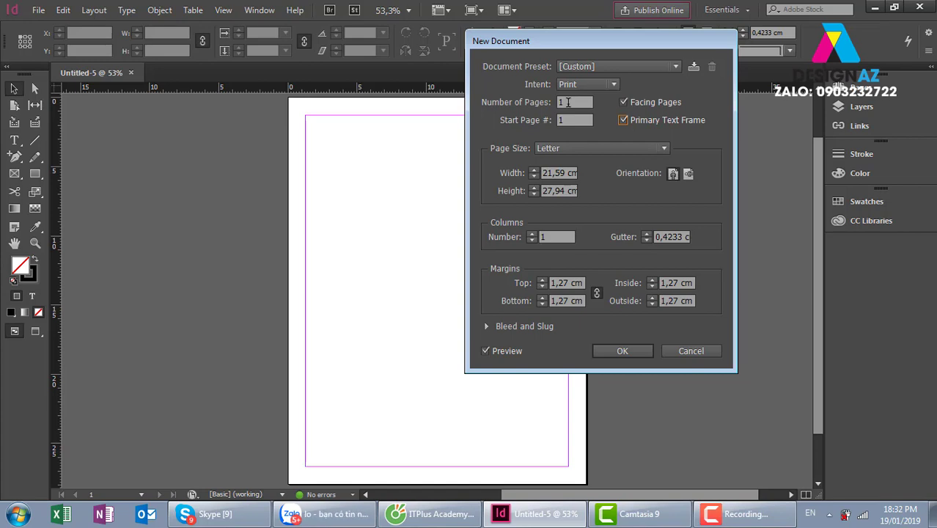
click(631, 356)
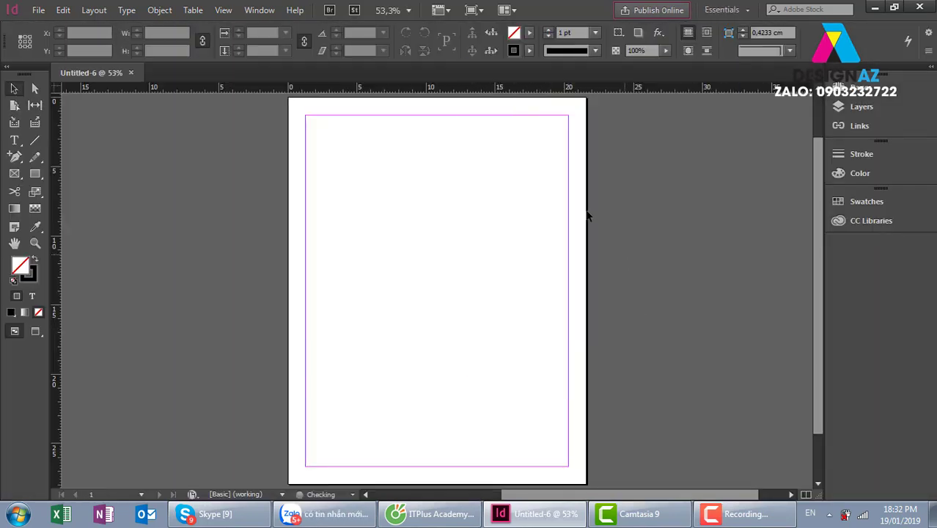
- Zoom out on Untitled-6's empty Letter page and open the File menu
alt+scroll(546, 172, down, 1)
alt+scroll(556, 227, down, 2)
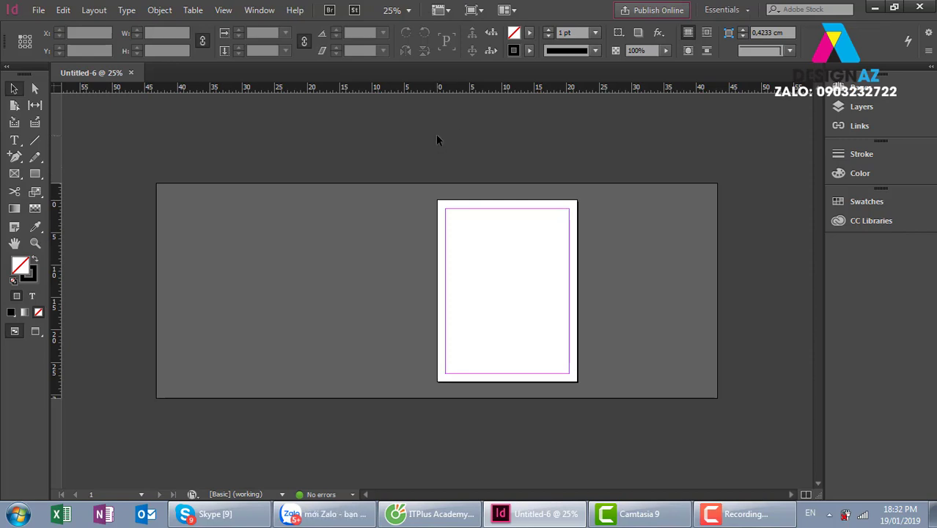
click(38, 10)
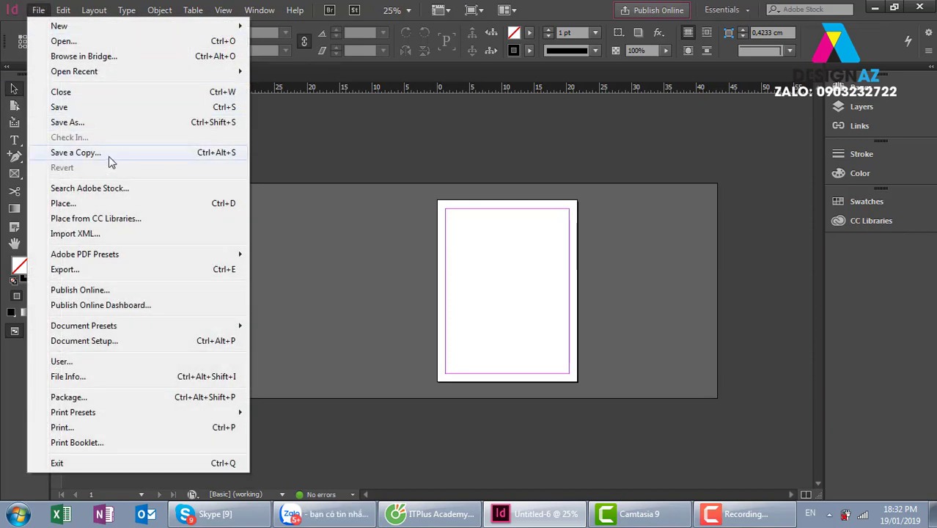
- Place 'Cách hóa giải phong thủy cho ngôi.doc', skip the missing-font search, and autoflow it from page 1
click(122, 206)
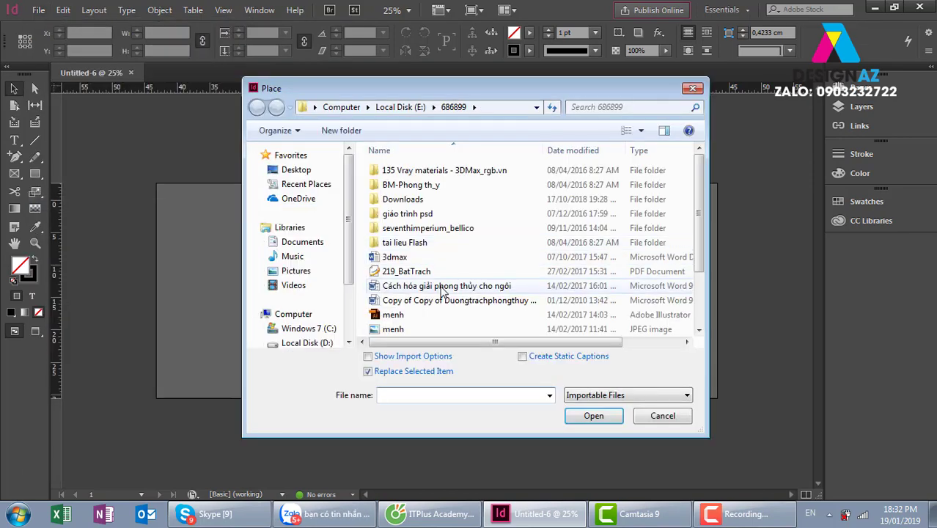
click(587, 415)
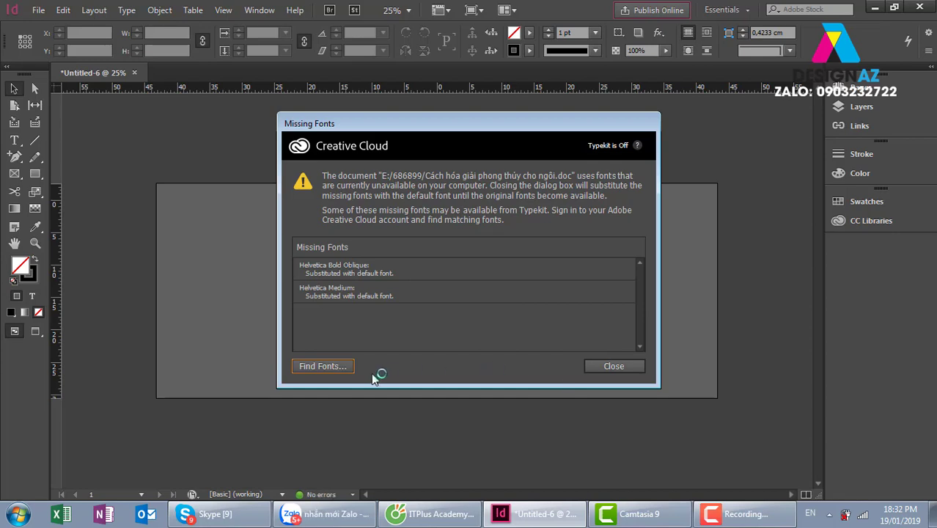
click(323, 366)
click(594, 194)
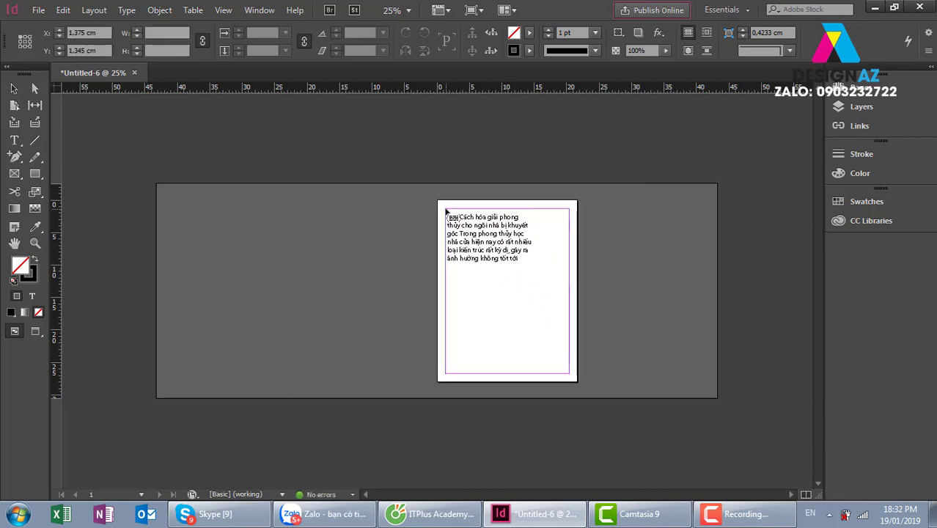
click(446, 211)
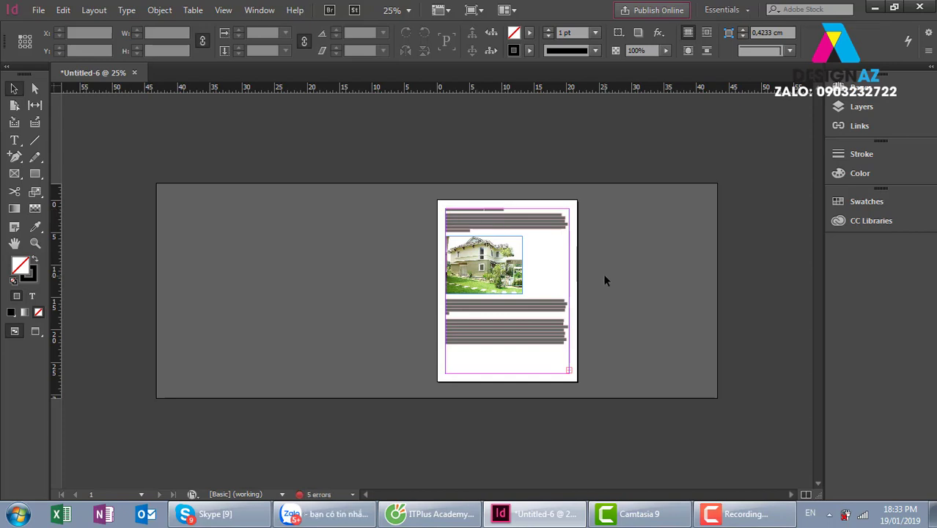
scroll(549, 334, down, 2)
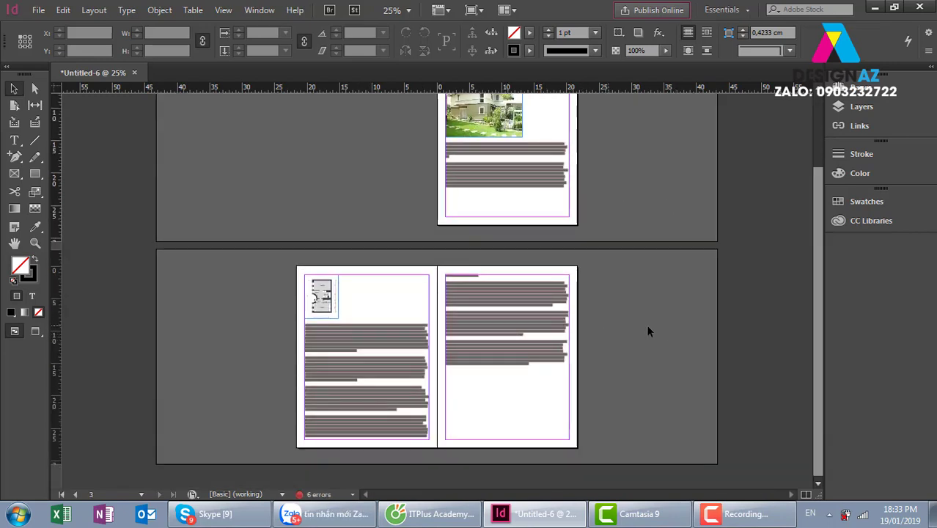
key(ctrl+equal)
key(ctrl+equal)
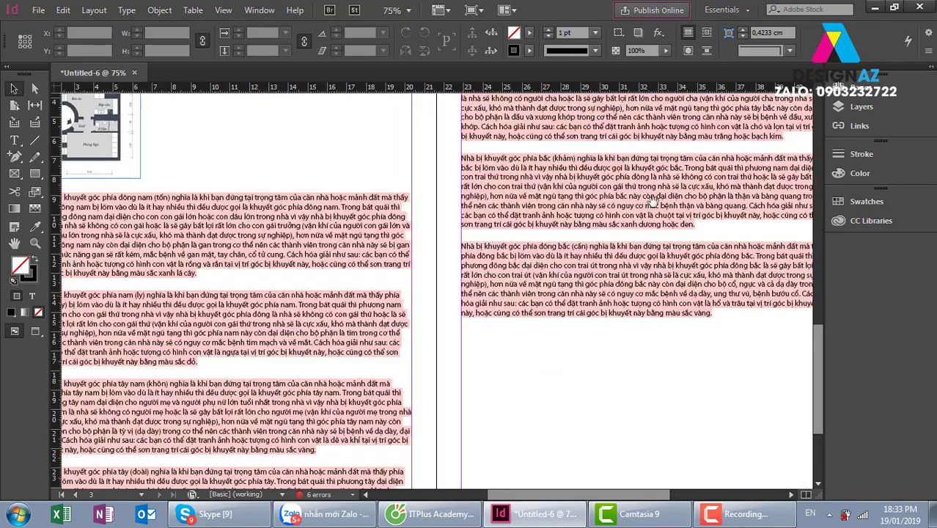
scroll(526, 414, down, 5)
scroll(527, 413, up, 5)
scroll(564, 358, up, 3)
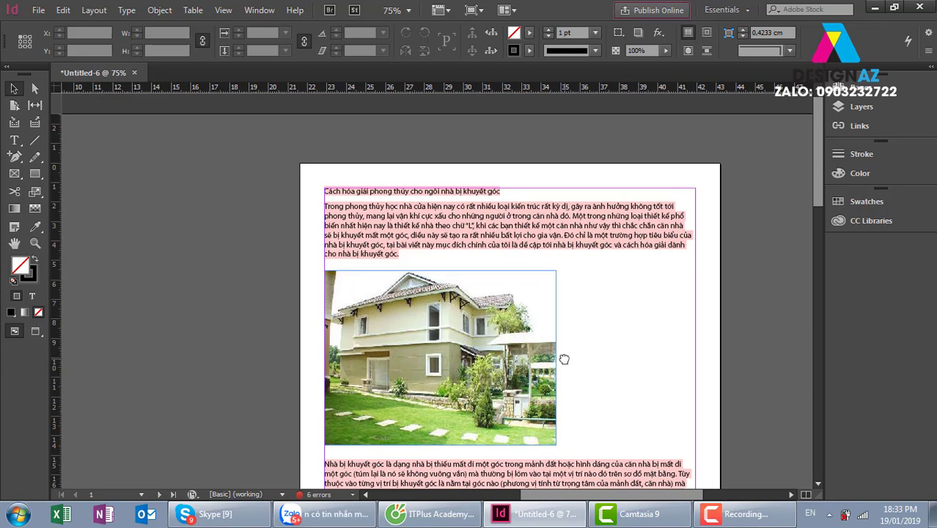
- Close Untitled-6 without saving and start a new document from the start screen
click(135, 73)
click(538, 274)
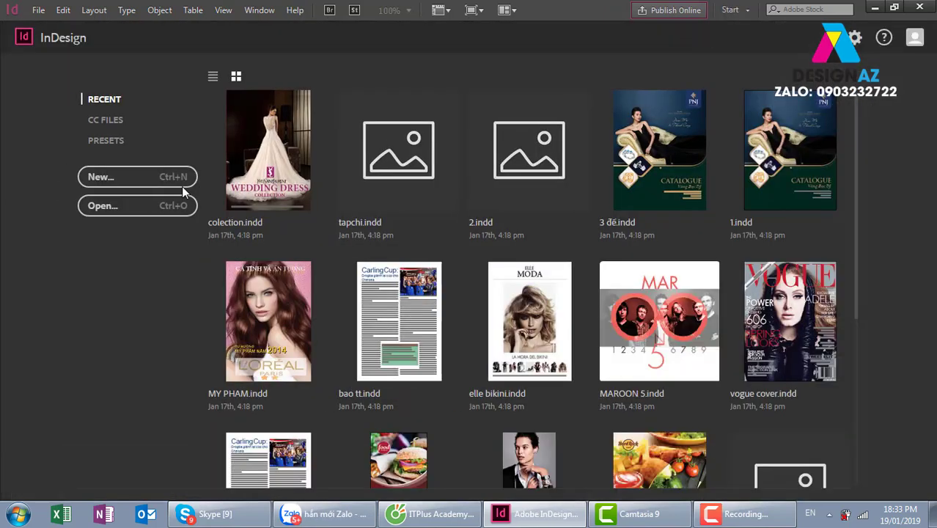
click(185, 176)
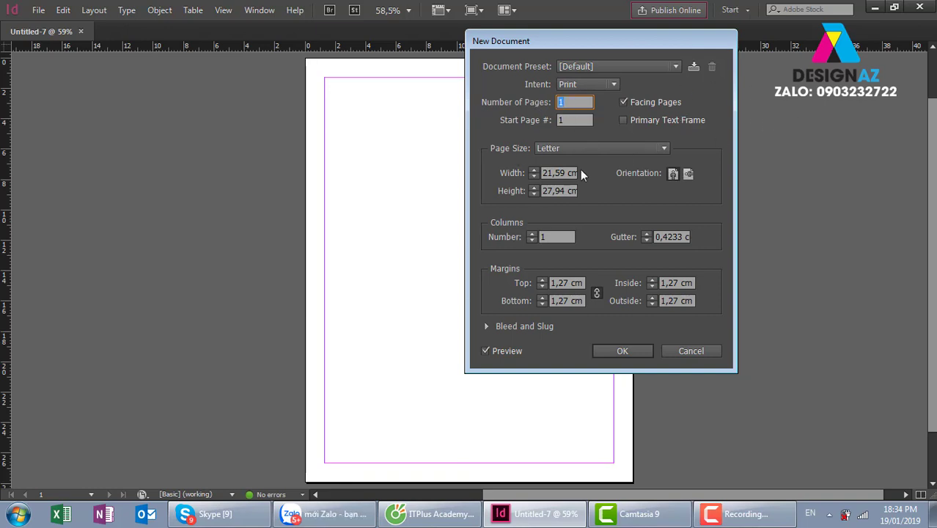
- Set the new document to 5 pages at A4 size (21 × 29,7 cm)
text(5)
click(635, 147)
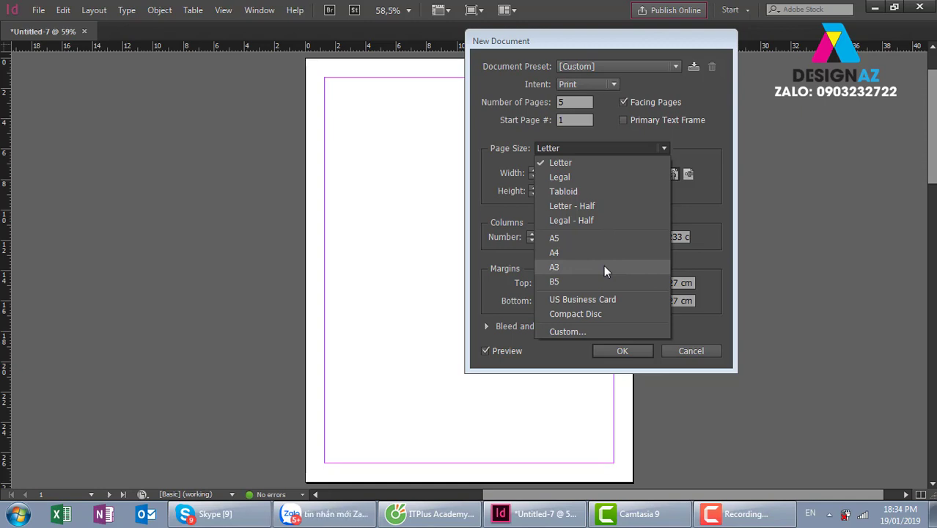
click(562, 252)
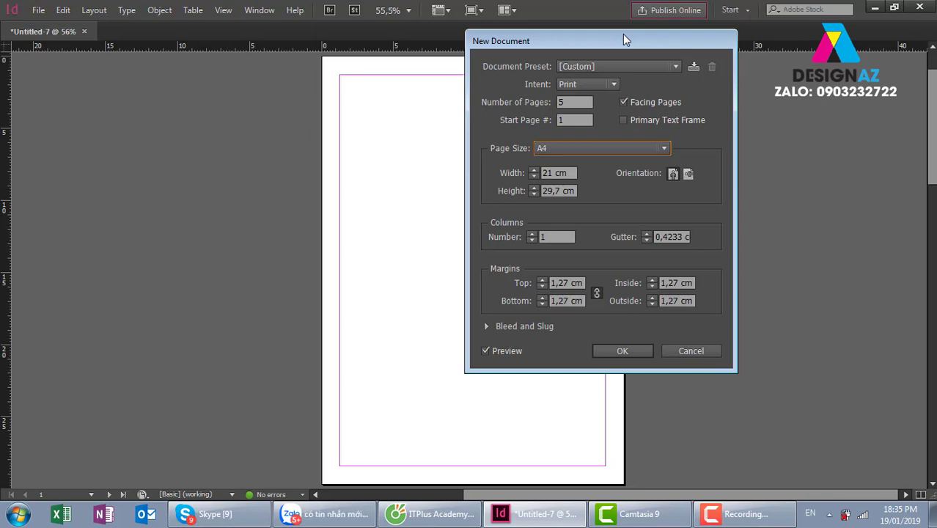
mouse_move(626, 39)
mouse_down()
mouse_move(611, 51)
mouse_move(713, 60)
mouse_up()
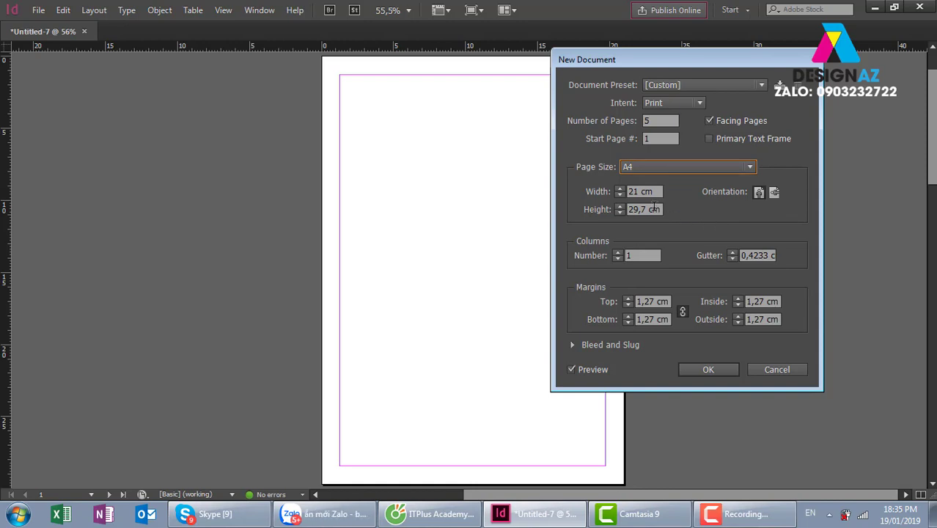
click(775, 193)
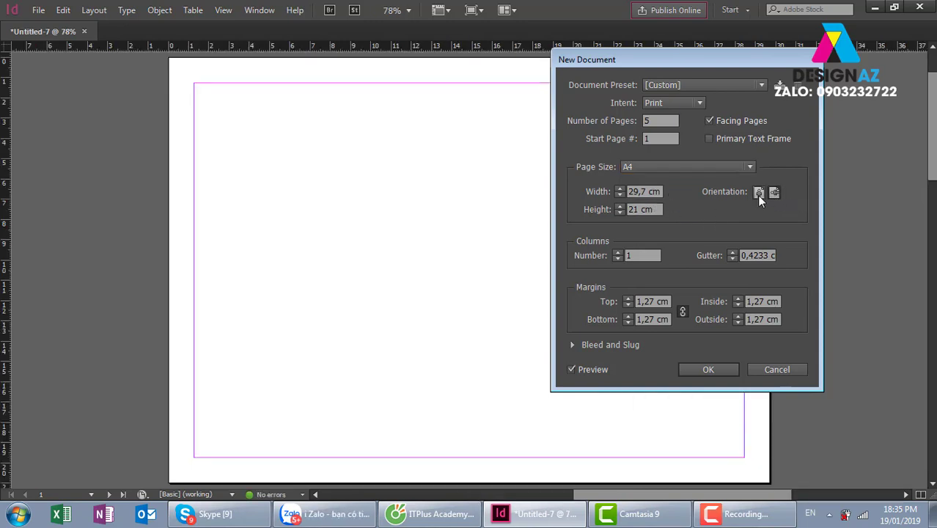
click(759, 194)
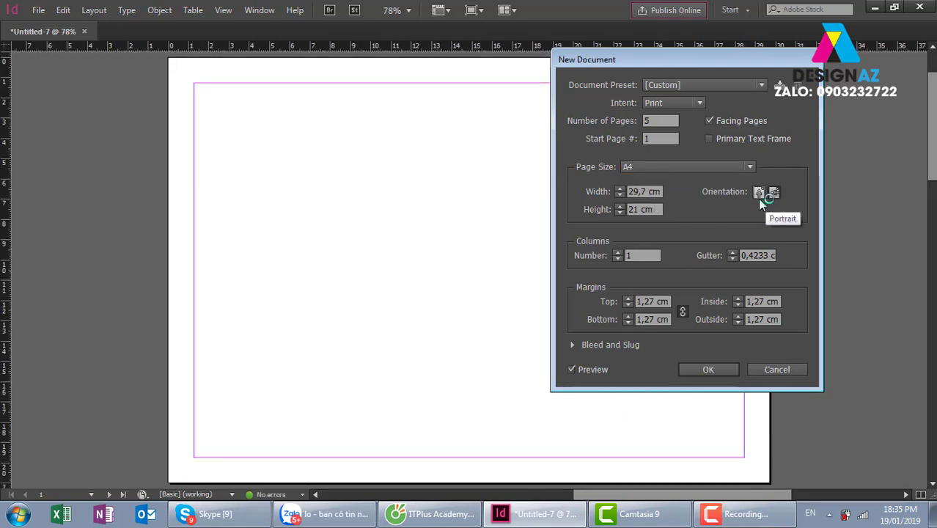
click(759, 194)
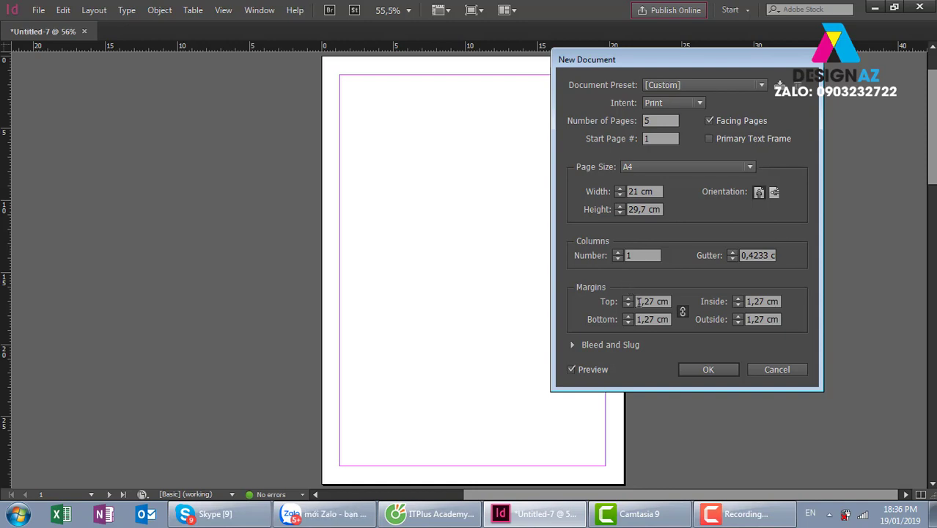
- Raise the New Document column count step by step from 1 to 12
click(619, 252)
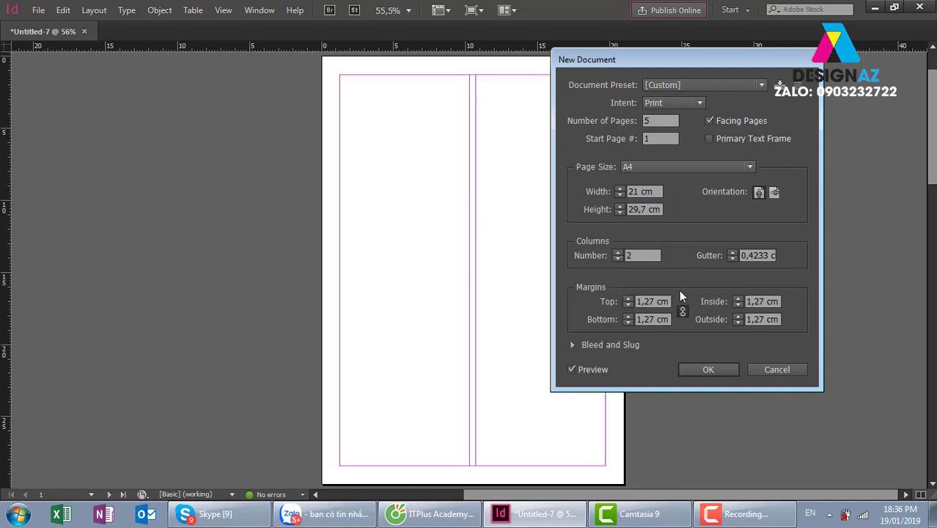
click(618, 252)
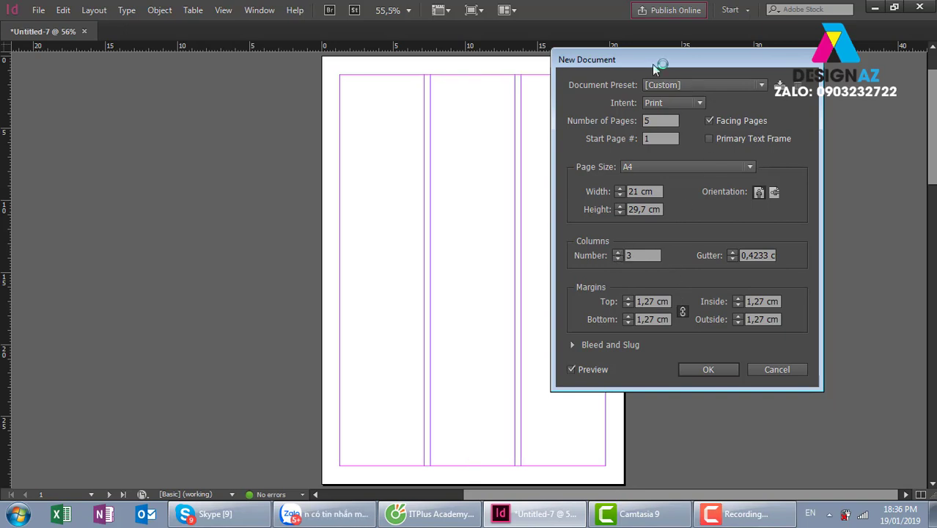
drag(660, 61, 758, 69)
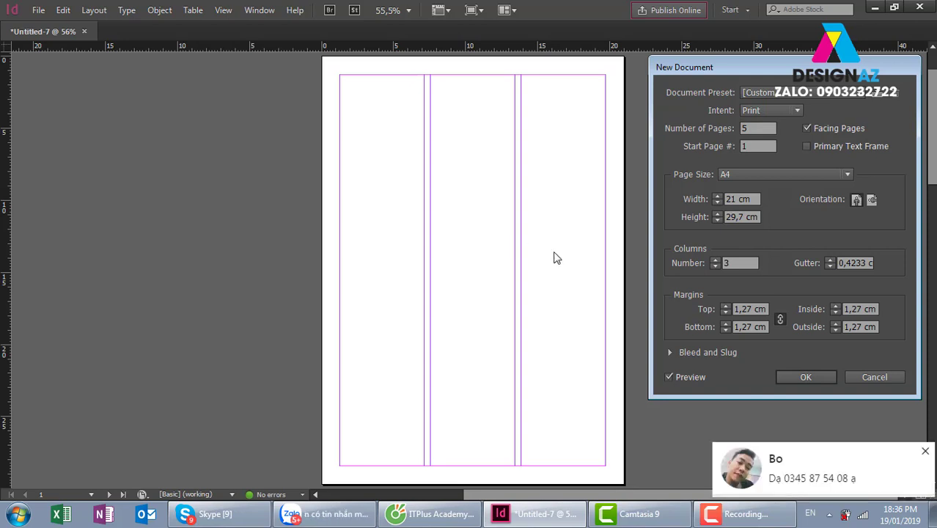
click(925, 452)
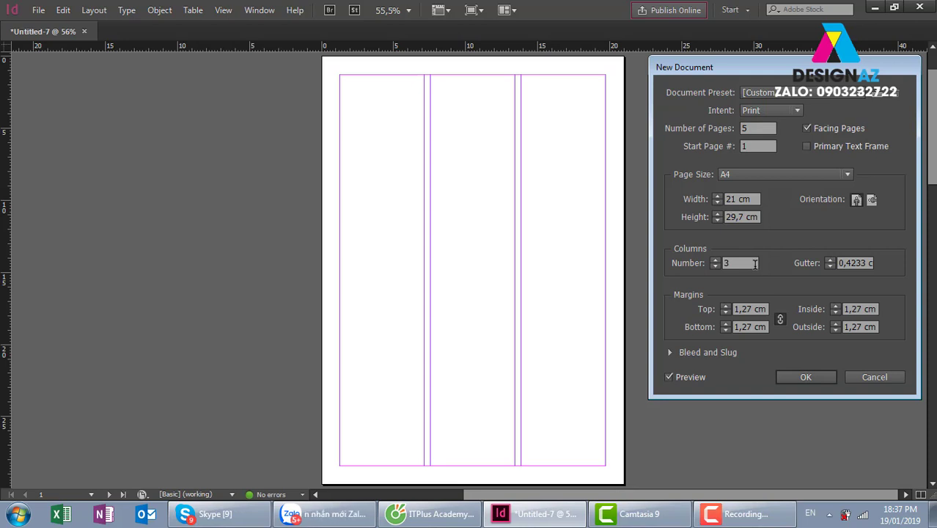
click(715, 260)
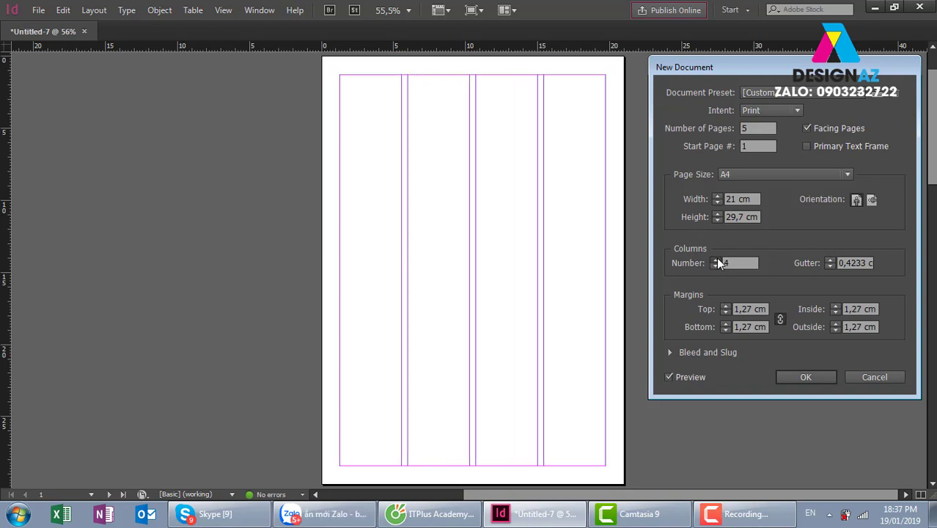
click(715, 260)
click(717, 259)
click(716, 259)
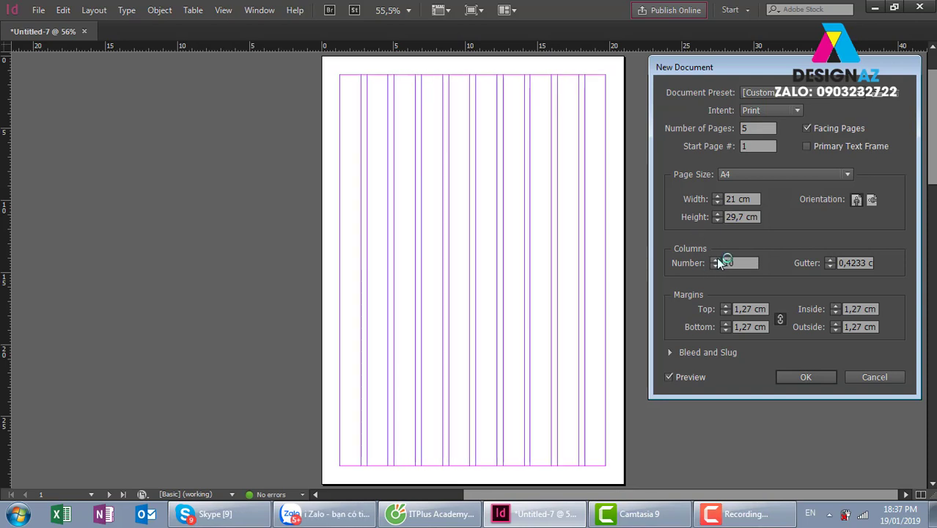
click(715, 259)
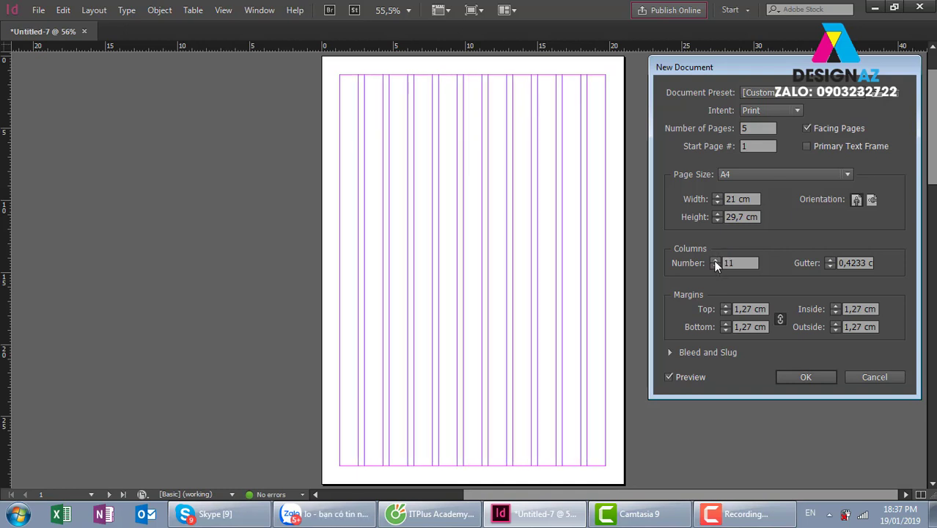
click(716, 260)
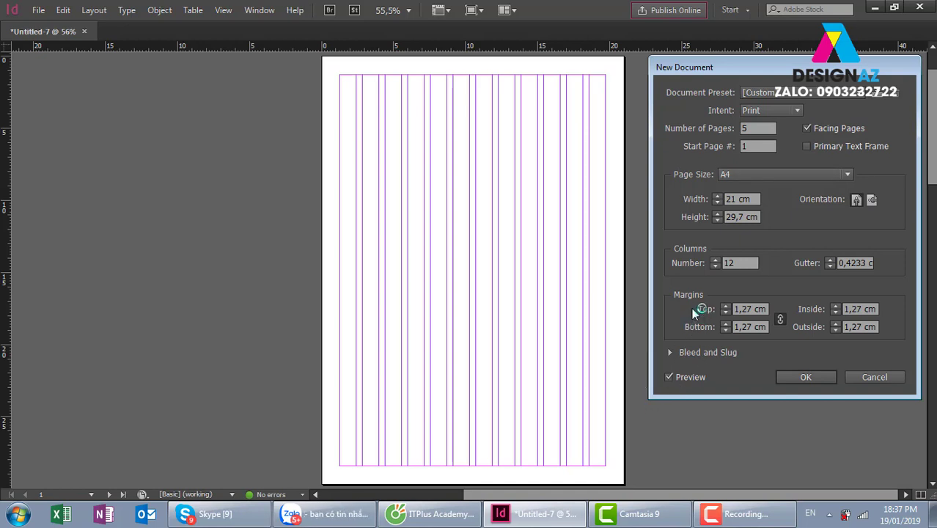
click(780, 320)
drag(842, 71, 823, 74)
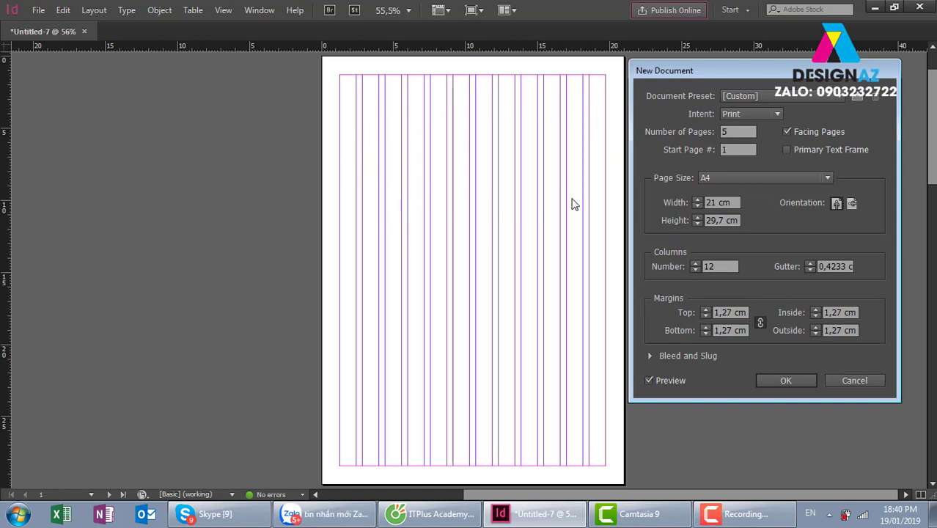
click(731, 313)
- Unlink the margins and change Inside to 2,27 cm, leaving the others at 1,27 cm
click(734, 314)
click(734, 335)
click(760, 322)
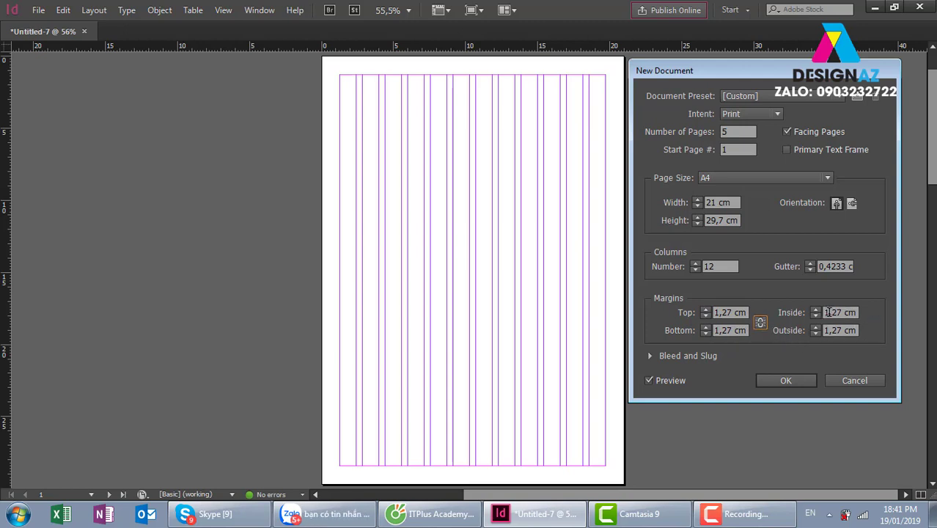
double_click(827, 313)
text(2,27)
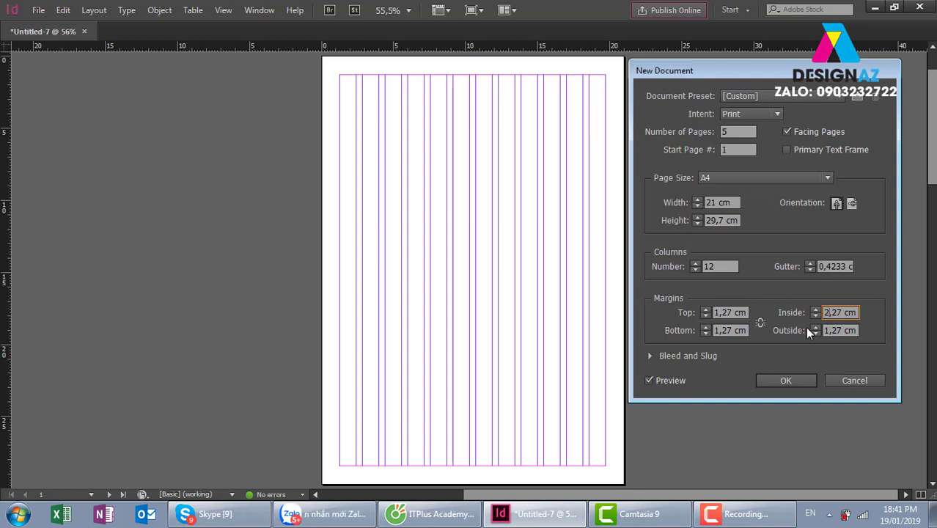
click(832, 331)
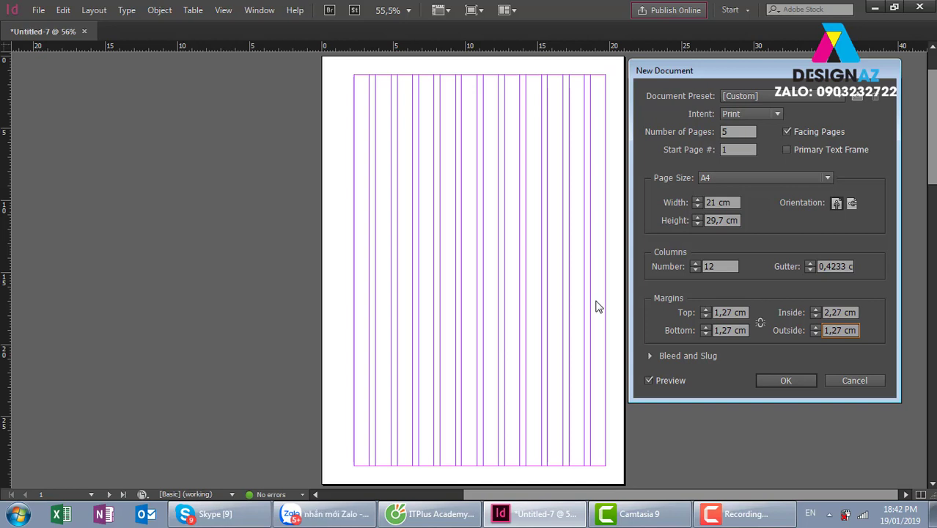
click(793, 380)
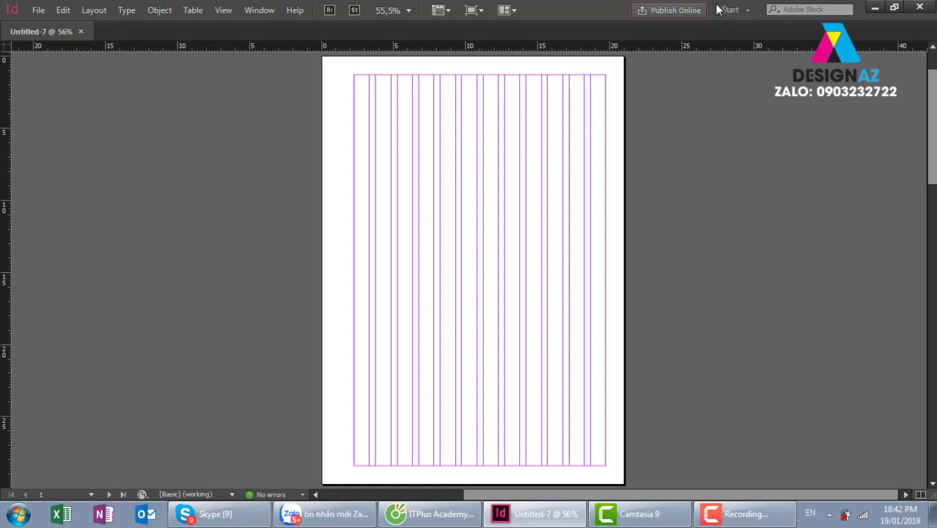
click(748, 9)
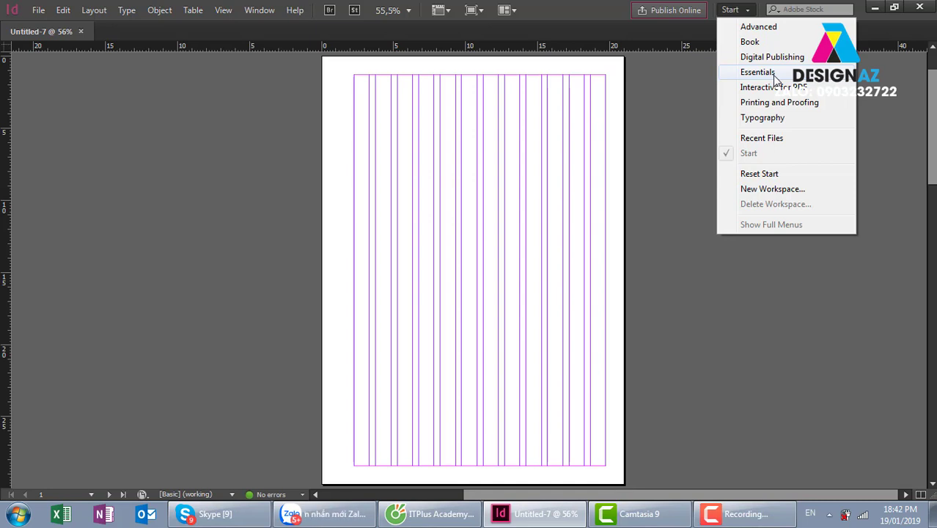
click(774, 75)
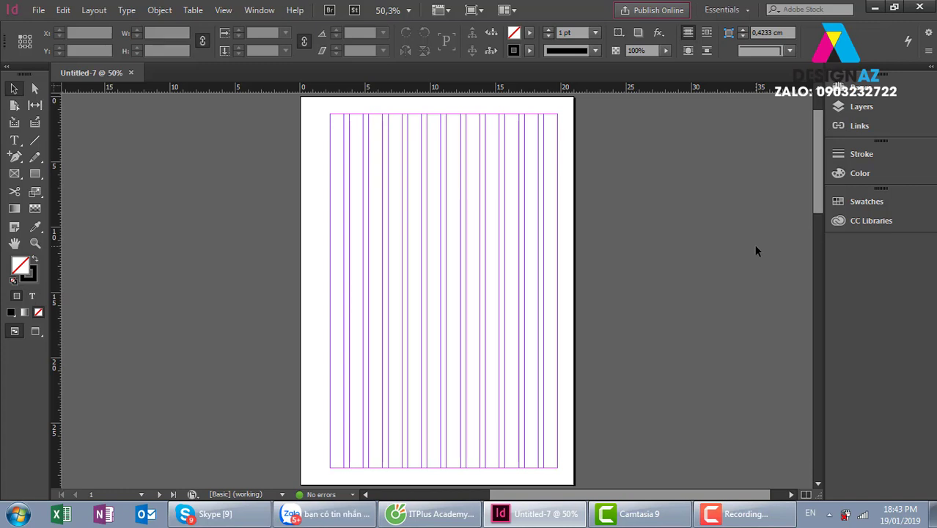
- Show the rulers with Ctrl+R, then hide them again
click(646, 92)
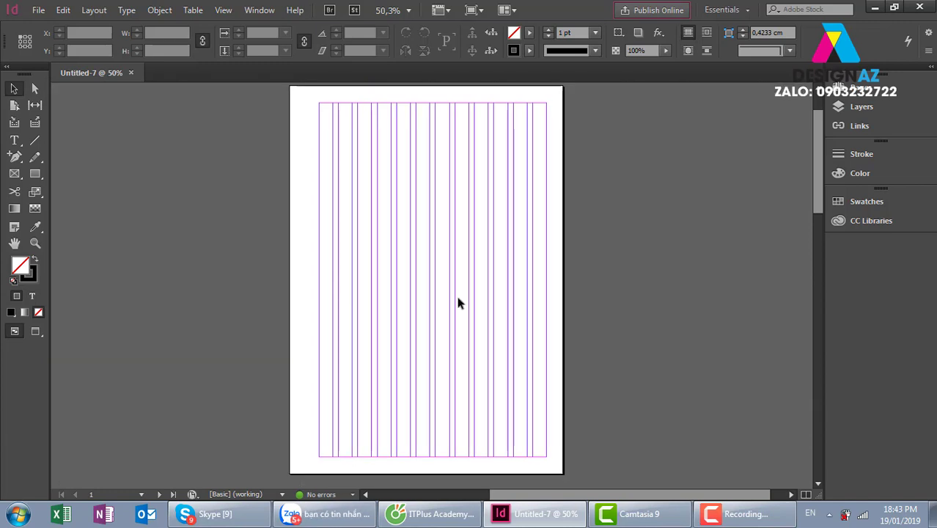
key(ctrl+r)
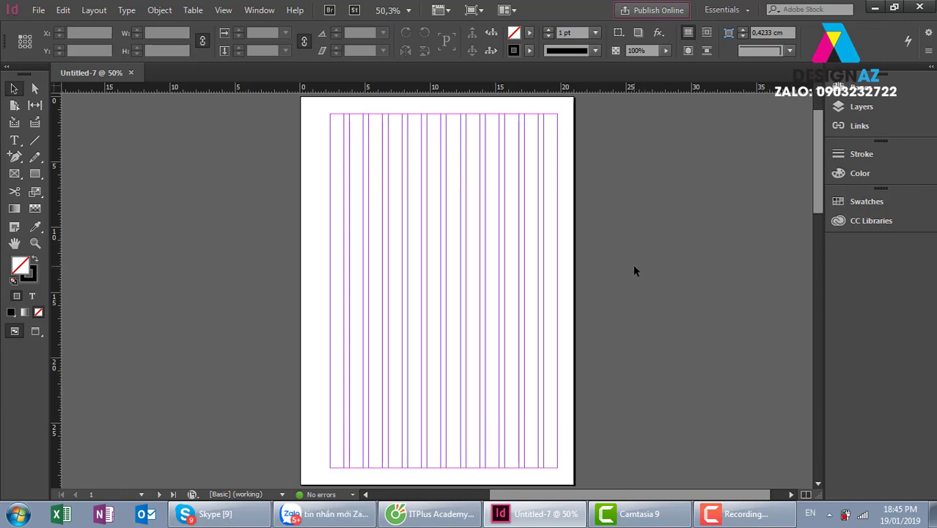
key(ctrl+r)
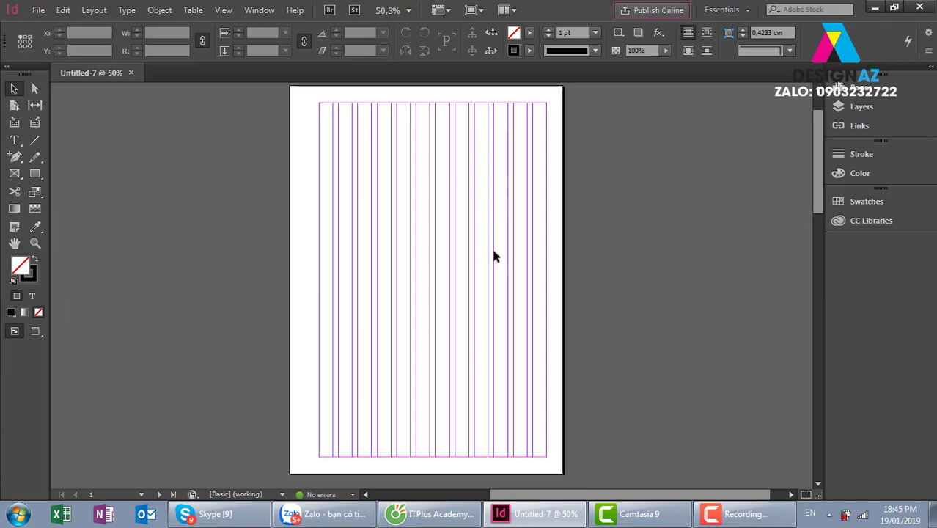
- Open the Edit menu to reach the Preferences submenu
click(63, 11)
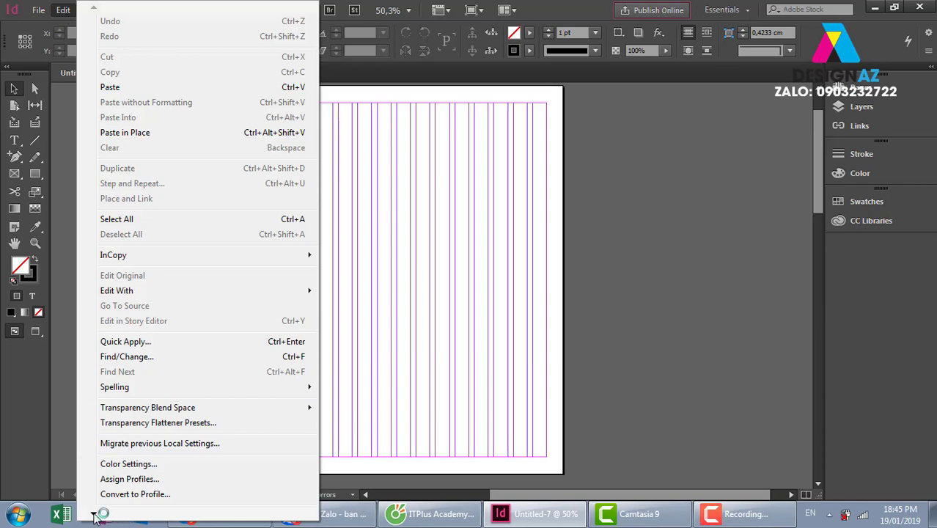
mouse_move(93, 513)
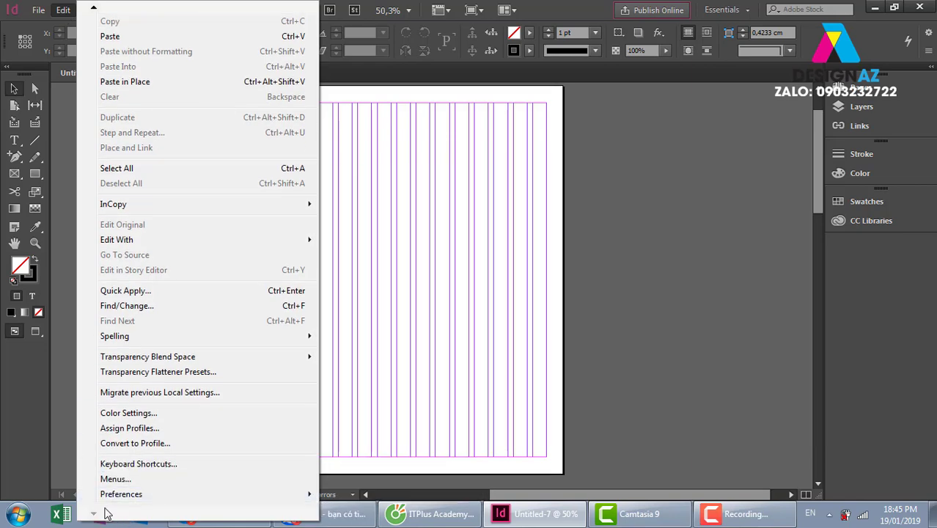
mouse_move(121, 494)
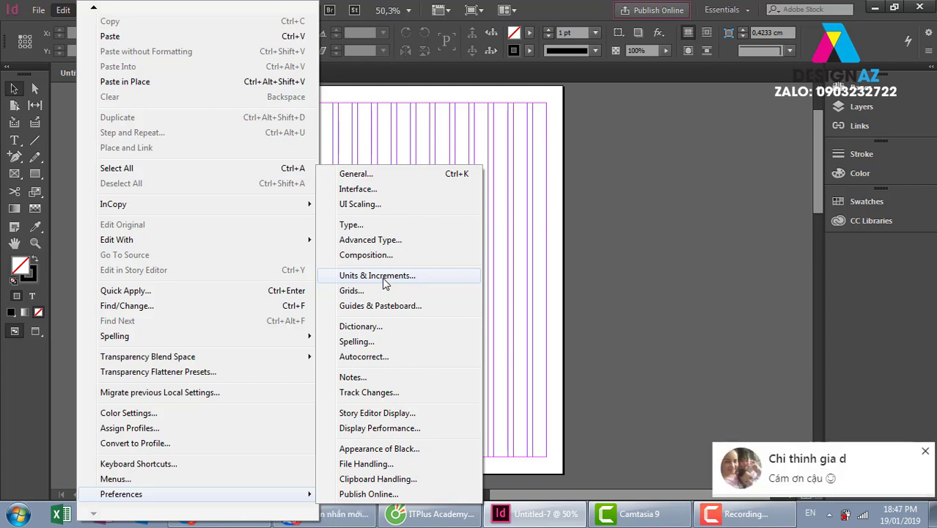
- Set the horizontal and vertical ruler units to Centimeters in Units & Increments preferences
click(385, 277)
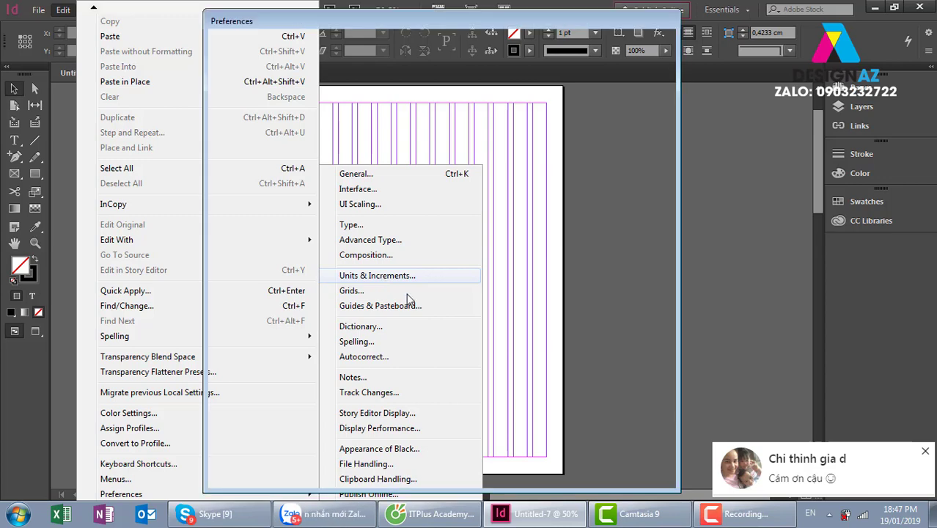
click(925, 453)
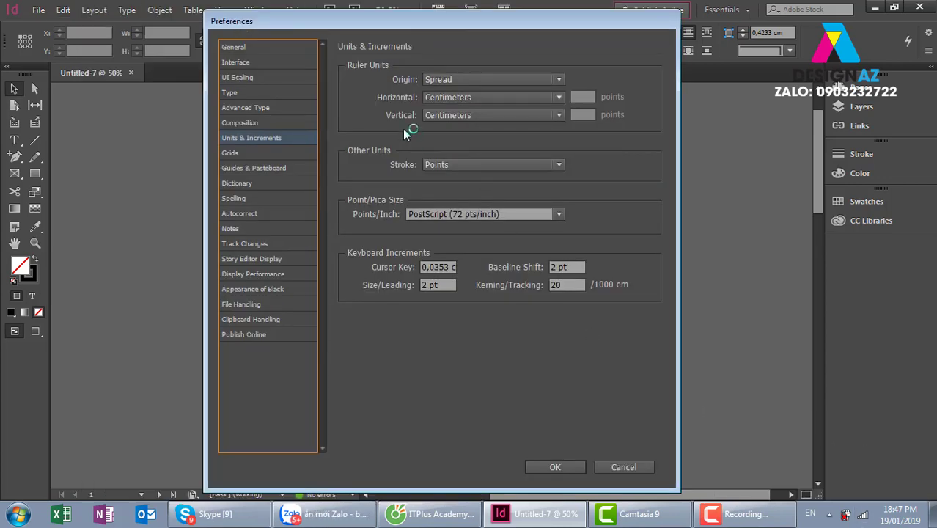
click(519, 96)
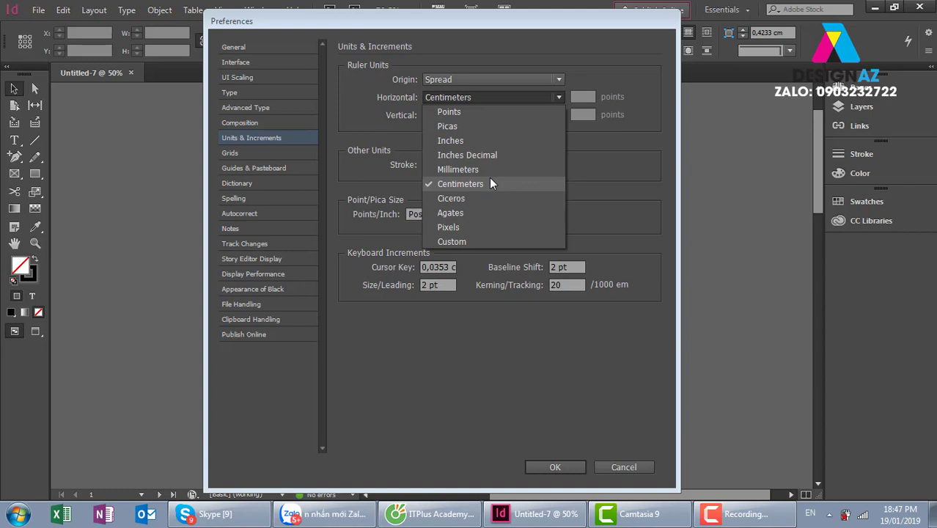
click(489, 184)
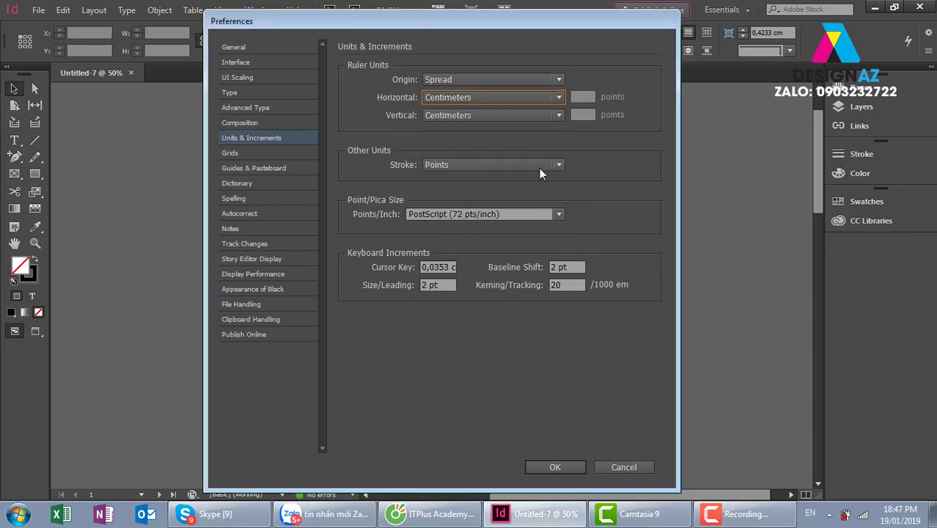
click(523, 115)
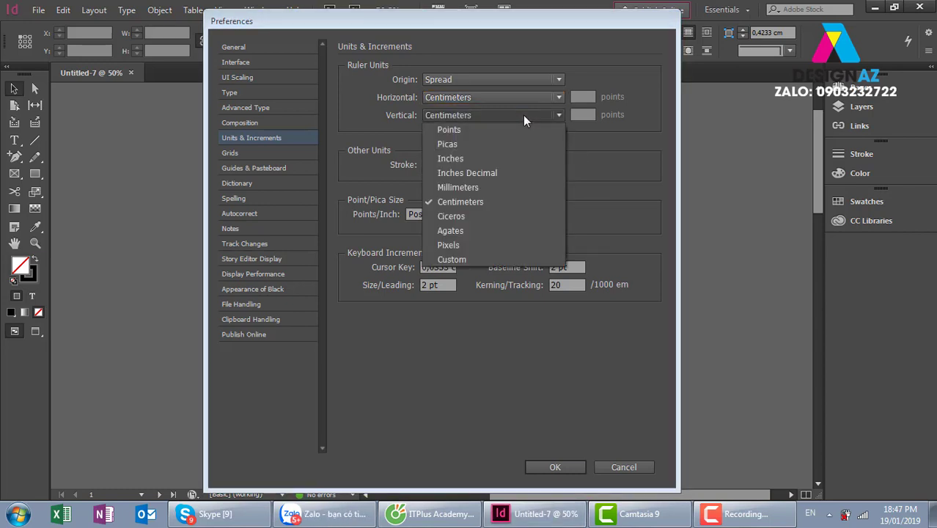
click(487, 202)
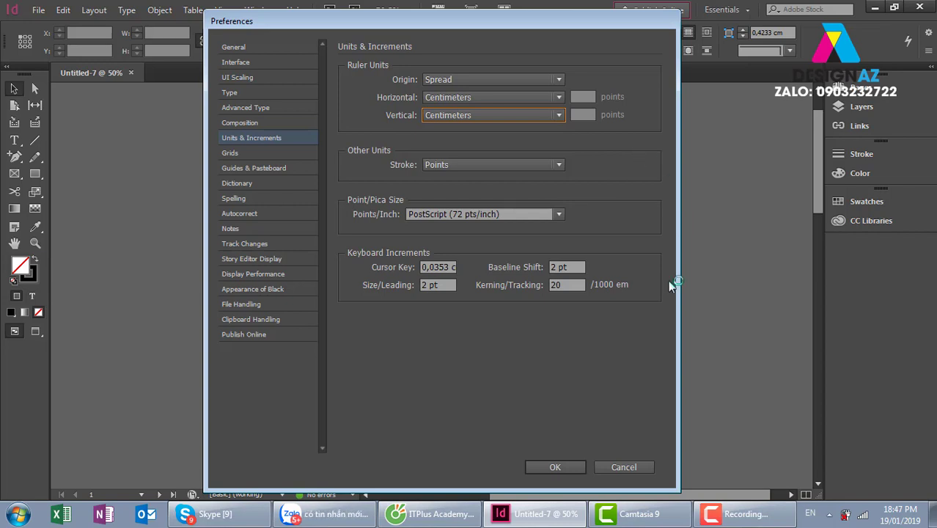
click(565, 466)
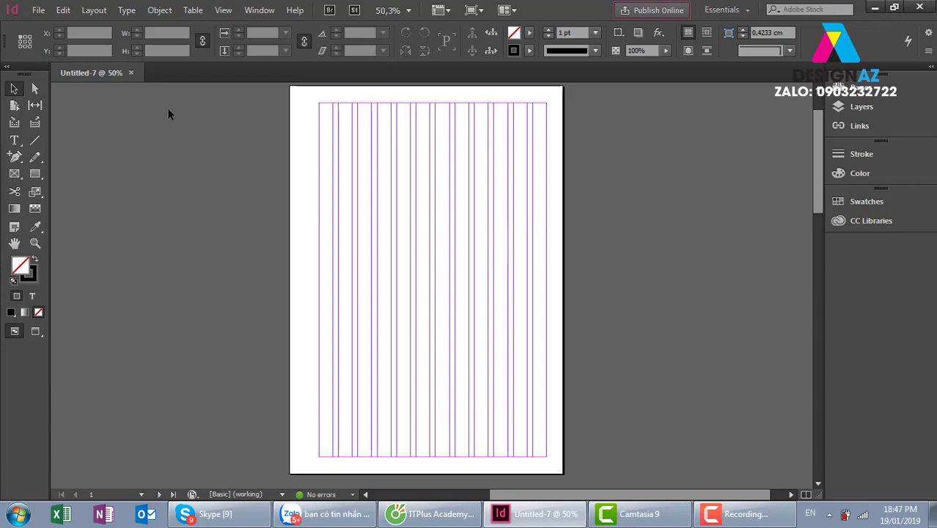
- Open the File menu to show the New Document, Book and Library options
click(38, 10)
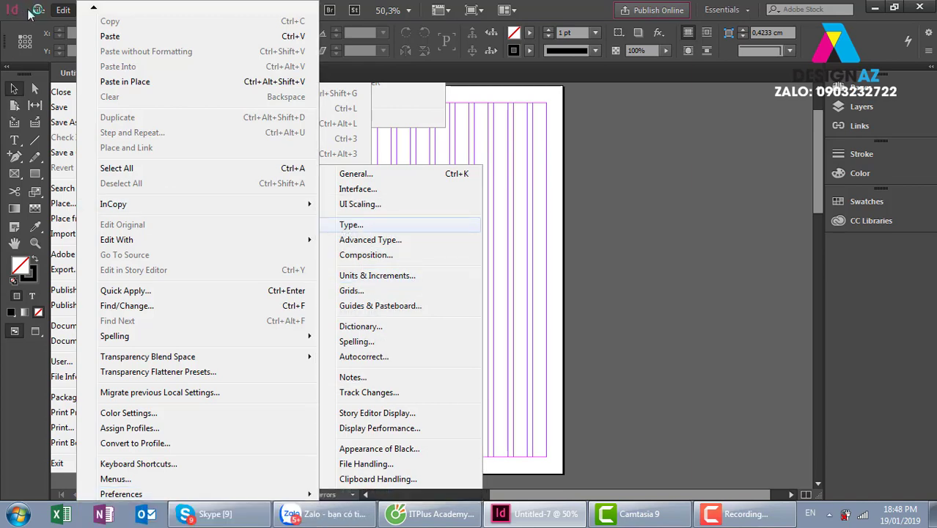
mouse_move(38, 11)
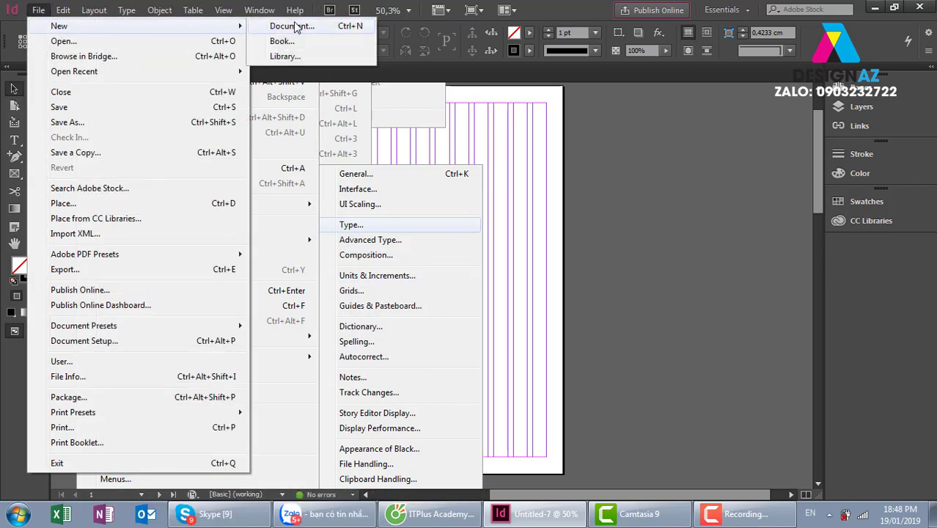
- Start a new document with A4 page size (21 × 29.7 cm), leaving Untitled-7 as the active document
mouse_move(58, 25)
click(323, 29)
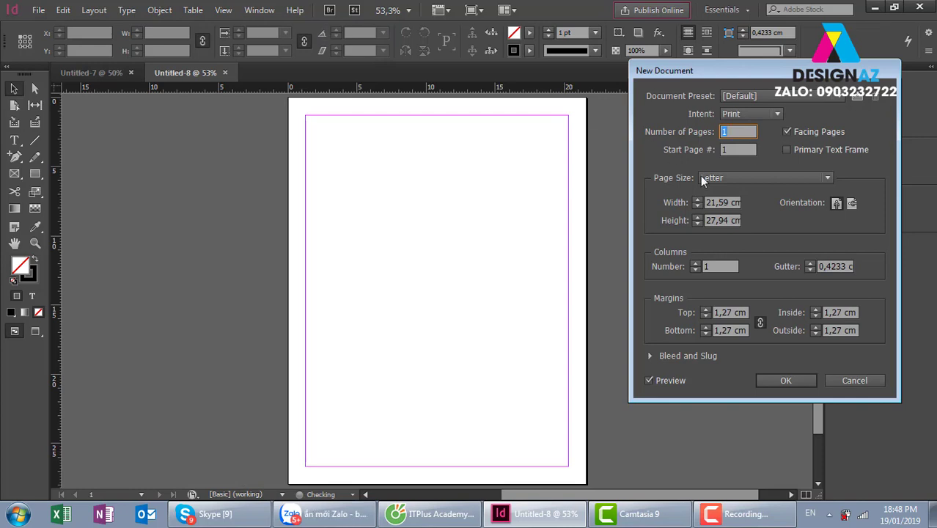
click(754, 181)
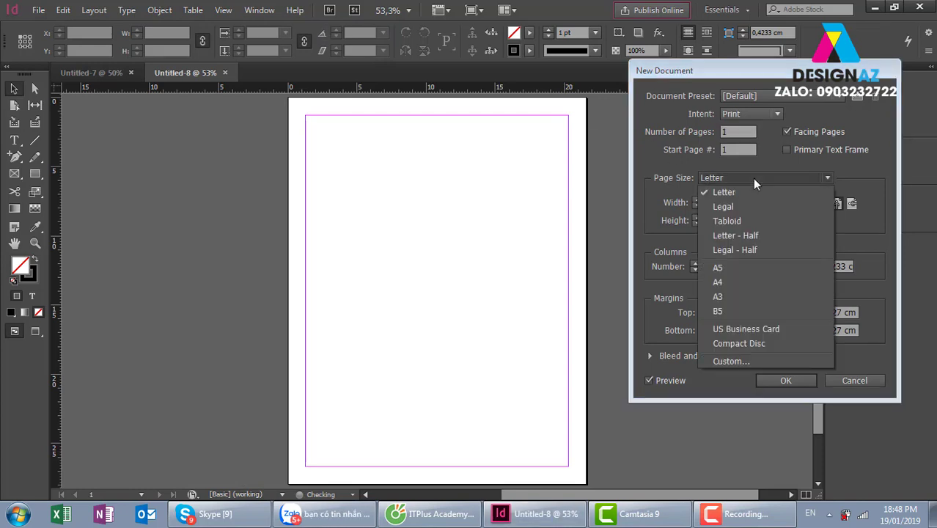
click(738, 283)
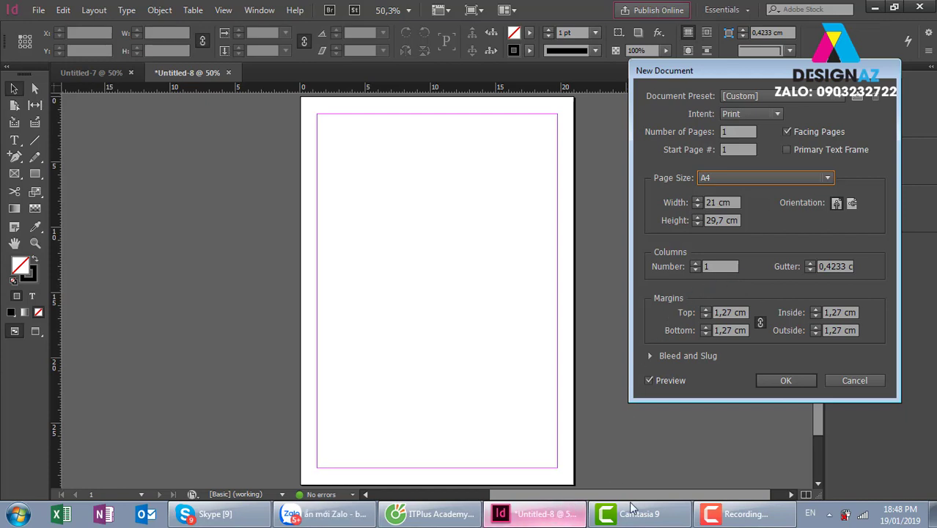
click(708, 513)
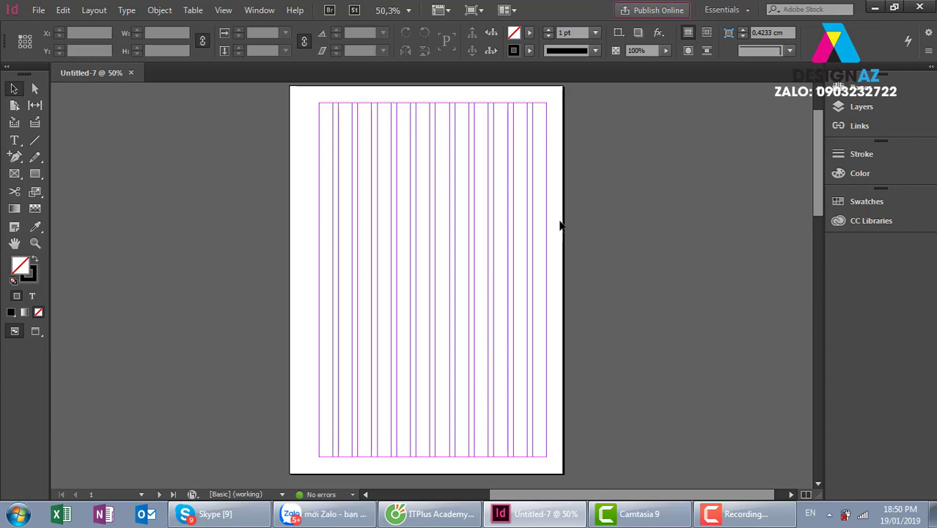
key(ctrl+minus)
key(ctrl+minus)
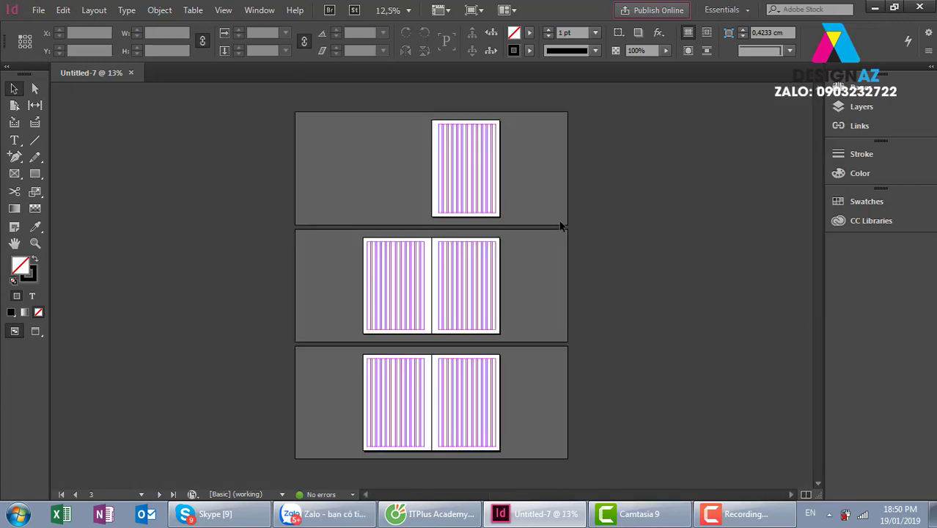
key(ctrl+0)
key(ctrl+equal)
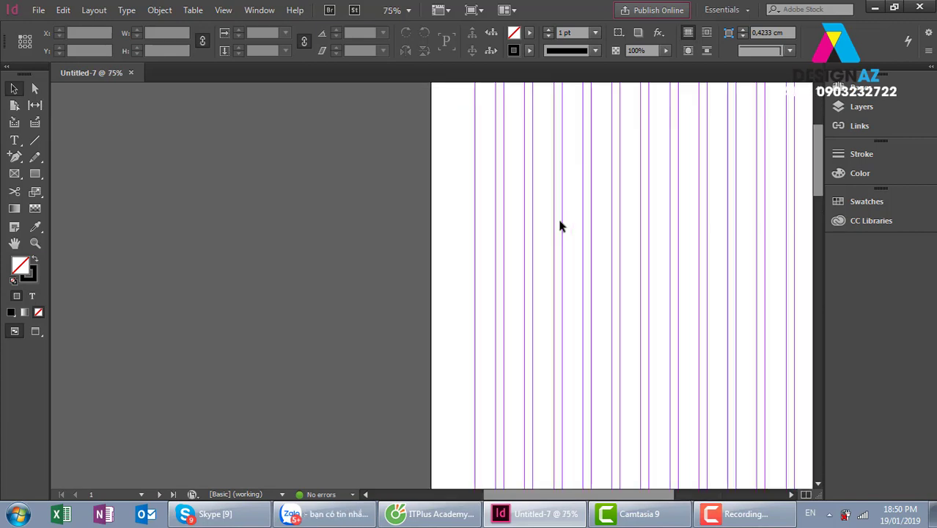
key(ctrl+0)
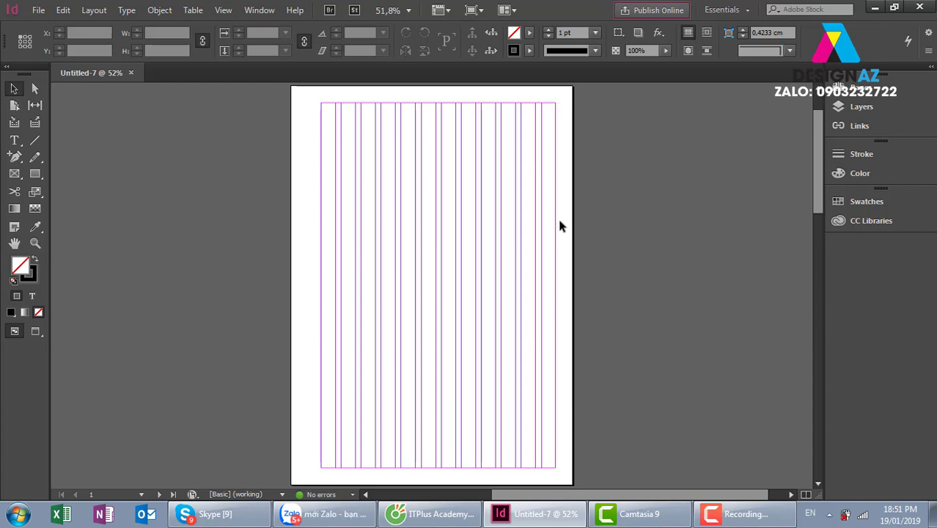
- Draw a teal-filled rectangle near the centre of page 1
click(34, 174)
drag(361, 198, 460, 257)
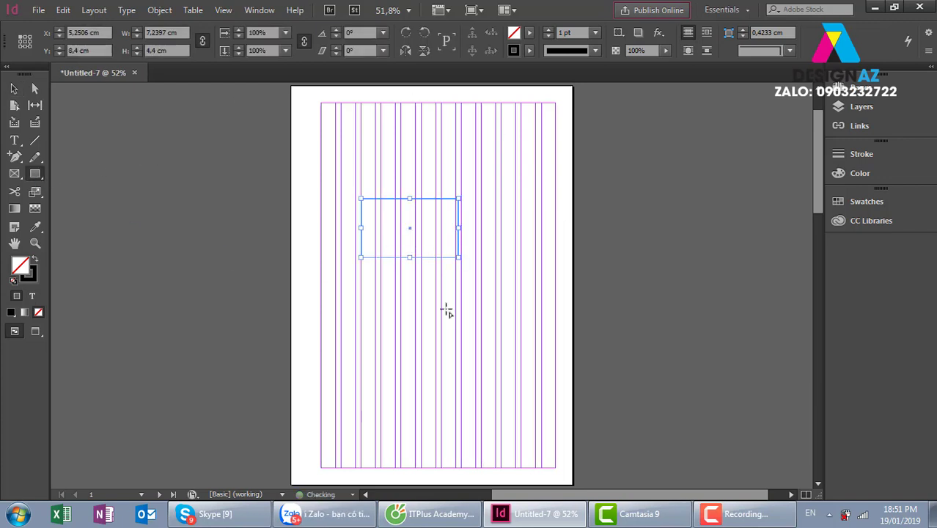
double_click(20, 265)
click(405, 220)
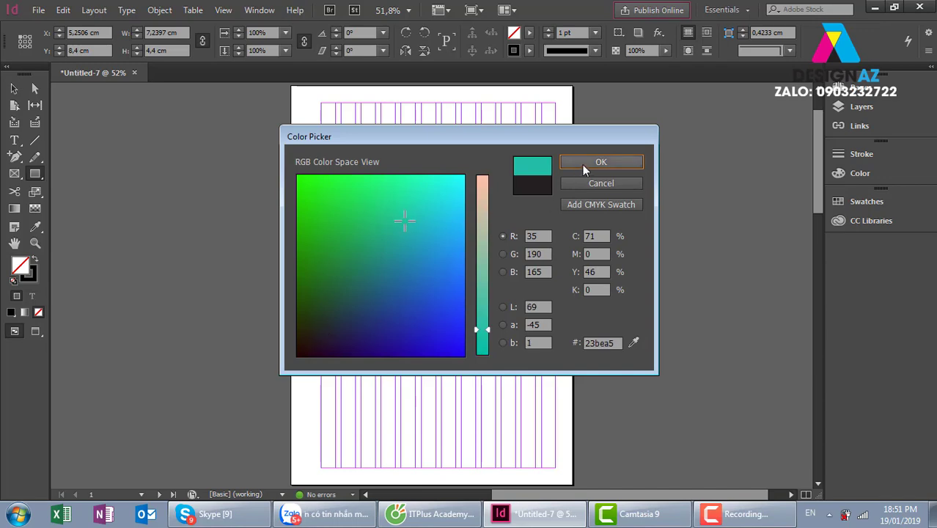
click(600, 162)
- Draw a bright green-filled rectangle on page 2
click(13, 89)
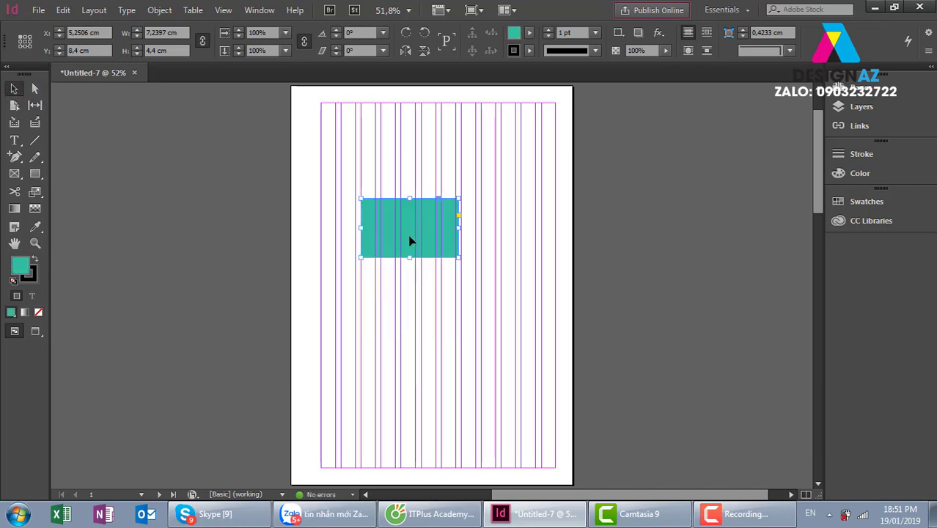
mouse_move(515, 379)
mouse_down()
mouse_move(665, 188)
mouse_move(550, 212)
mouse_up()
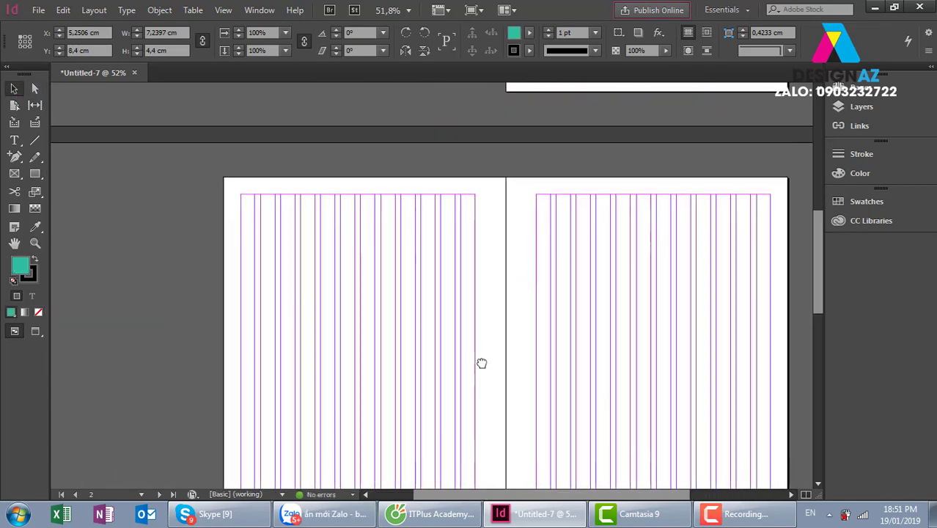
mouse_move(481, 363)
mouse_down()
mouse_move(477, 329)
mouse_move(462, 369)
mouse_move(515, 298)
mouse_move(490, 308)
mouse_move(507, 295)
mouse_up()
click(34, 173)
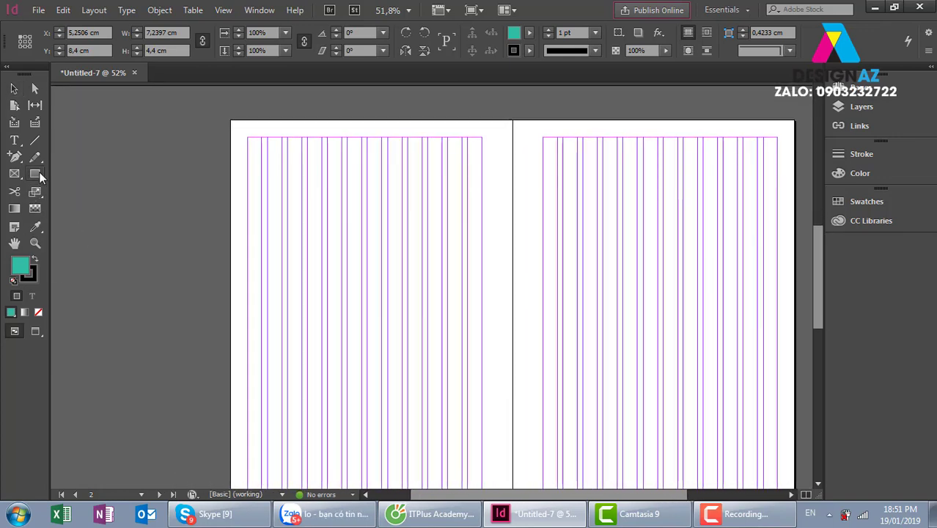
drag(274, 253, 411, 370)
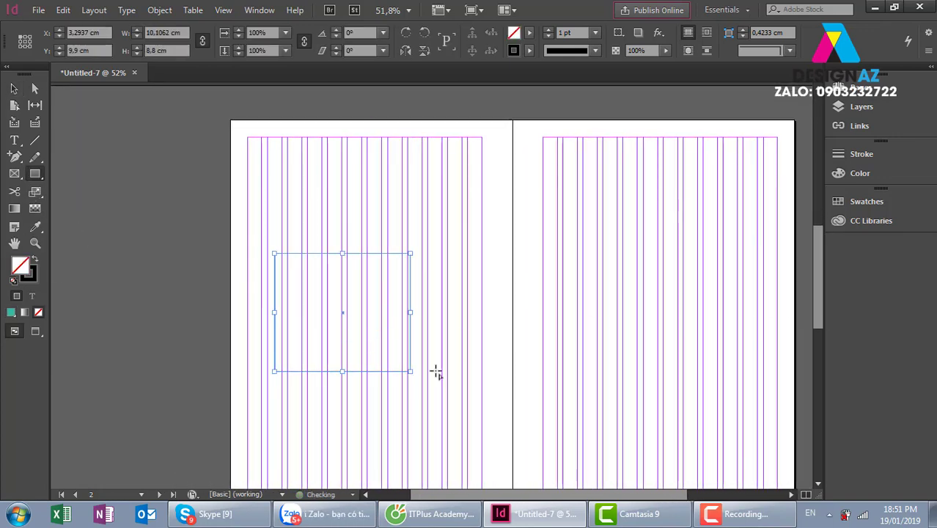
double_click(20, 266)
click(332, 211)
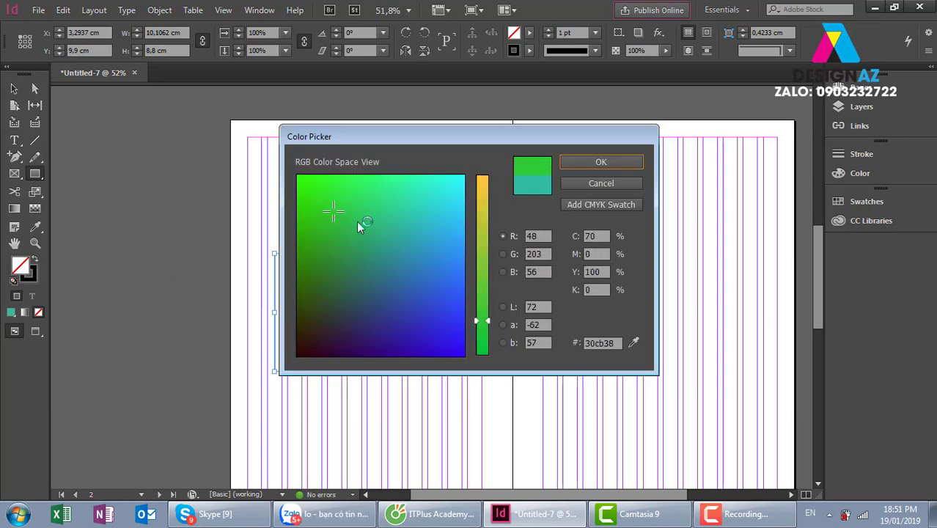
click(601, 162)
scroll(672, 293, down, 4)
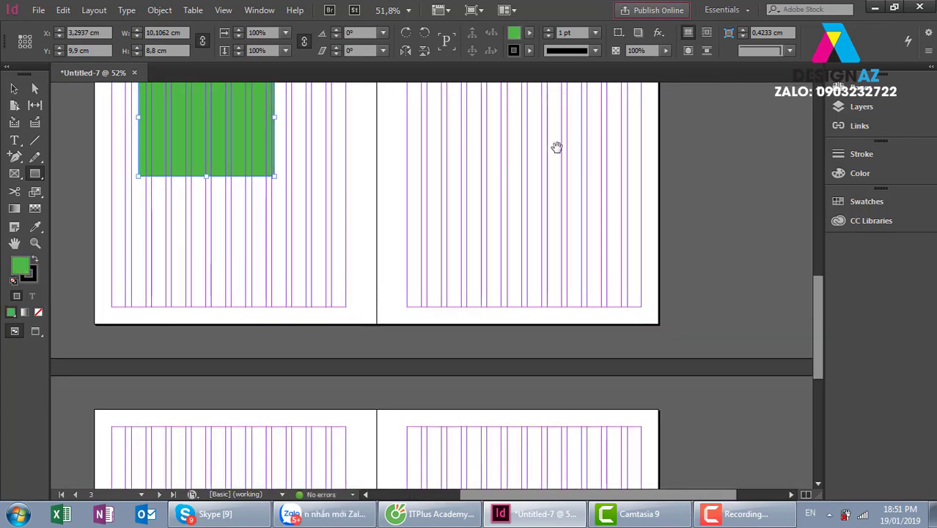
- Draw a pale pink-filled rectangle on page 3
drag(546, 199, 615, 270)
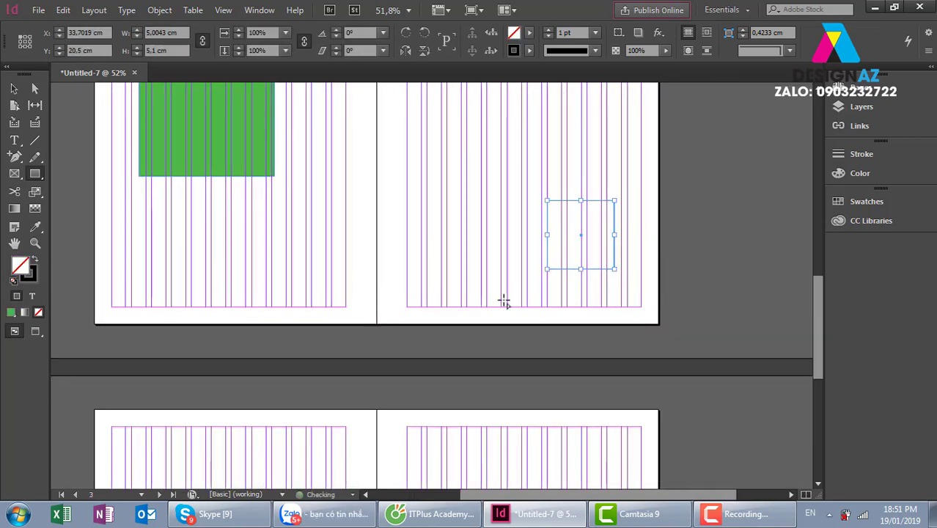
double_click(21, 265)
click(482, 180)
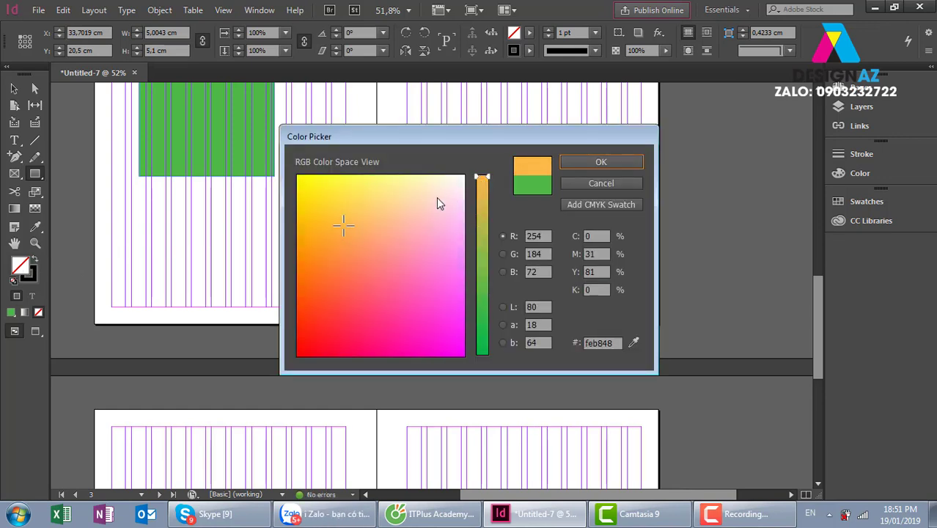
click(442, 194)
click(601, 162)
- Draw a pure red-filled rectangle on the left side of page 4
scroll(454, 346, down, 5)
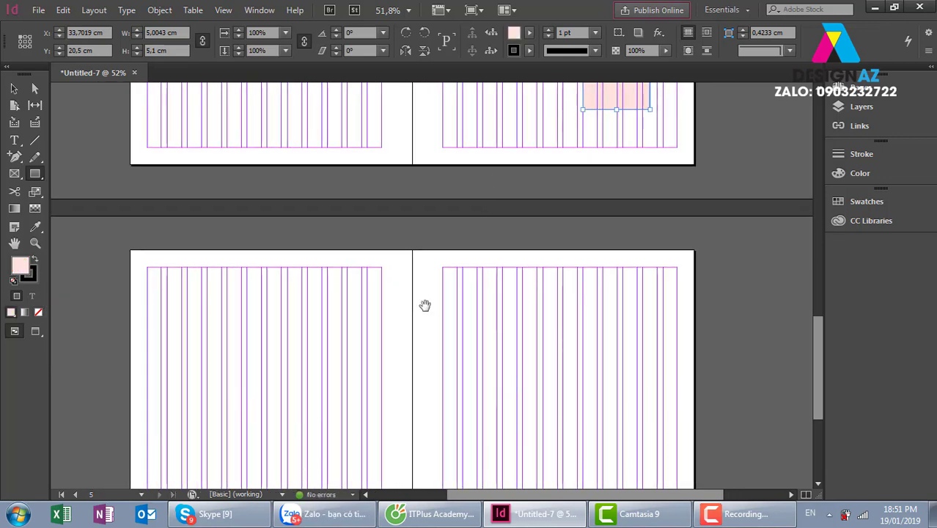
drag(203, 290, 320, 395)
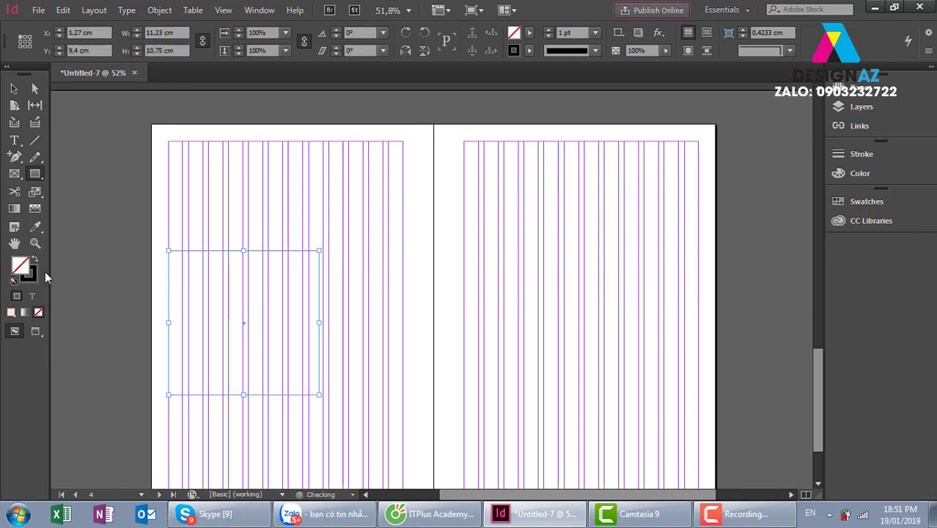
double_click(21, 266)
click(299, 355)
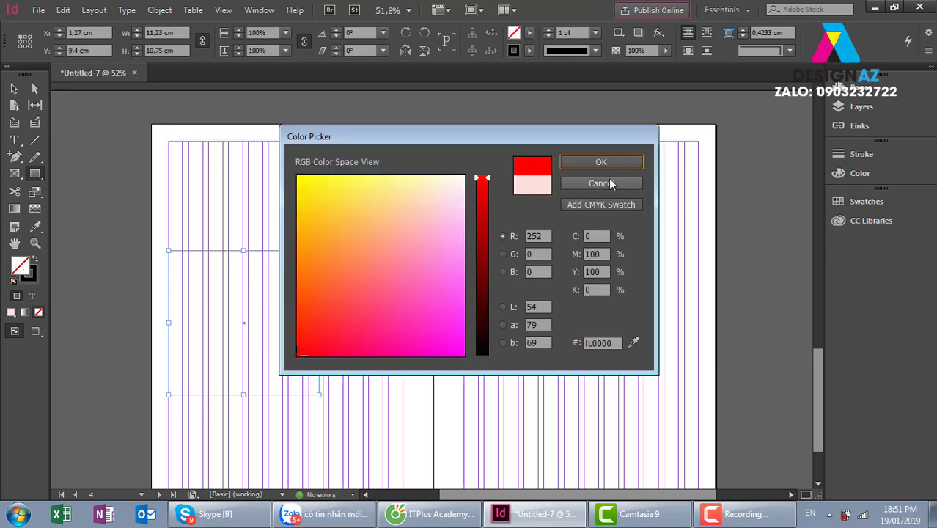
key(Return)
- Draw a small yellow-filled rectangle on page 5
drag(579, 372, 515, 279)
drag(497, 151, 541, 184)
double_click(20, 265)
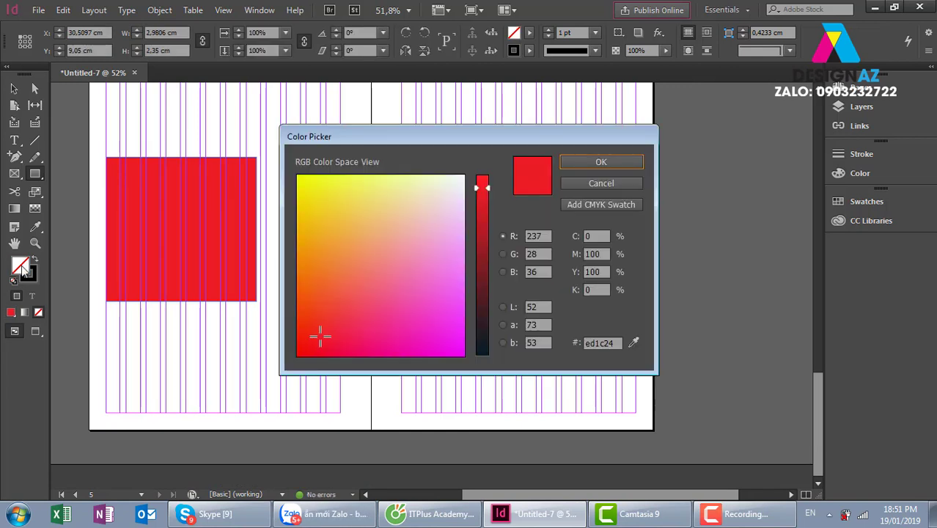
click(316, 206)
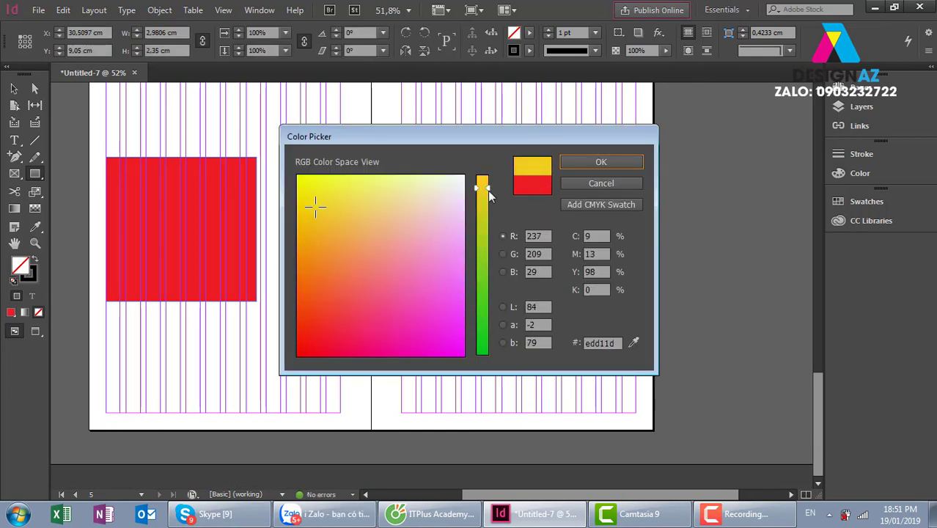
click(599, 163)
- Return to the Selection tool and scroll back up to the page 2–3 spread
key(v)
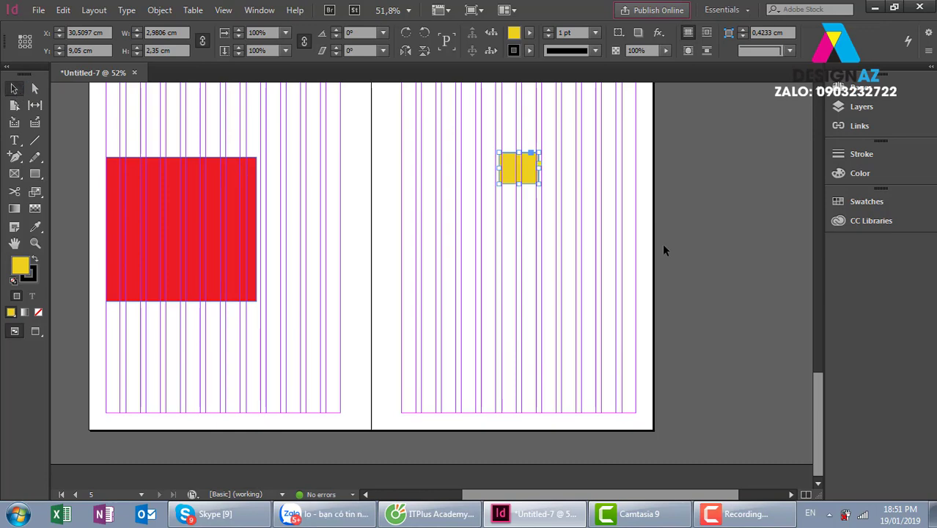
drag(550, 95, 569, 364)
scroll(569, 364, up, 4)
scroll(556, 347, up, 3)
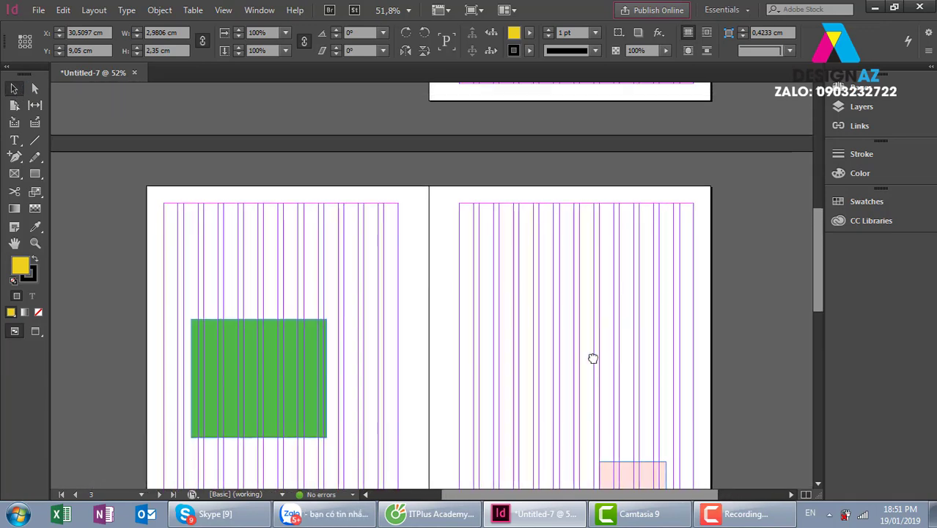
scroll(592, 358, up, 3)
scroll(624, 312, up, 2)
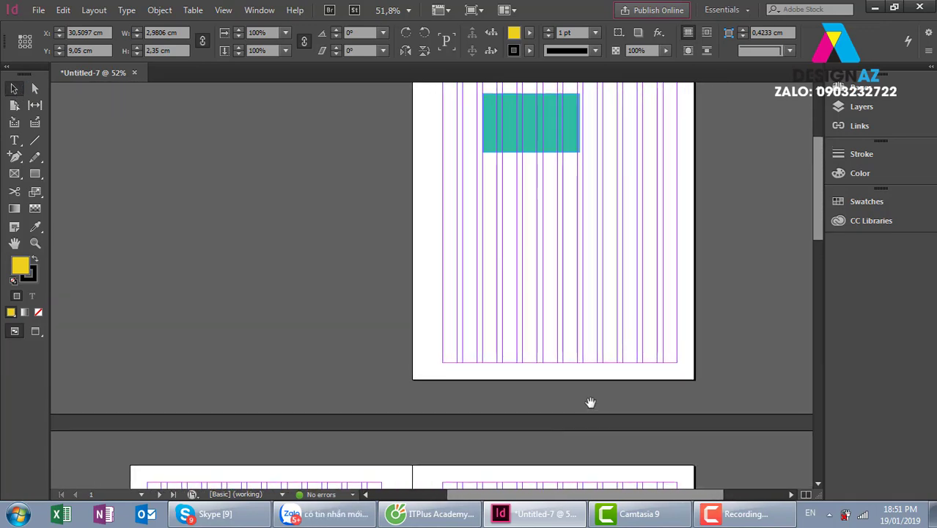
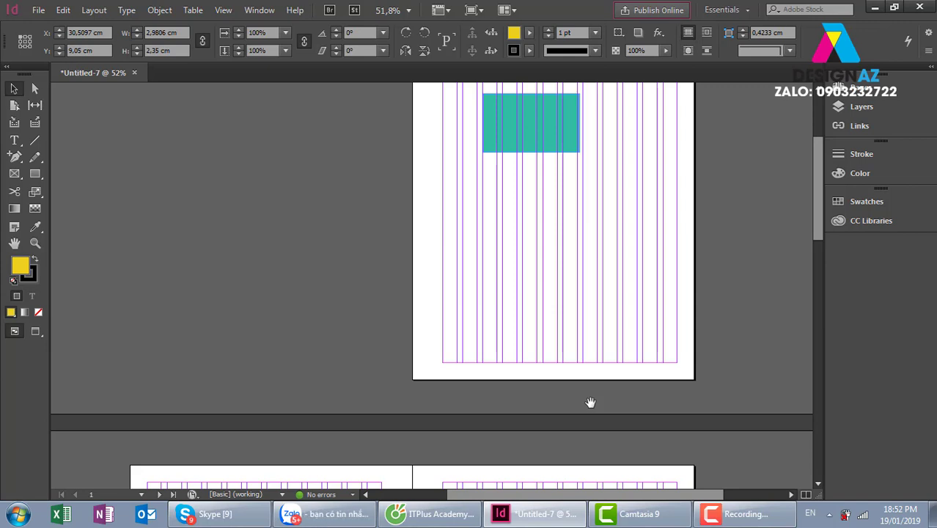
- Zoom out, deselect everything and set the current fill colour to None
click(747, 518)
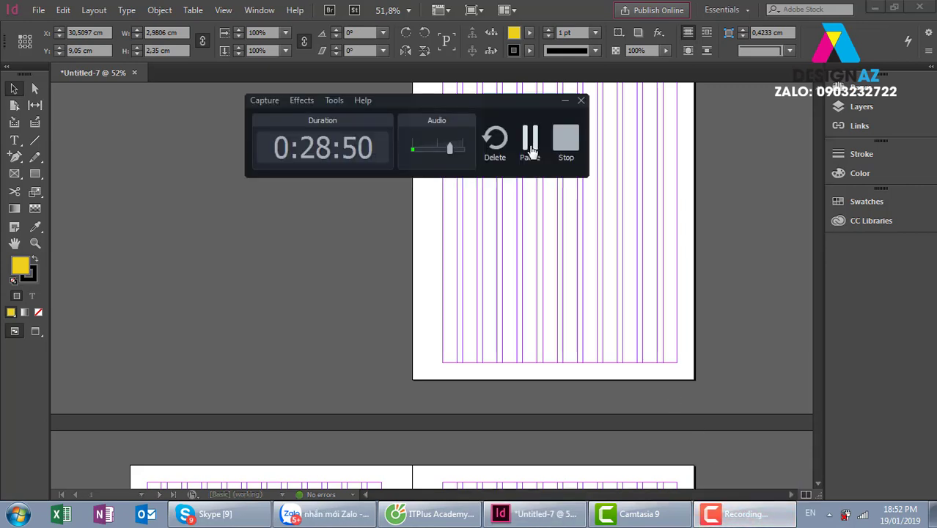
click(531, 147)
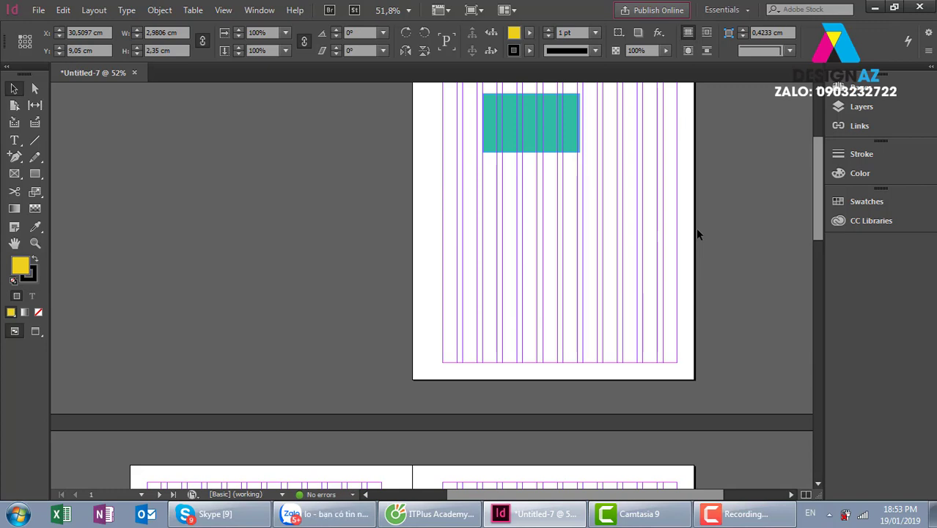
key(ctrl+minus)
key(ctrl+minus)
key(ctrl+minus)
key(ctrl+minus)
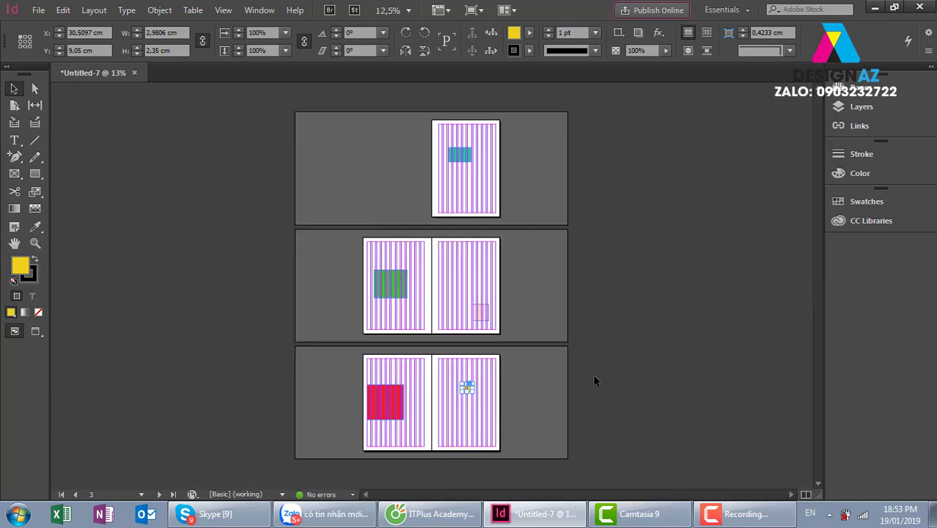
click(503, 405)
key(slash)
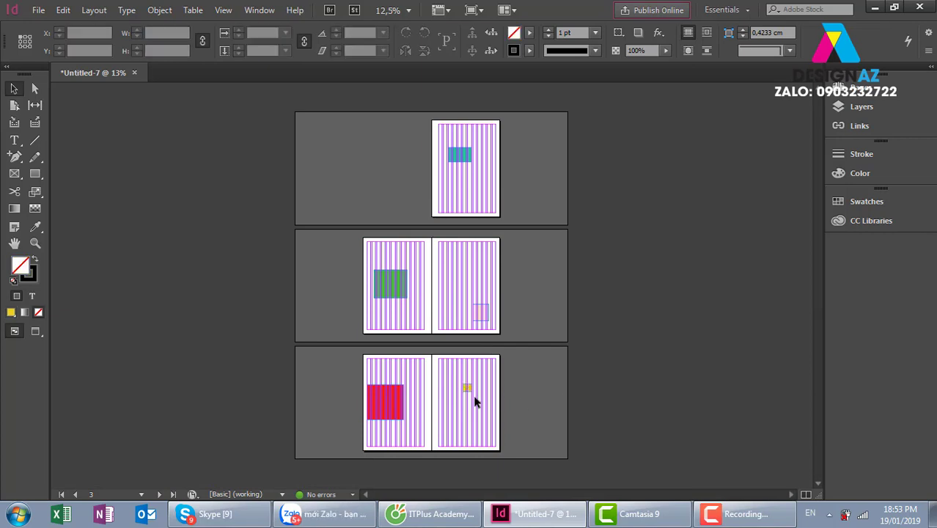
- Zoom back in and bring page 1 with the teal rectangle into view
key(ctrl+equal)
key(ctrl+equal)
key(ctrl+equal)
key(ctrl+equal)
scroll(592, 206, up, 3)
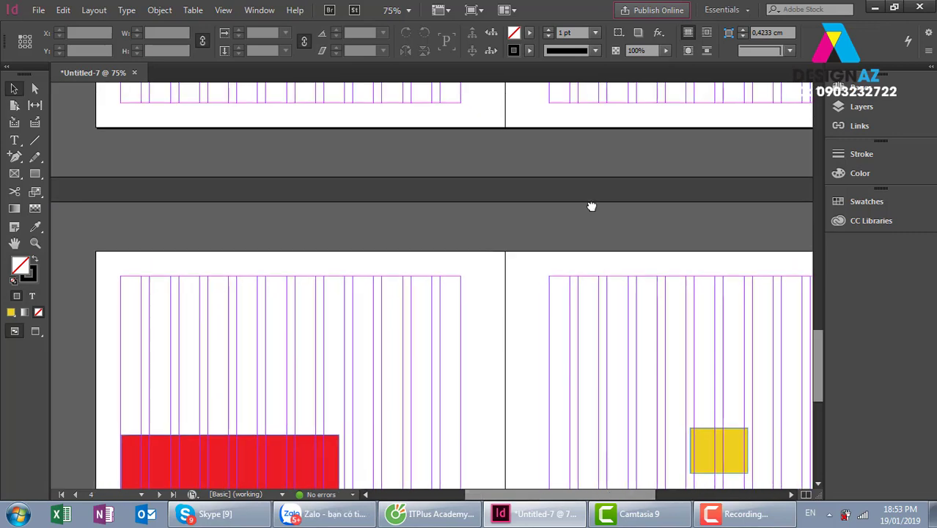
scroll(592, 206, up, 5)
scroll(609, 236, up, 3)
scroll(582, 267, up, 3)
scroll(564, 311, up, 3)
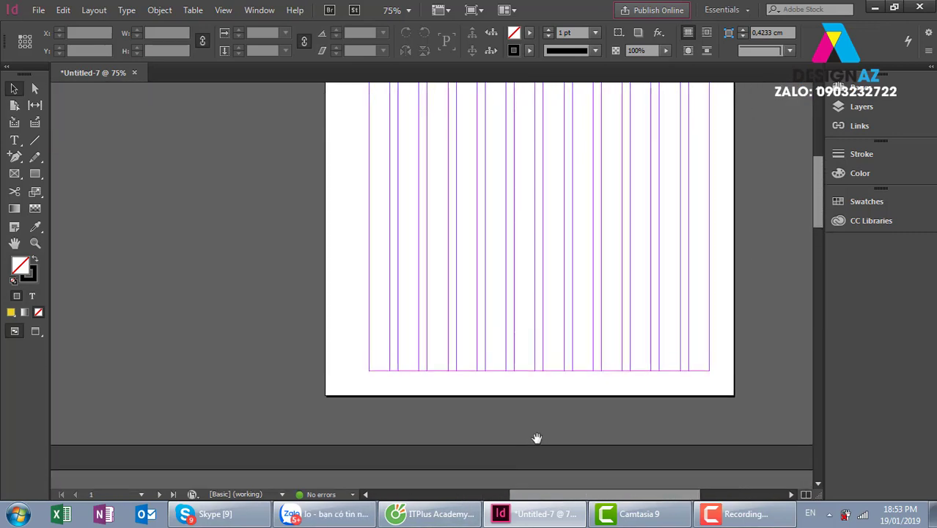
drag(561, 271, 570, 336)
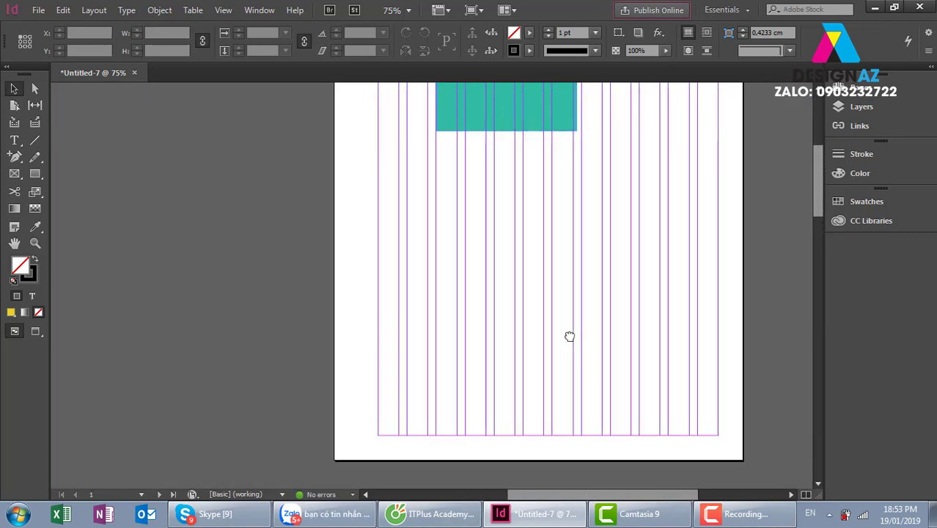
- Jump to page 5 with Ctrl+J and zoom out to whole spreads
key(ctrl+j)
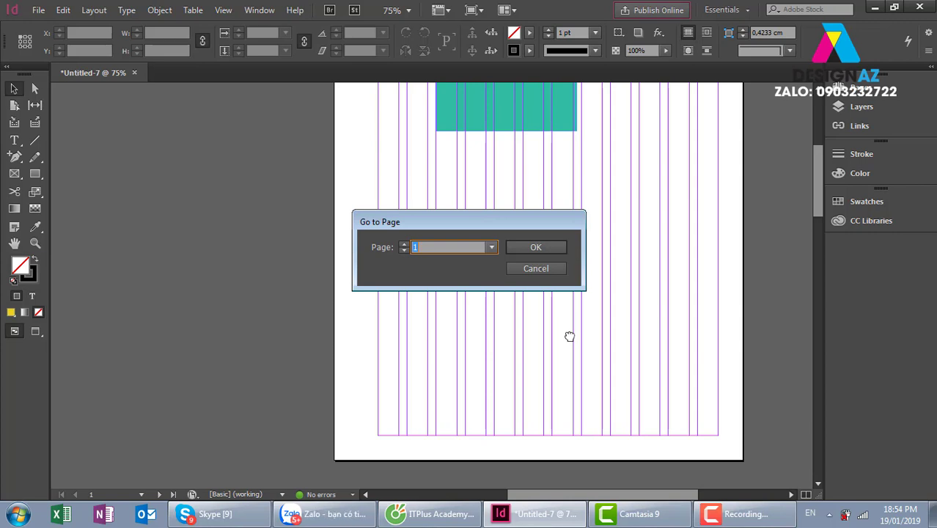
text(5)
key(Return)
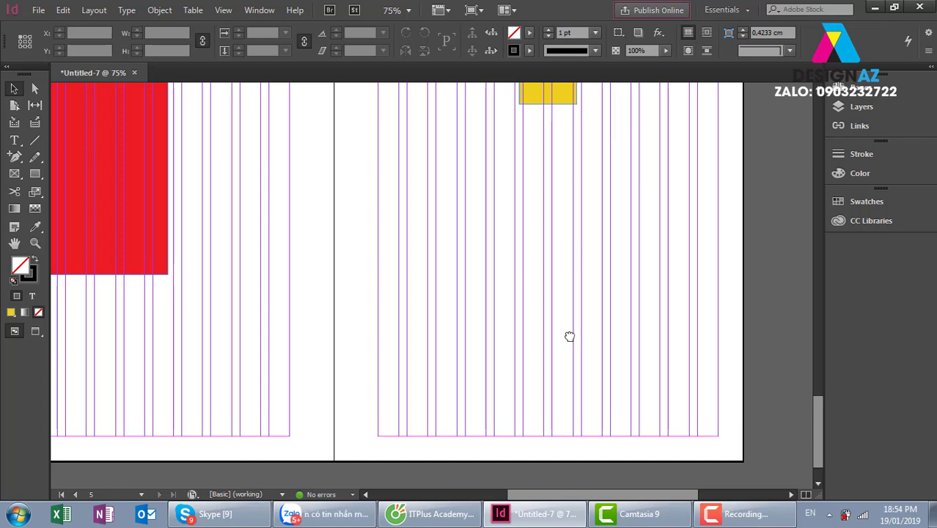
key(ctrl+minus)
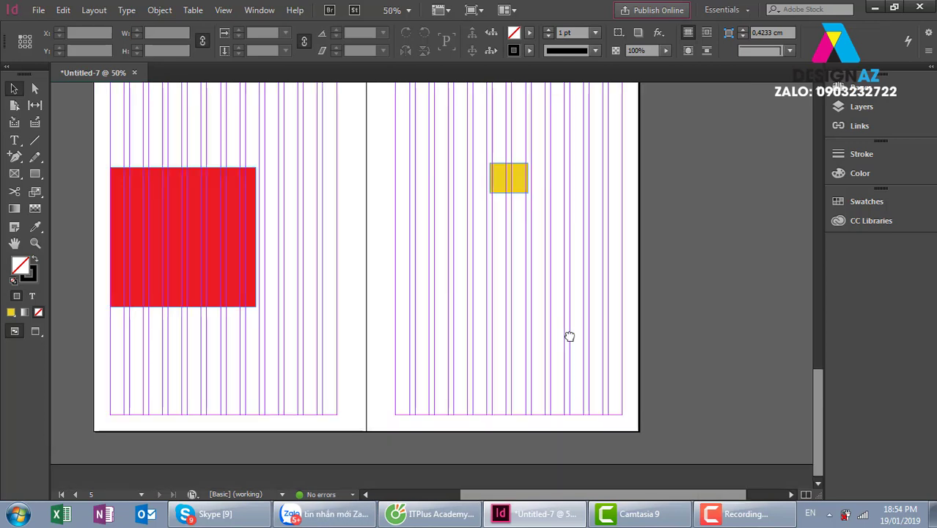
key(ctrl+minus)
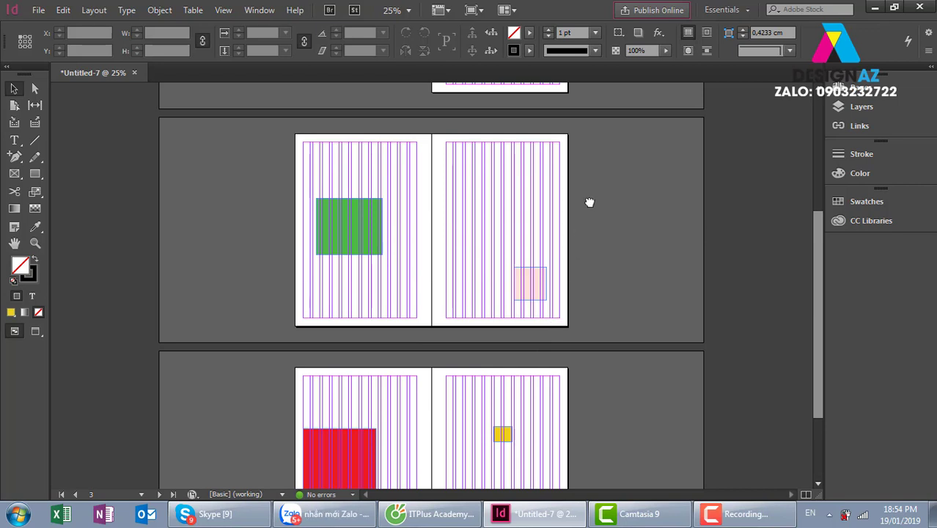
- Return to page 1 and remove the teal rectangle
scroll(567, 314, up, 3)
scroll(560, 283, up, 2)
drag(561, 283, 562, 317)
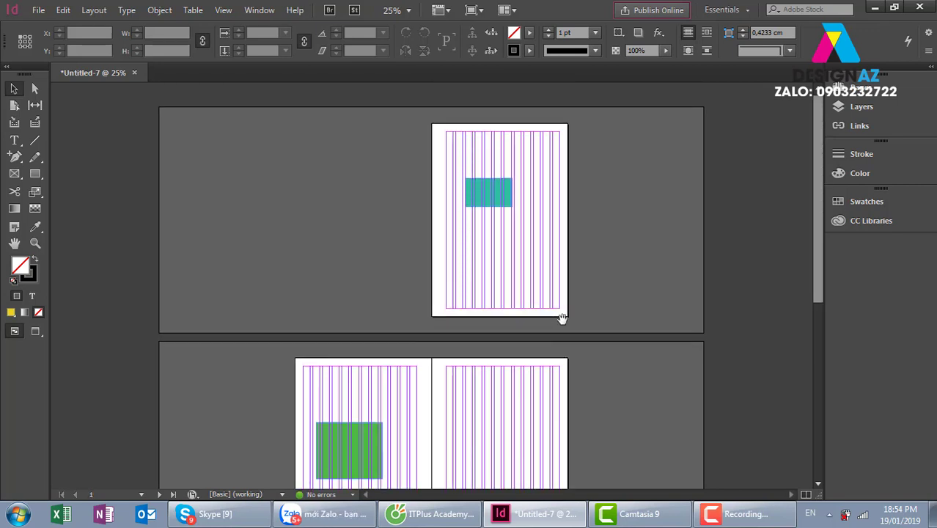
key(ctrl+equal)
key(ctrl+equal)
drag(583, 279, 496, 412)
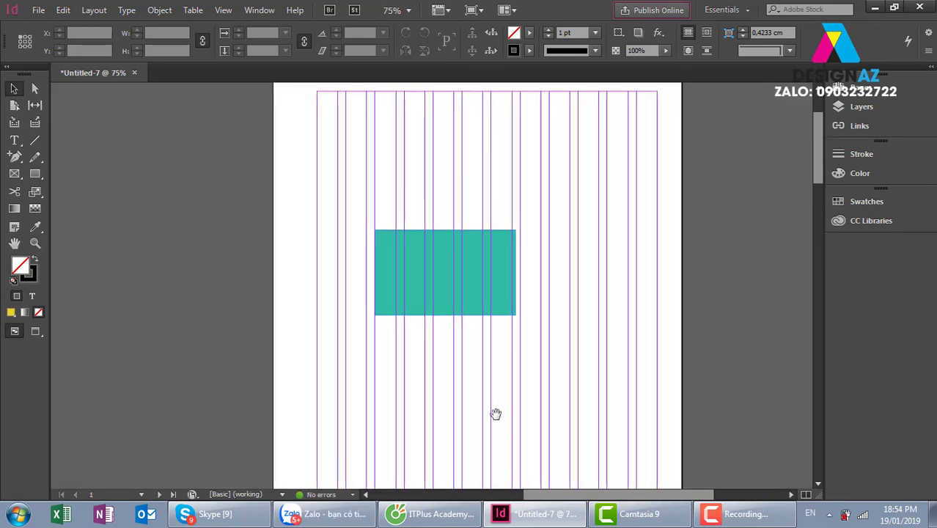
scroll(498, 378, up, 1)
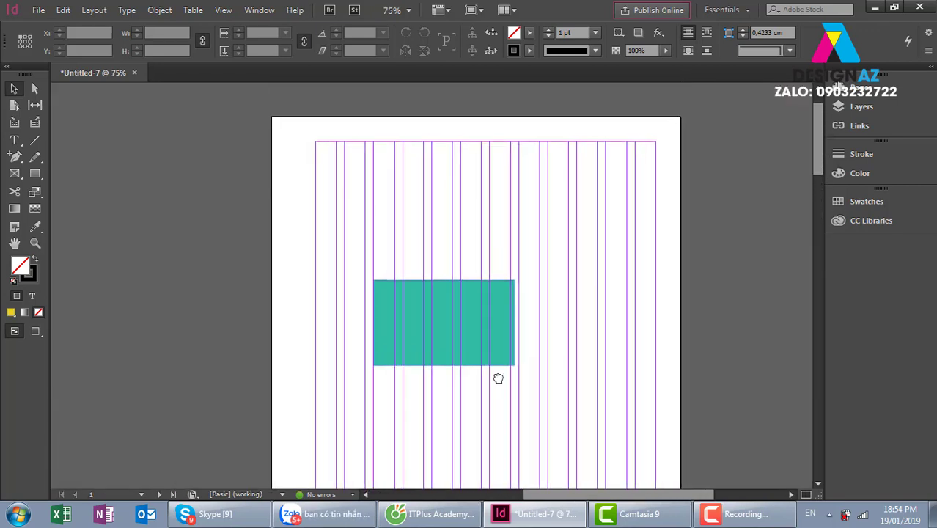
click(447, 312)
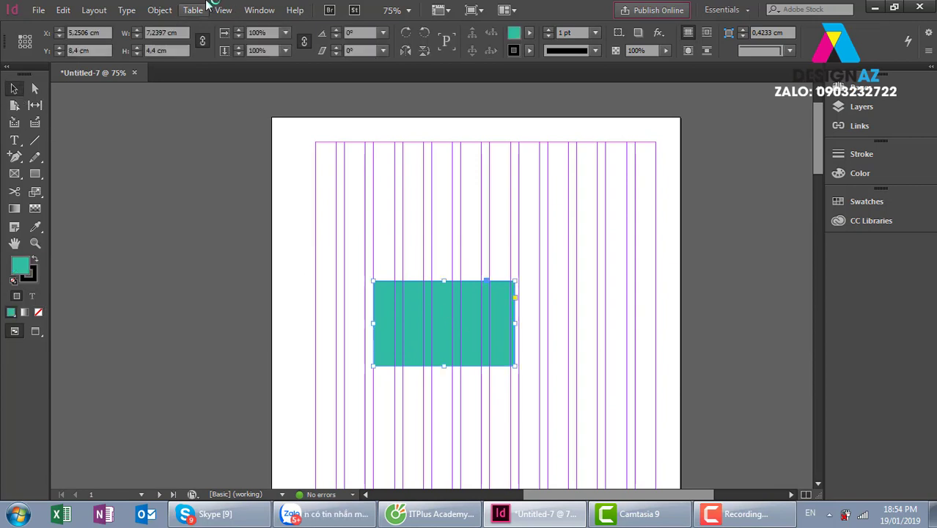
key(ctrl+x)
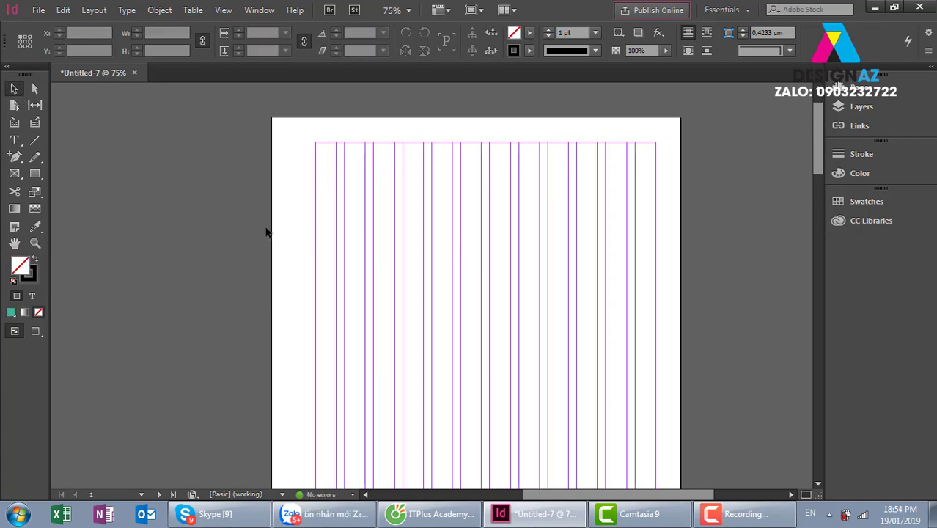
drag(464, 272, 424, 260)
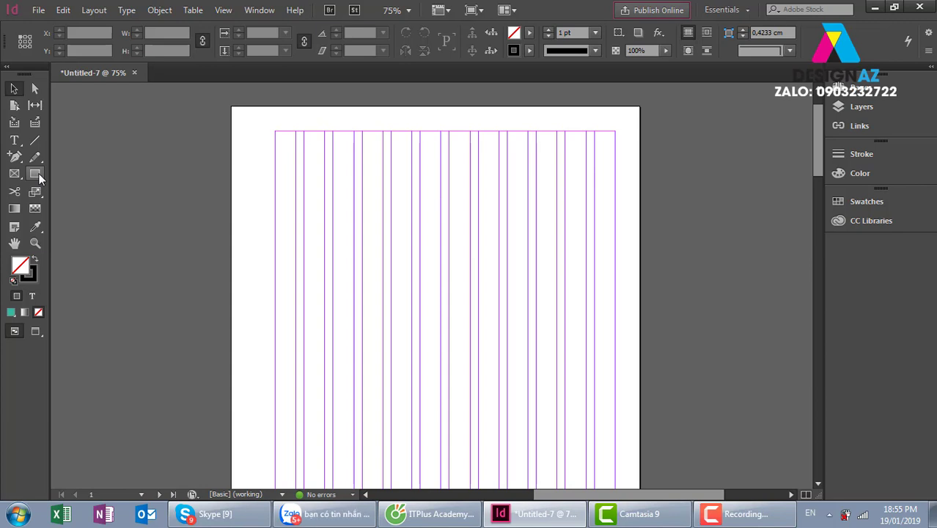
- Draw an unfilled 11.5 × 6.83 cm rectangle from the top-left margin corner, then show Swatches
click(38, 173)
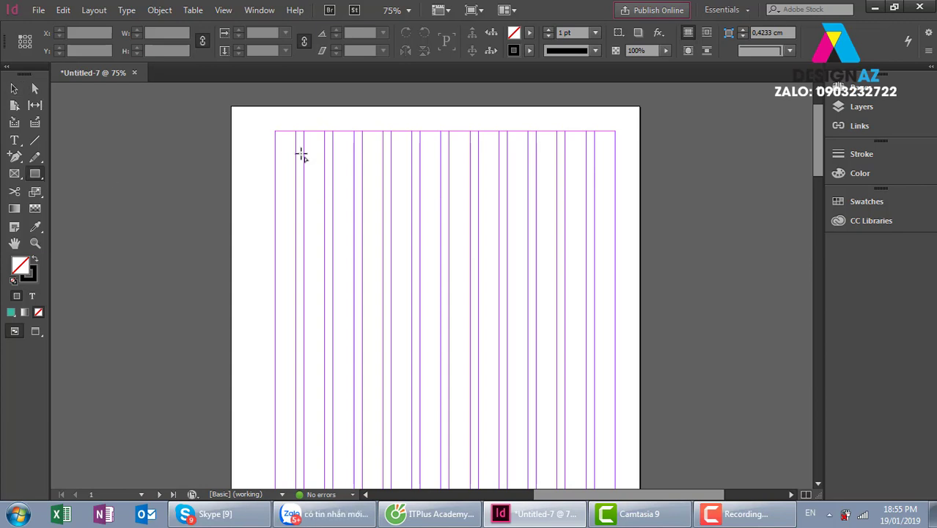
drag(275, 132, 332, 221)
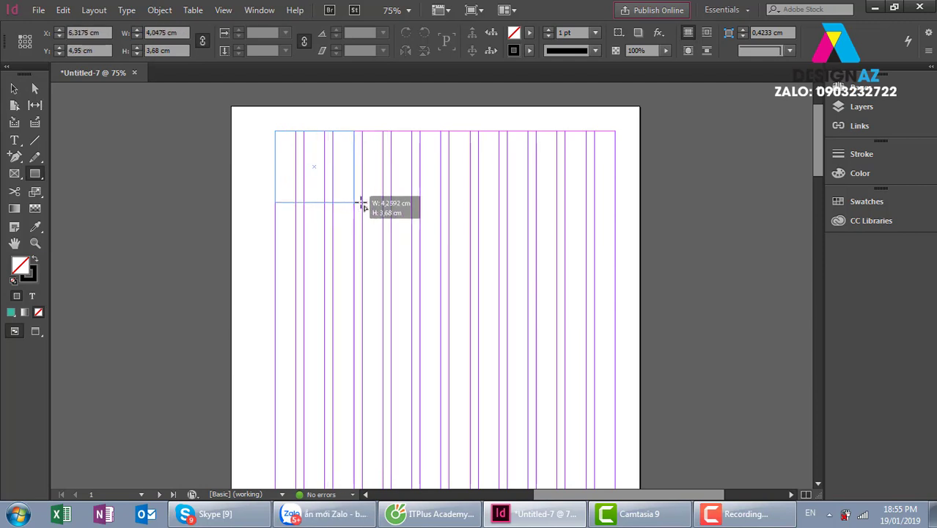
mouse_move(332, 221)
mouse_down()
mouse_move(396, 197)
mouse_move(468, 194)
mouse_move(498, 212)
mouse_move(498, 264)
mouse_up()
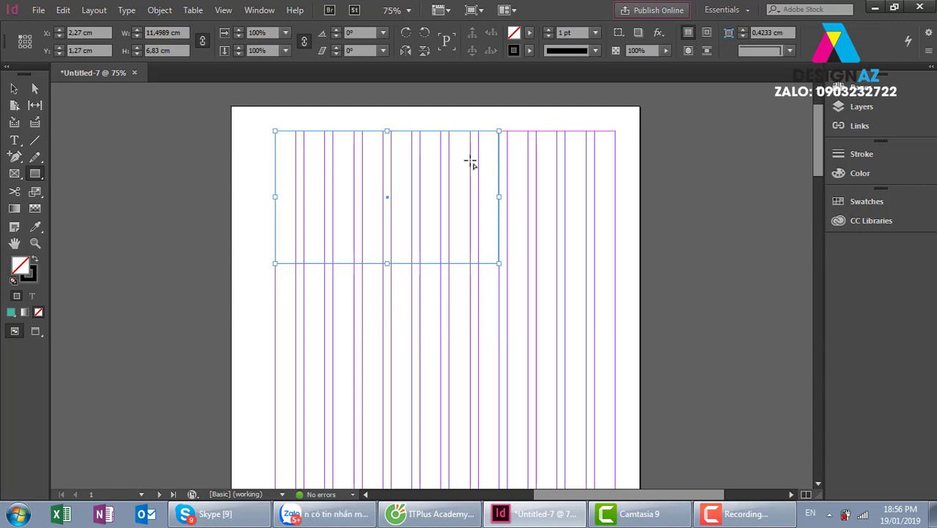
key(F5)
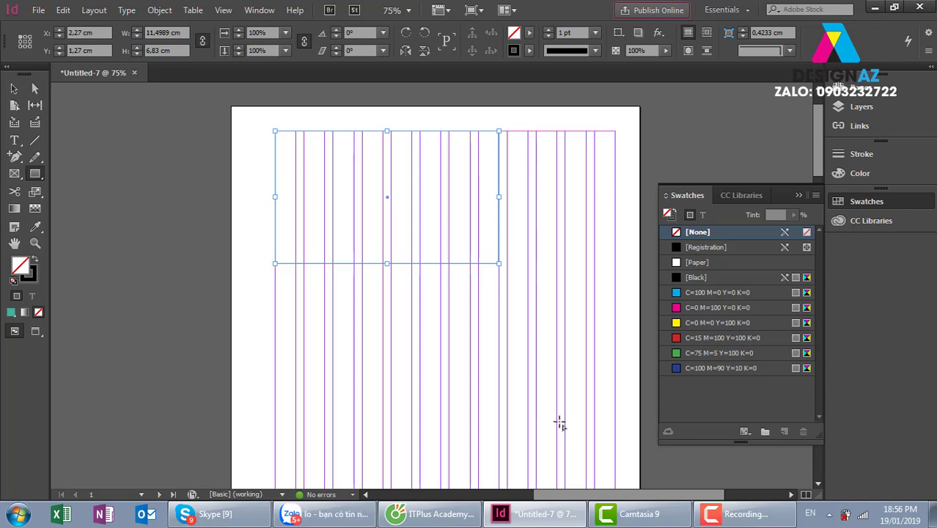
- Fill the rectangle with the C=100 M=90 Y=10 K=0 swatch and bring up its fill Color Picker
click(719, 370)
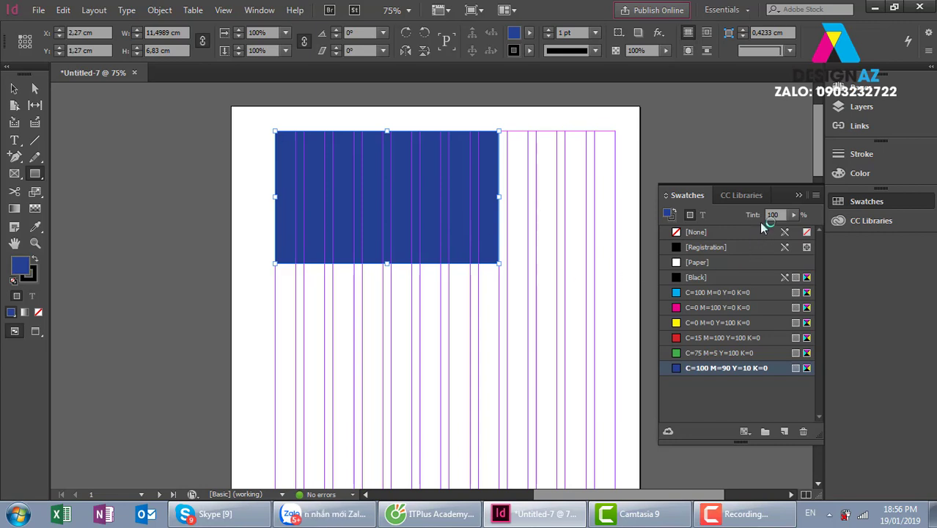
click(800, 195)
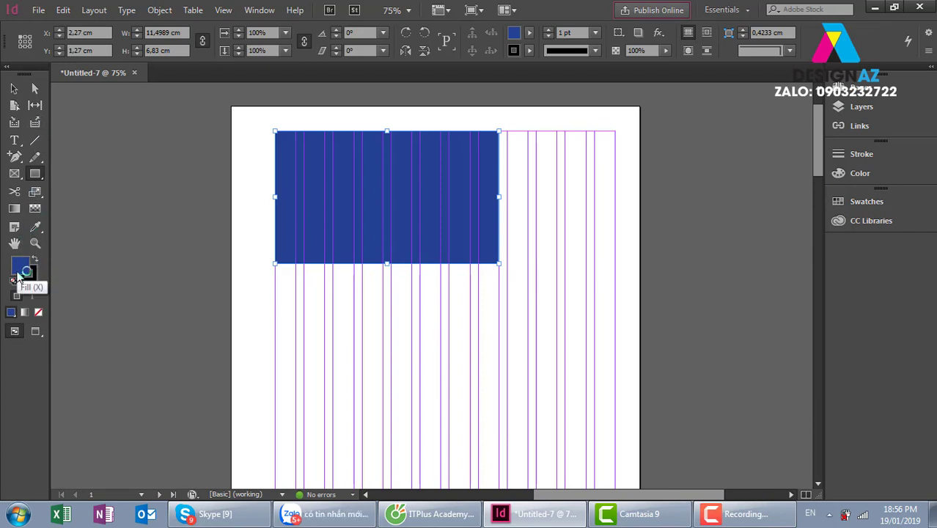
double_click(22, 272)
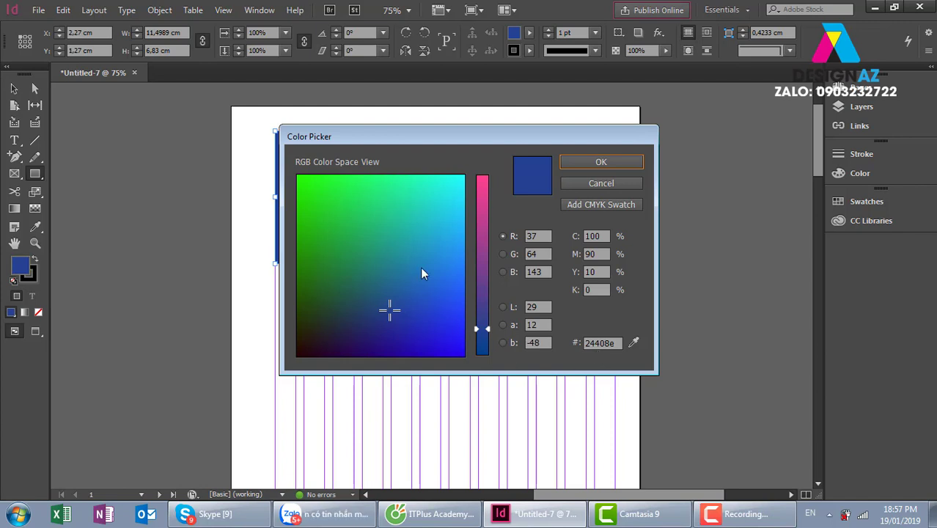
- Change the rectangle's fill to bright yellow ffdd00, then minimise InDesign
drag(422, 274, 391, 183)
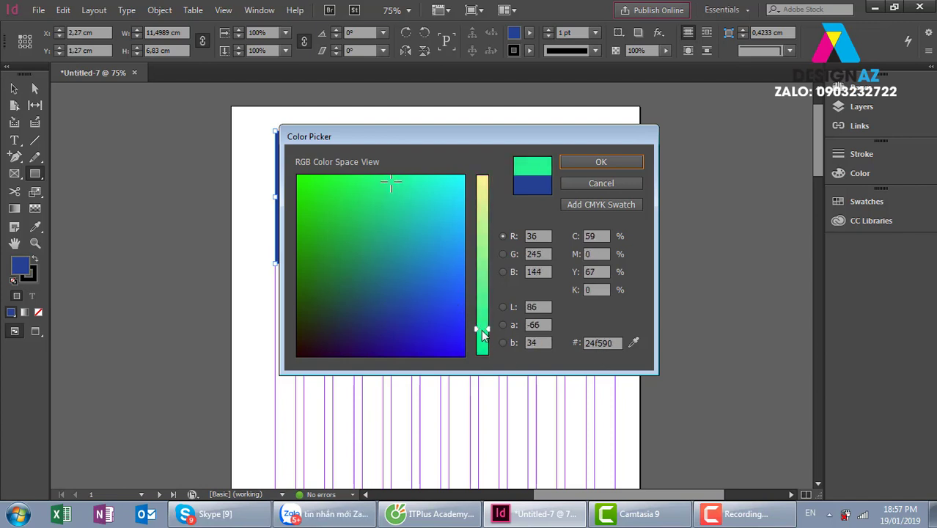
drag(483, 335, 482, 176)
drag(349, 207, 298, 198)
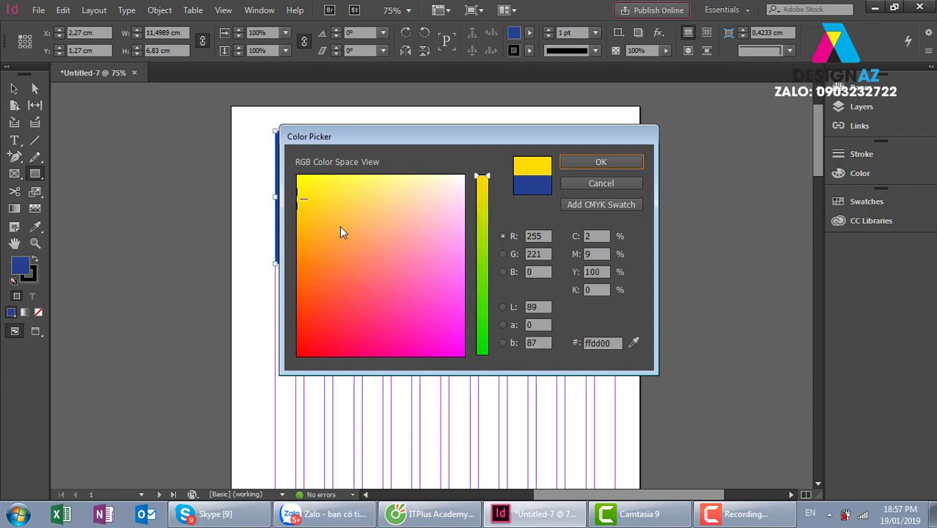
click(591, 160)
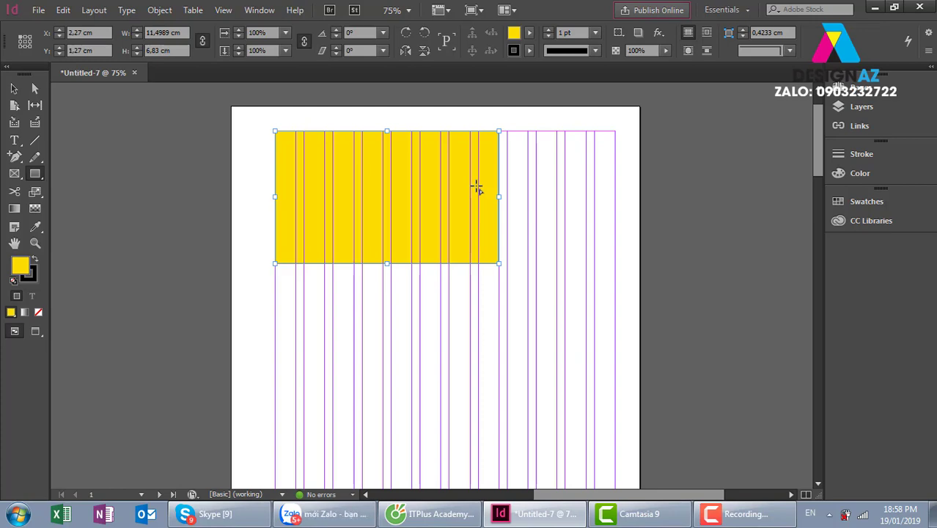
key(super+d)
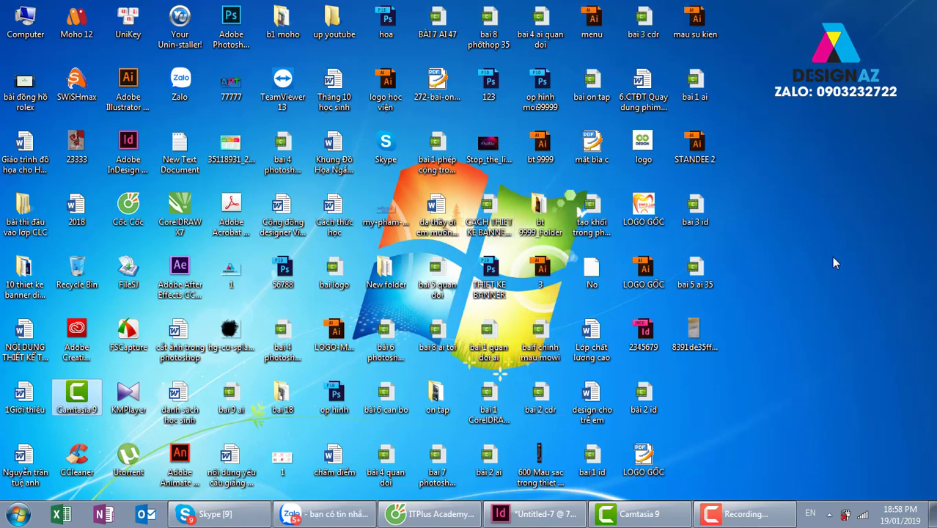
- Launch Adobe Illustrator from its desktop icon and wait for the start screen
double_click(132, 82)
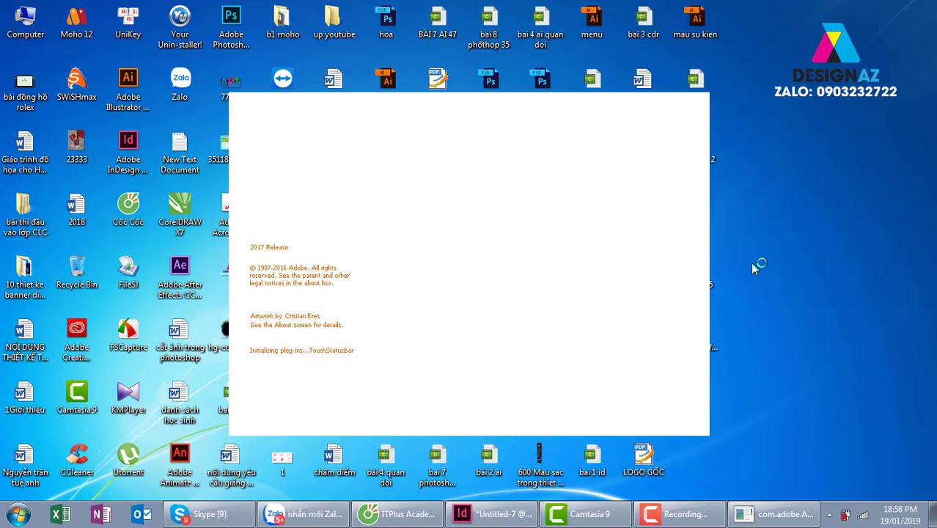
click(696, 519)
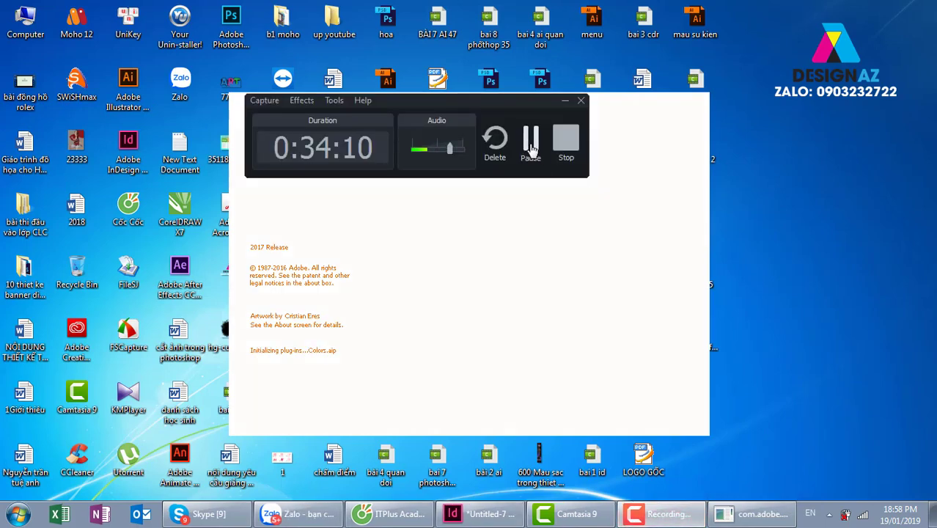
click(530, 143)
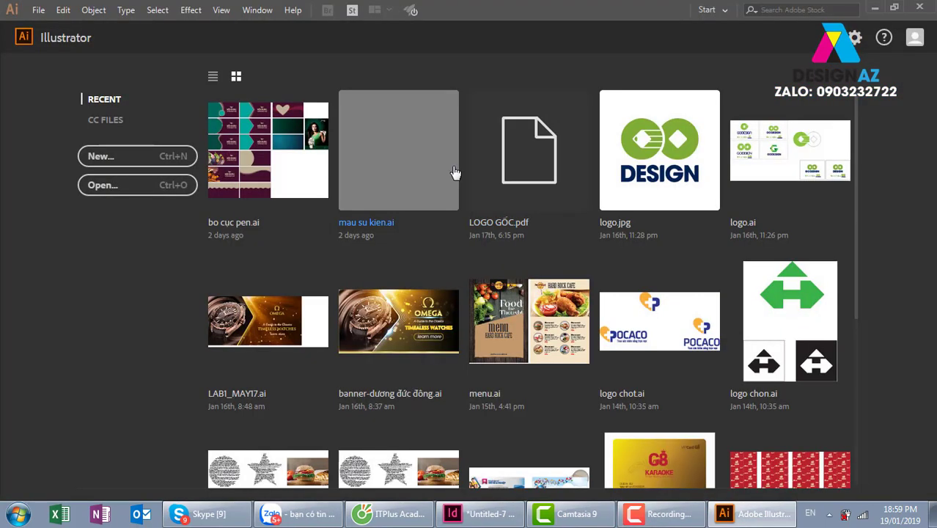
- Create a new A4 centimetre Illustrator document, then close the blank Untitled-1
click(166, 158)
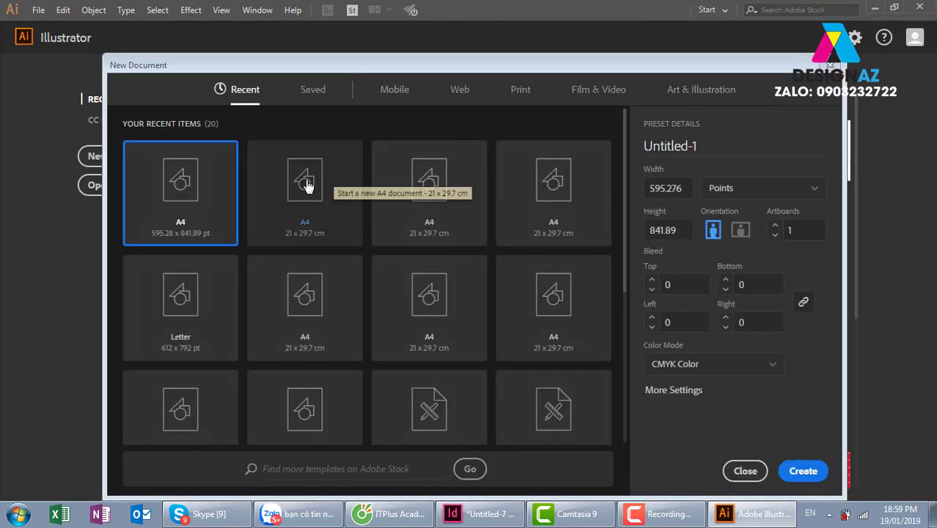
click(317, 187)
click(801, 473)
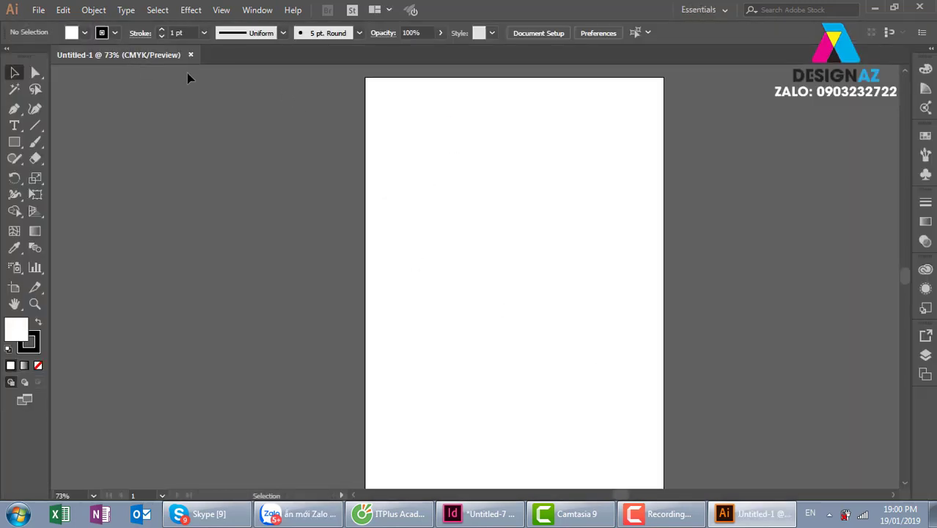
click(190, 55)
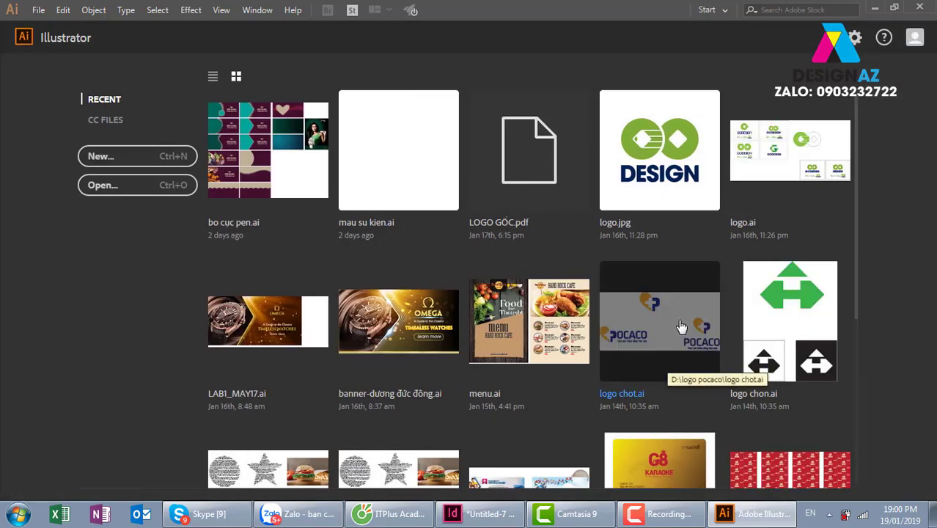
- Open logo chot.ai and ungroup the top logo's heart icon
click(628, 342)
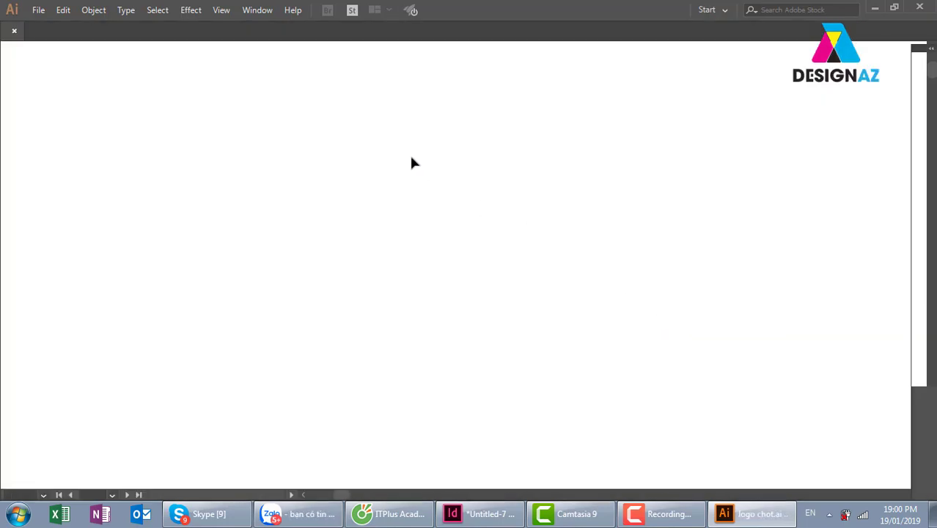
click(474, 197)
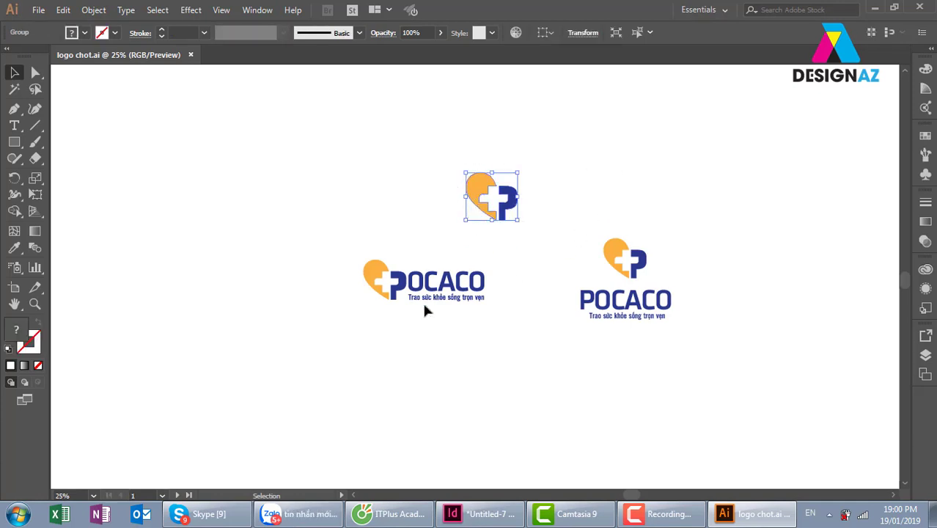
right_click(510, 194)
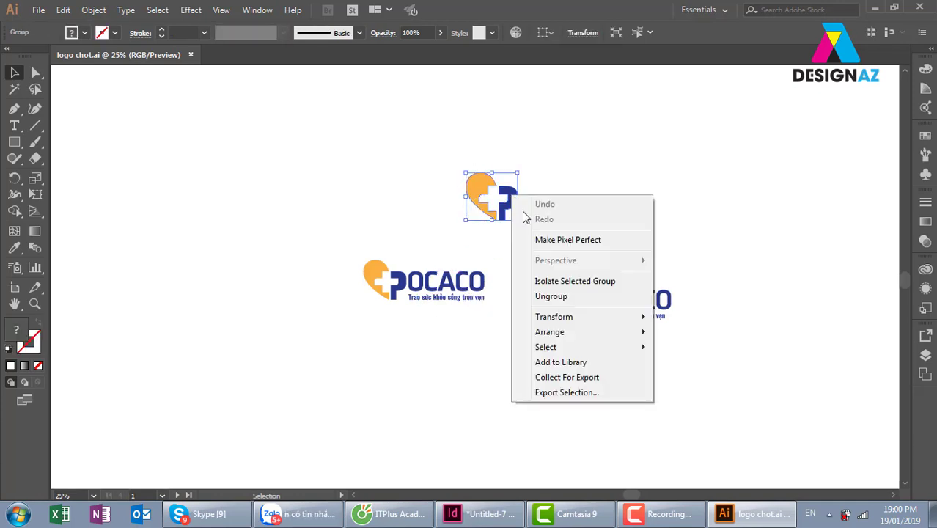
click(561, 296)
click(679, 195)
- Read the heart's orange fill as FAAF40, then edit the InDesign rectangle's fill colour
click(465, 207)
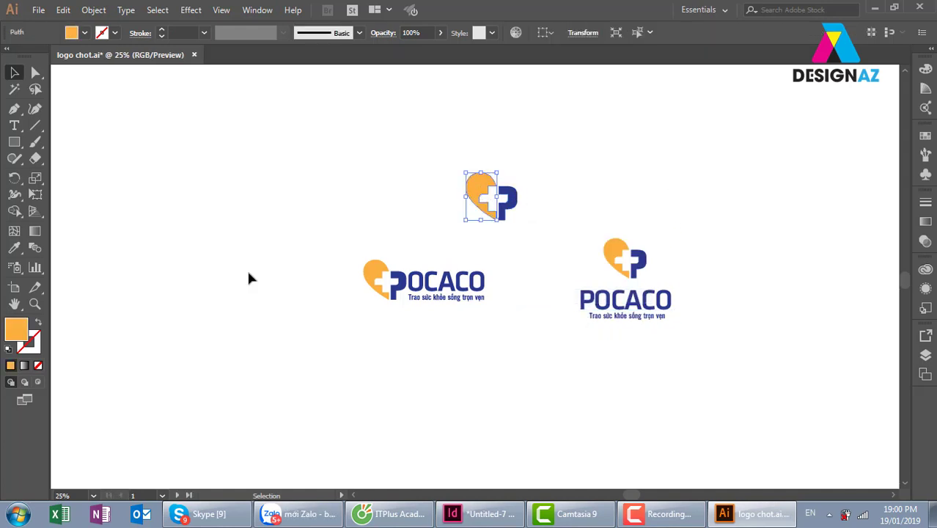
double_click(18, 329)
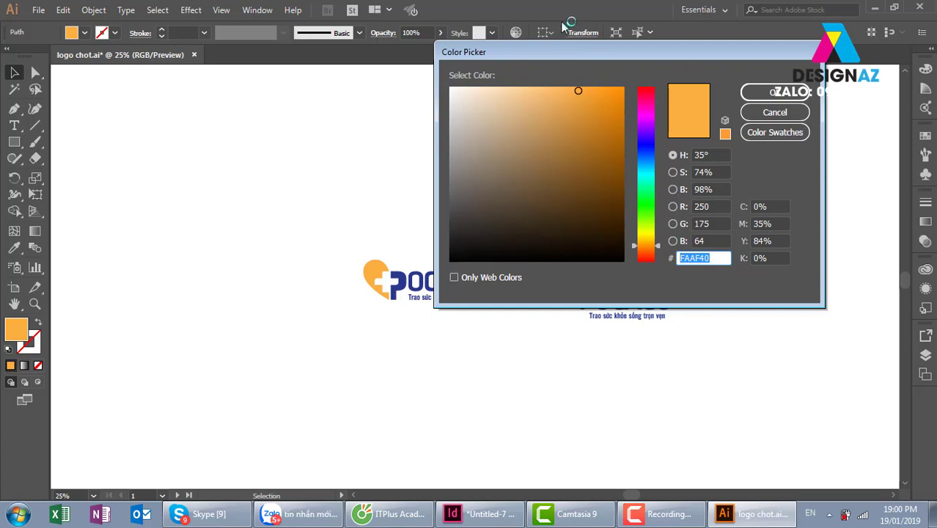
click(775, 112)
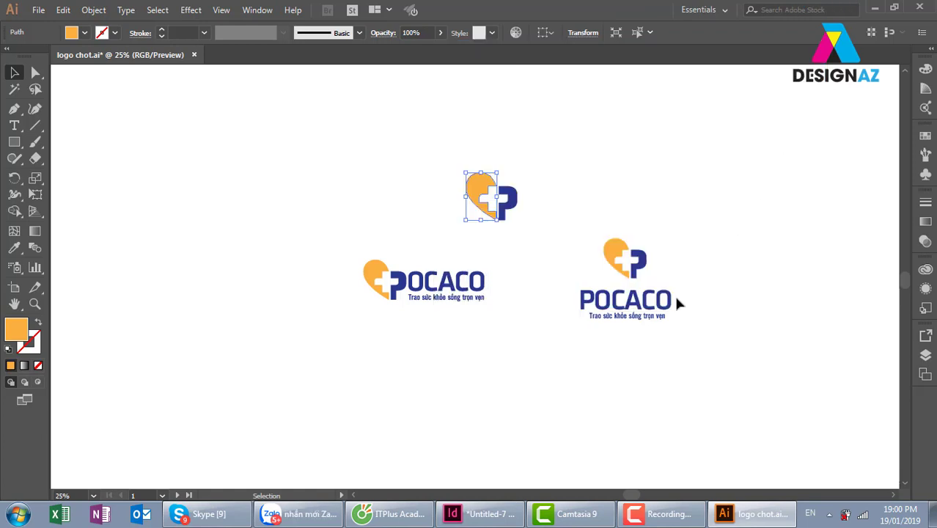
click(484, 515)
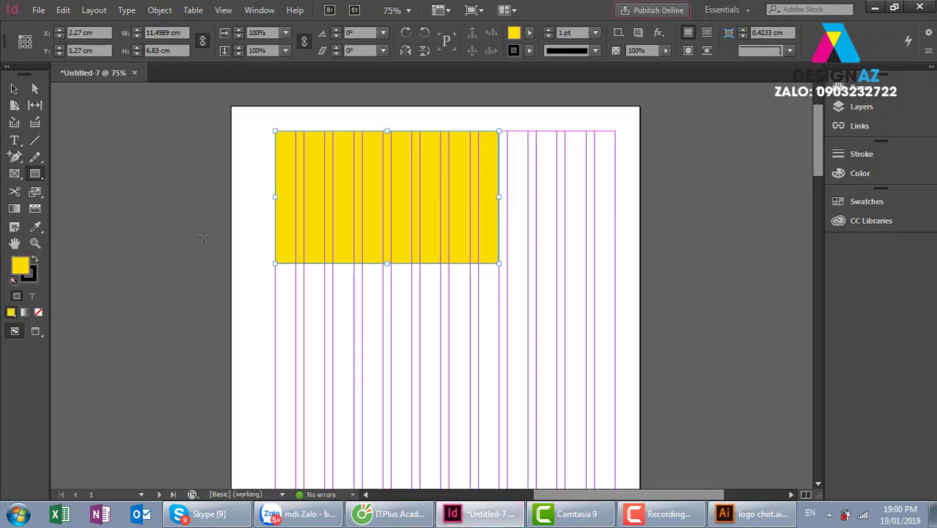
double_click(20, 269)
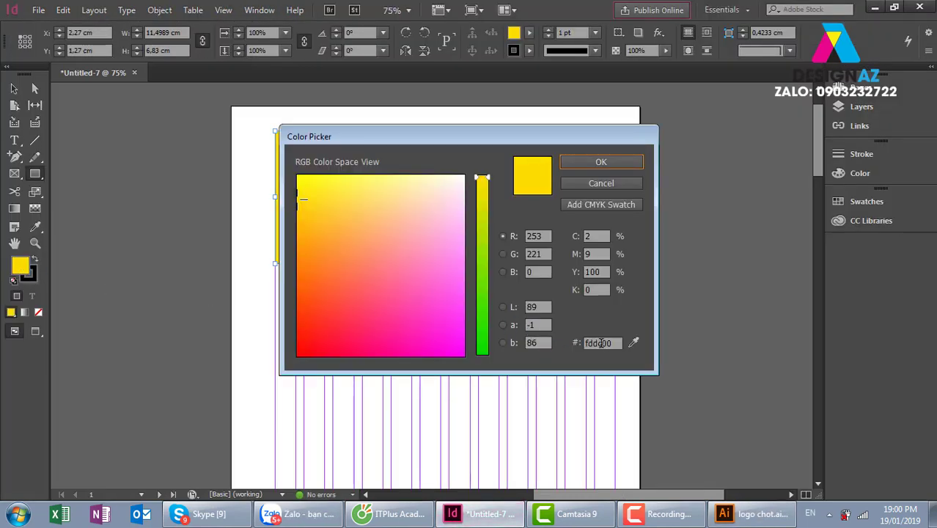
- Set the rectangle's fill to the logo's orange, hex faaf40
double_click(595, 342)
text(faaf40)
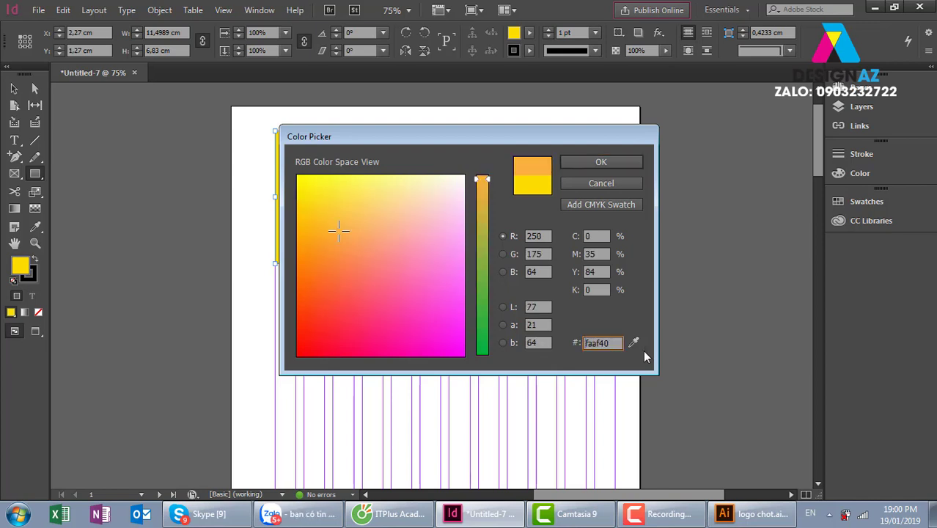
click(602, 163)
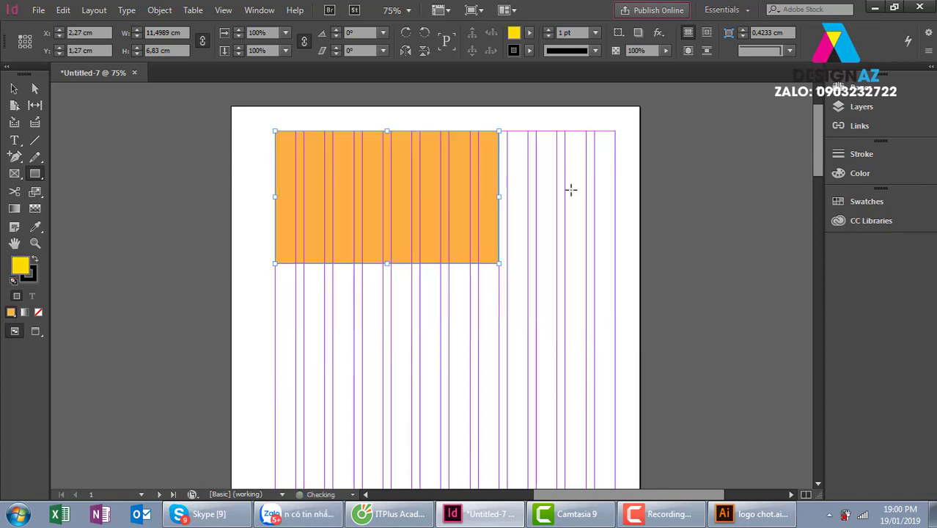
- Reselect the orange rectangle with the Selection Tool and show the Swatches panel
click(14, 88)
click(159, 209)
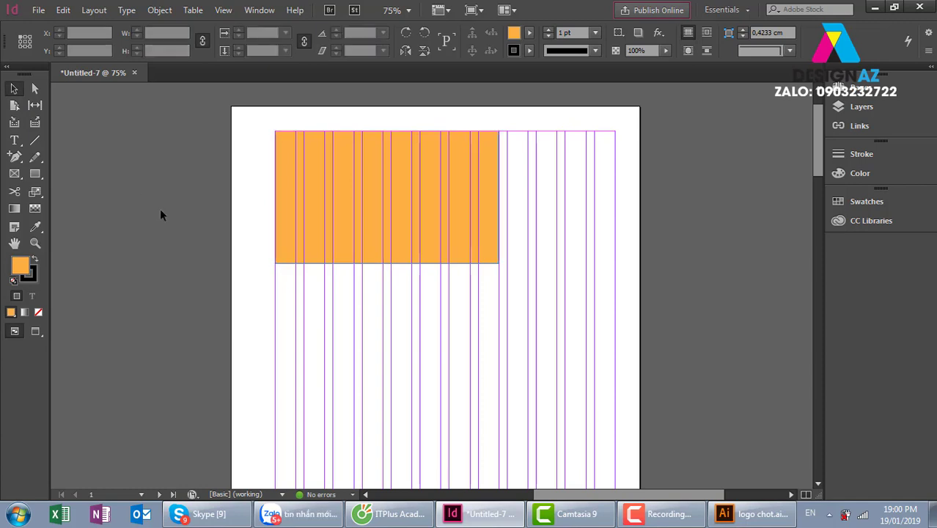
click(486, 225)
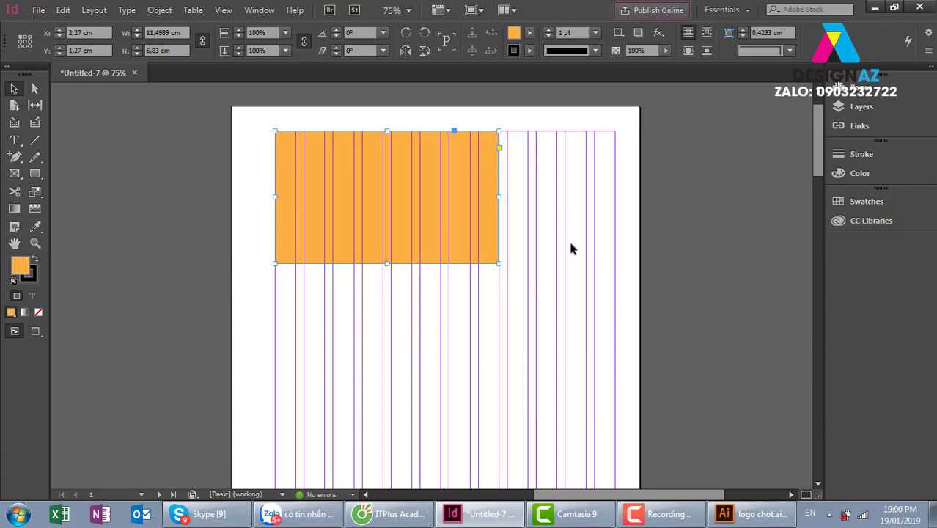
key(F5)
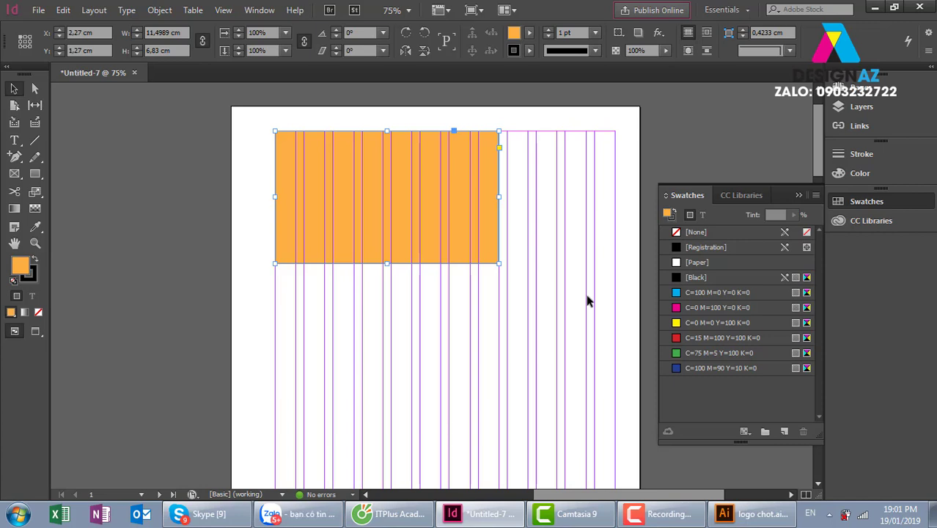
- Add the rectangle's orange fill to Swatches as C=0 M=35 Y=84 K=0
click(511, 184)
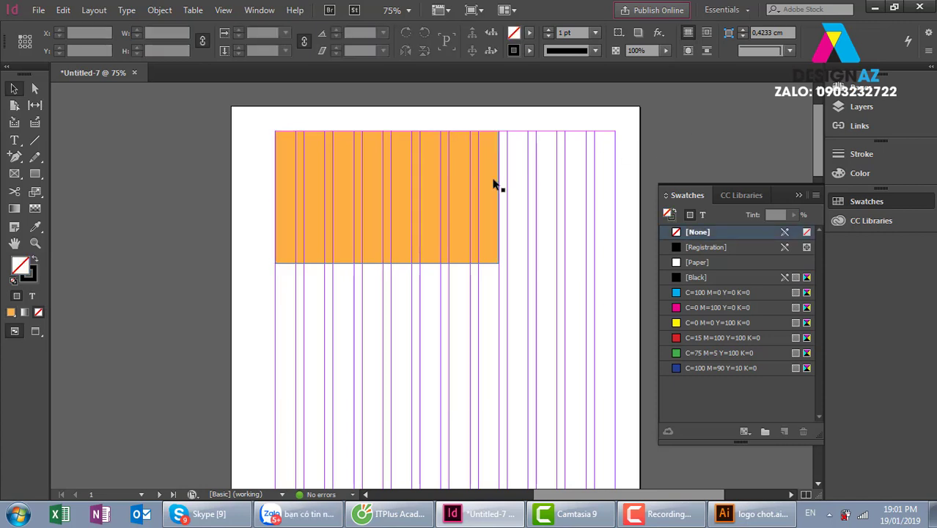
click(495, 184)
click(688, 154)
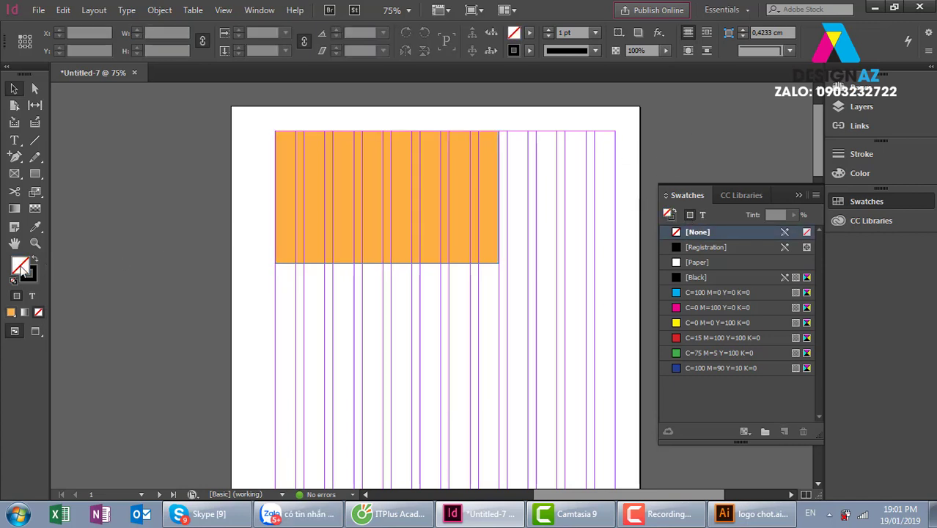
click(372, 239)
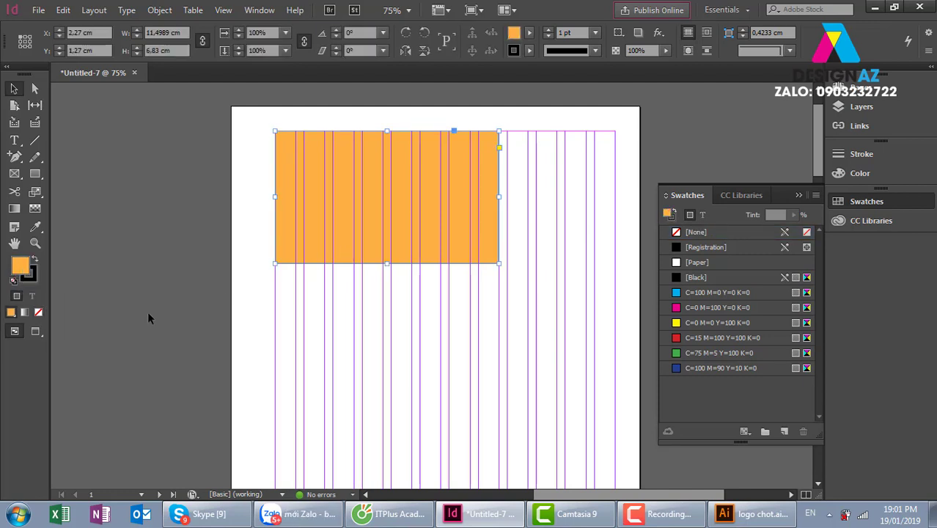
right_click(24, 267)
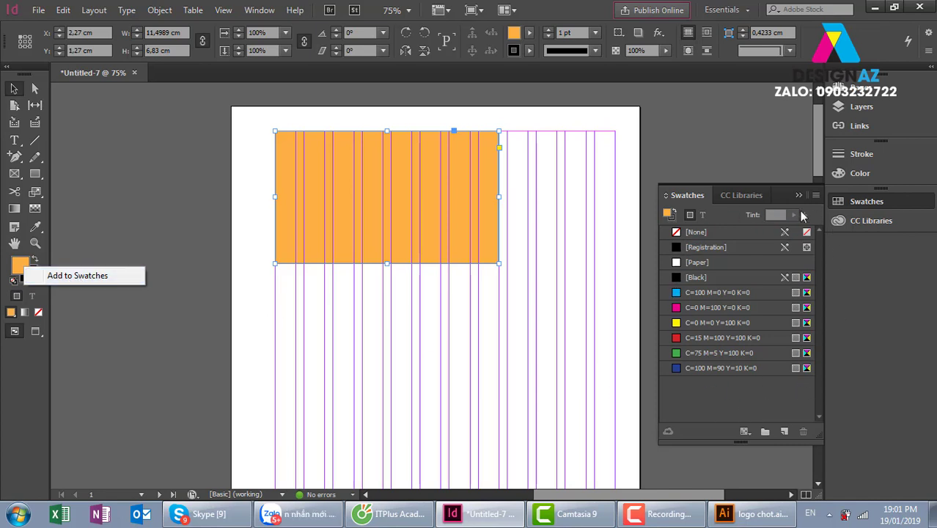
click(103, 279)
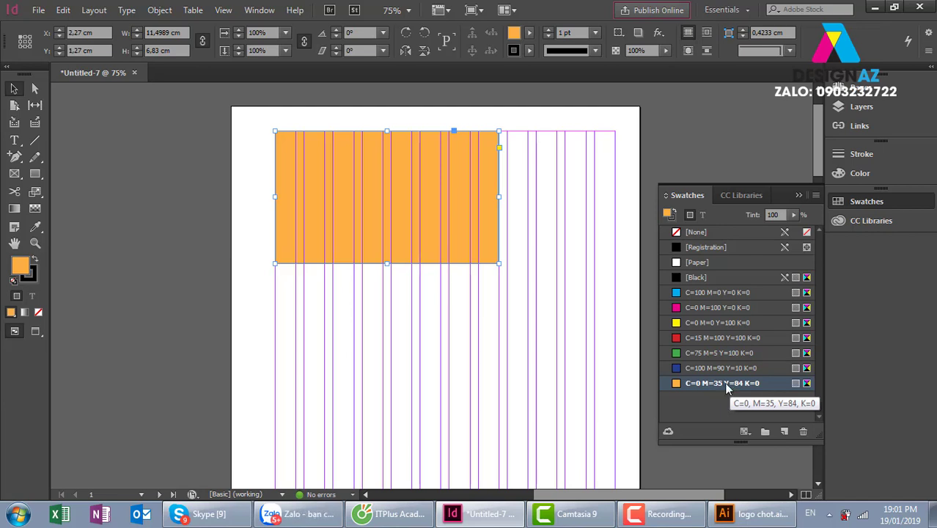
- Rename the orange swatch 'mau vang cua logo', turning off Name with Color Value
double_click(724, 382)
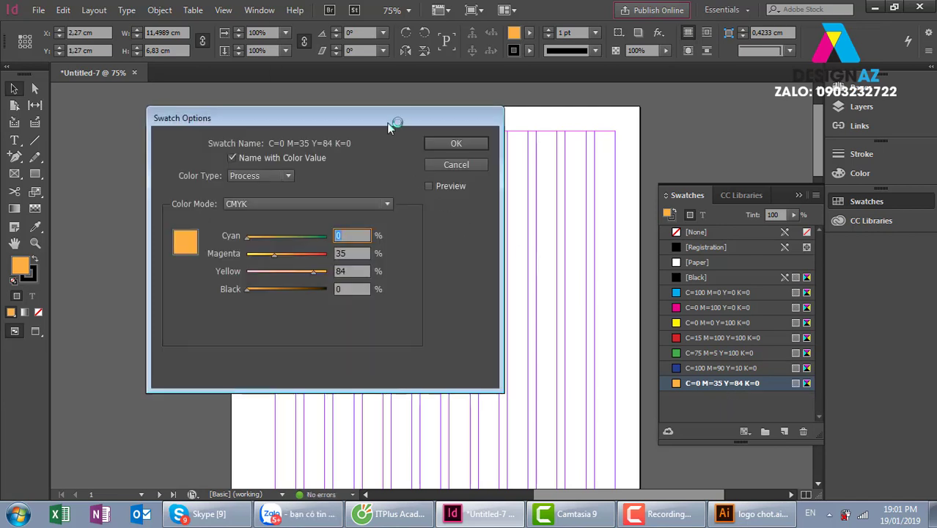
mouse_move(375, 116)
mouse_down()
mouse_move(542, 109)
mouse_move(519, 108)
mouse_up()
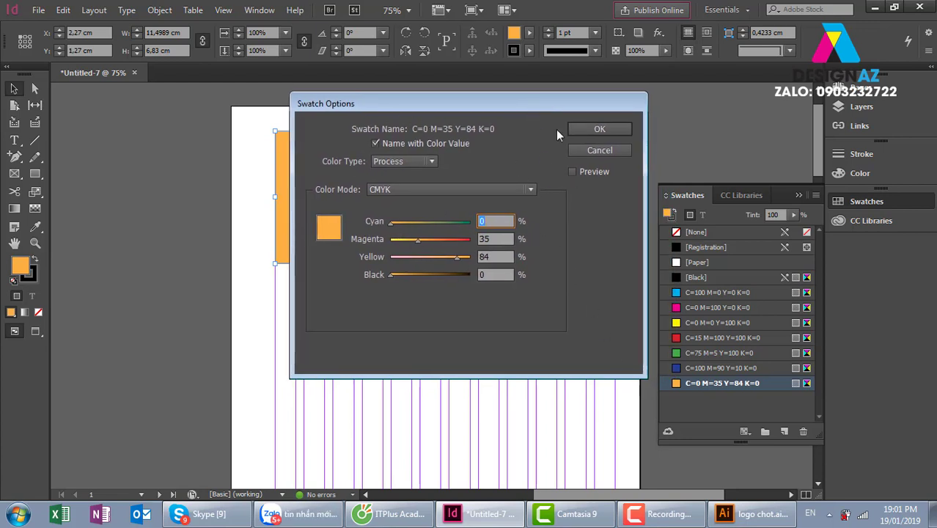
click(392, 148)
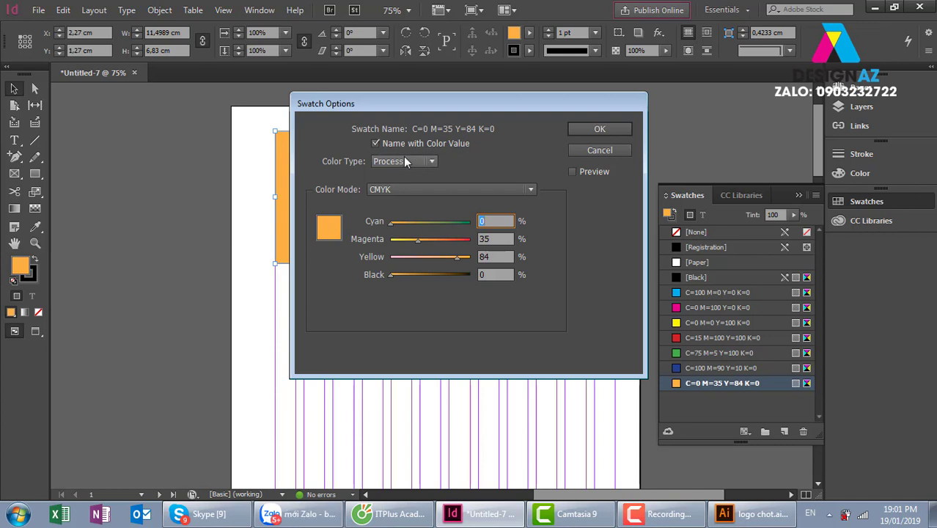
click(376, 144)
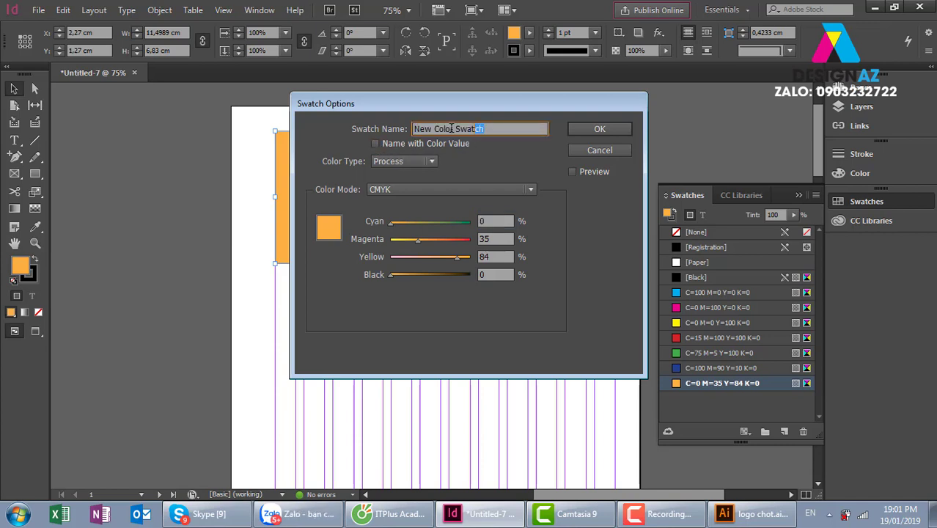
text(mau)
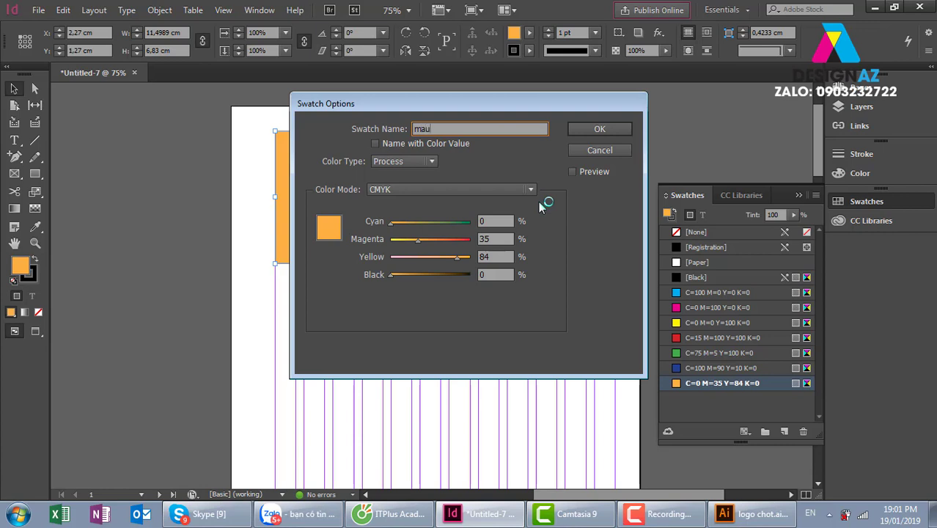
text( vang c)
text(ua)
text( log)
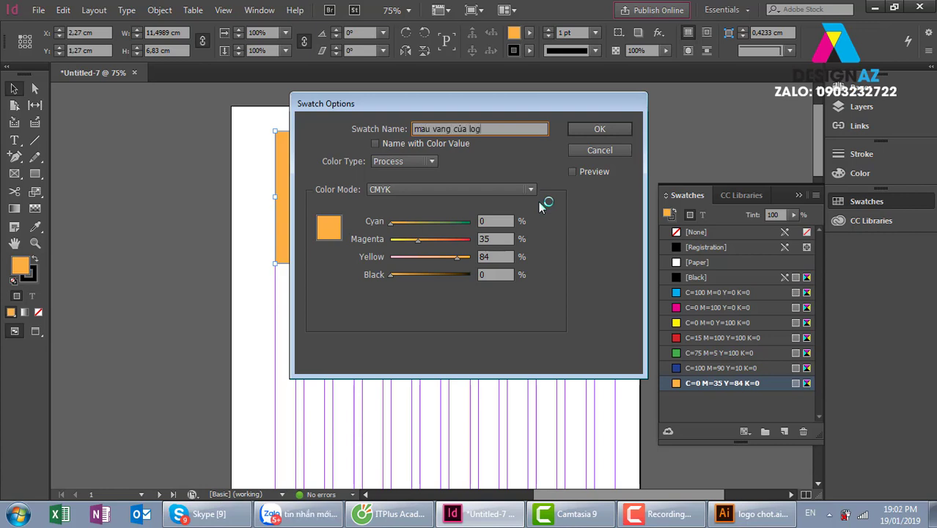
text(o)
click(594, 130)
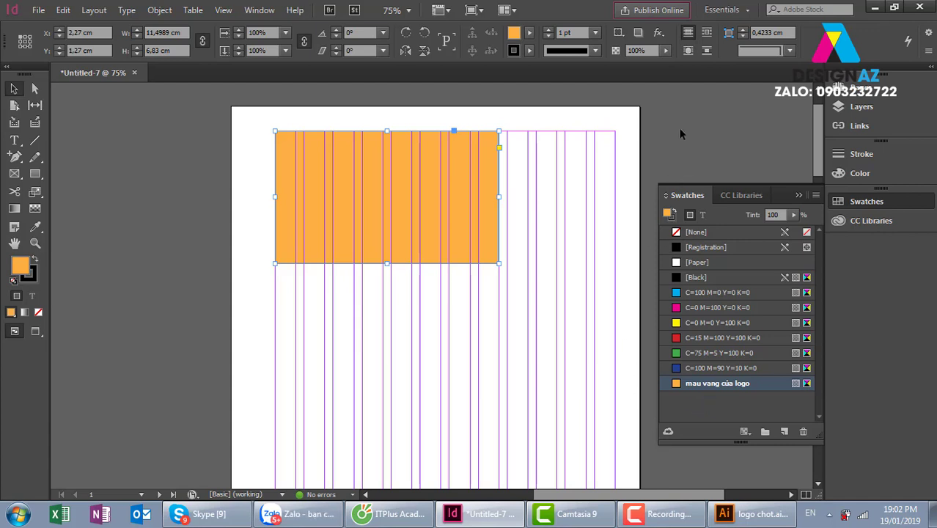
- Duplicate the orange rectangle below itself and shrink the copy to about 5.52 × 3.28 cm
click(515, 213)
click(469, 202)
drag(453, 174, 455, 317)
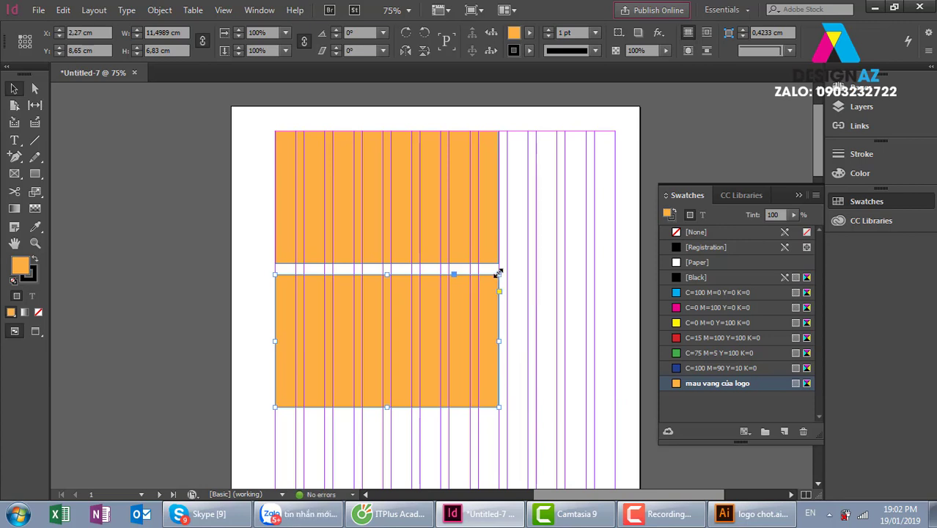
mouse_move(497, 273)
mouse_down()
mouse_move(366, 330)
mouse_move(405, 331)
mouse_move(382, 343)
mouse_up()
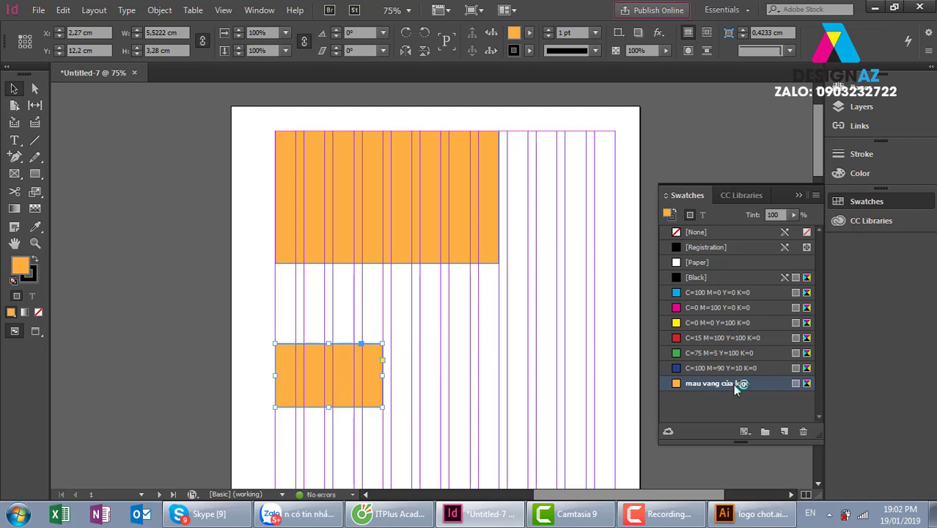
click(647, 168)
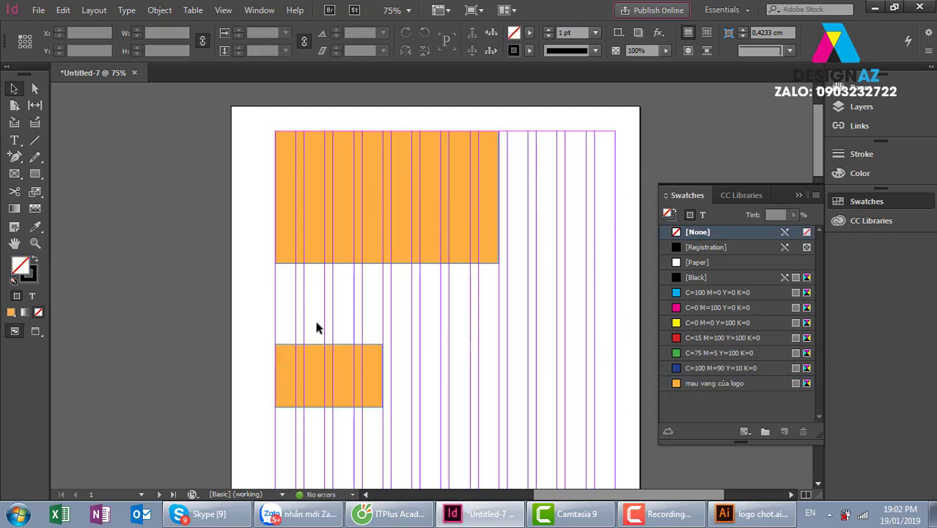
click(701, 382)
double_click(700, 383)
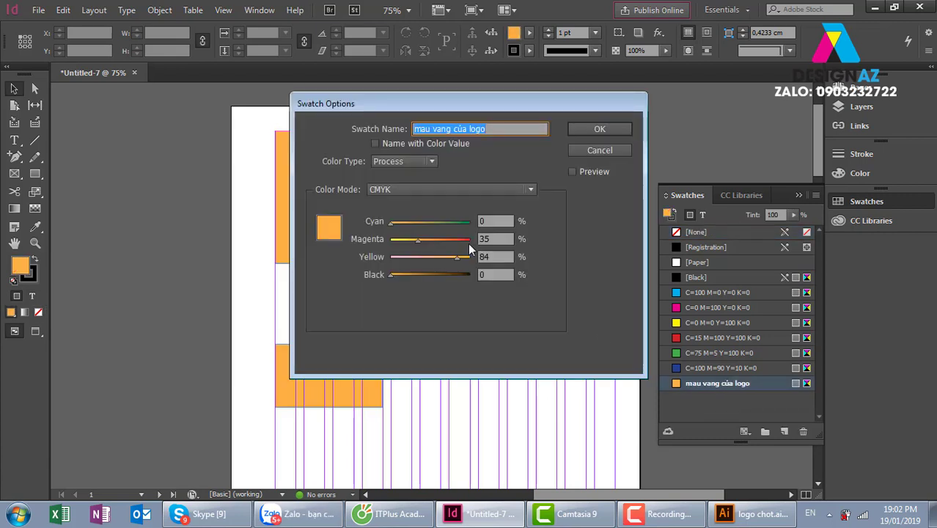
drag(427, 241, 442, 239)
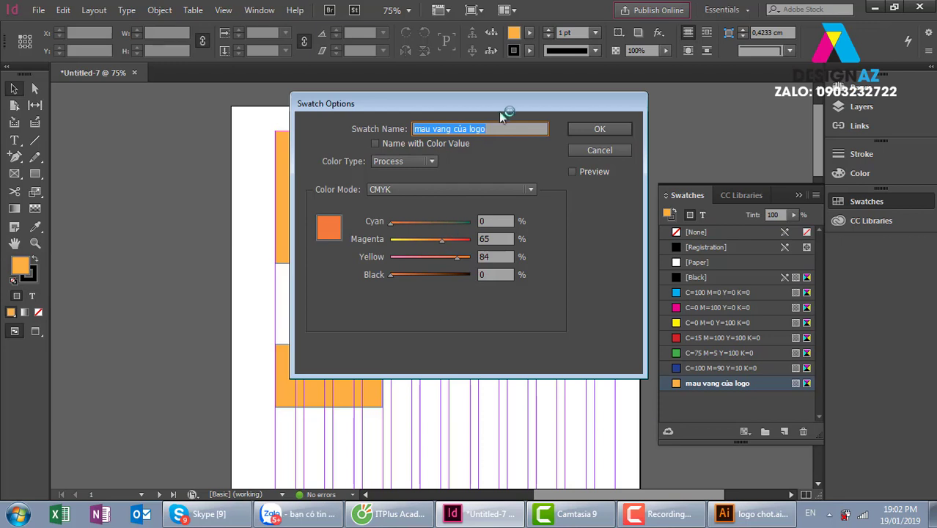
drag(503, 104, 645, 65)
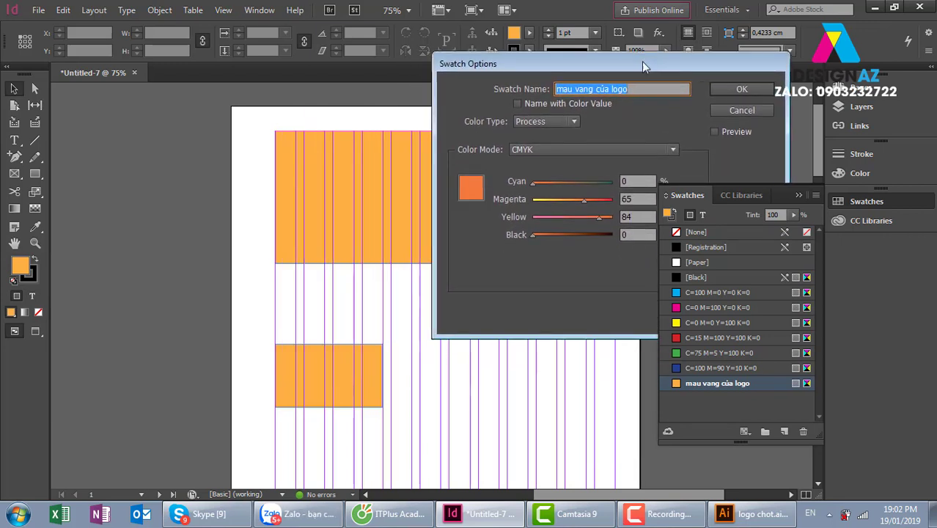
click(715, 132)
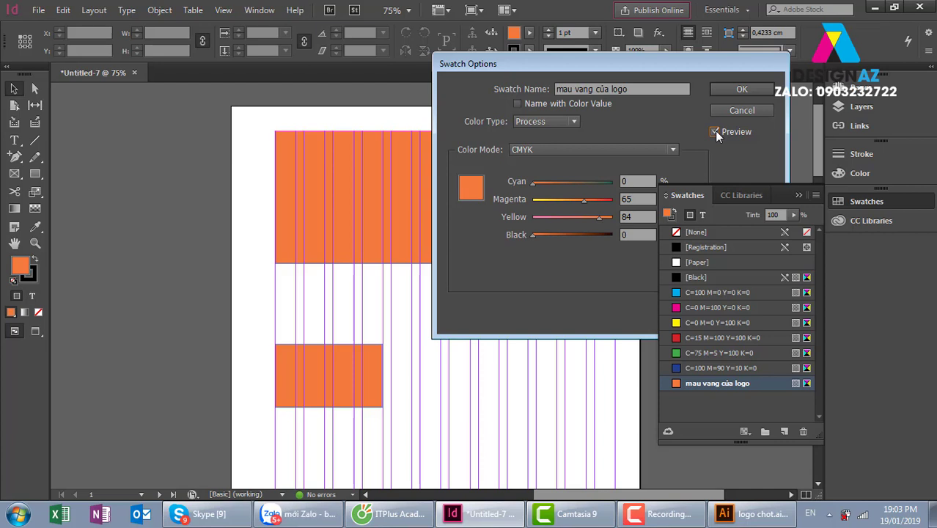
click(760, 110)
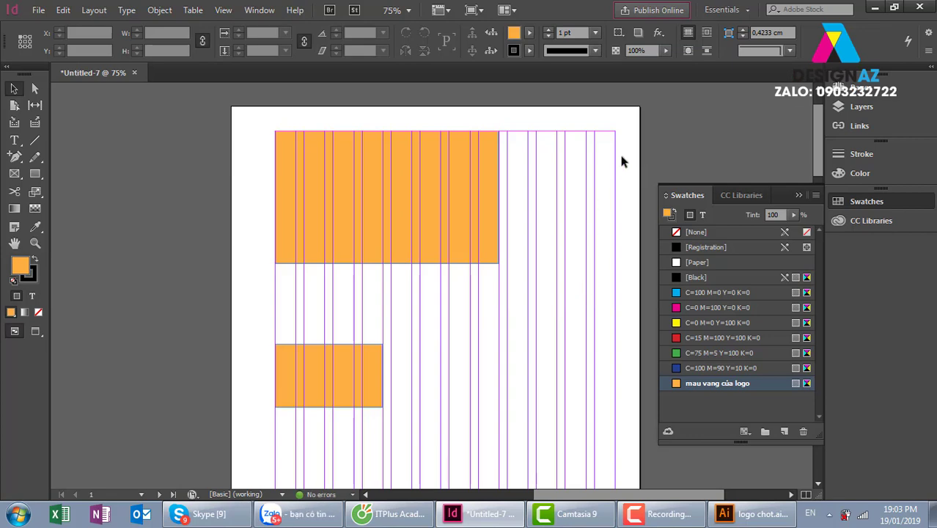
- In Illustrator, check the blue P's fill hex 2B388F without changing it, then return to InDesign
click(762, 514)
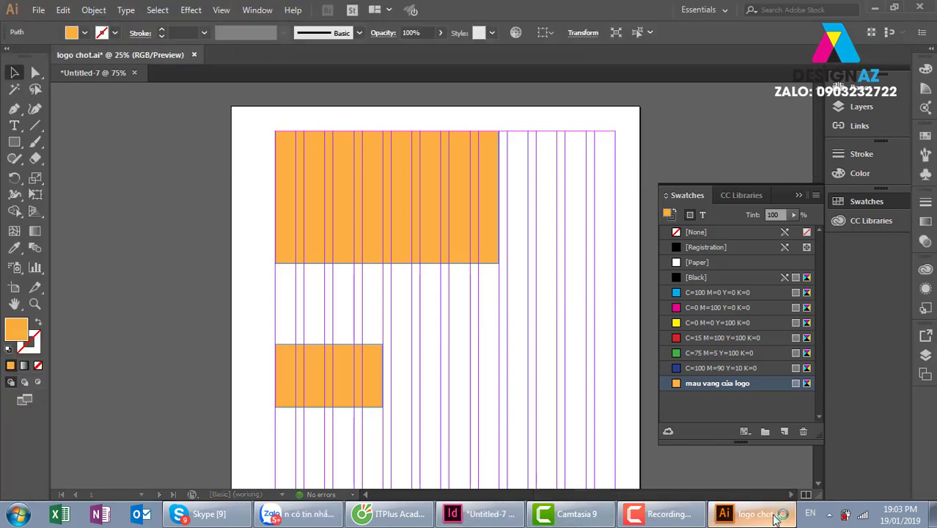
click(505, 202)
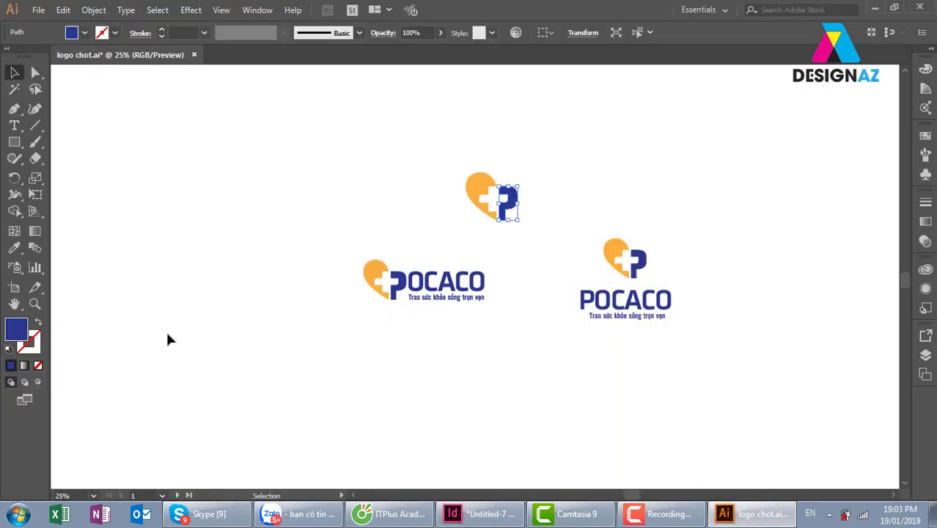
double_click(14, 331)
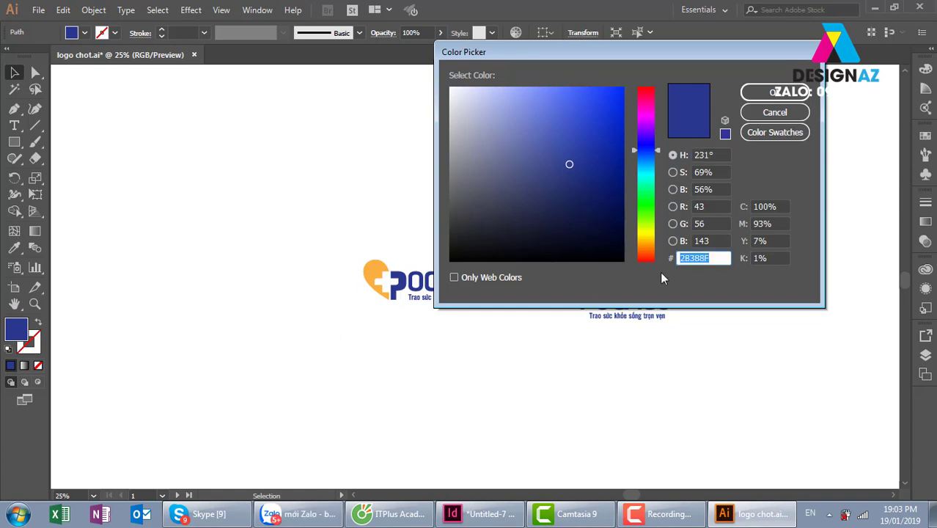
click(795, 114)
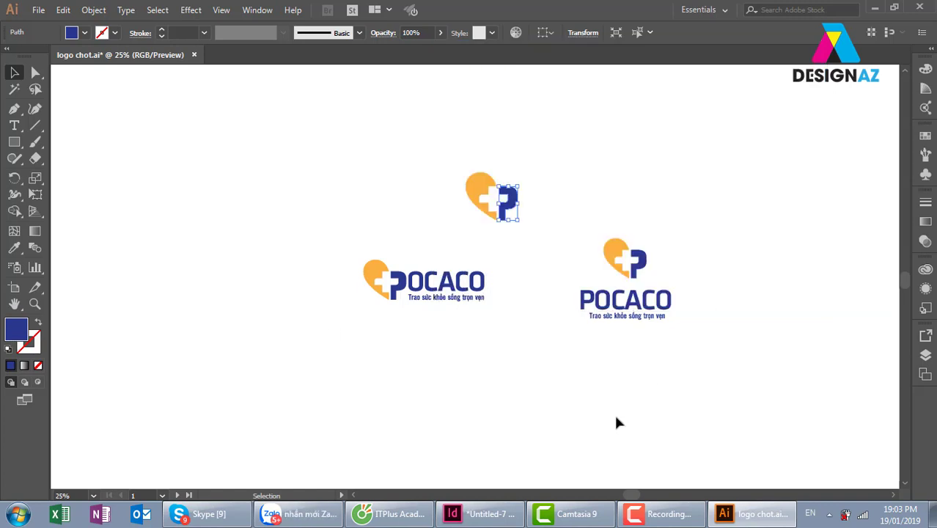
click(484, 513)
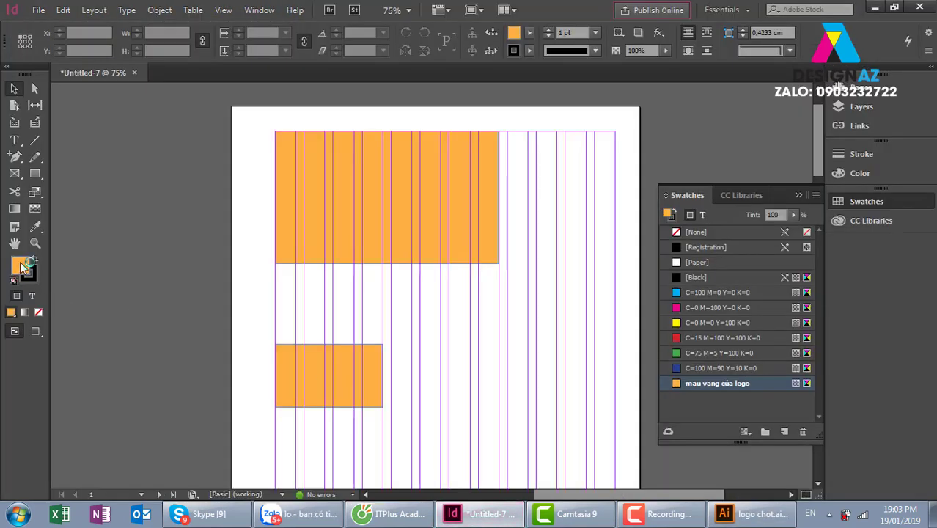
- Set the fill colour to the logo blue, hex 2b388f
double_click(19, 266)
double_click(598, 343)
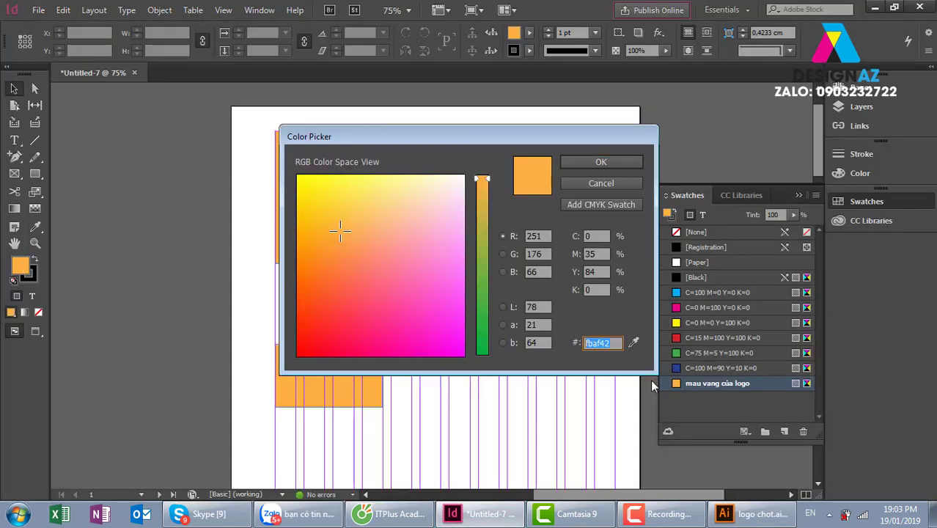
text(2b388f)
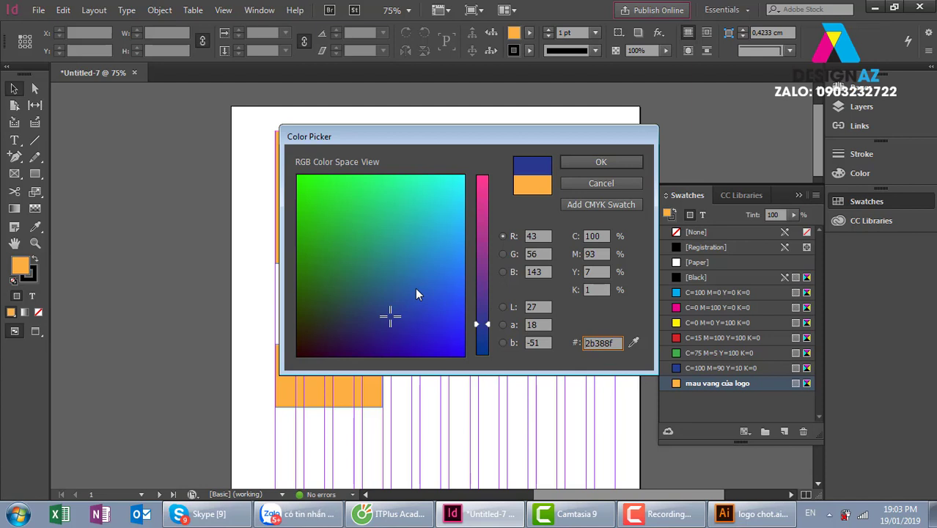
click(602, 162)
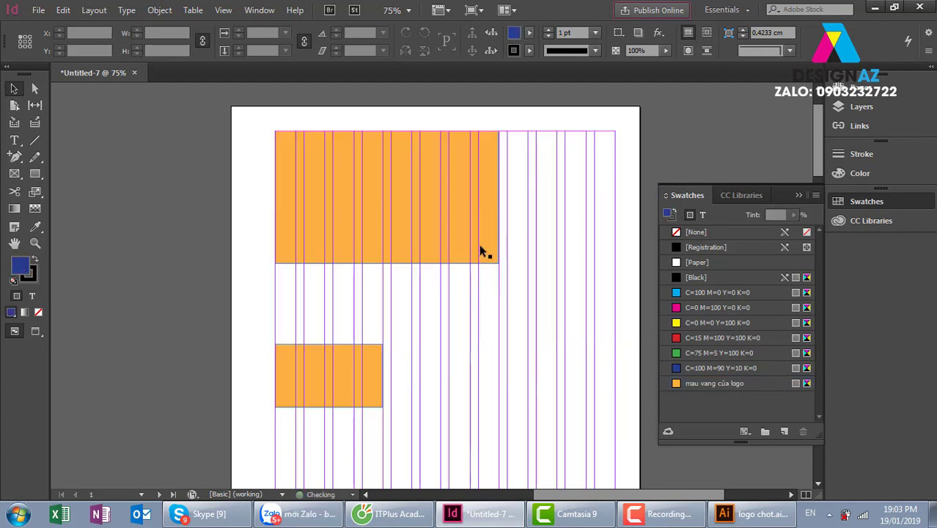
- Save the blue fill as a swatch named 'mau xanh logo' and select the lower rectangle
right_click(23, 265)
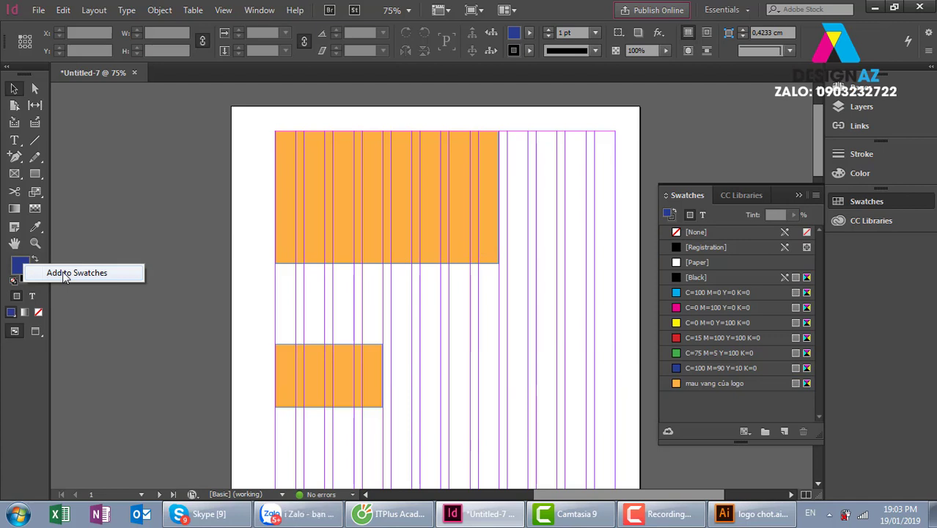
click(66, 274)
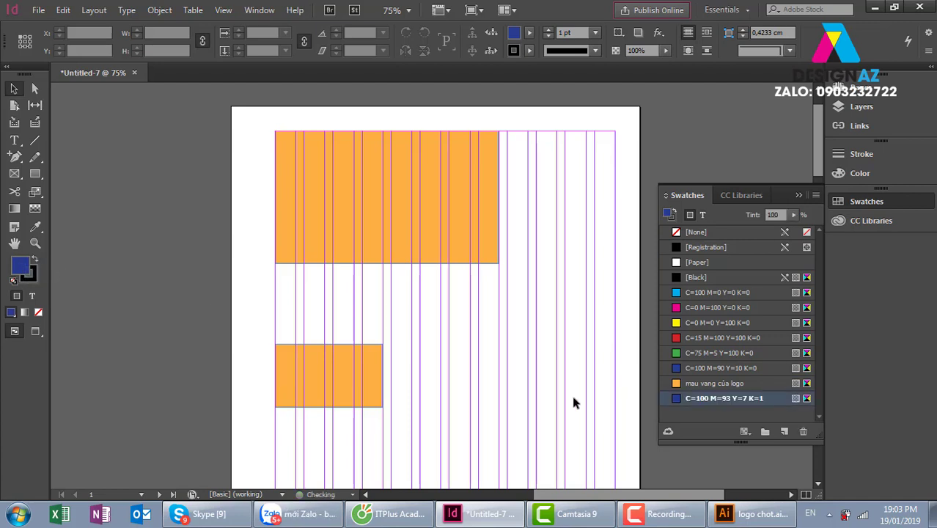
double_click(716, 399)
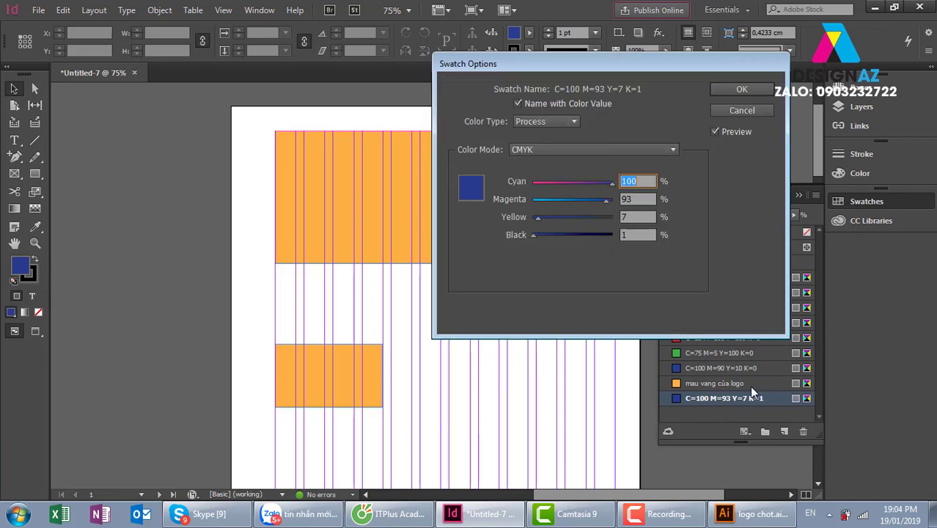
click(517, 104)
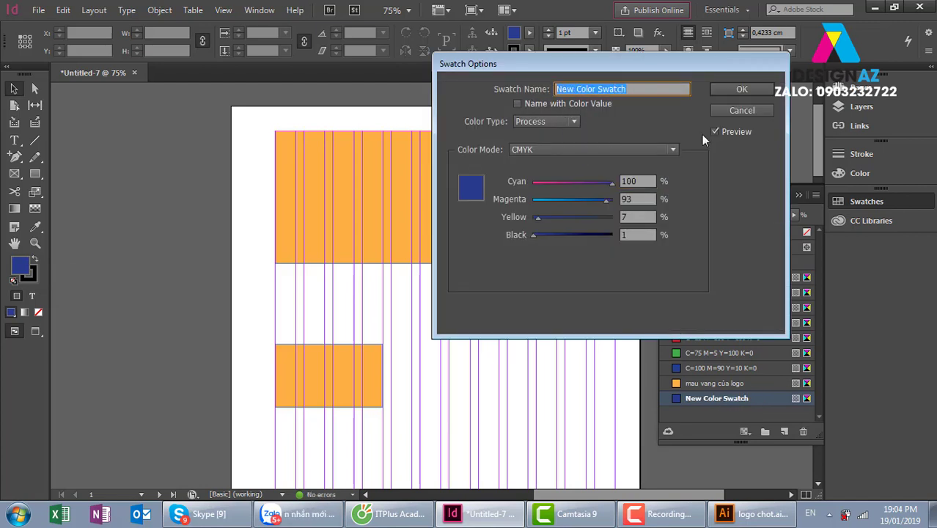
key(BackSpace)
text(mau xa)
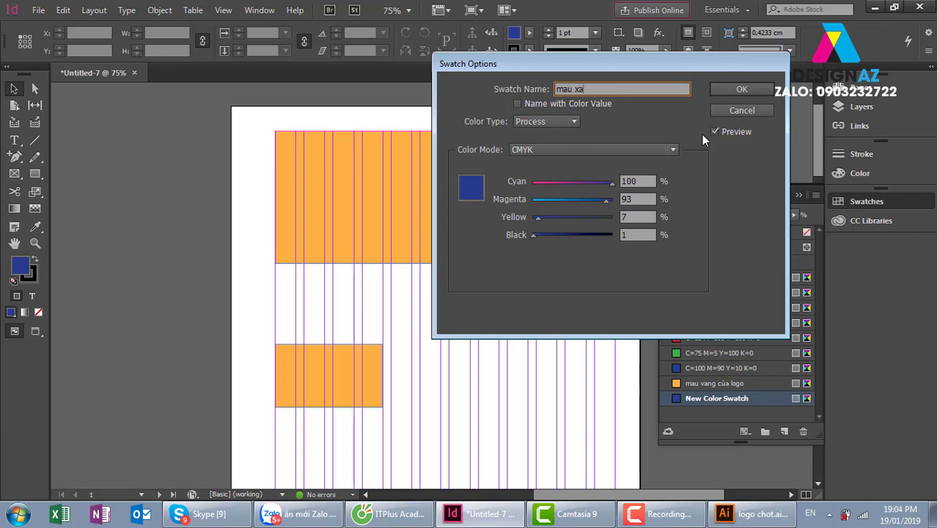
text(nh logo)
click(750, 87)
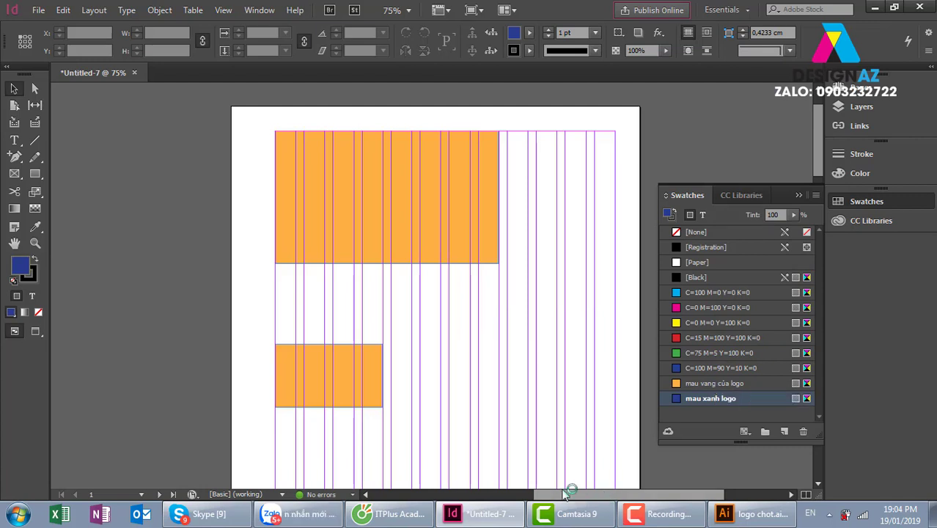
click(346, 383)
- Delete the lower orange rectangle, then start placing an image into the upper frame
key(Delete)
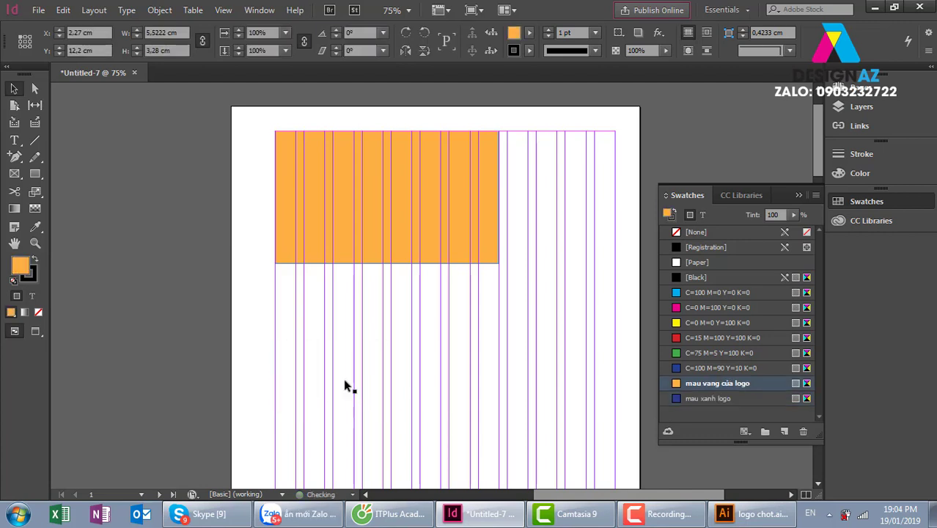
click(334, 229)
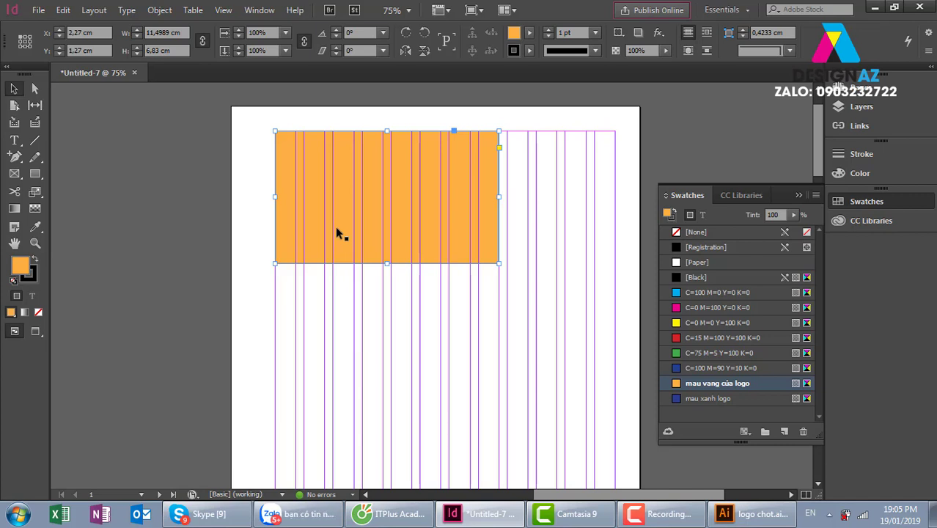
click(708, 134)
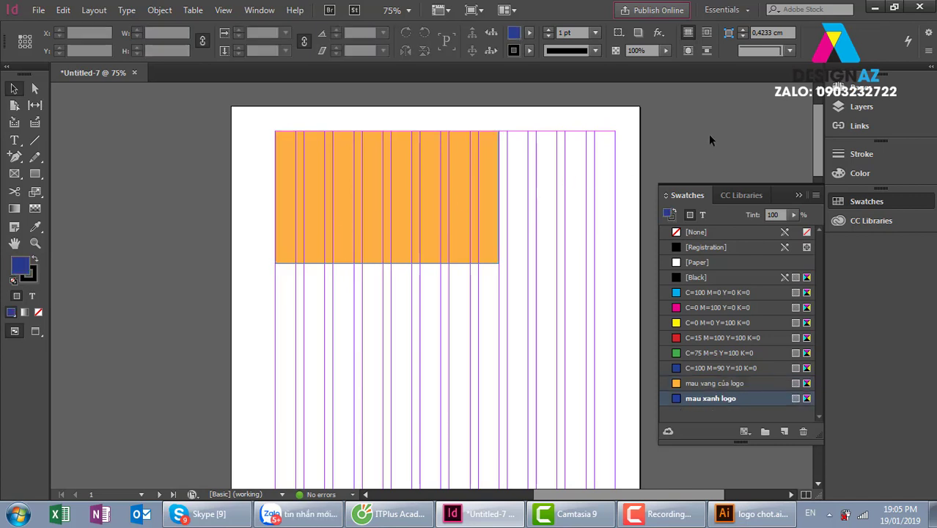
click(490, 258)
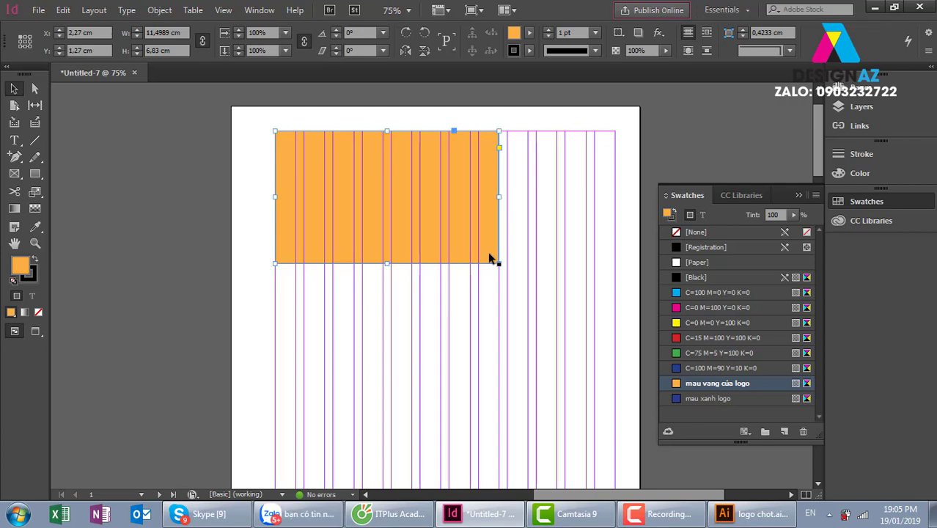
key(ctrl+d)
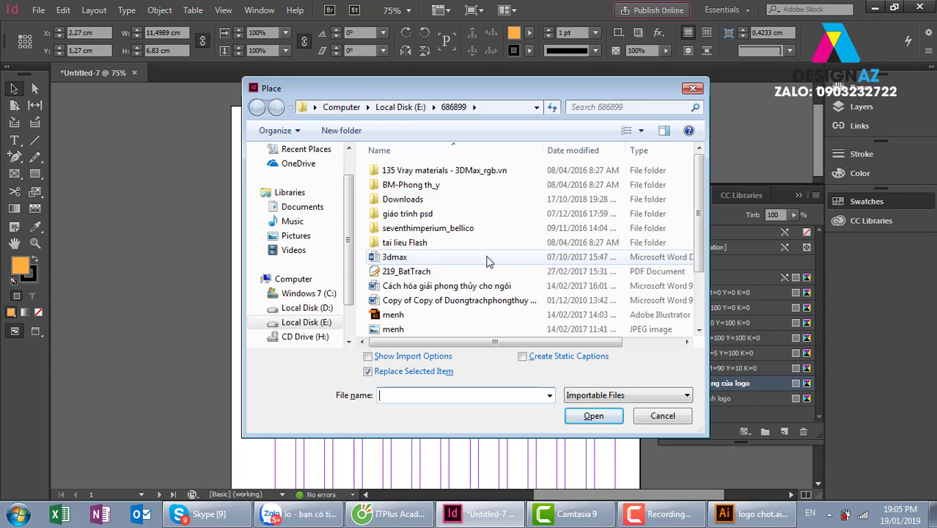
mouse_move(307, 308)
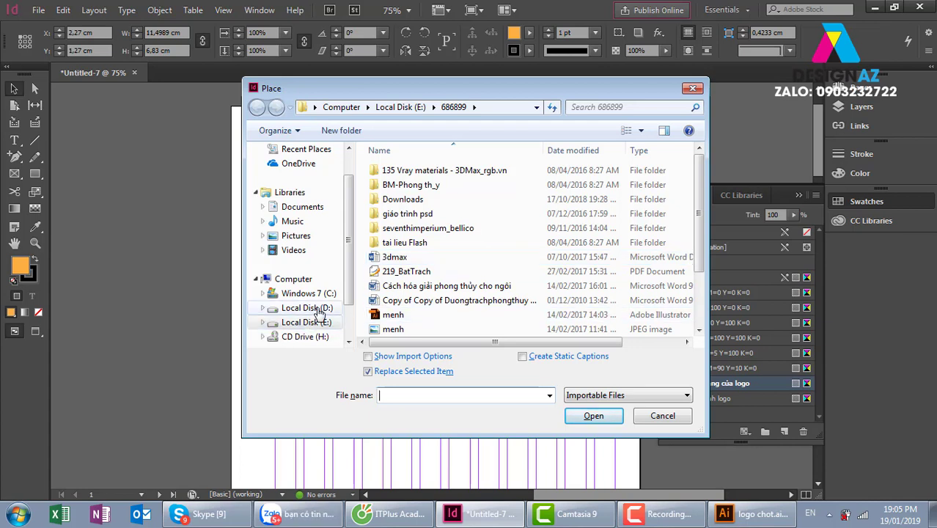
- Place the Rolex Datejust banner from E:\thuvienanh\dongho\rolex into the large frame
click(325, 324)
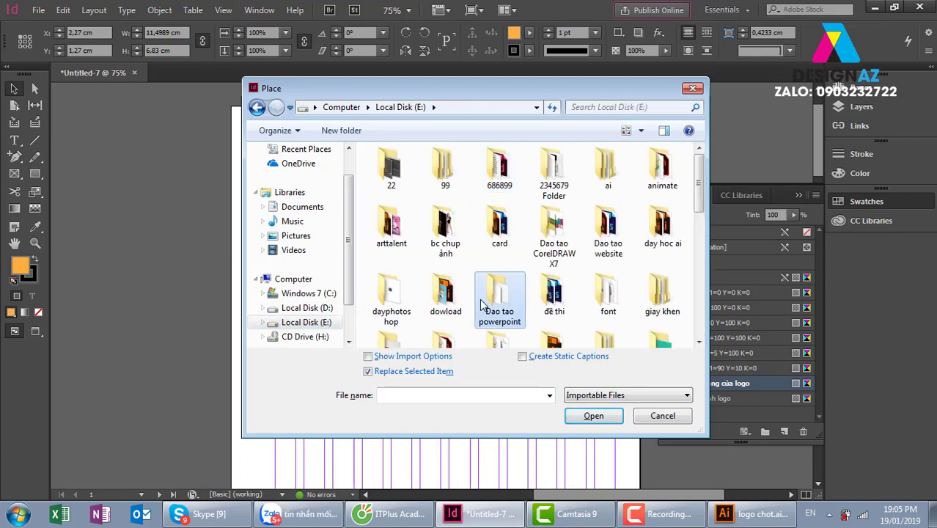
scroll(482, 305, down, 10)
double_click(391, 220)
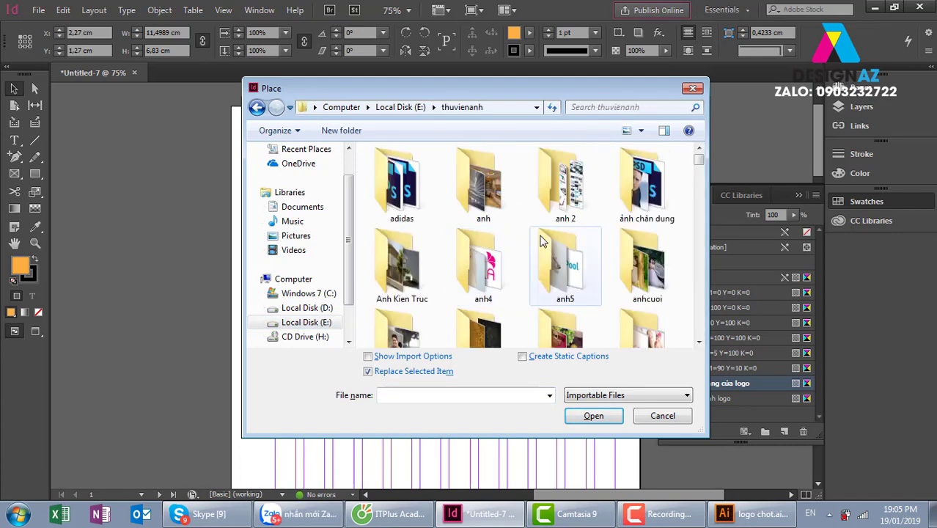
click(566, 277)
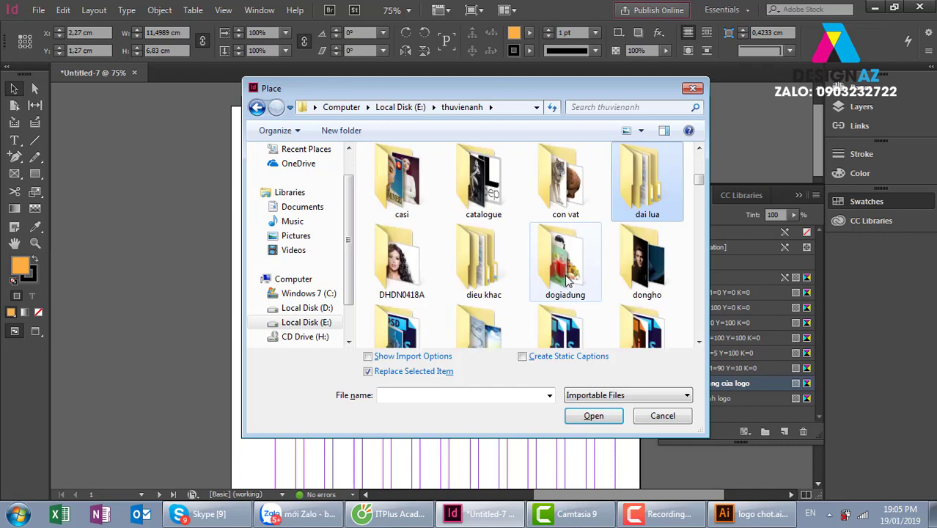
double_click(663, 265)
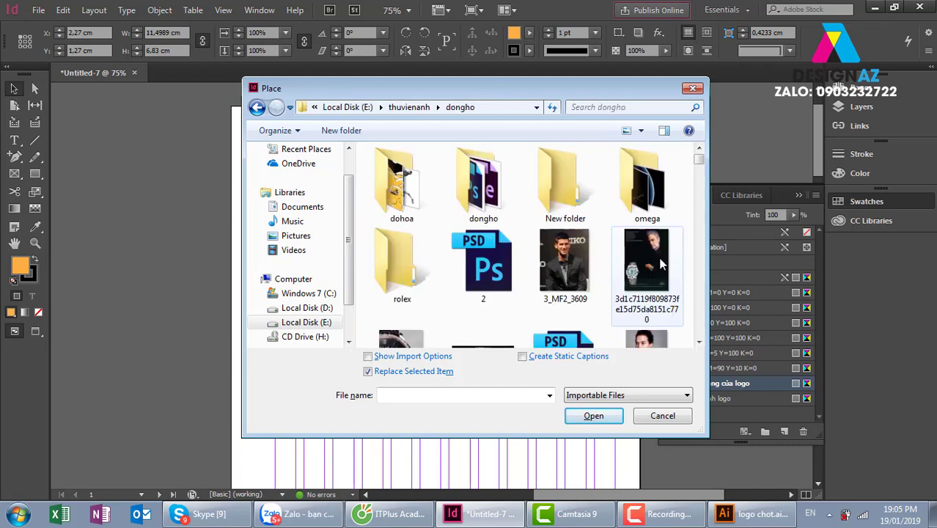
double_click(402, 268)
drag(701, 171, 700, 213)
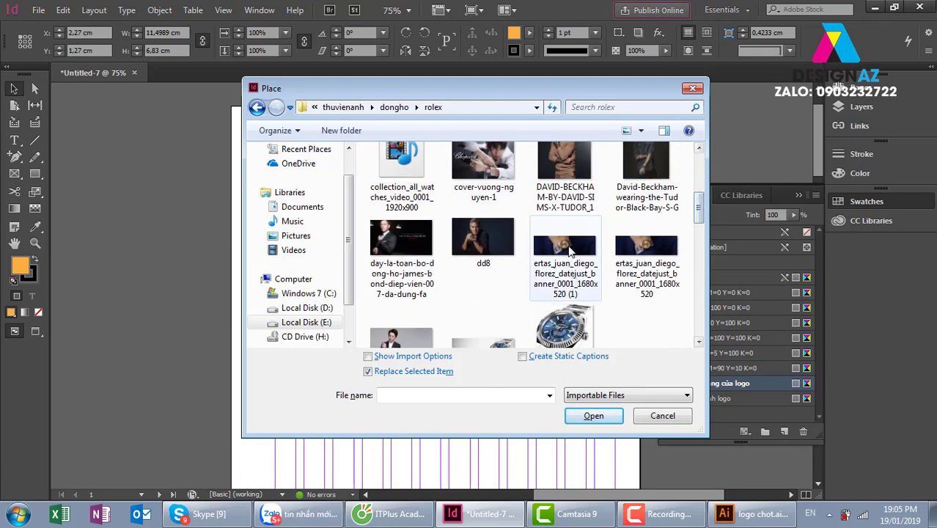
click(576, 253)
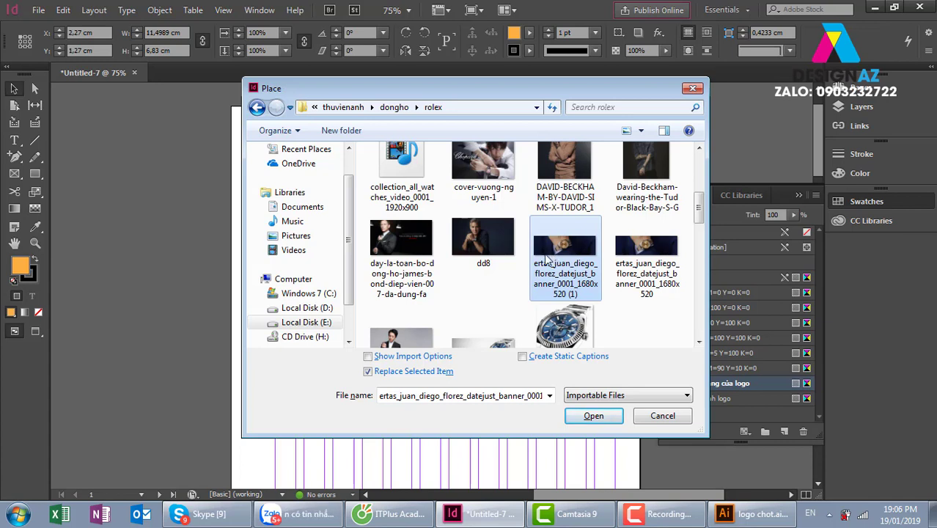
click(592, 416)
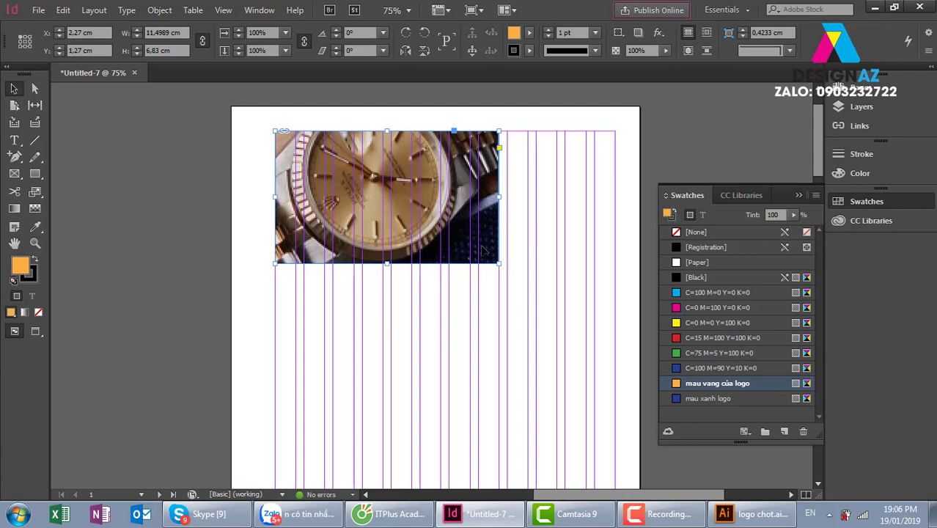
- Replace the frame's photo with the banner-jewelry-chopard image and zoom in to 125%
key(ctrl+d)
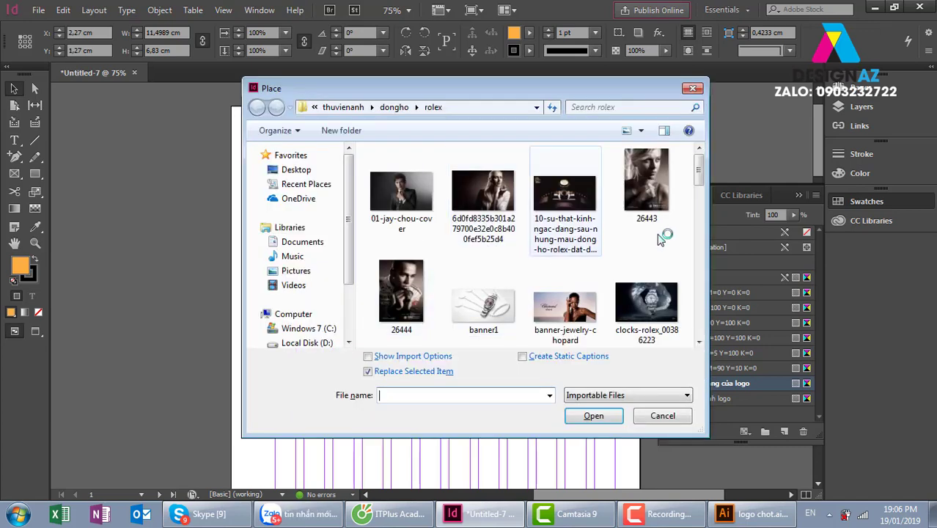
scroll(698, 176, down, 1)
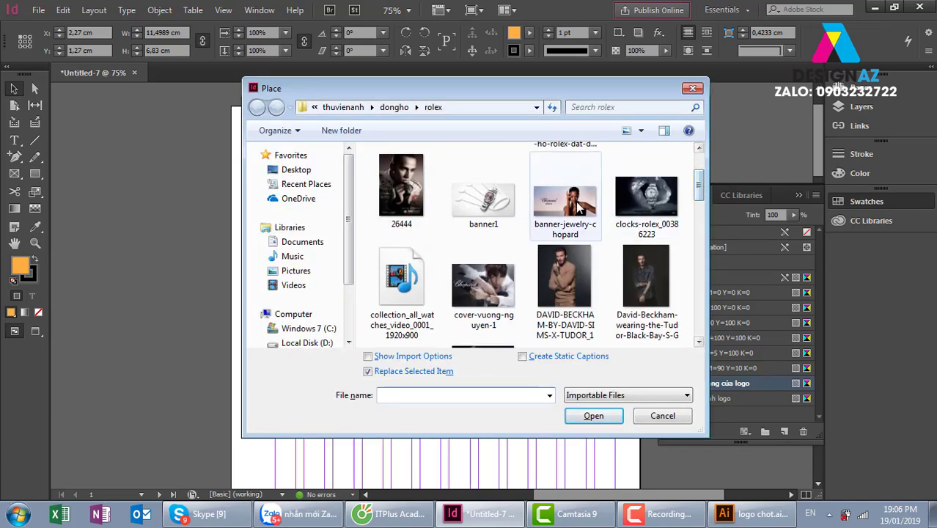
click(577, 233)
click(600, 415)
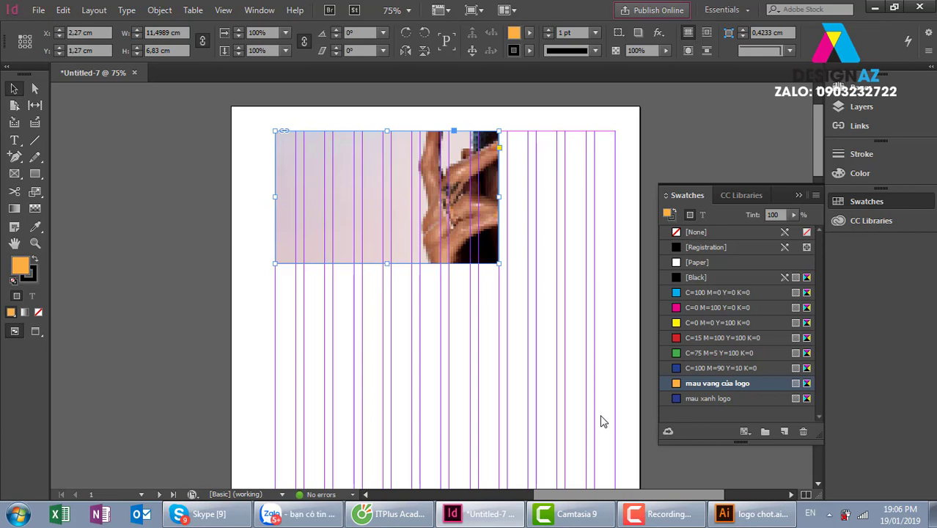
key(ctrl+equal)
key(ctrl+equal)
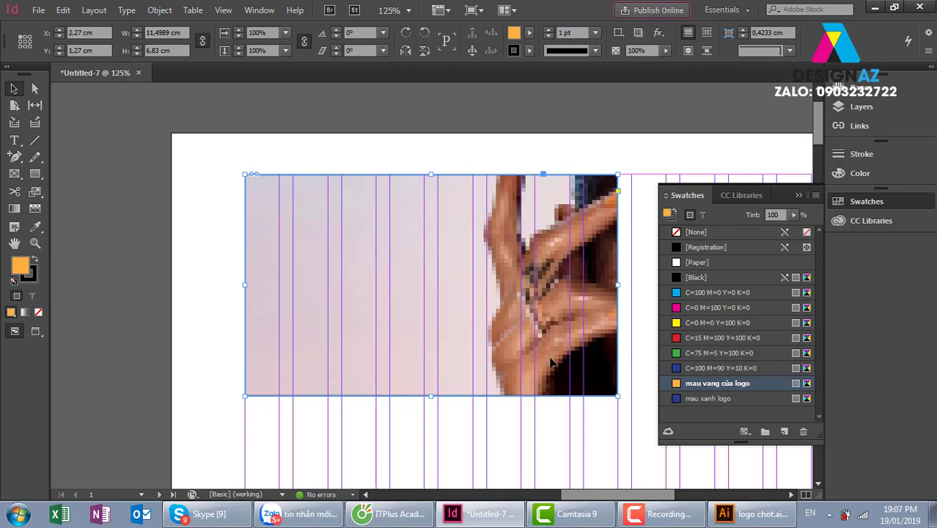
- Switch the image frame to Fast Display so the photo shows as a grey placeholder
right_click(546, 297)
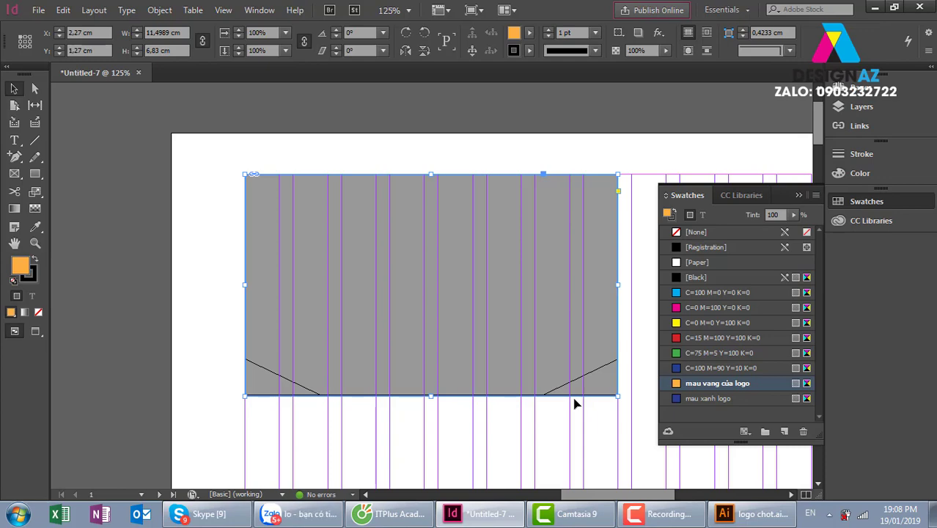
- Set the frame's display performance to Typical, then High Quality Display
right_click(557, 290)
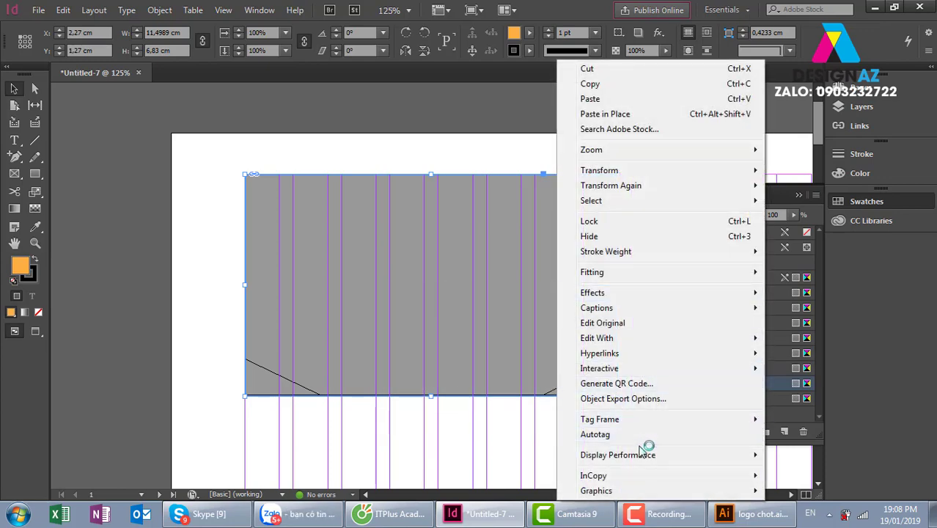
mouse_move(618, 455)
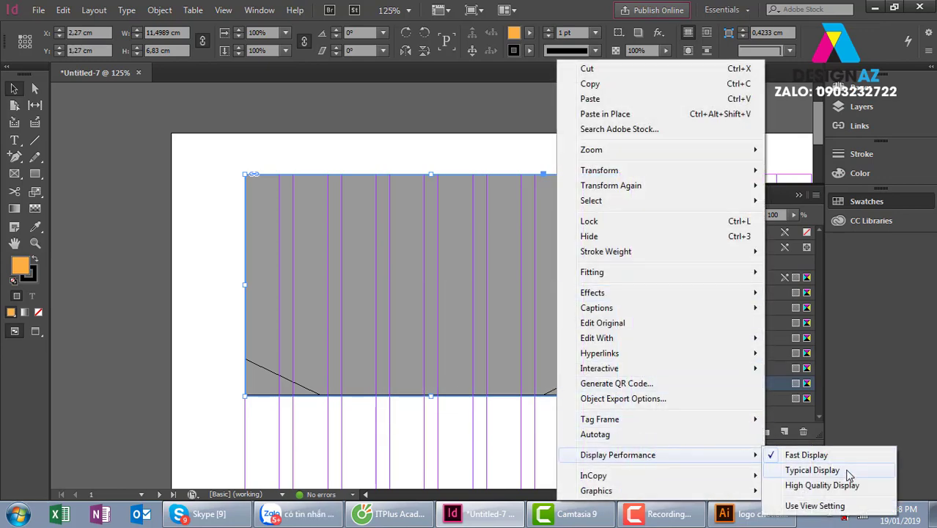
click(847, 473)
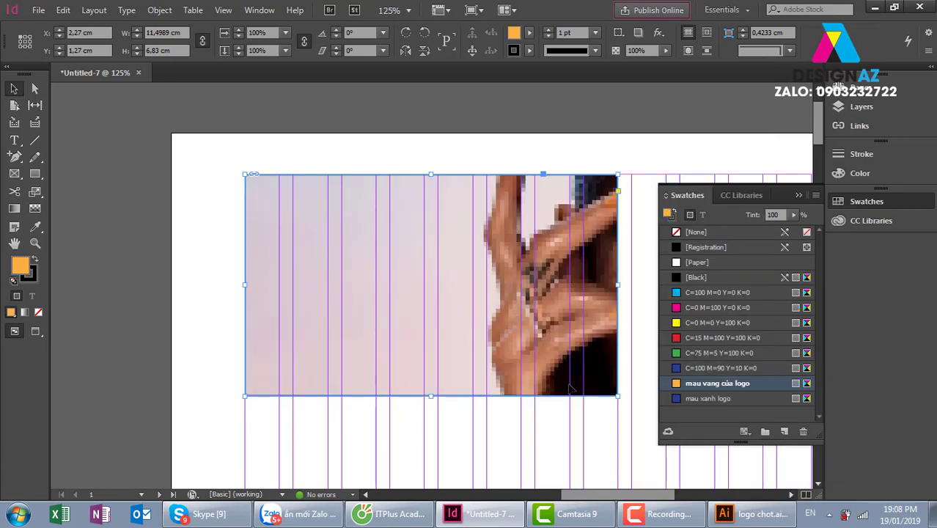
right_click(603, 321)
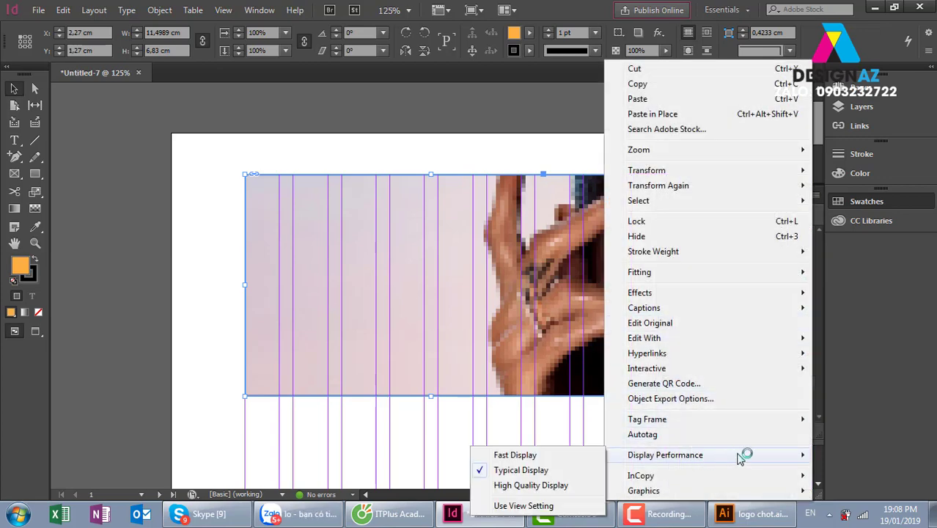
mouse_move(665, 455)
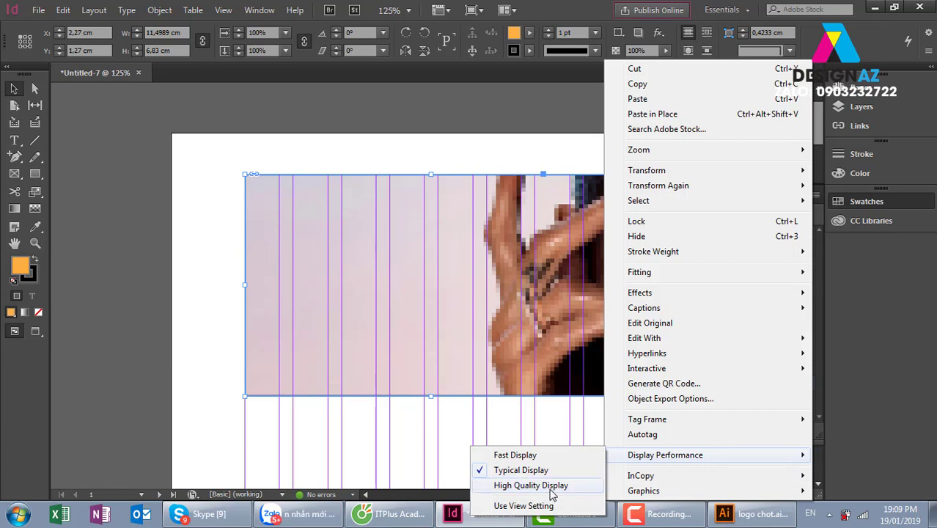
click(550, 486)
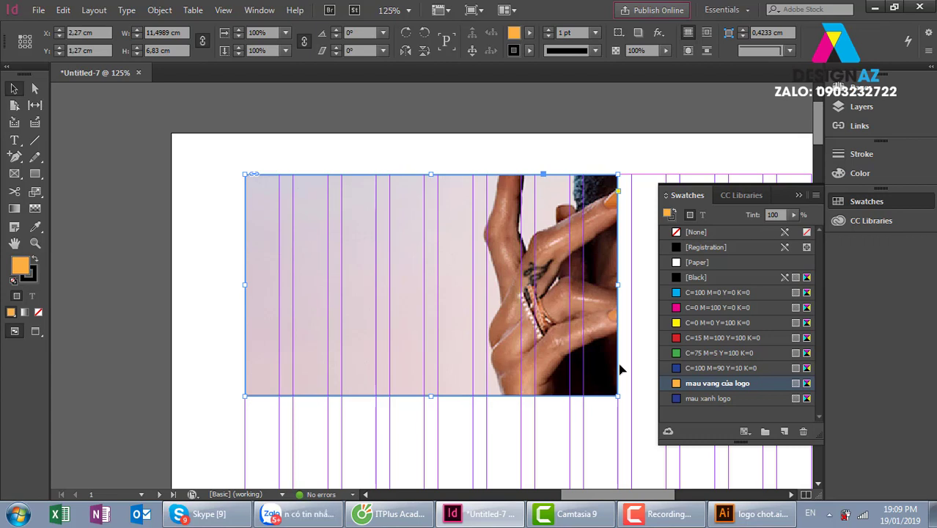
click(693, 135)
click(611, 210)
- Scale the photo inside the frame down to about 112% and shift it left
key(ctrl+minus)
key(ctrl+minus)
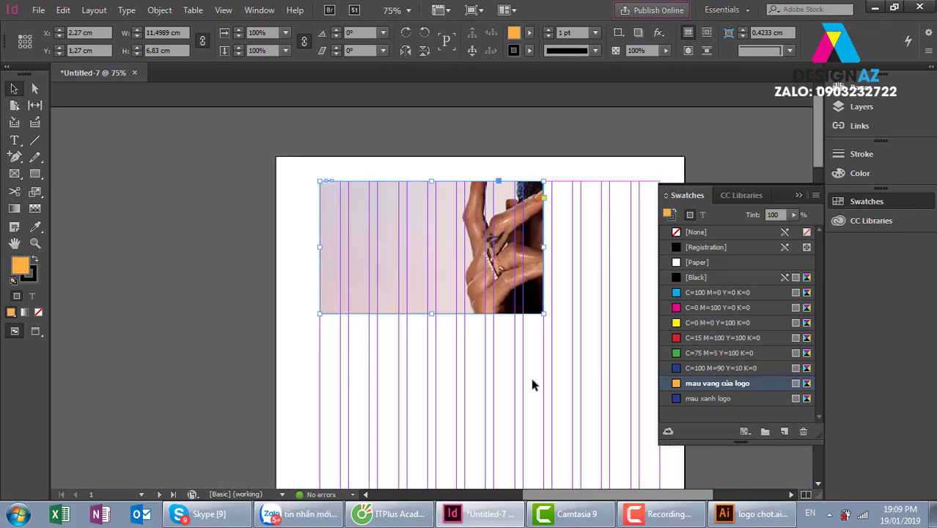
key(ctrl+z)
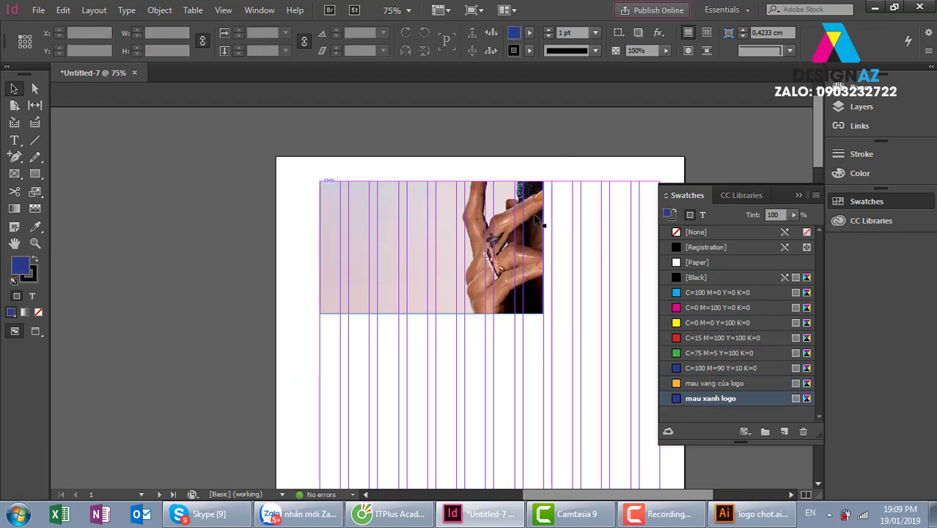
key(ctrl+shift+z)
key(ctrl+shift+a)
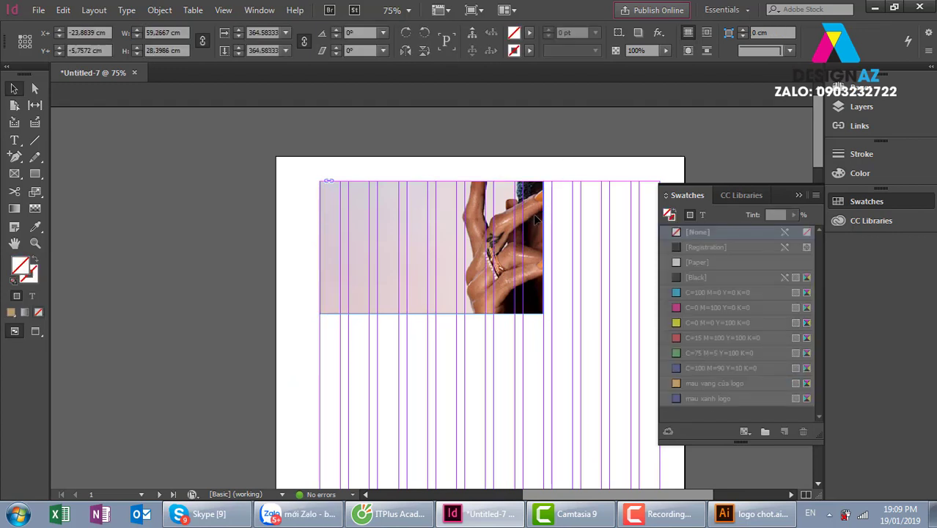
key(ctrl+minus)
key(ctrl+minus)
key(ctrl+minus)
key(ctrl+minus)
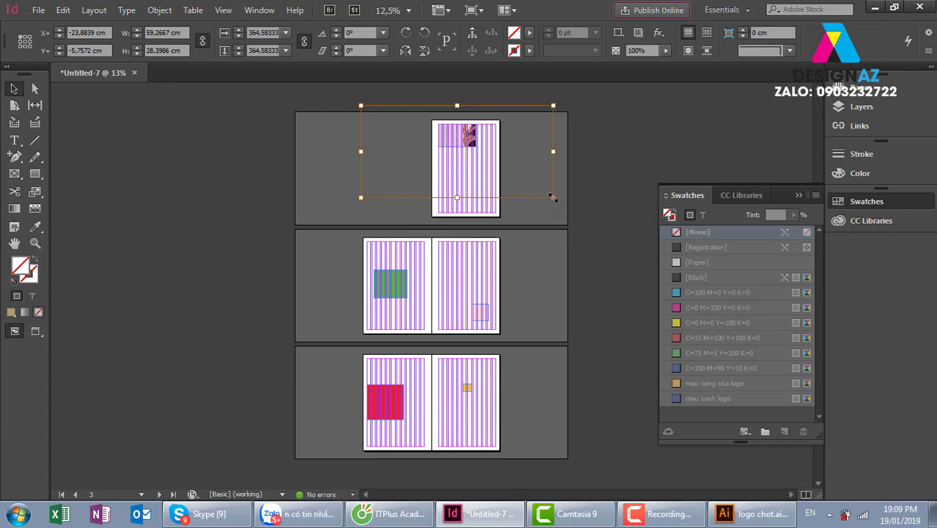
drag(554, 198, 483, 164)
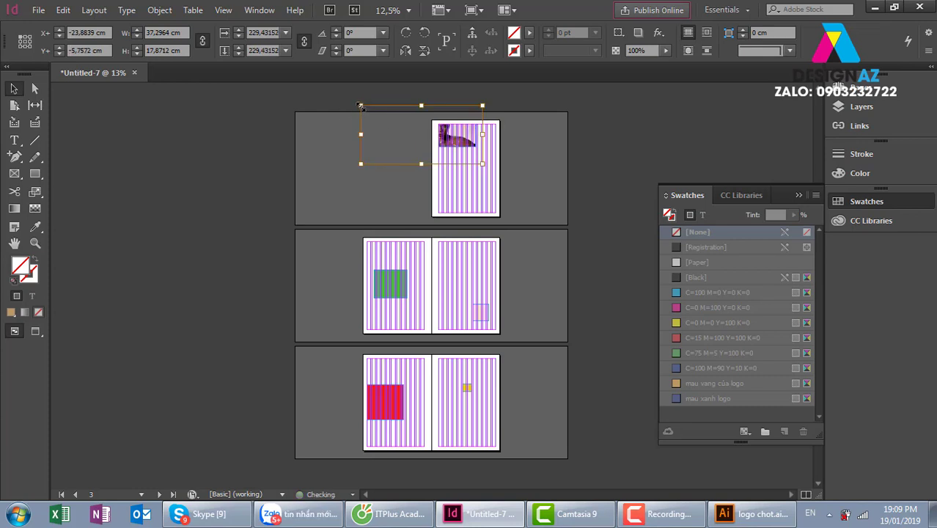
drag(361, 107, 392, 126)
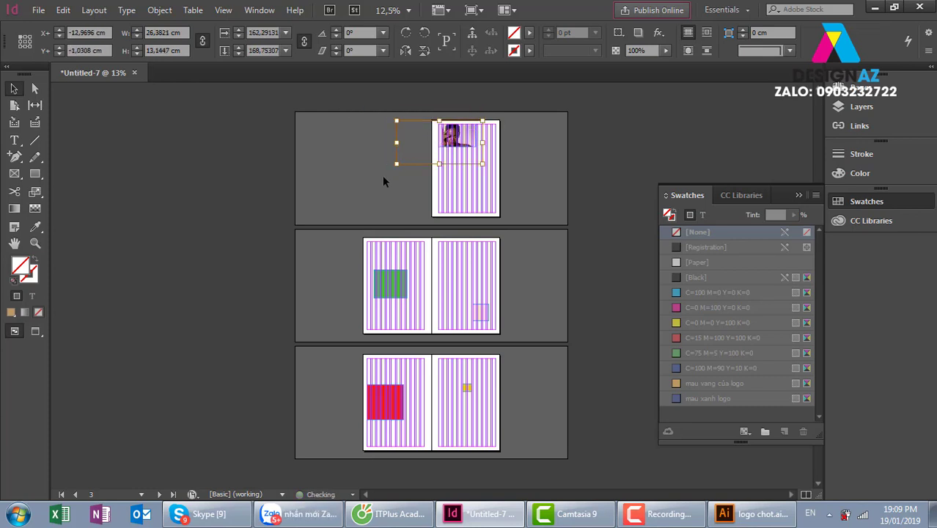
drag(398, 176, 425, 147)
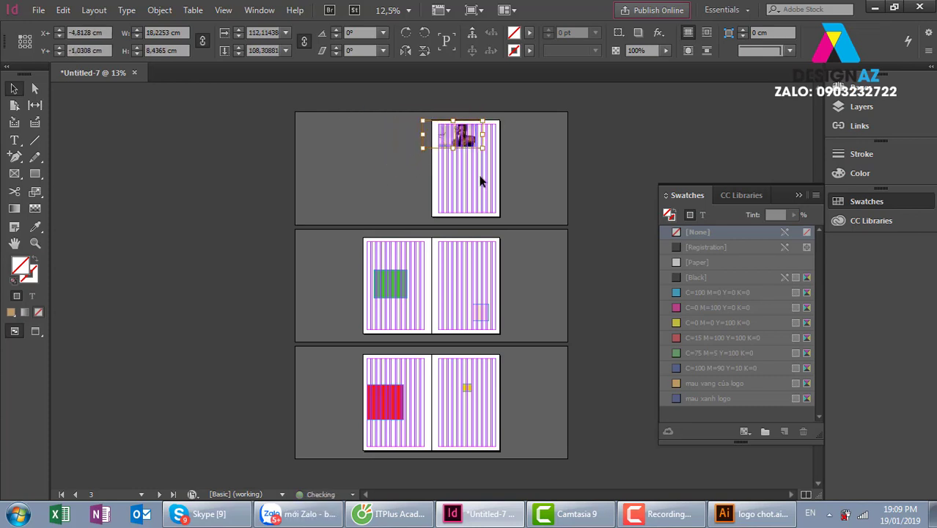
key(ctrl+equal)
key(ctrl+equal)
key(ctrl+equal)
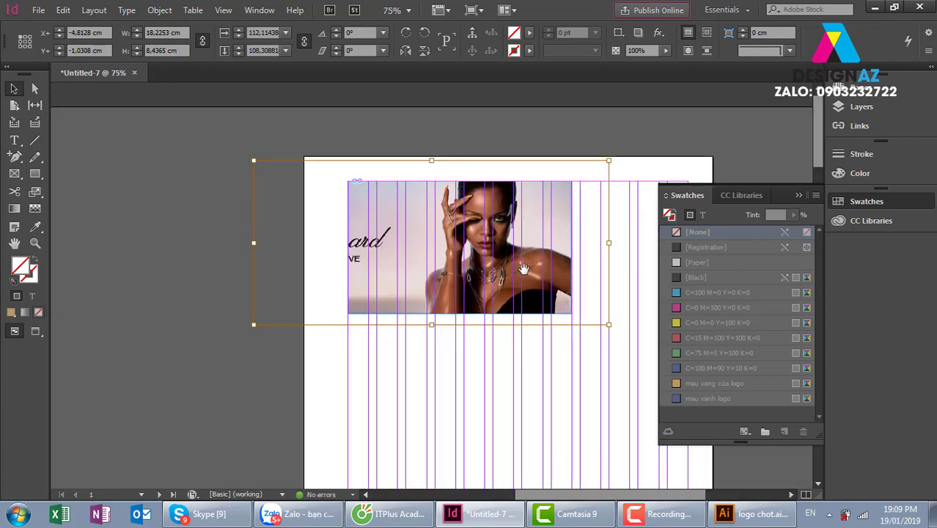
drag(531, 266, 515, 264)
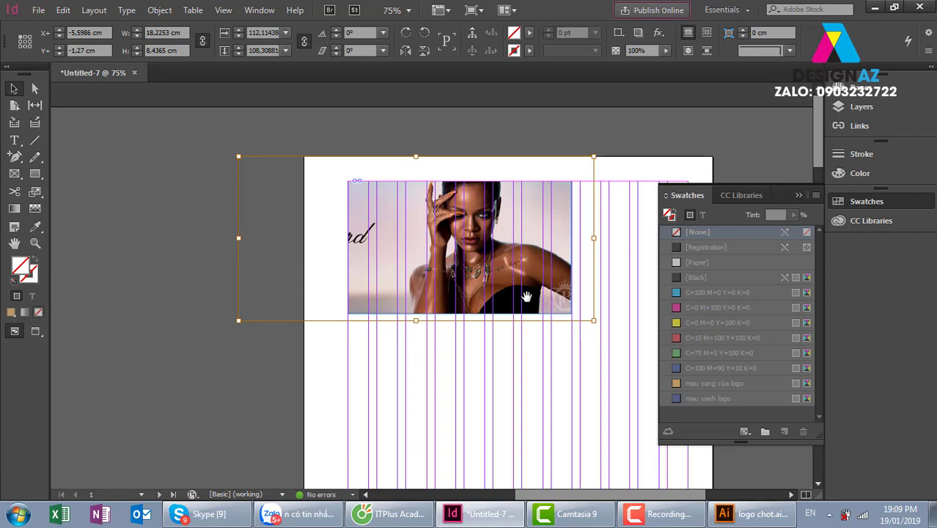
- Apply Fill Frame Proportionally to the image frame, then check the Object menu's Fitting options
click(195, 228)
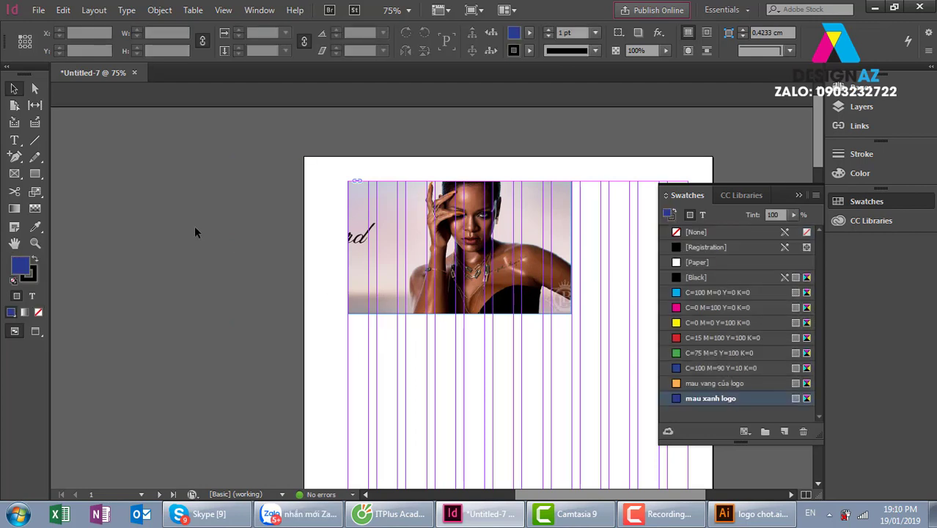
click(354, 280)
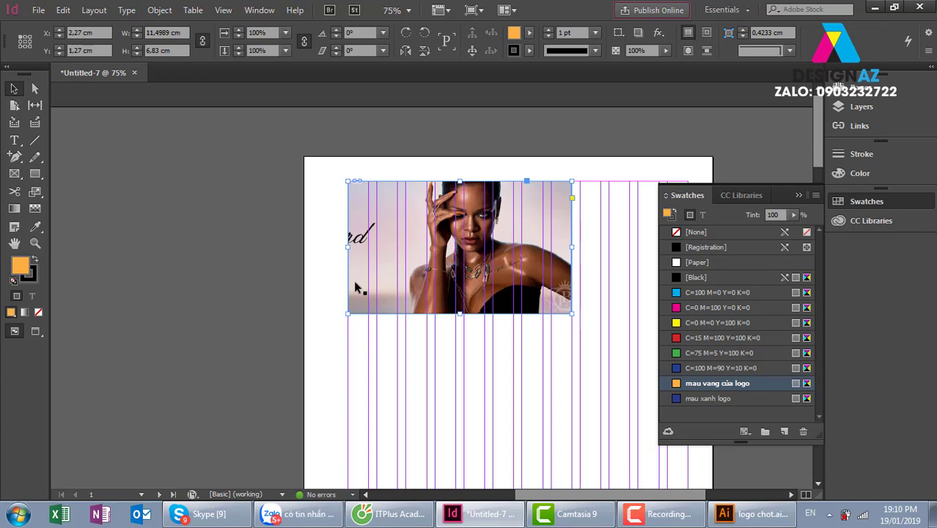
click(425, 163)
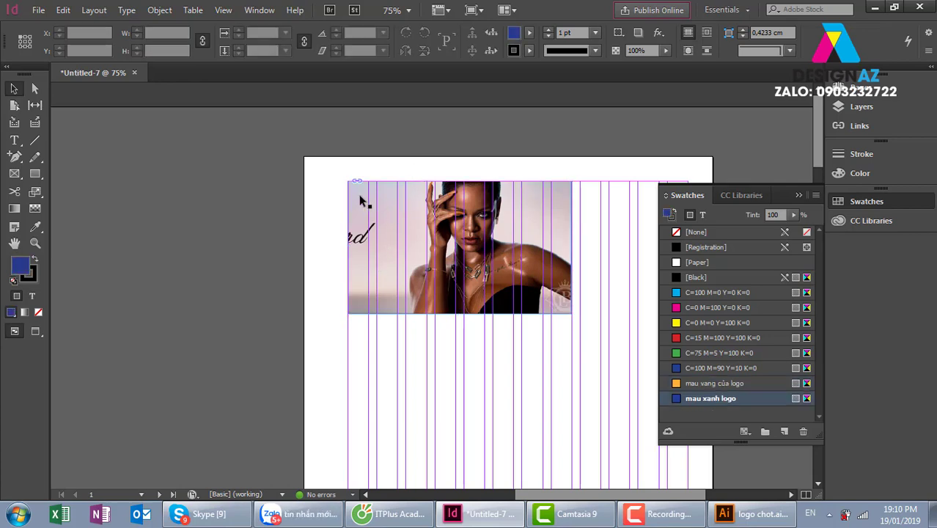
click(362, 202)
right_click(363, 205)
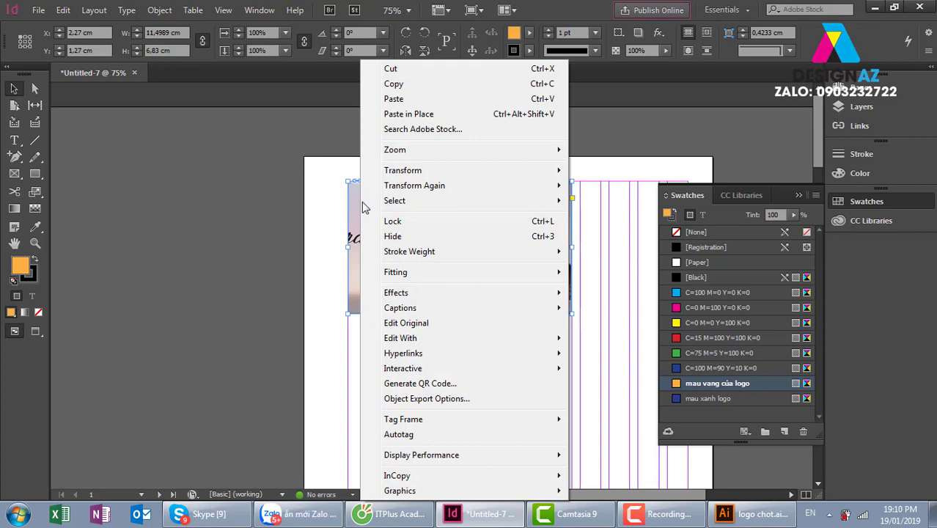
mouse_move(395, 272)
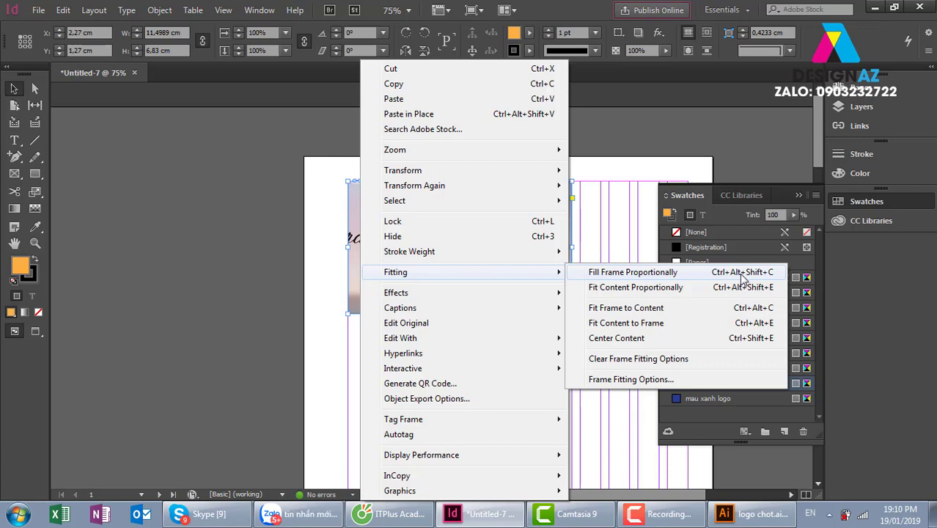
click(740, 271)
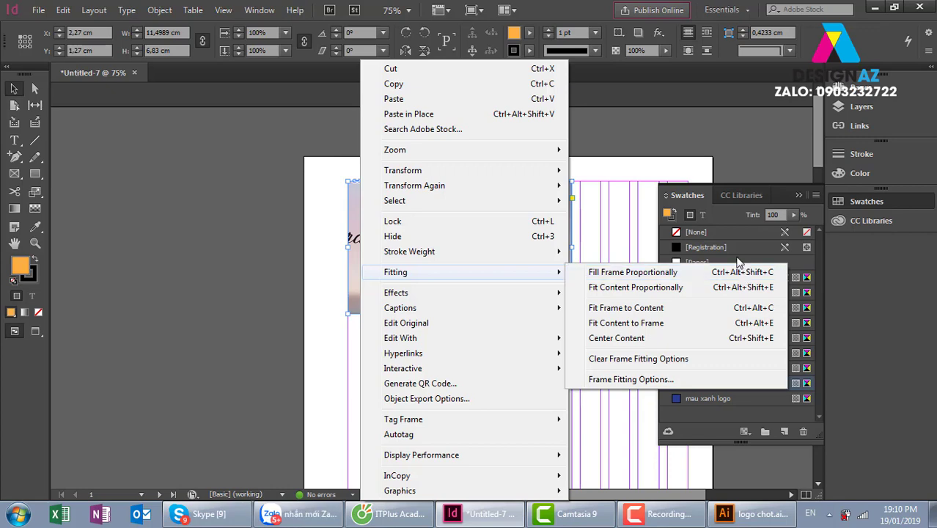
click(157, 10)
mouse_move(213, 252)
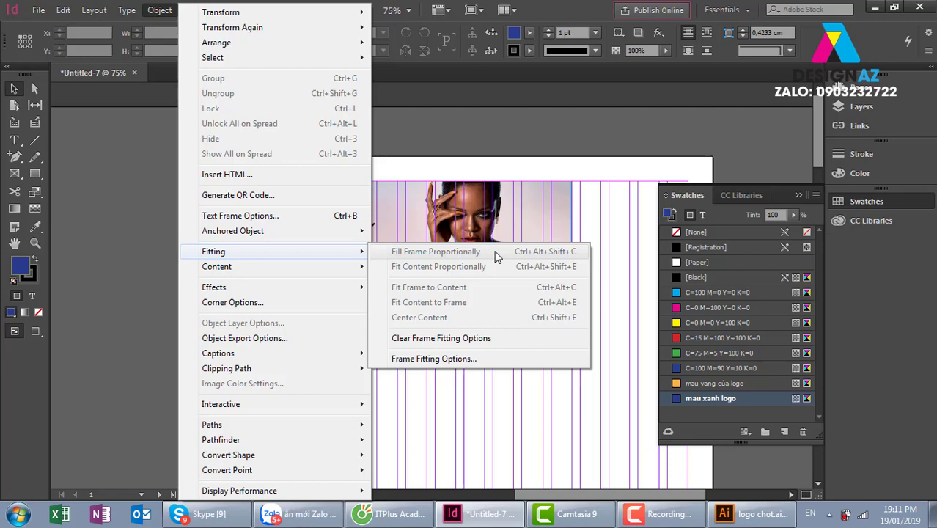
- Fill the Chopard photo frame proportionally and nudge the image slightly left
click(559, 152)
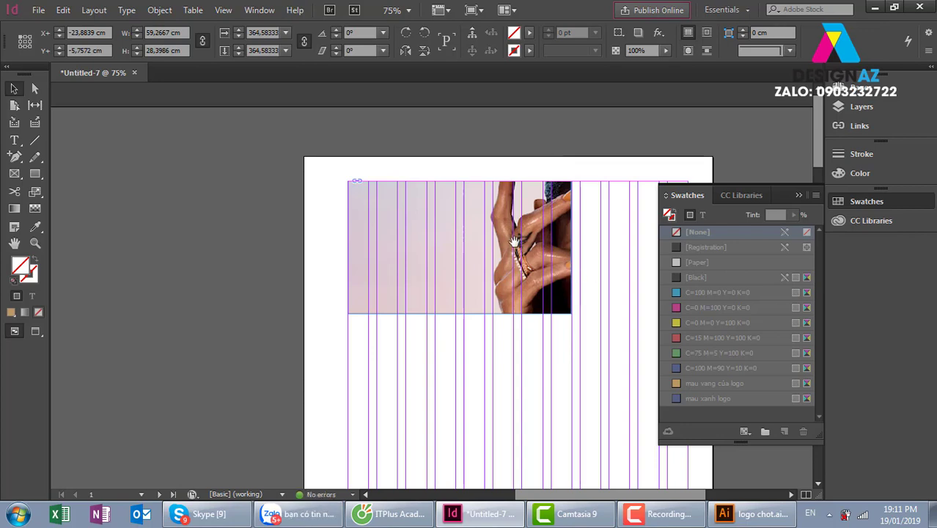
click(159, 10)
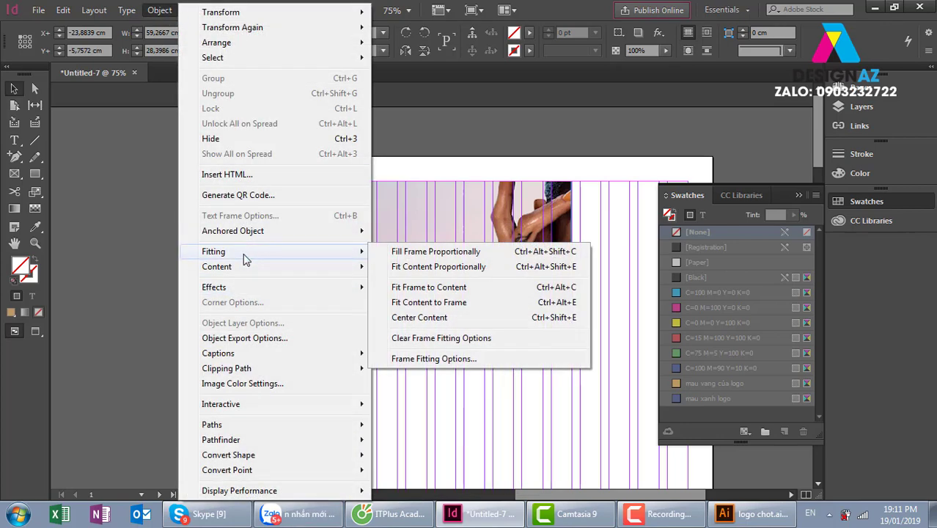
click(479, 250)
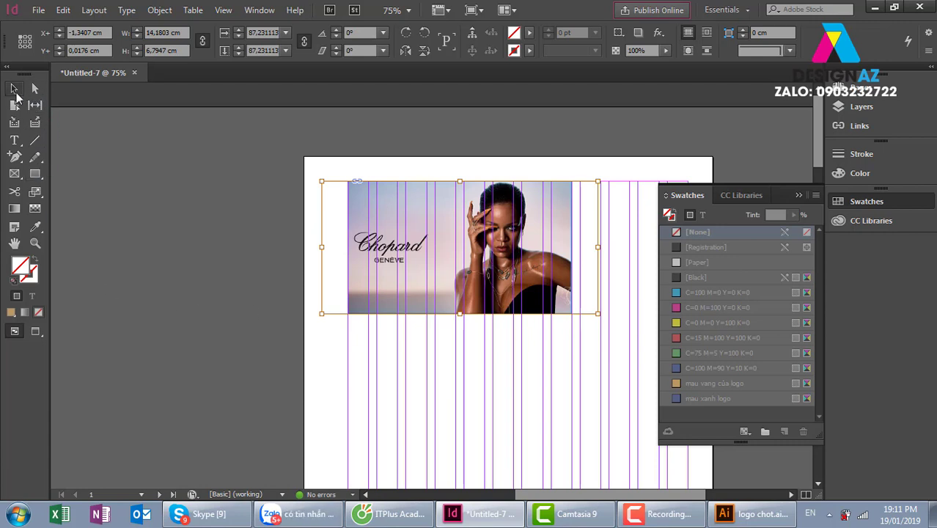
click(346, 298)
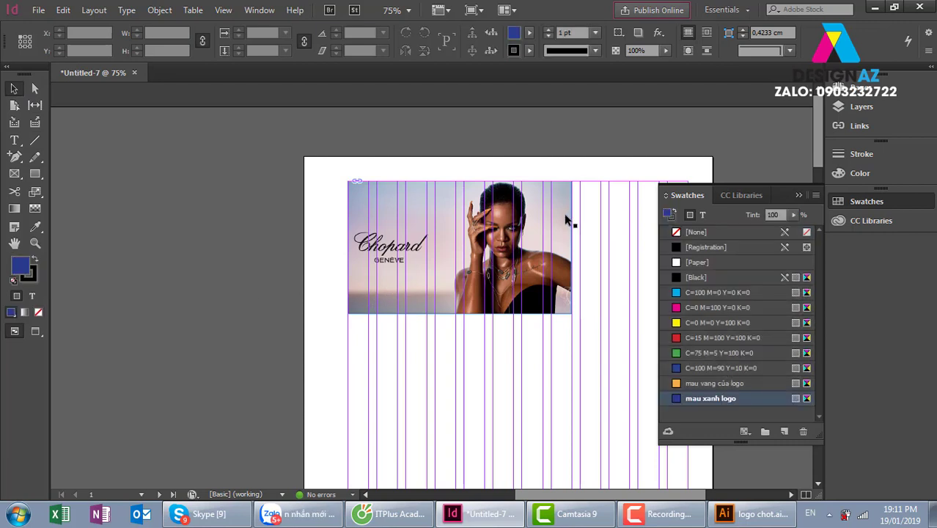
drag(561, 220, 545, 233)
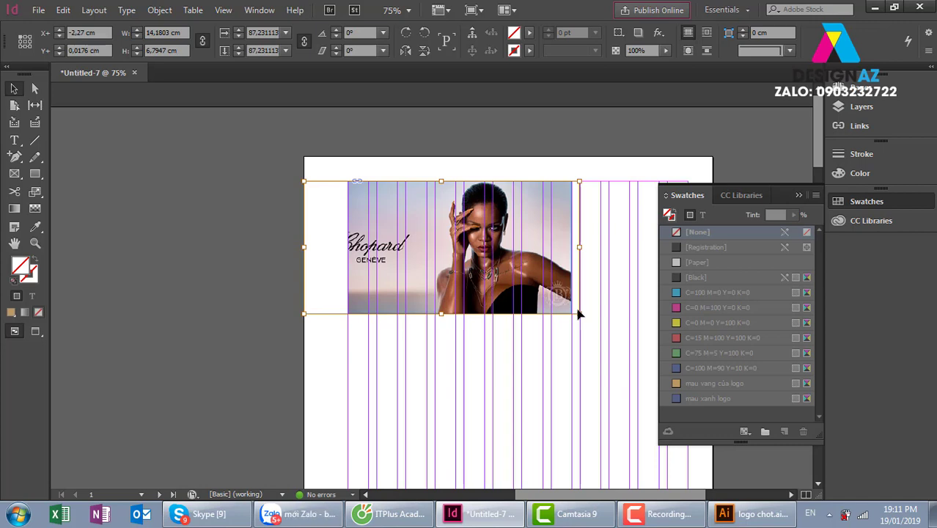
- Delete the Chopard photo frame, leaving page 1 blank
click(640, 165)
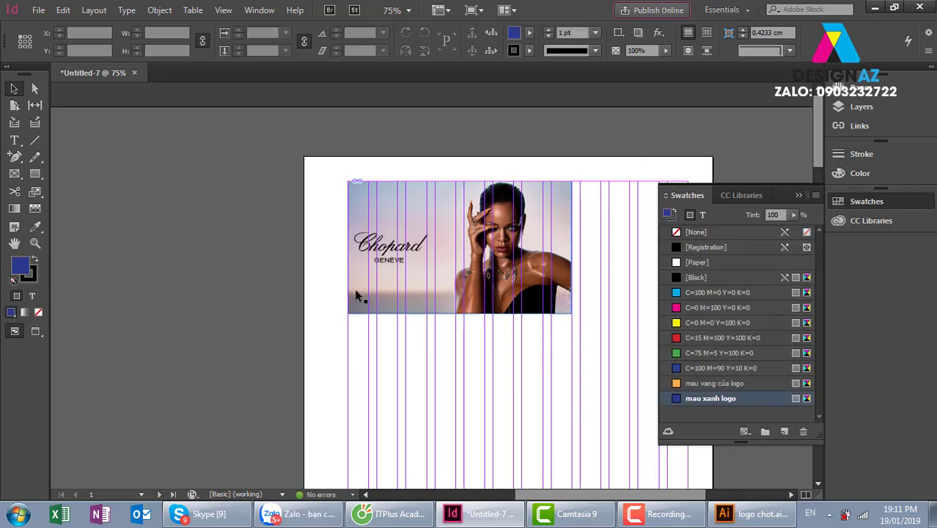
click(356, 295)
key(Delete)
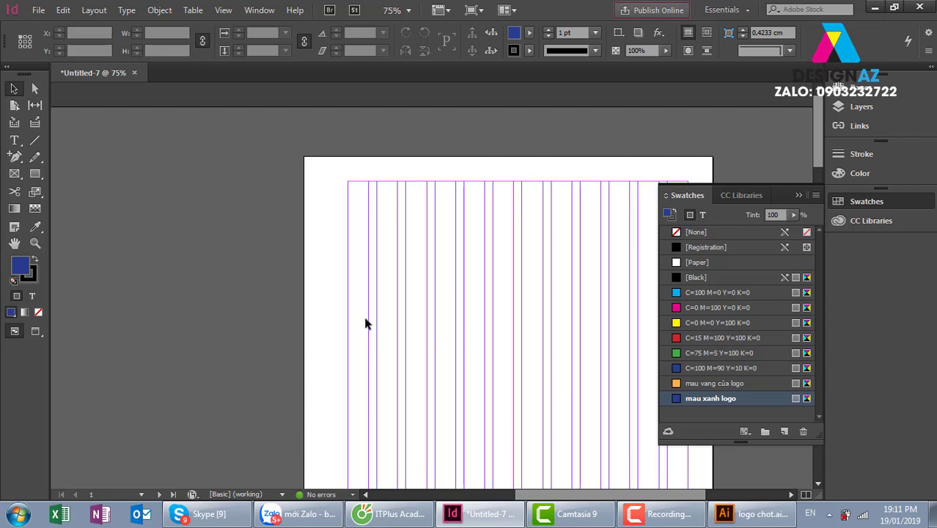
- Select four photos in the rolex folder, including 26443, and load them for placing
key(ctrl+d)
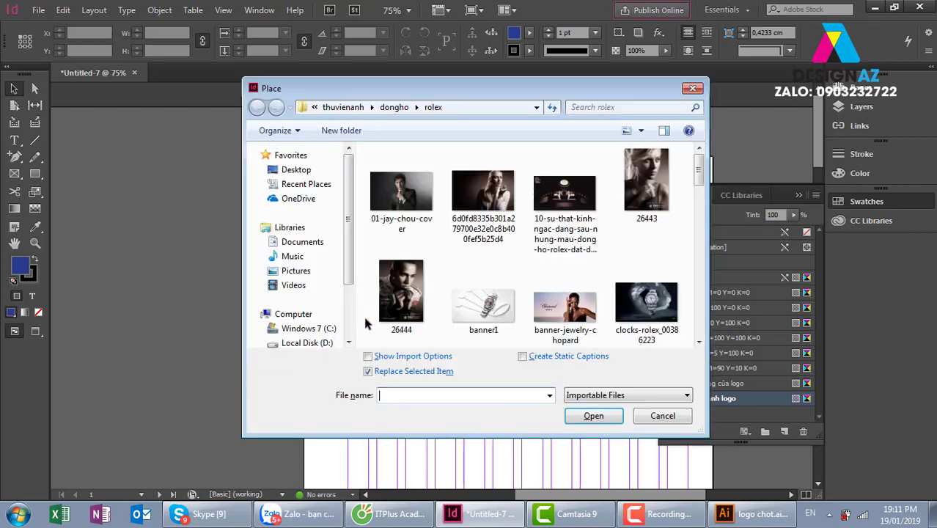
click(410, 194)
ctrl+click(478, 188)
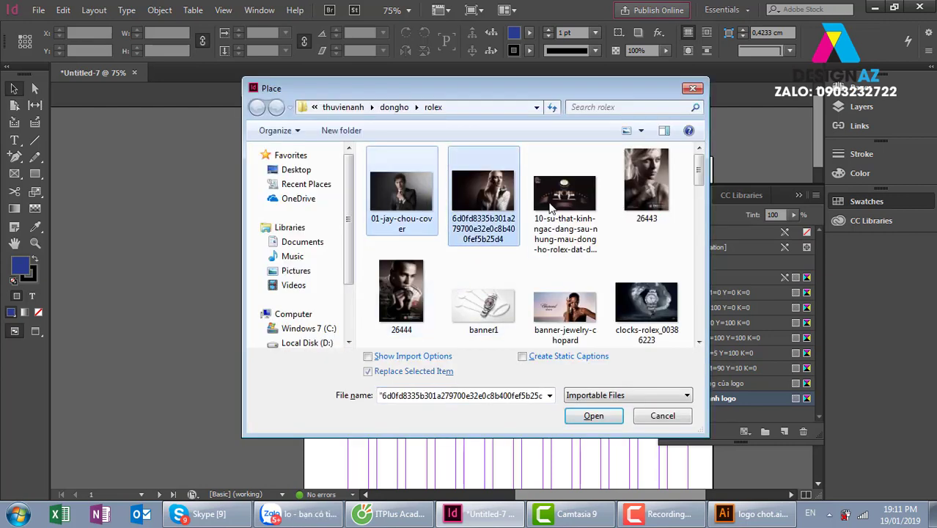
ctrl+click(551, 208)
ctrl+click(655, 180)
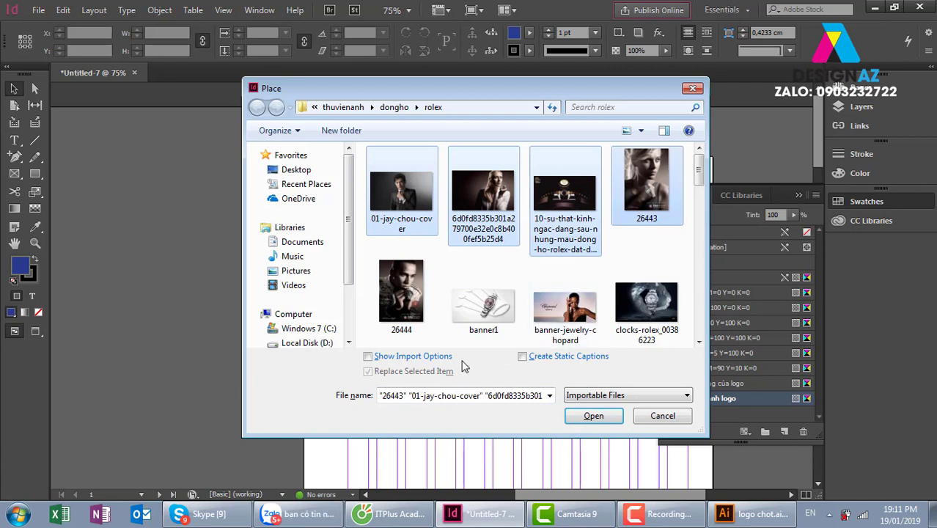
click(594, 417)
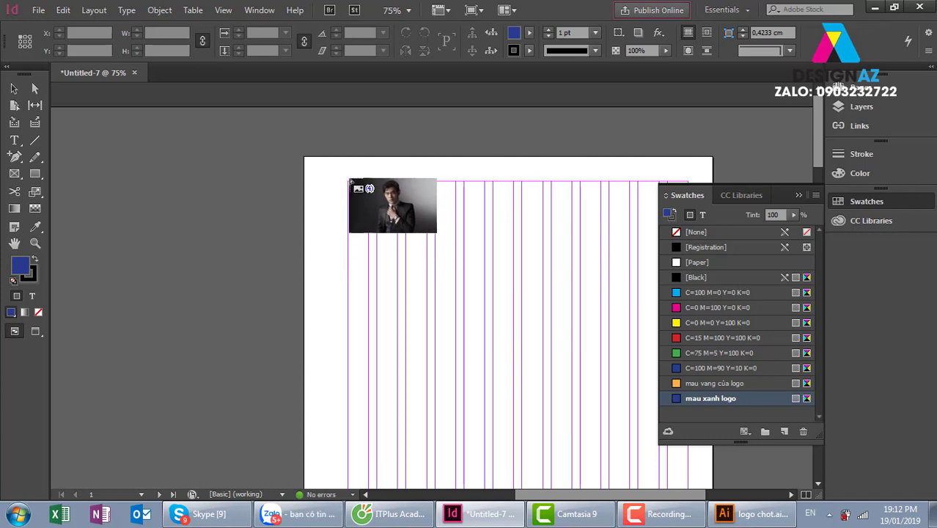
- Place three photos down the left column and the fourth at the page's top middle
mouse_move(348, 181)
mouse_down()
mouse_move(442, 255)
mouse_move(456, 250)
mouse_up()
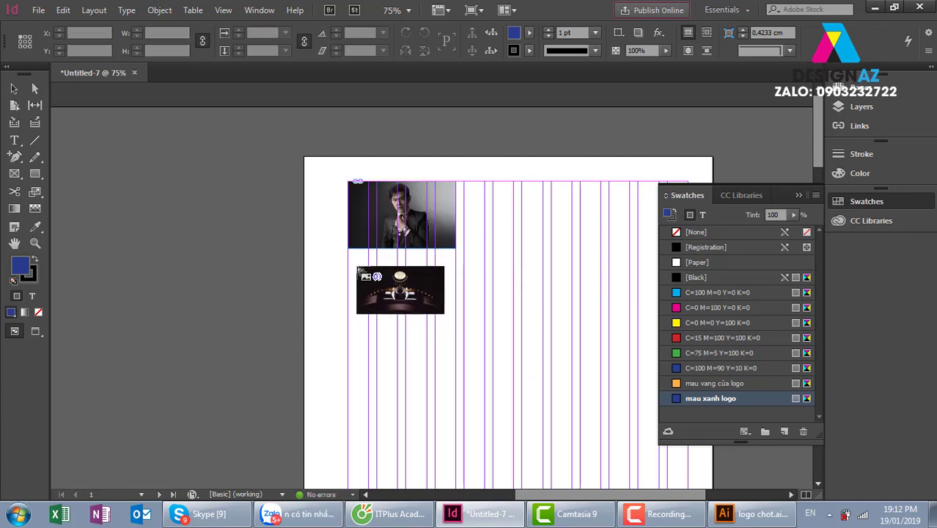
drag(348, 265, 456, 337)
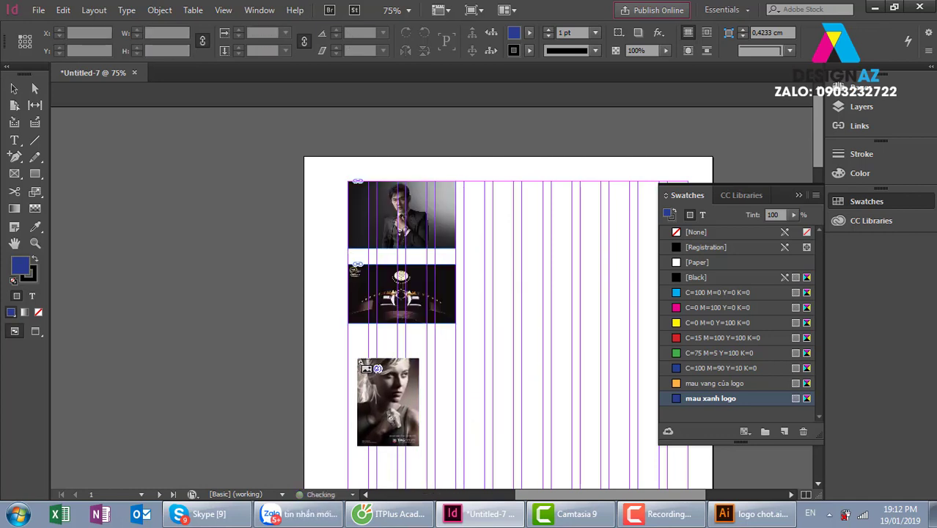
drag(348, 344, 452, 431)
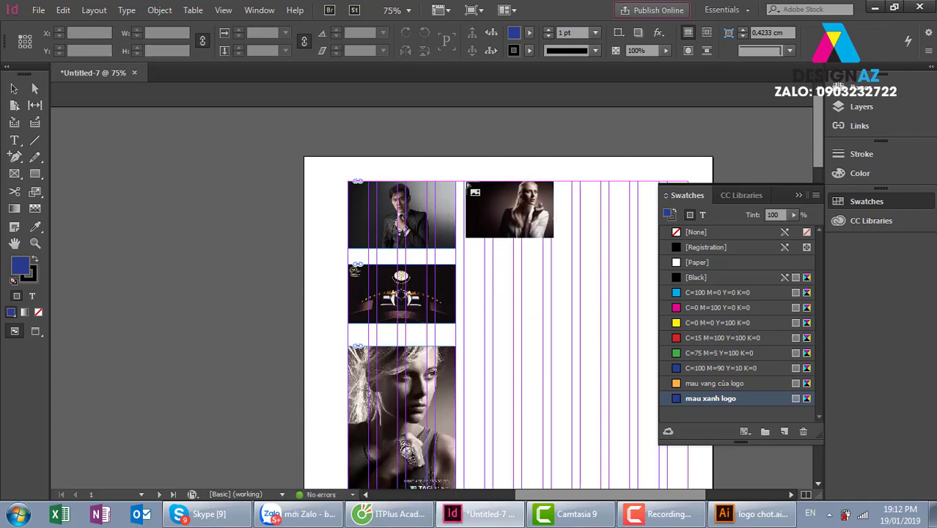
mouse_move(464, 182)
mouse_down()
mouse_move(534, 268)
mouse_move(527, 250)
mouse_move(540, 251)
mouse_move(529, 253)
mouse_move(540, 269)
mouse_up()
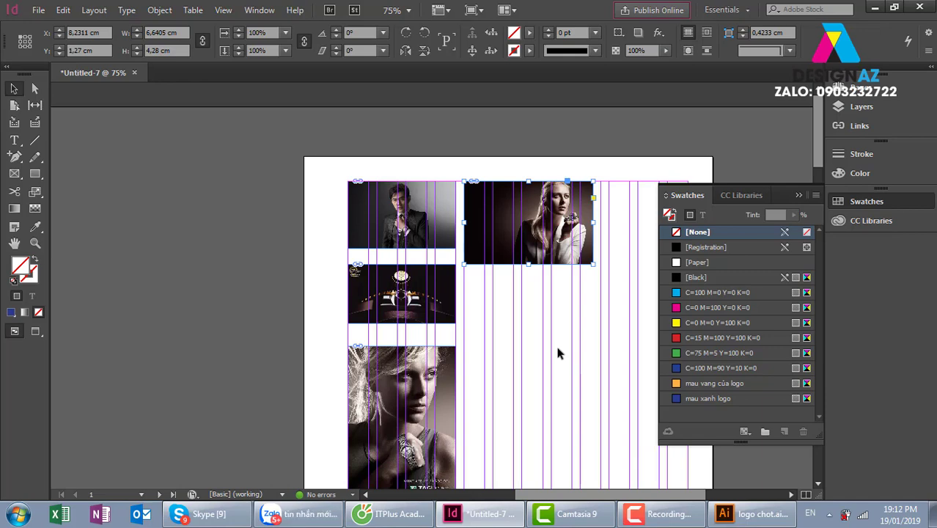
- Close the Place dialog and undo the placed photos to clear the page
key(ctrl+d)
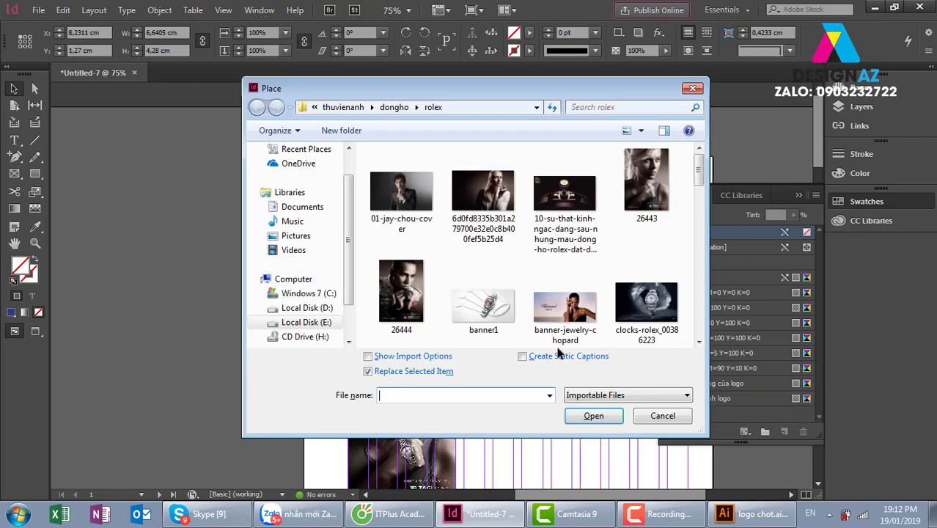
click(693, 89)
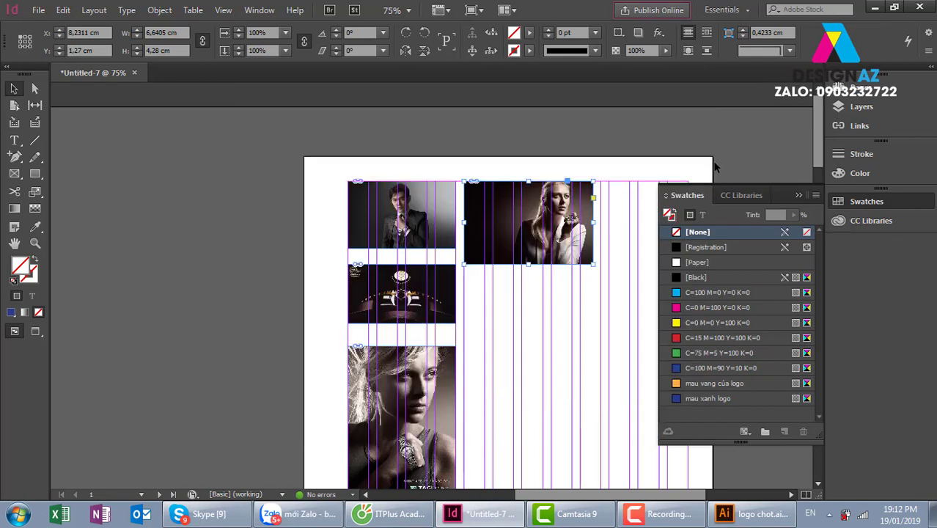
key(ctrl+z)
key(ctrl+z)
key(ctrl+z)
key(ctrl+z)
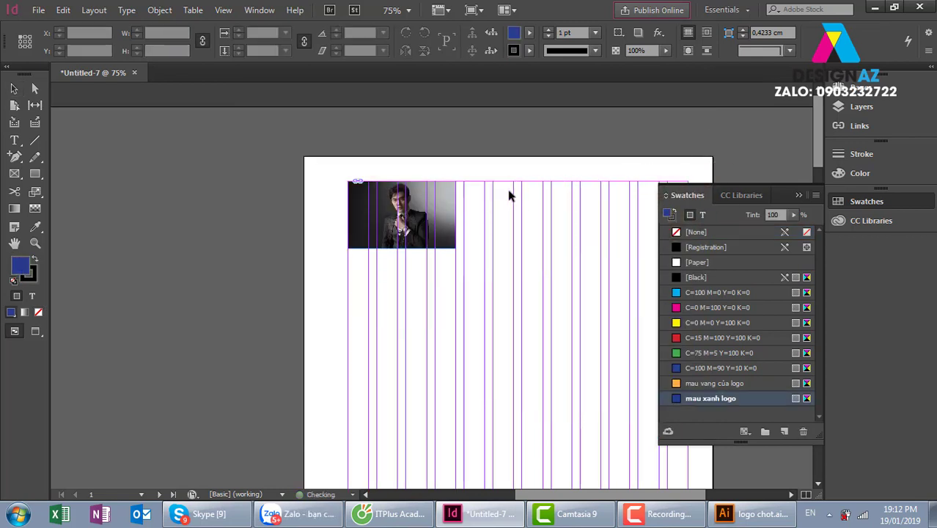
key(ctrl+z)
click(14, 89)
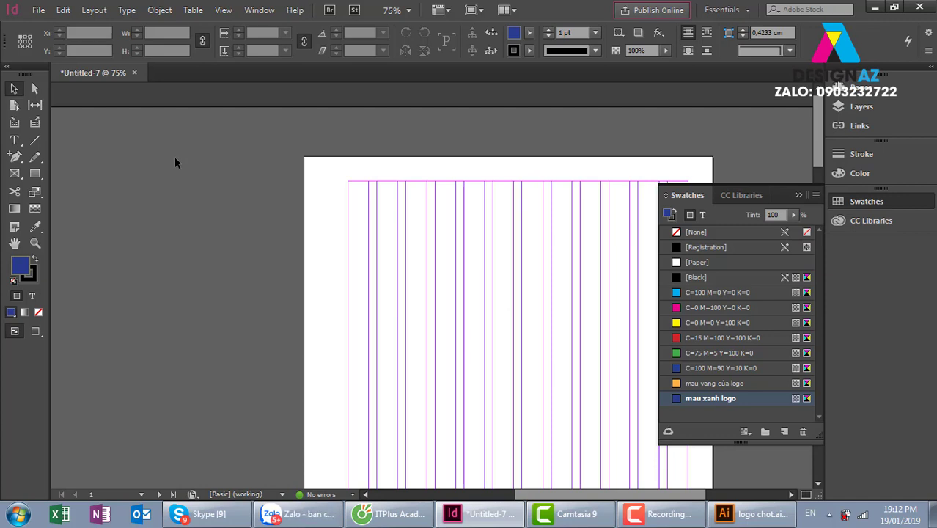
- Pan the page left and view it in Preview mode with guides hidden
key(w)
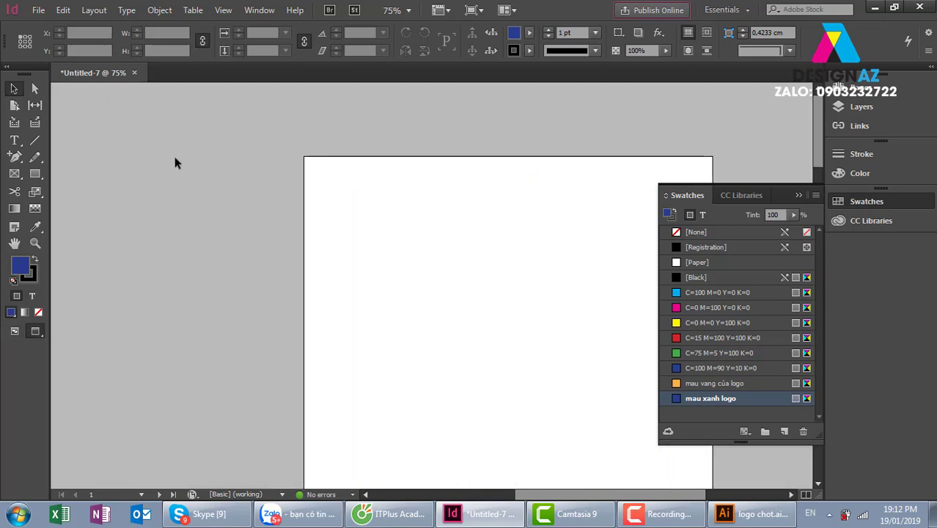
key(w)
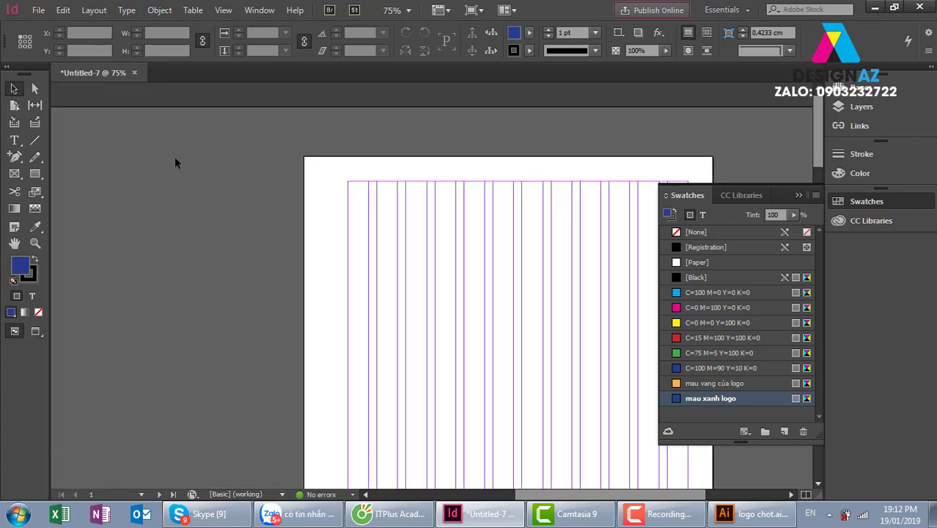
key(w)
key(w)
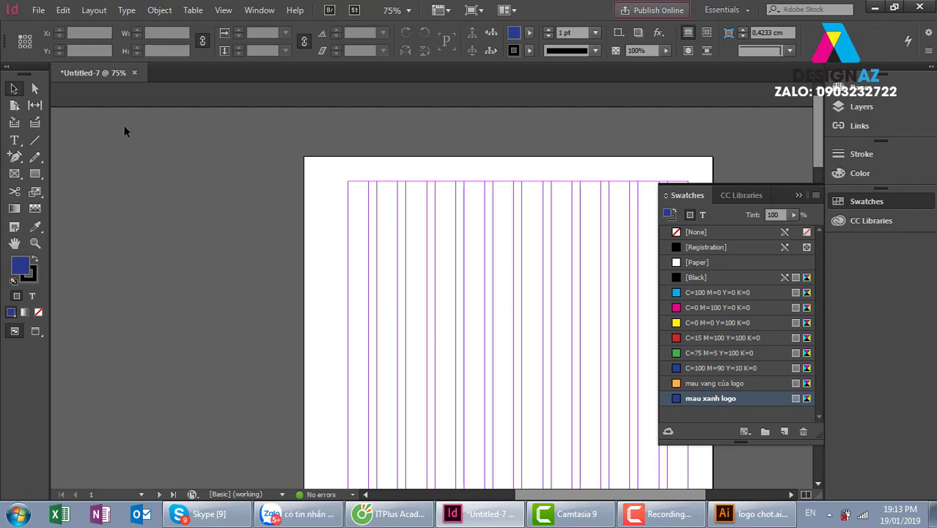
drag(456, 276, 302, 248)
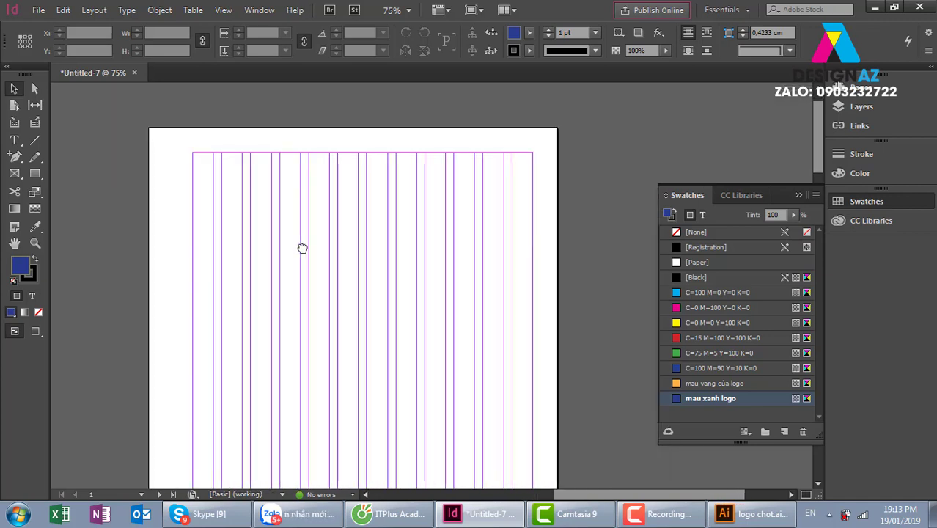
key(w)
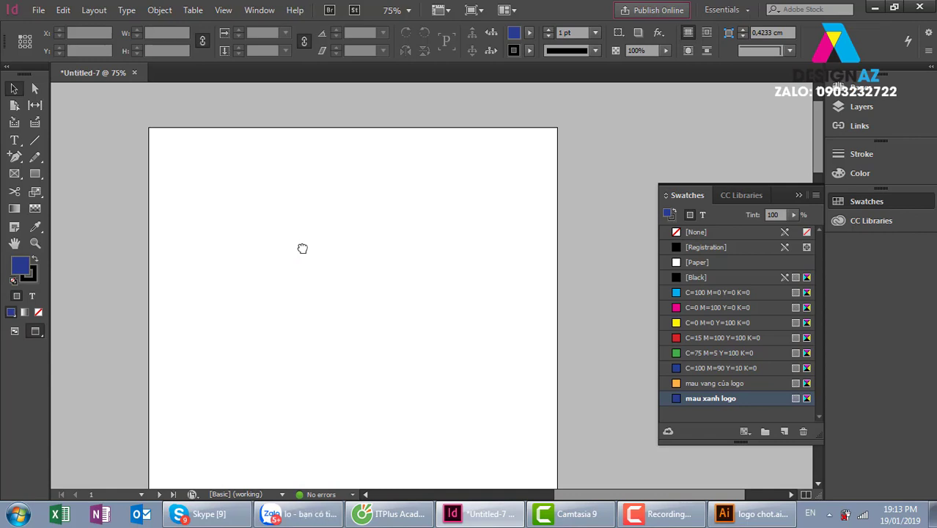
- Load six rolex-folder photos, from 01-jay-chou-cover through banner-jewelry-chopard to dd8, into the place gun
click(38, 10)
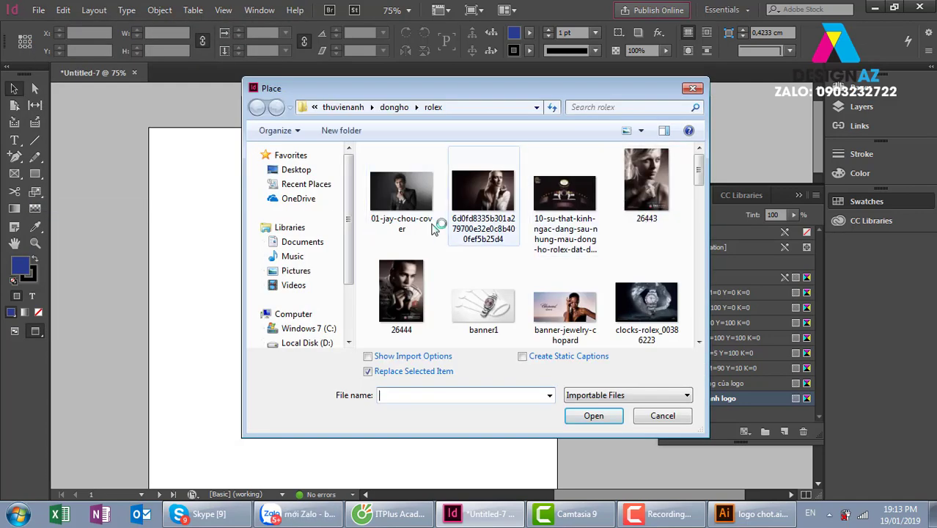
click(406, 202)
ctrl+click(485, 198)
ctrl+click(573, 202)
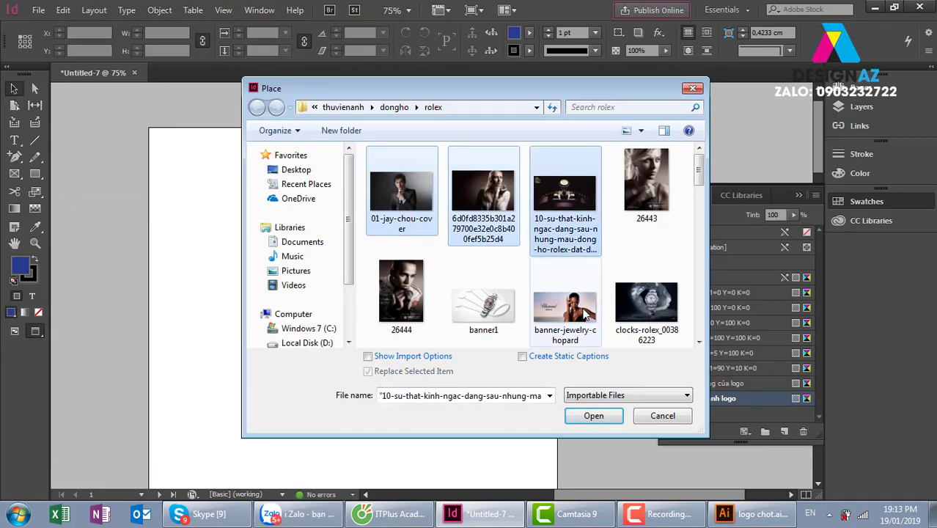
ctrl+click(582, 302)
scroll(701, 183, down, 1)
scroll(702, 185, down, 2)
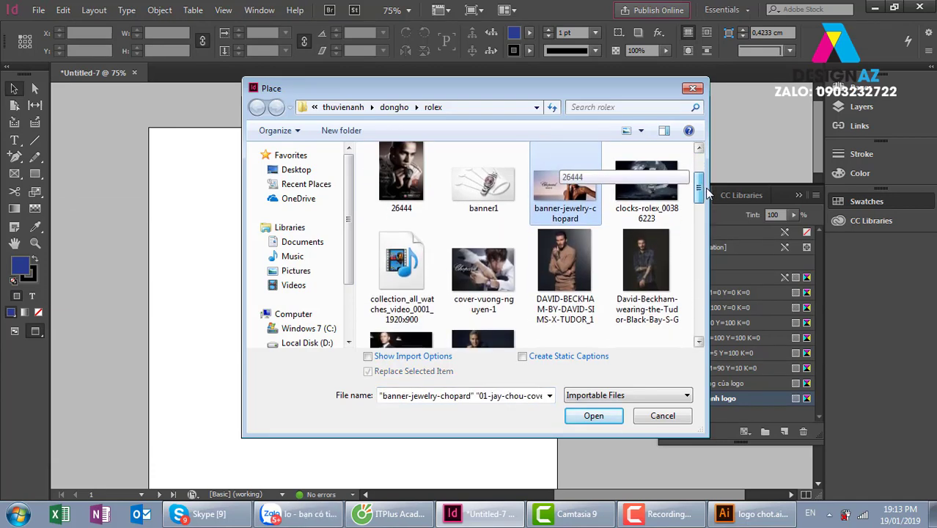
ctrl+click(485, 245)
ctrl+click(475, 334)
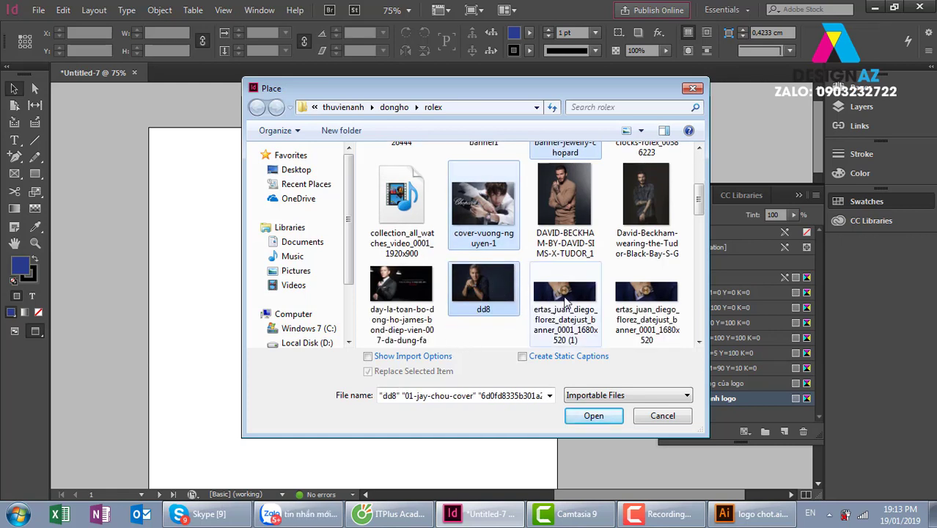
click(594, 416)
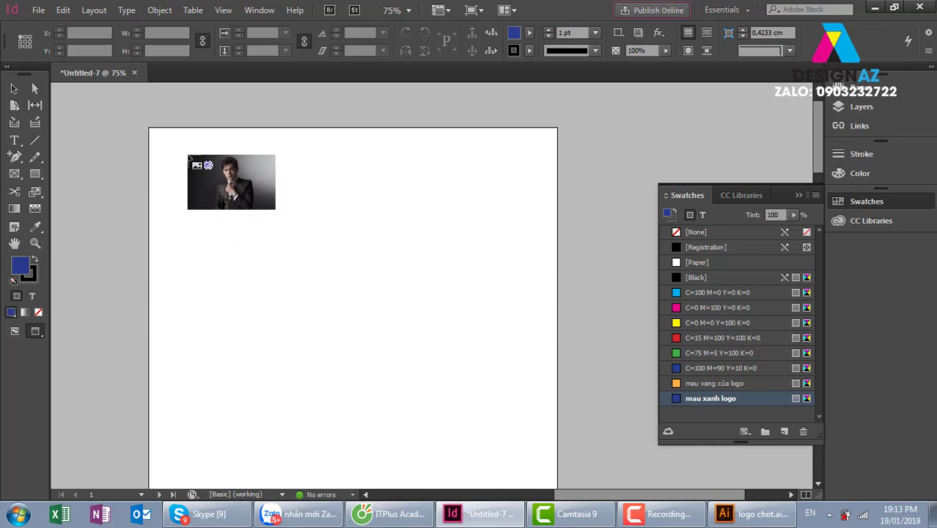
- Place the six photos as a three-column, two-row grid about 9.75 cm tall, then select all frames
drag(188, 156, 516, 413)
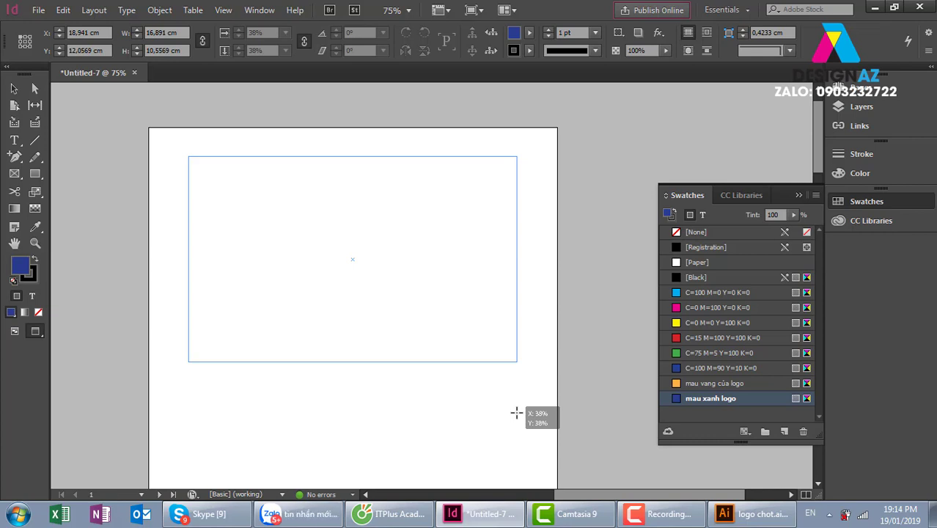
drag(516, 413, 516, 413)
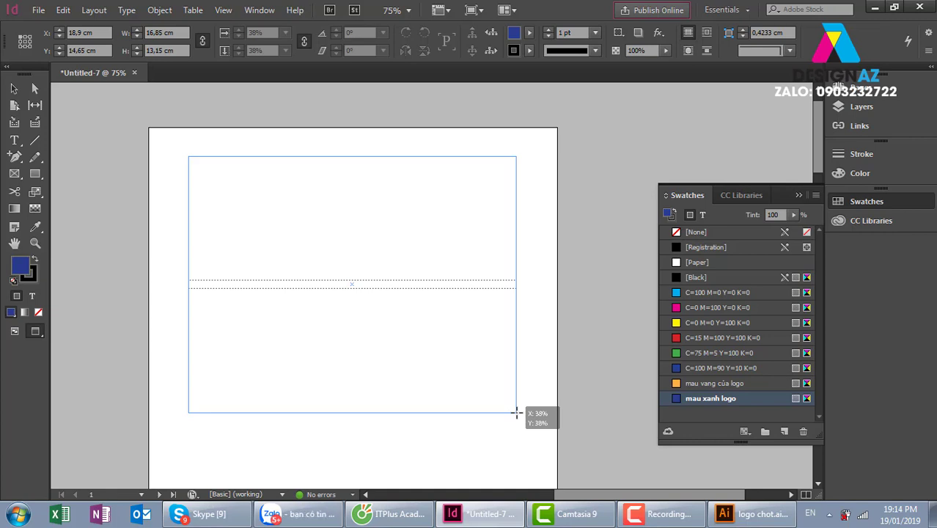
key(Right)
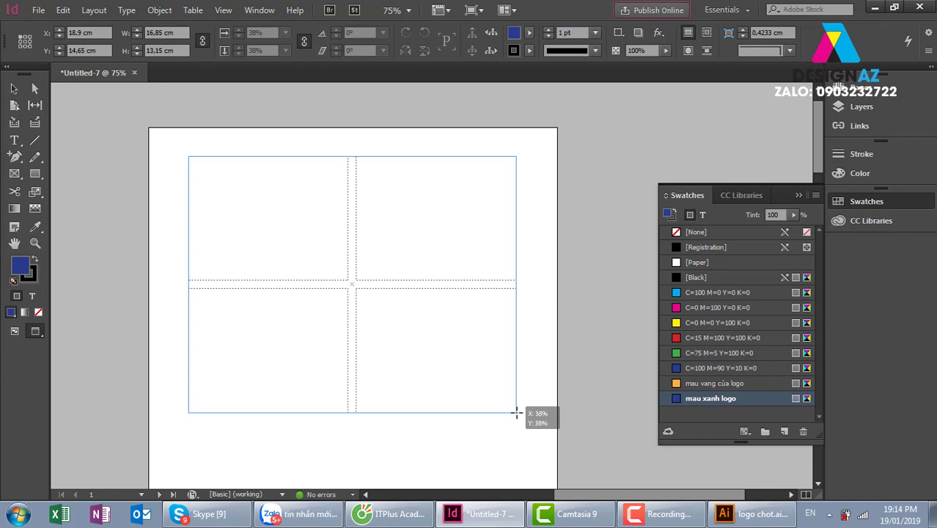
key(Right)
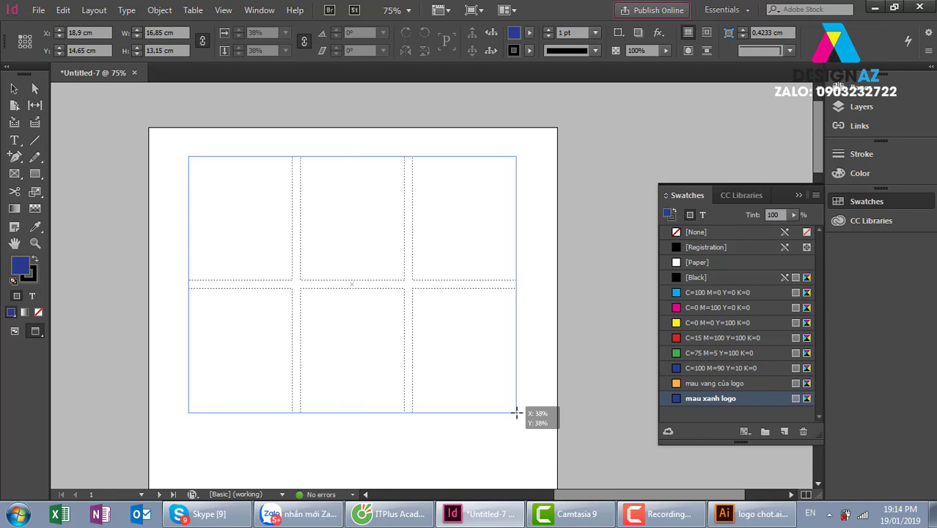
drag(516, 413, 517, 355)
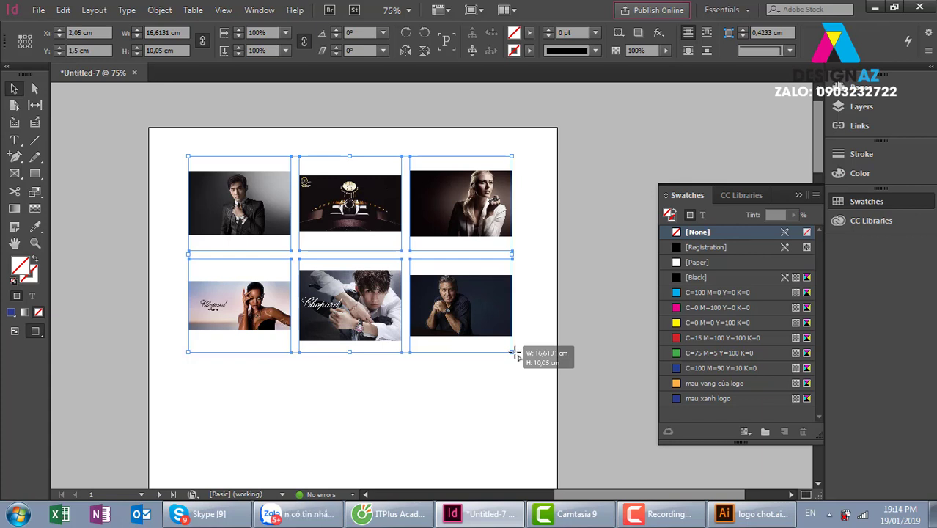
drag(516, 354, 514, 352)
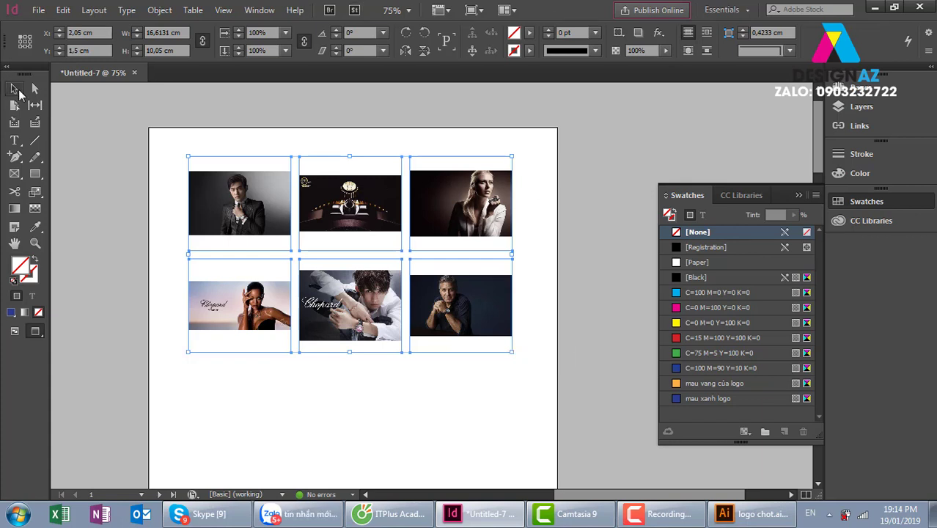
drag(146, 132, 528, 365)
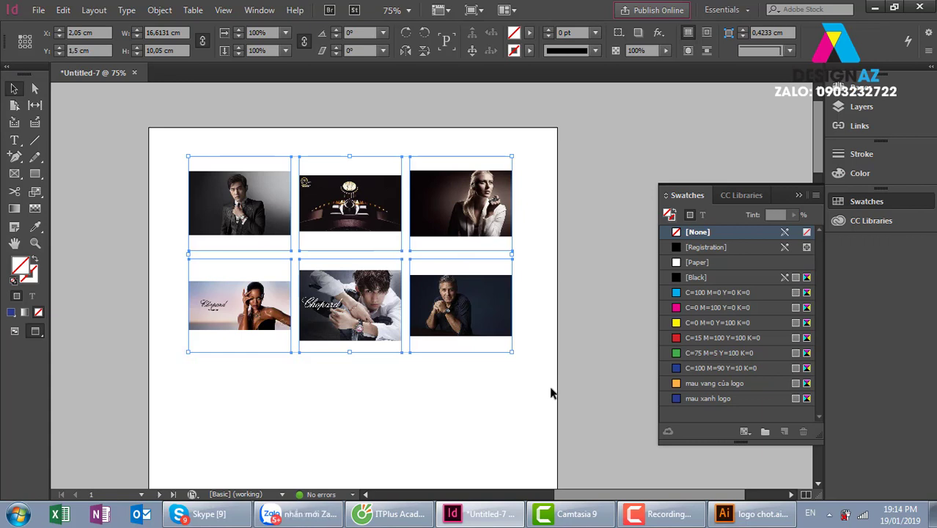
- Apply Fill Frame Proportionally to all six photo frames to remove the white bands
key(ctrl+alt+shift+c)
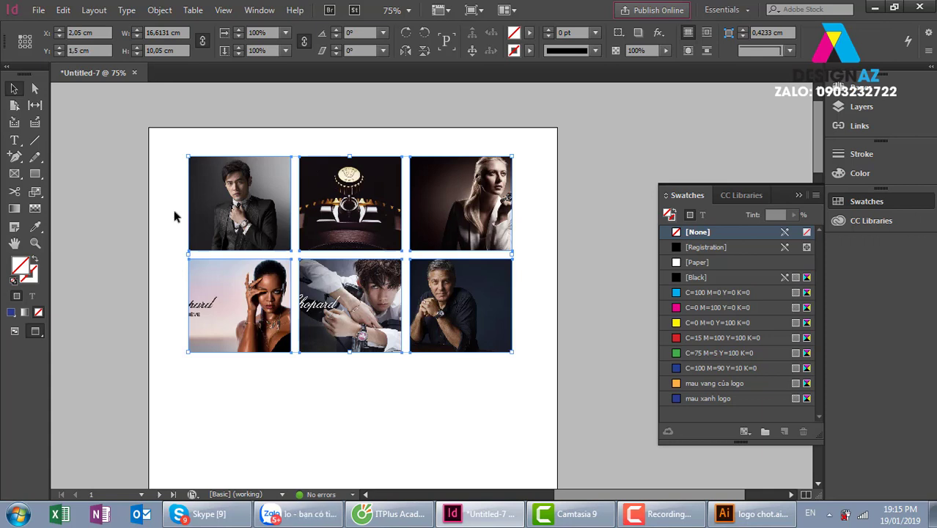
click(551, 221)
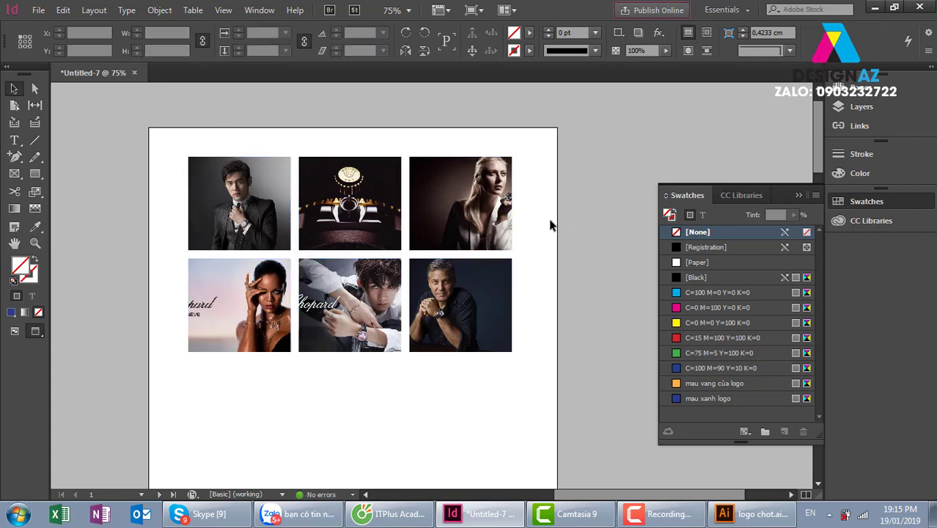
click(268, 211)
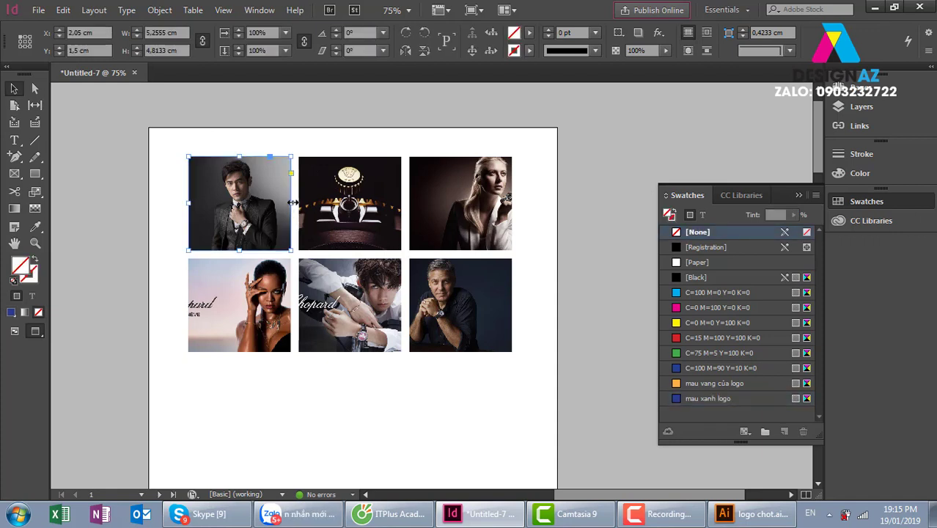
- Widen the top-left frame and shift the top-middle frame's left edge right
drag(292, 202, 343, 202)
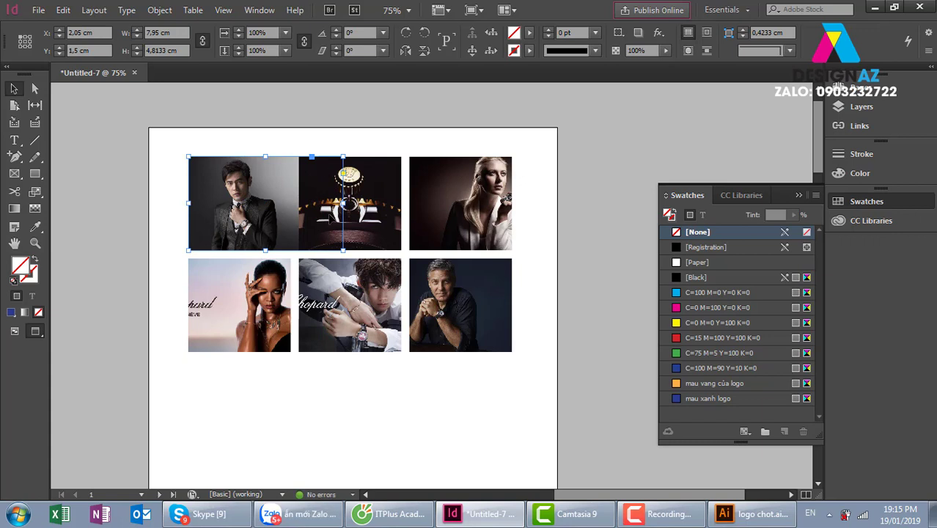
click(389, 202)
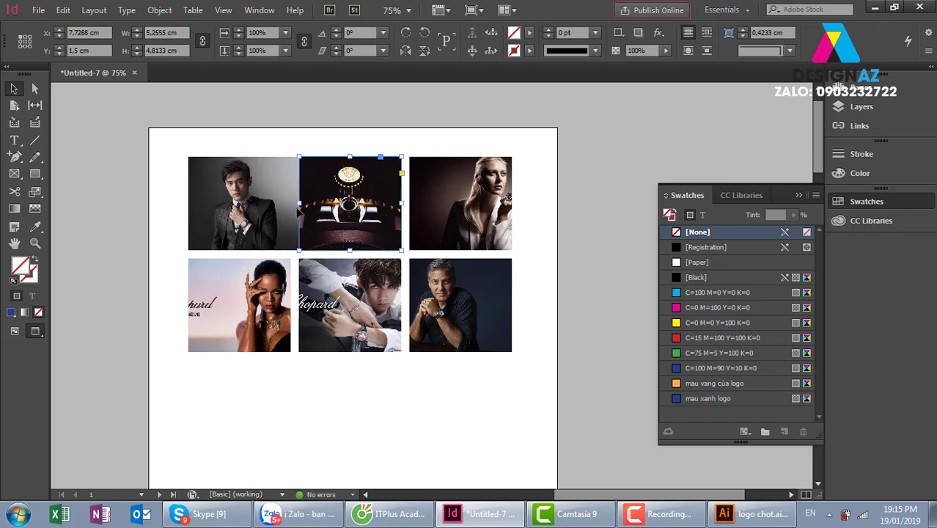
mouse_move(298, 210)
mouse_down()
mouse_move(340, 205)
mouse_move(318, 205)
mouse_up()
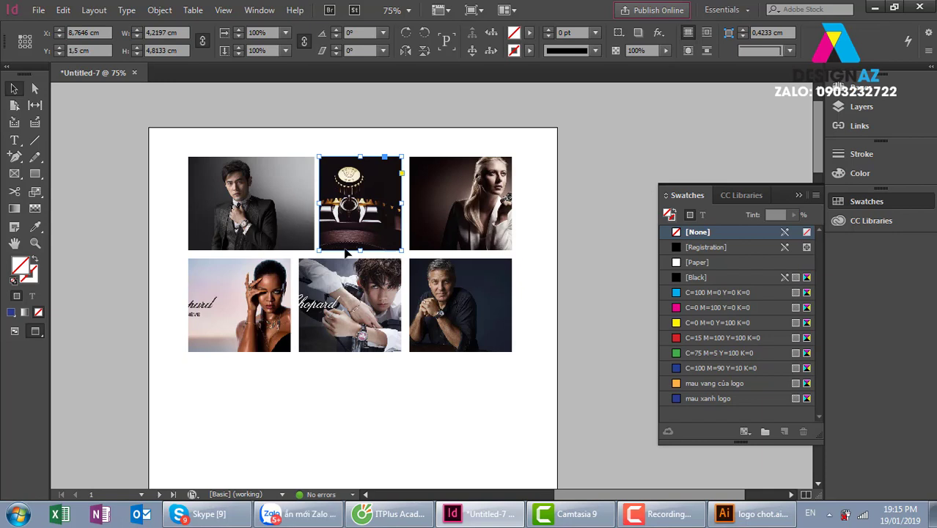
click(273, 144)
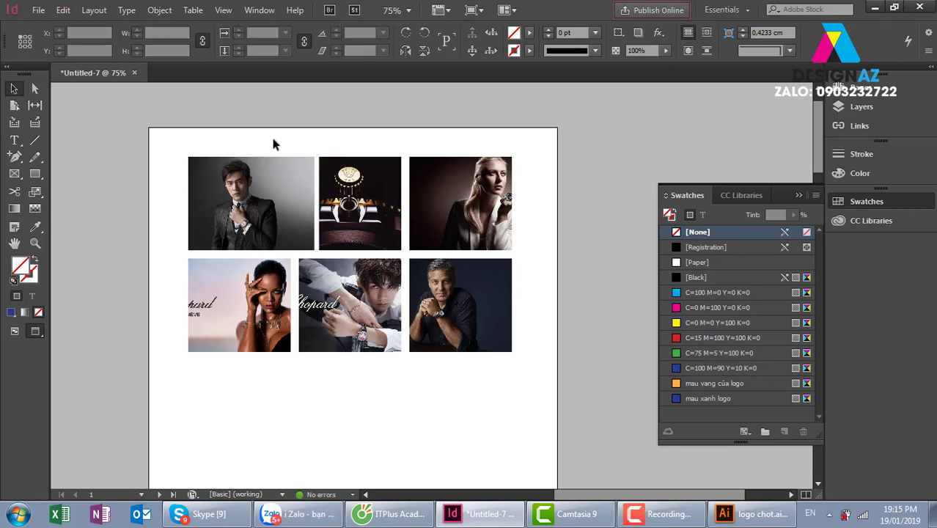
drag(275, 143, 344, 194)
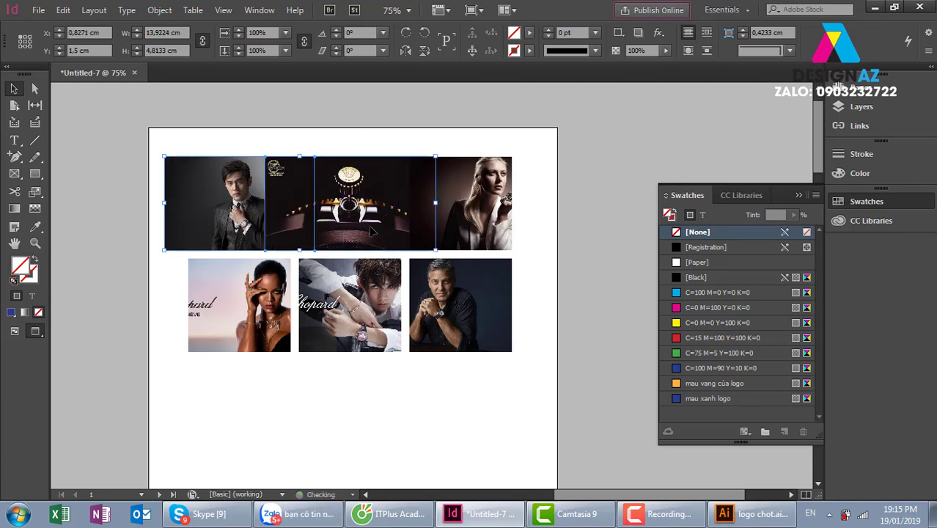
click(382, 131)
click(375, 174)
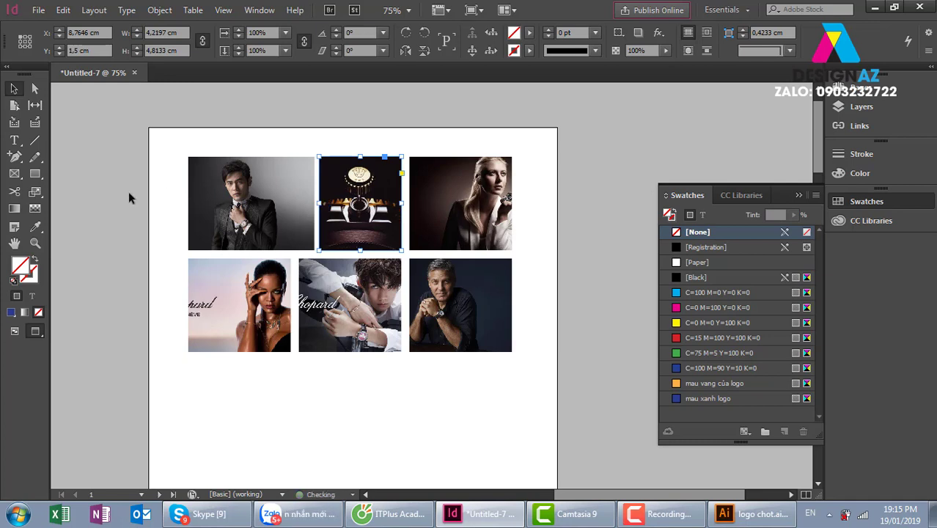
- Narrow and refit the top-middle watch frame, then undo back to even 5.2555 cm widths
click(256, 216)
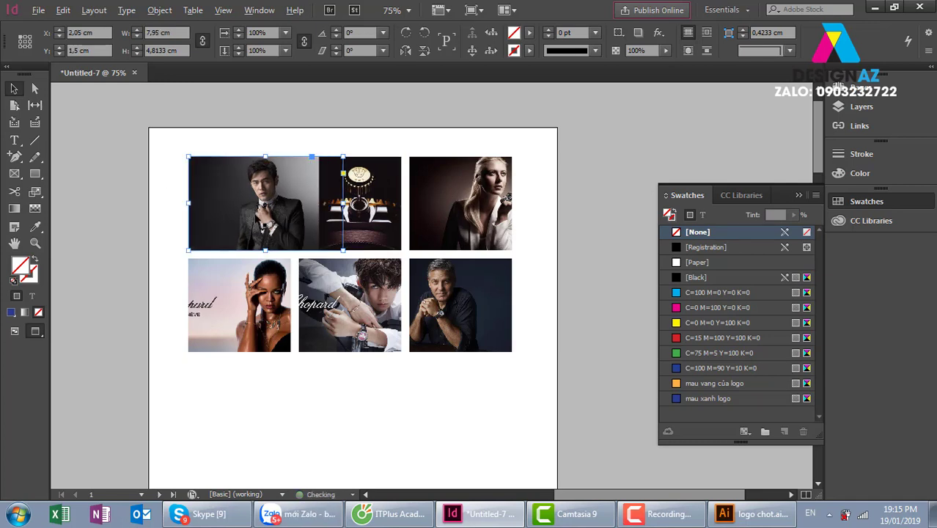
click(363, 191)
key(slash)
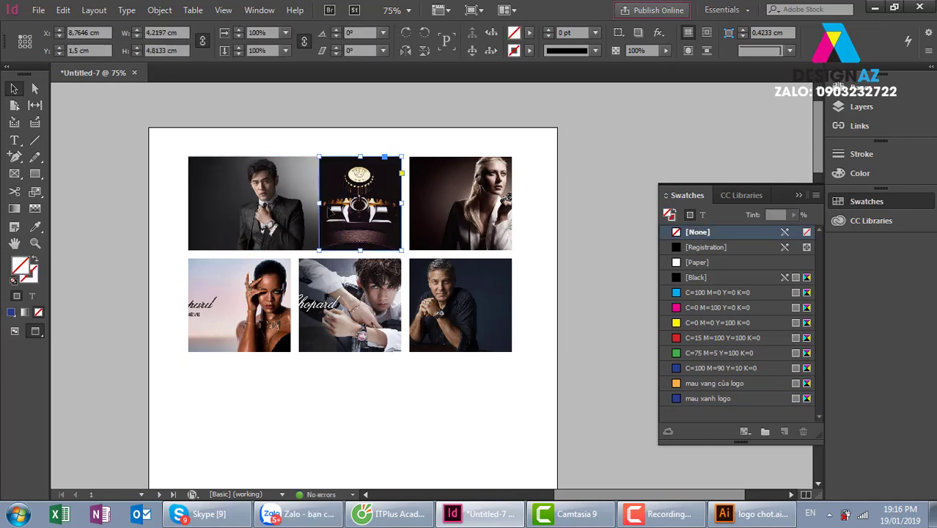
drag(319, 203, 346, 203)
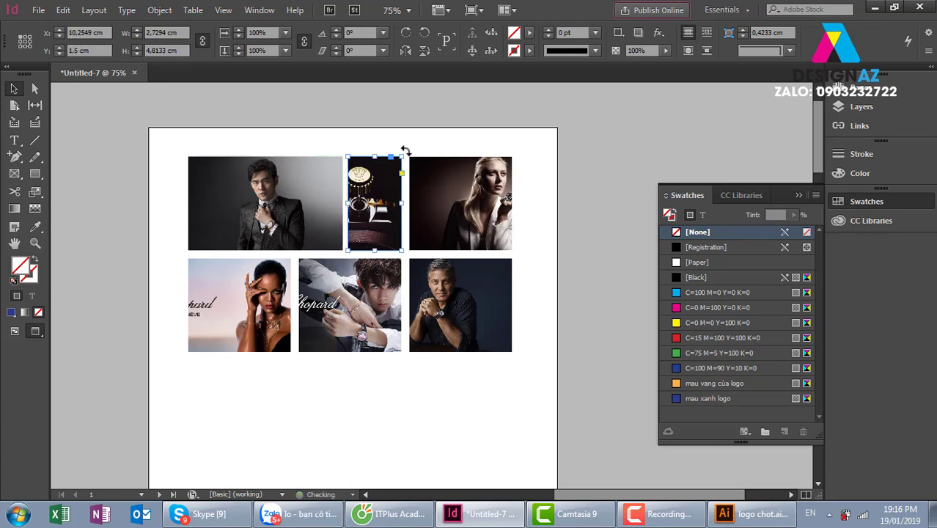
key(ctrl+alt+shift+c)
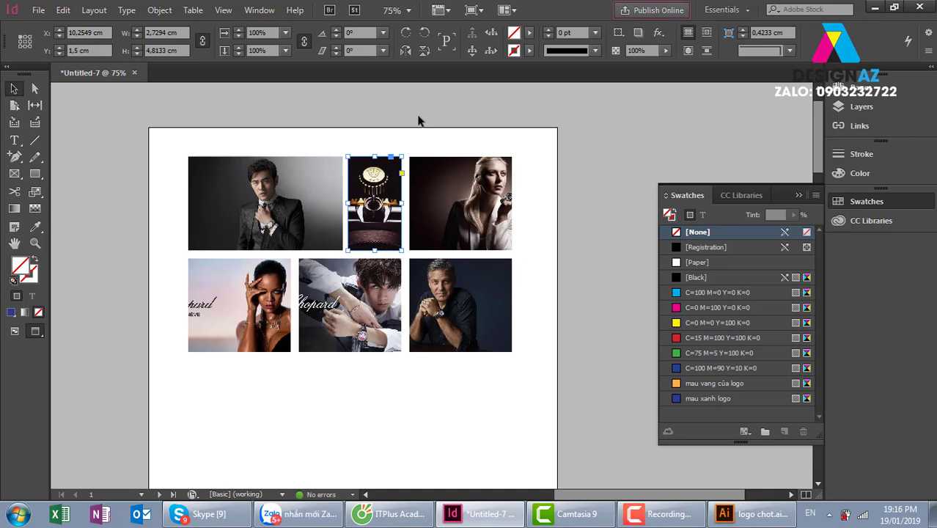
key(ctrl+z)
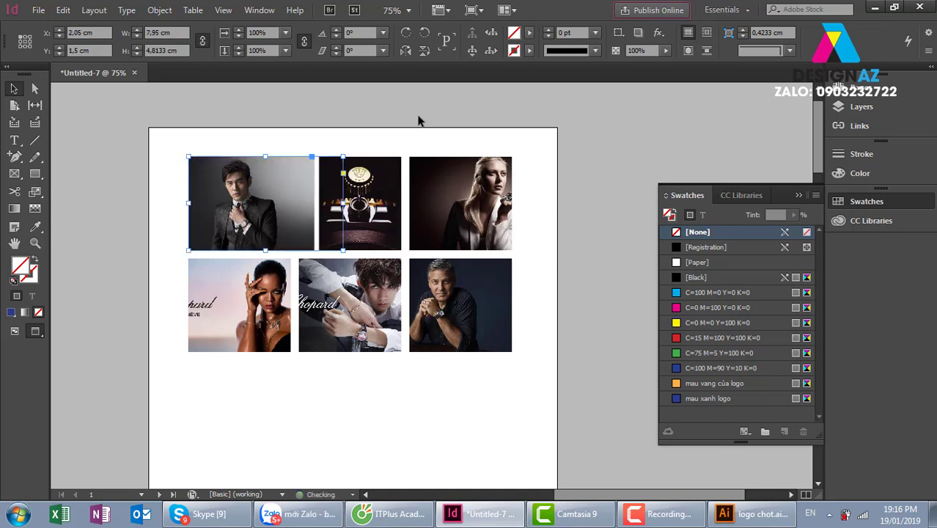
key(ctrl+z)
key(ctrl+z)
key(ctrl+z)
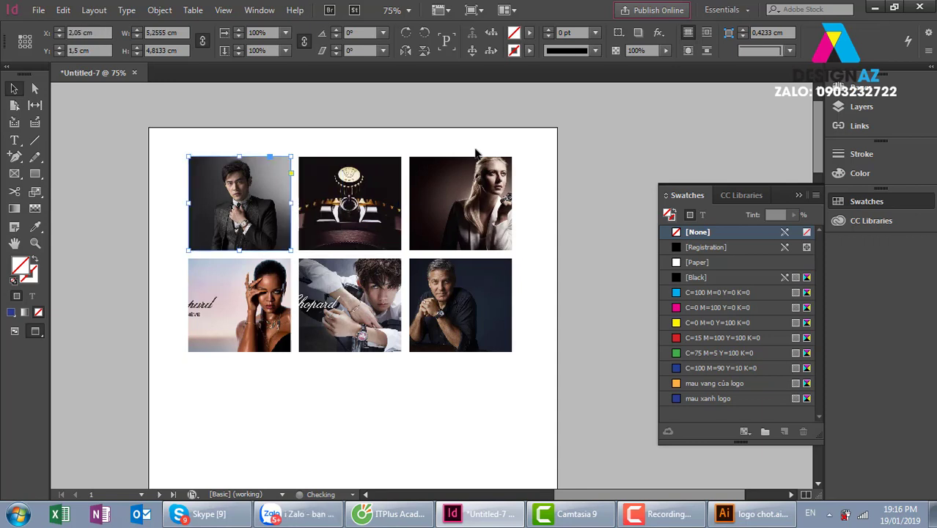
click(445, 140)
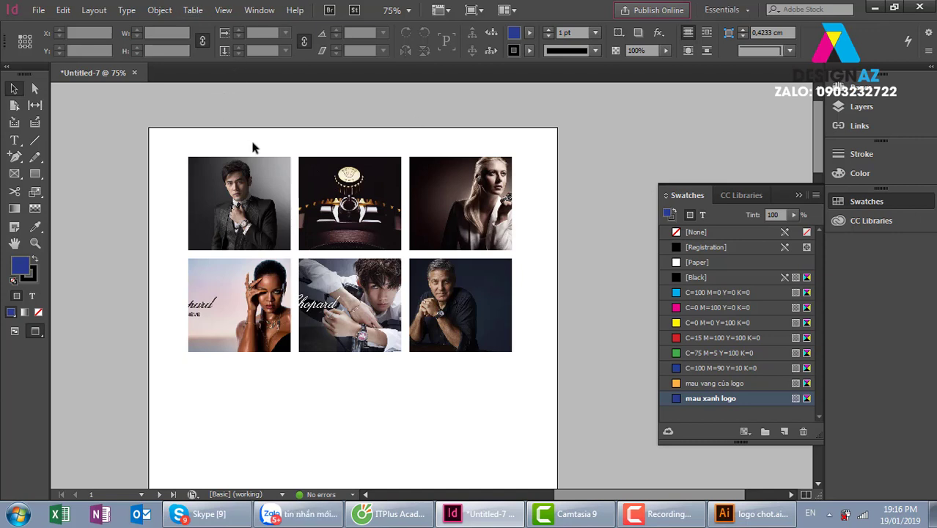
drag(176, 154, 136, 125)
drag(176, 154, 564, 402)
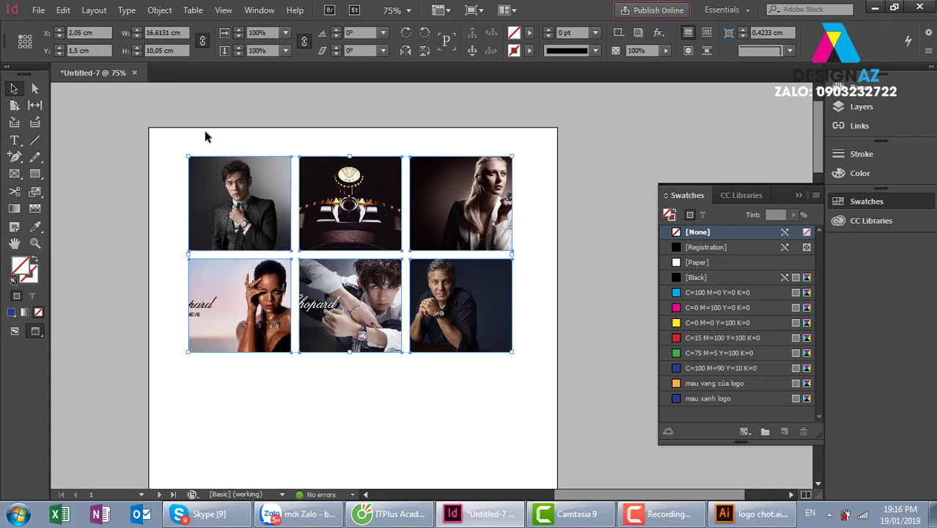
click(163, 129)
drag(162, 130, 558, 392)
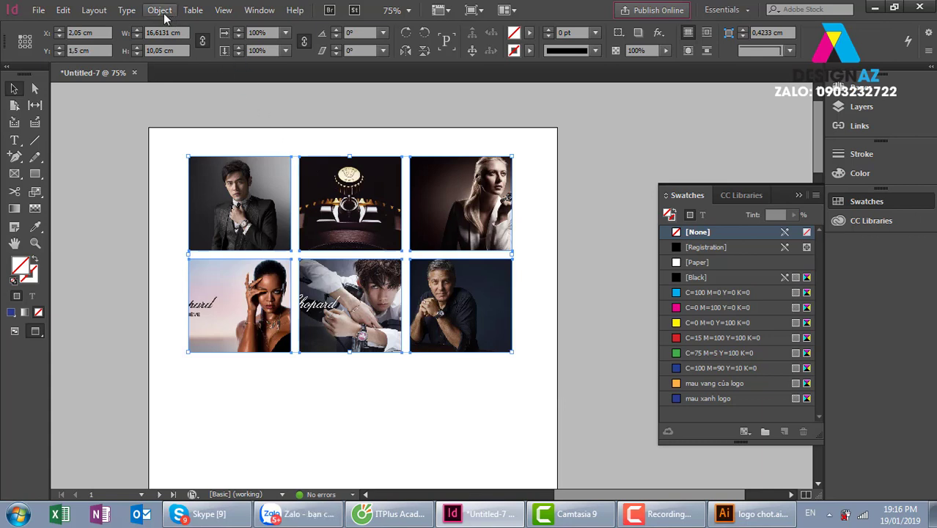
click(164, 18)
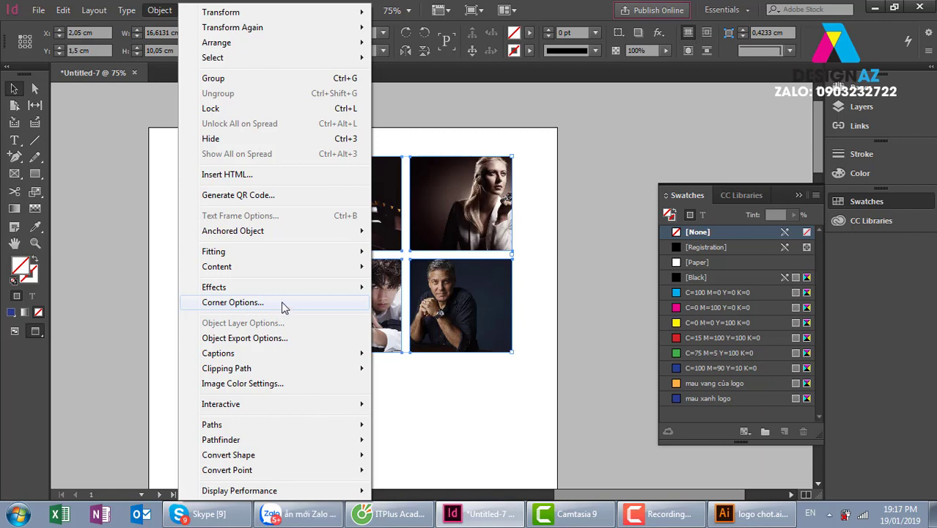
click(285, 307)
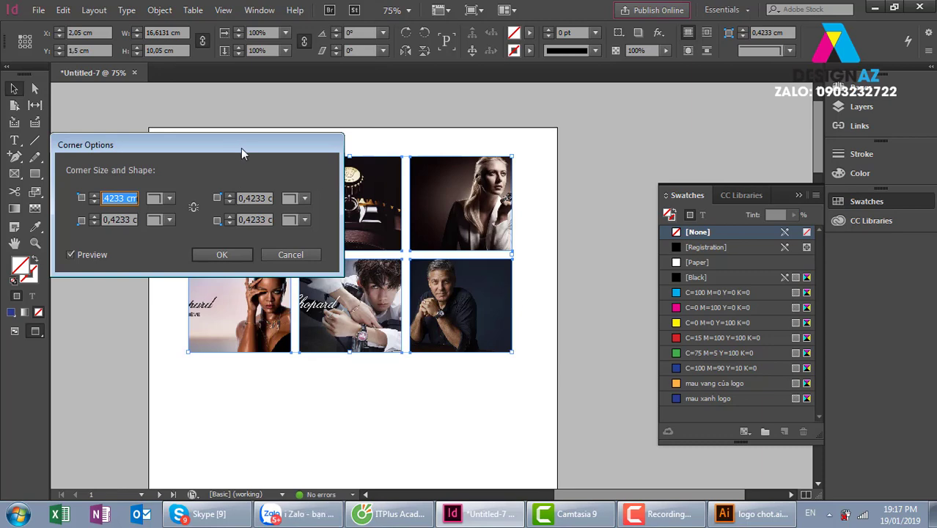
click(298, 255)
drag(155, 126, 539, 387)
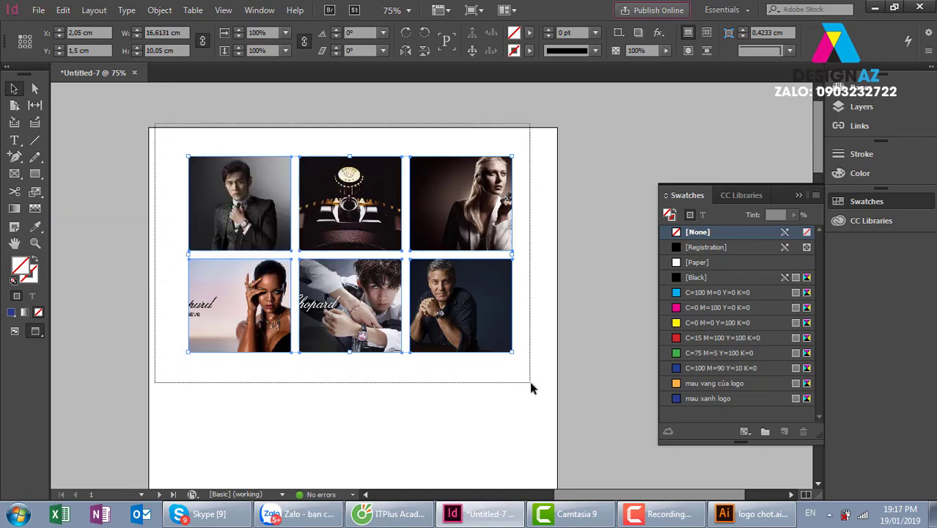
click(159, 9)
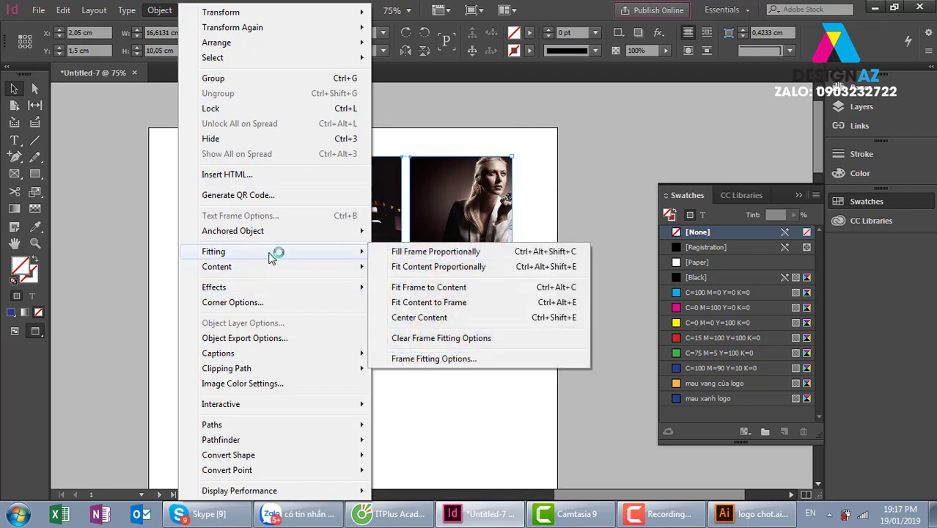
mouse_move(213, 252)
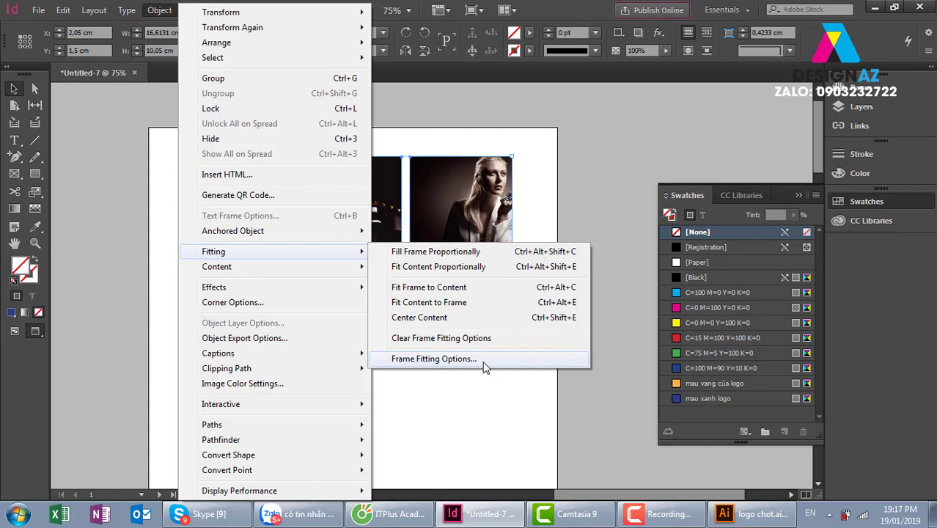
- Enable Auto-Fit with Fill Frame Proportionally in Frame Fitting Options for the six frames
click(484, 359)
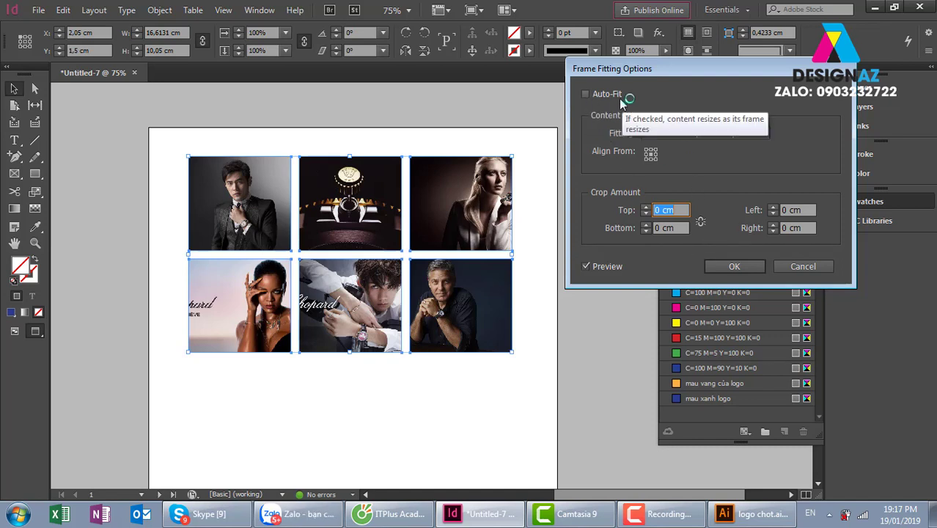
click(586, 94)
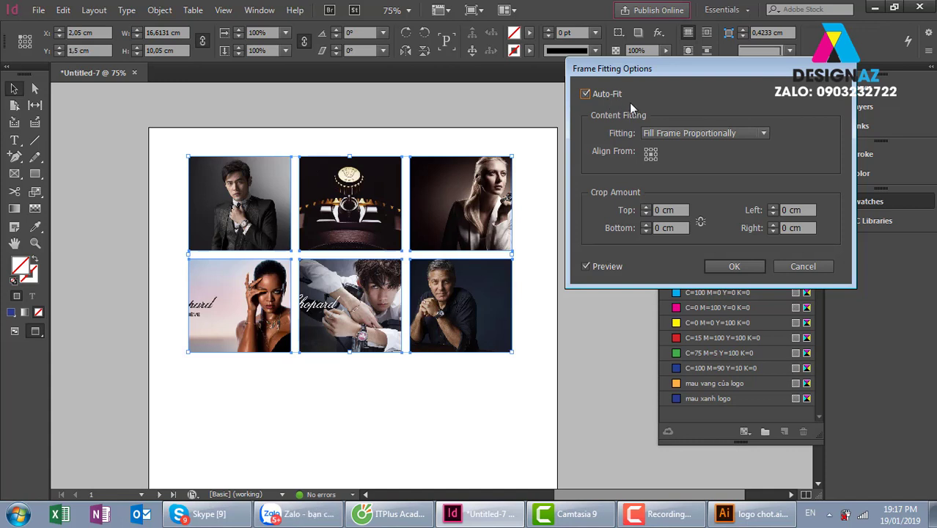
click(735, 266)
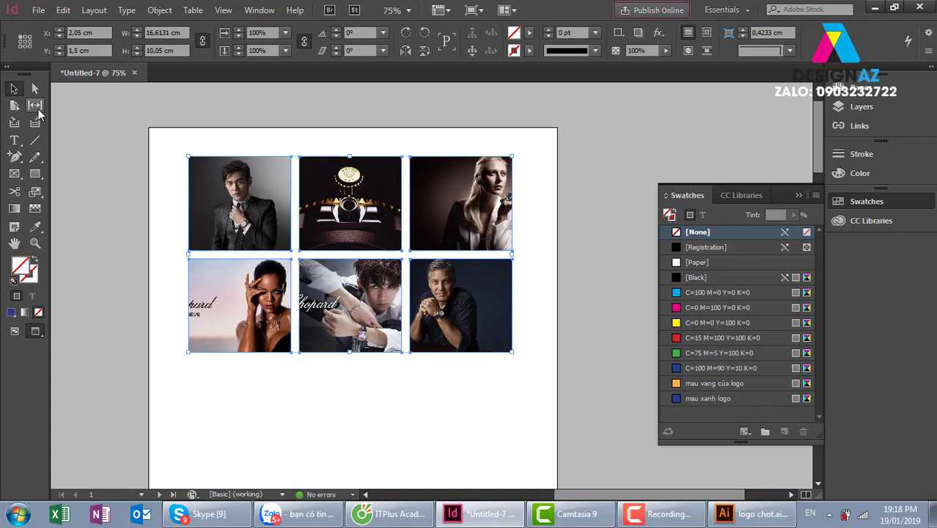
- Use the Gap tool to make the top row taller and vary the photo column widths
click(36, 107)
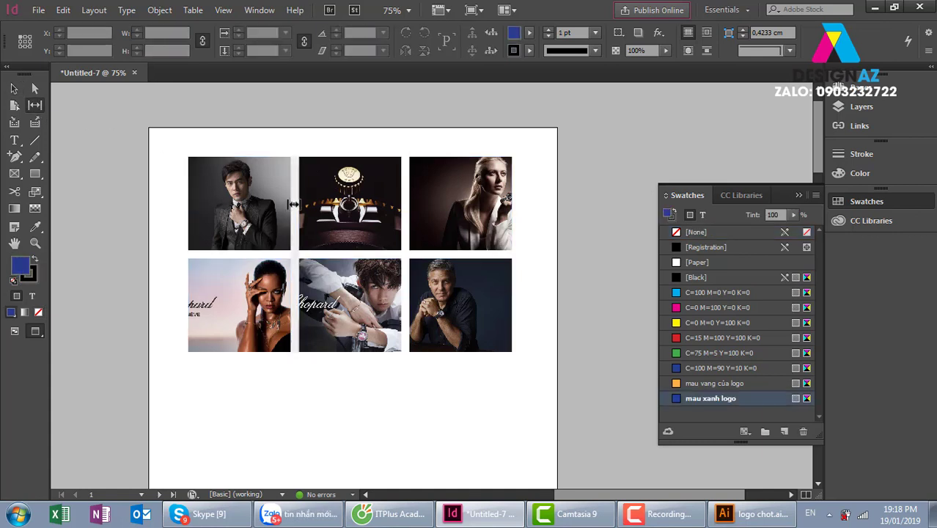
mouse_move(294, 204)
mouse_down()
mouse_move(327, 212)
mouse_move(270, 219)
mouse_move(321, 219)
mouse_up()
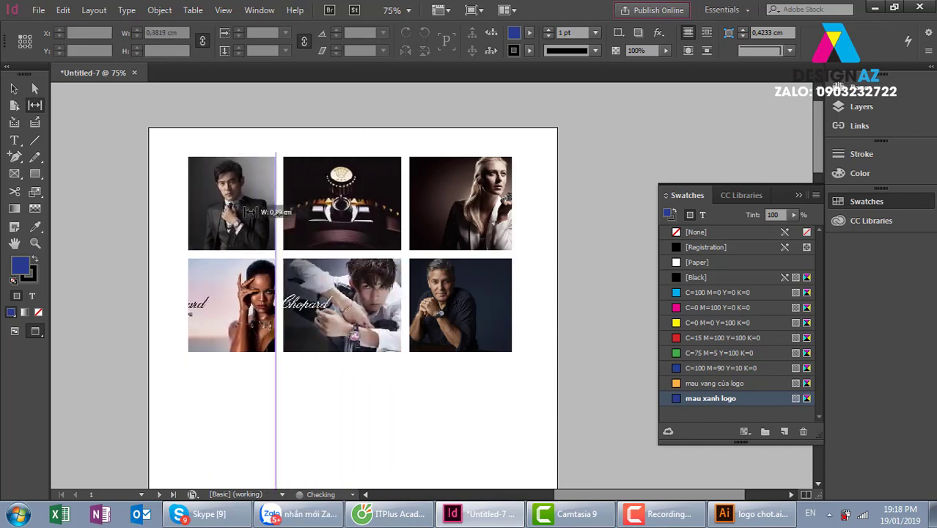
mouse_move(272, 218)
mouse_down()
mouse_move(220, 213)
mouse_move(295, 214)
mouse_up()
mouse_move(352, 255)
mouse_down()
mouse_move(339, 213)
mouse_move(343, 258)
mouse_up()
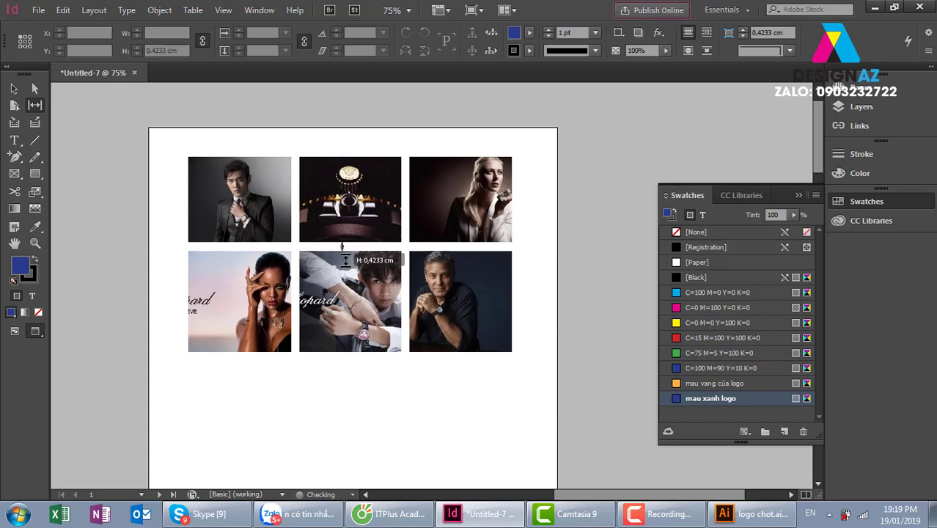
drag(344, 249, 345, 273)
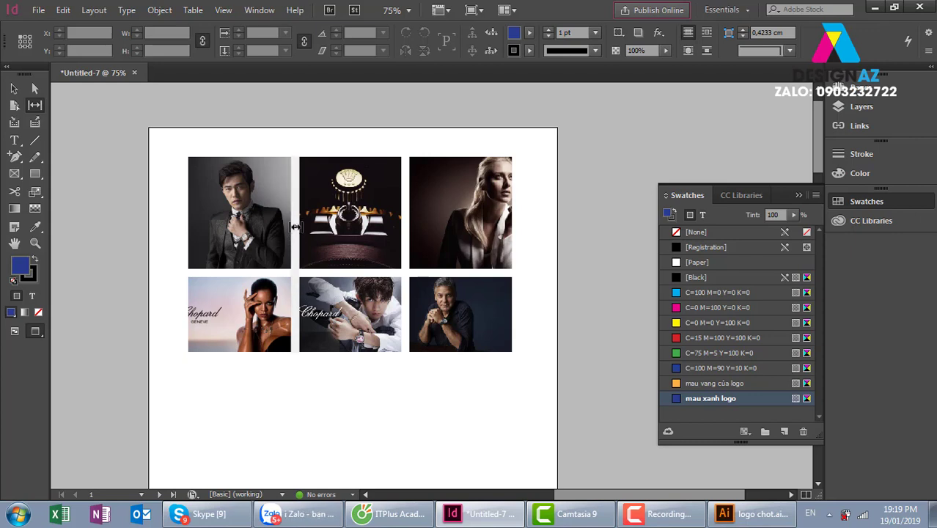
mouse_move(295, 227)
mouse_down()
mouse_move(334, 221)
mouse_move(324, 231)
mouse_up()
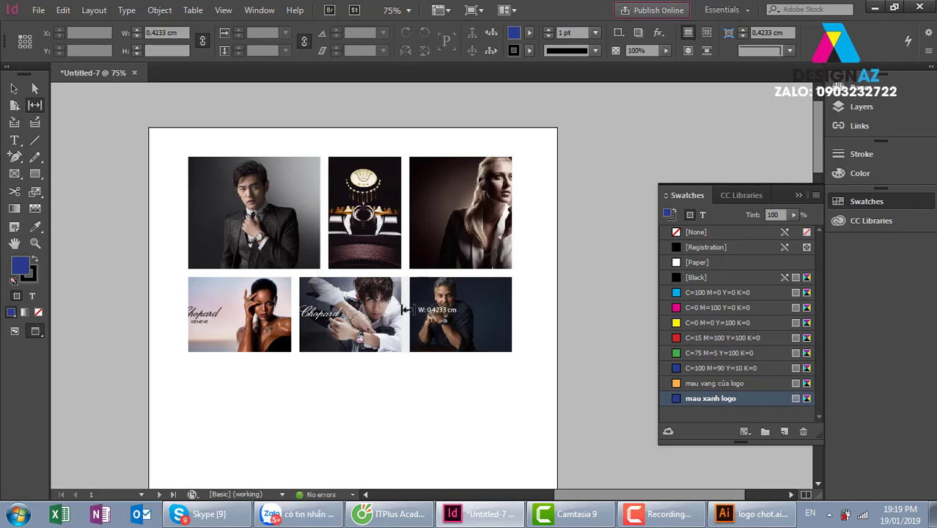
drag(405, 309, 367, 311)
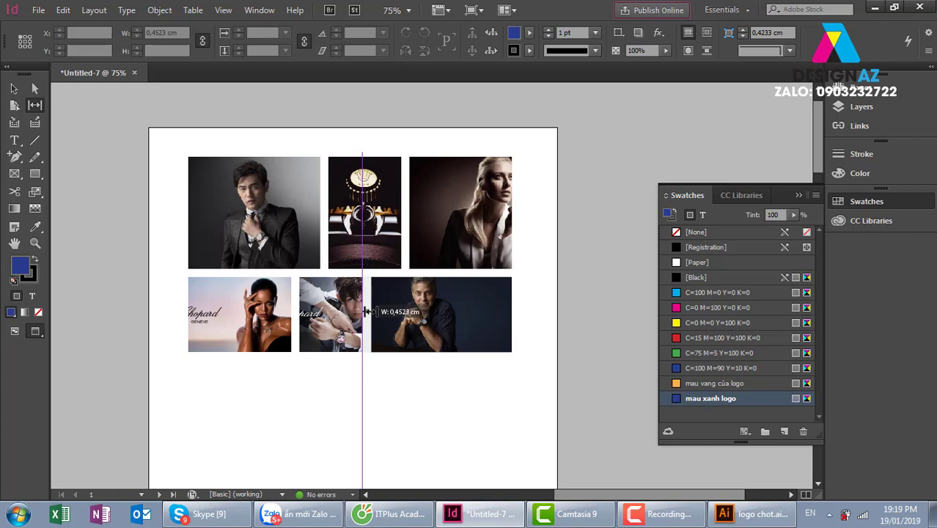
drag(365, 311, 375, 311)
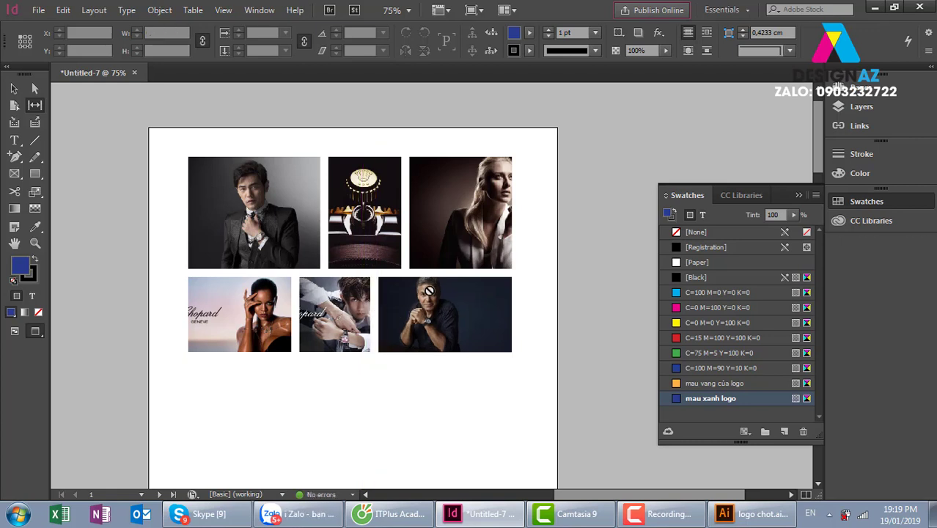
- Shrink the gaps between rows and bottom photos, then widen all the gaps again
drag(446, 273, 447, 271)
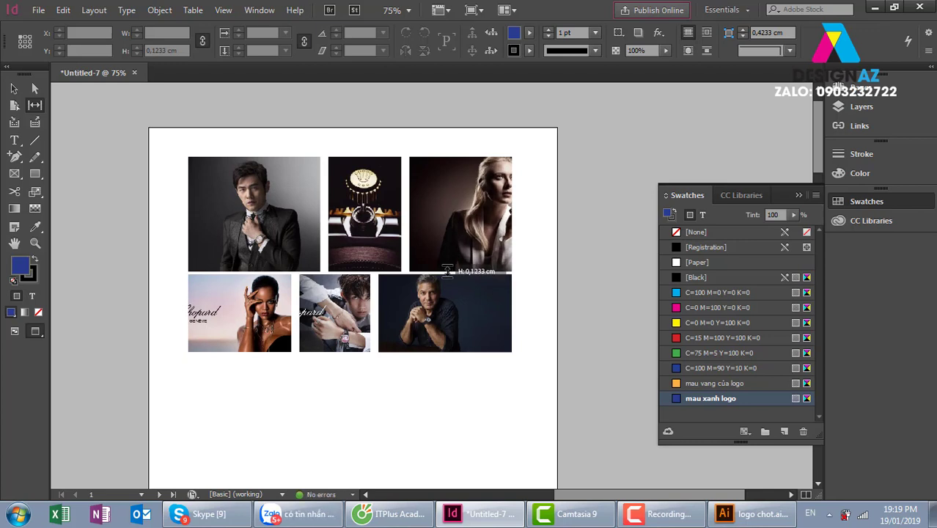
drag(447, 271, 447, 270)
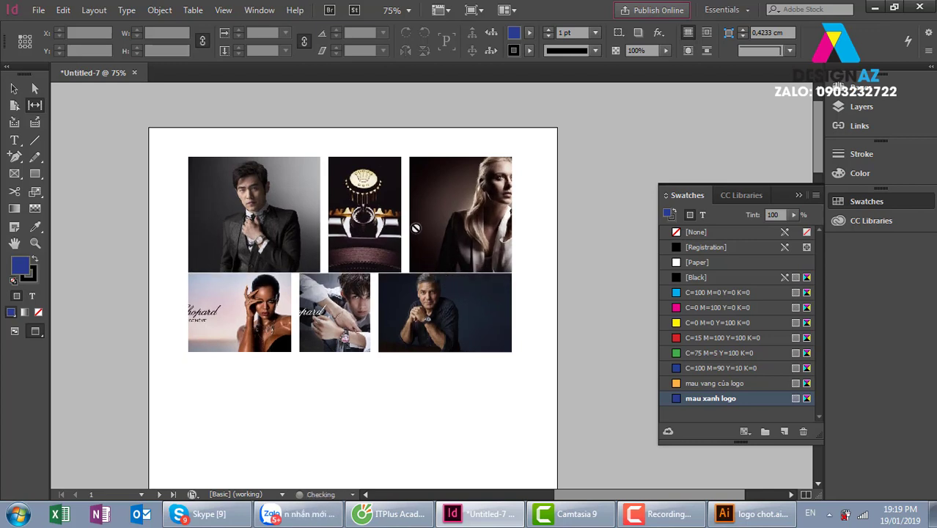
drag(408, 224, 319, 223)
drag(296, 303, 291, 305)
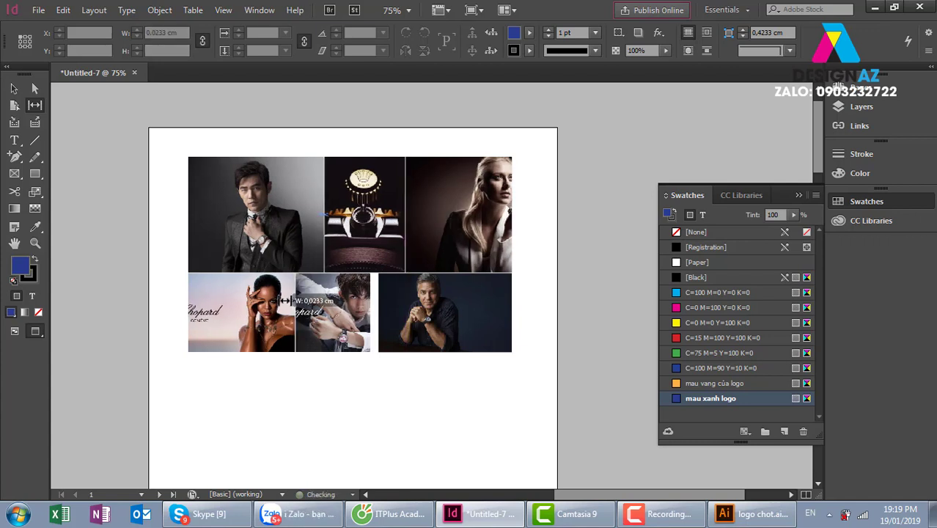
drag(375, 307, 371, 311)
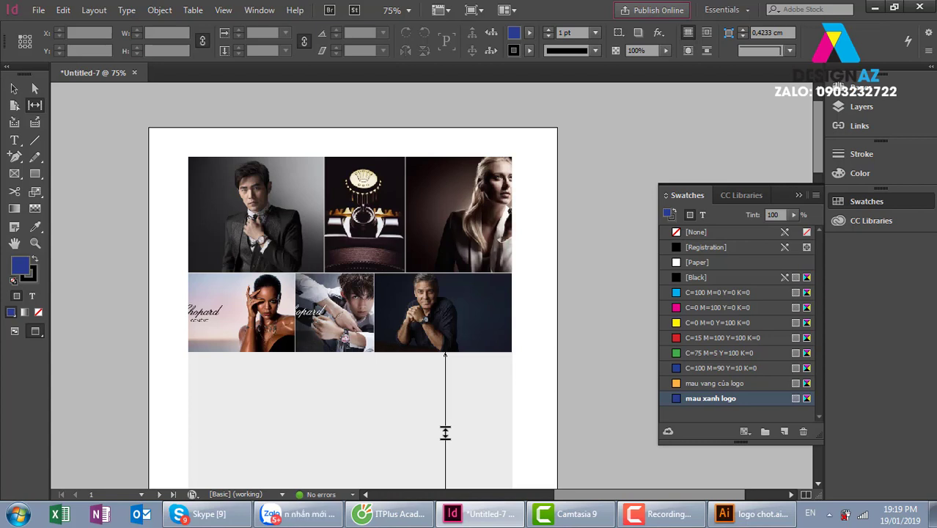
drag(445, 433, 460, 423)
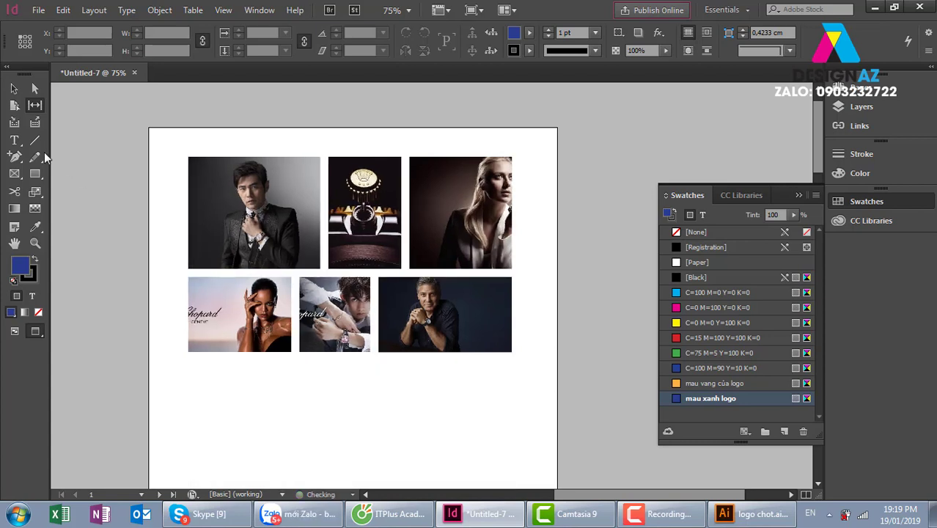
- Marquee-select all six photo frames and delete them
click(15, 105)
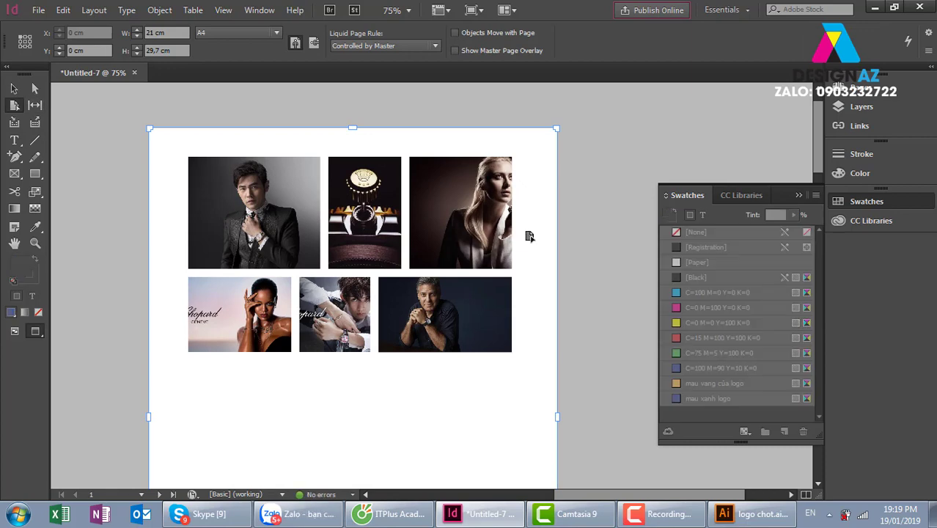
click(243, 125)
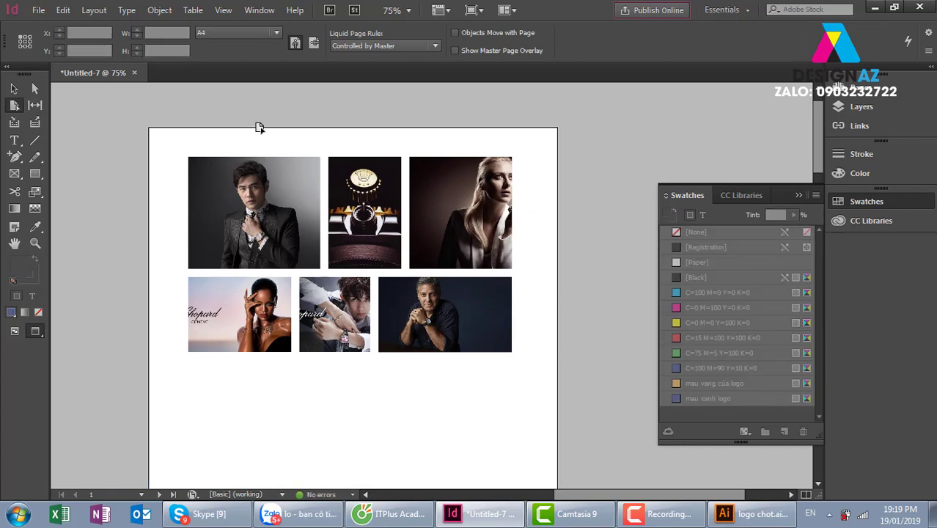
click(177, 152)
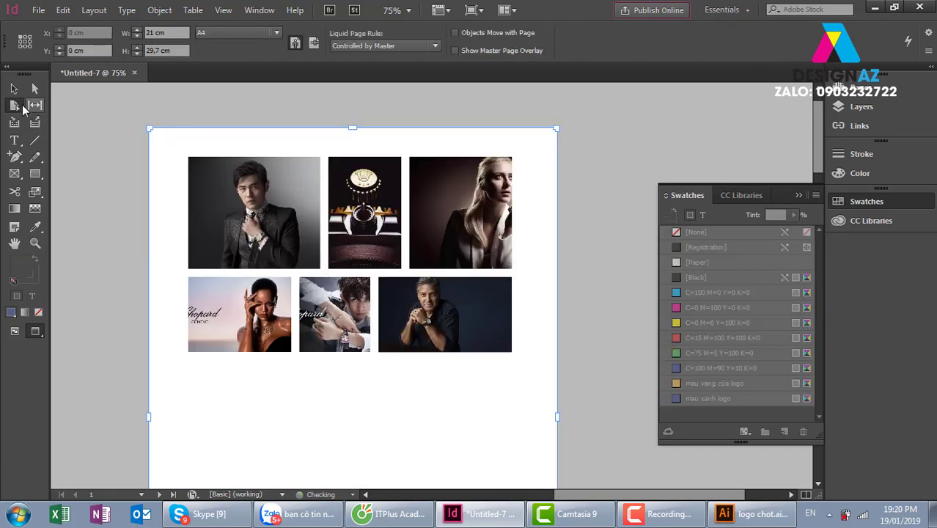
click(14, 88)
drag(181, 148, 550, 366)
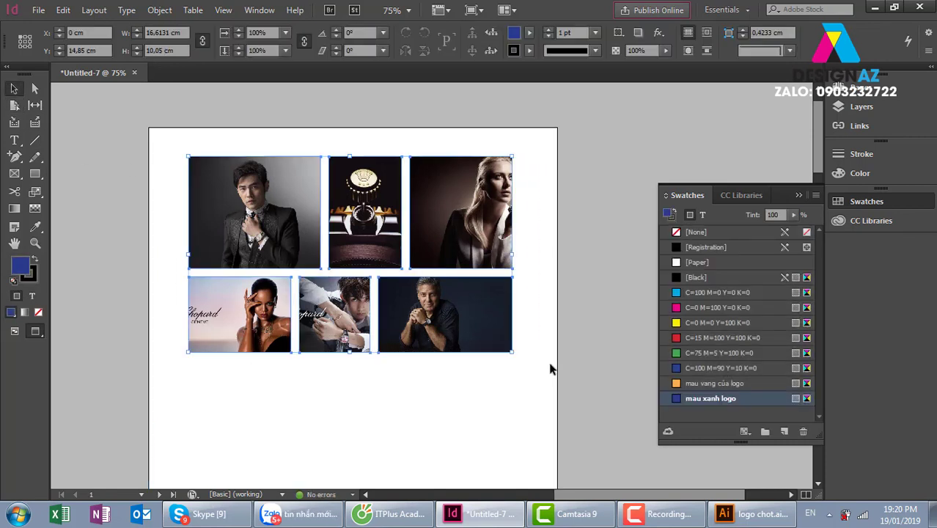
key(Delete)
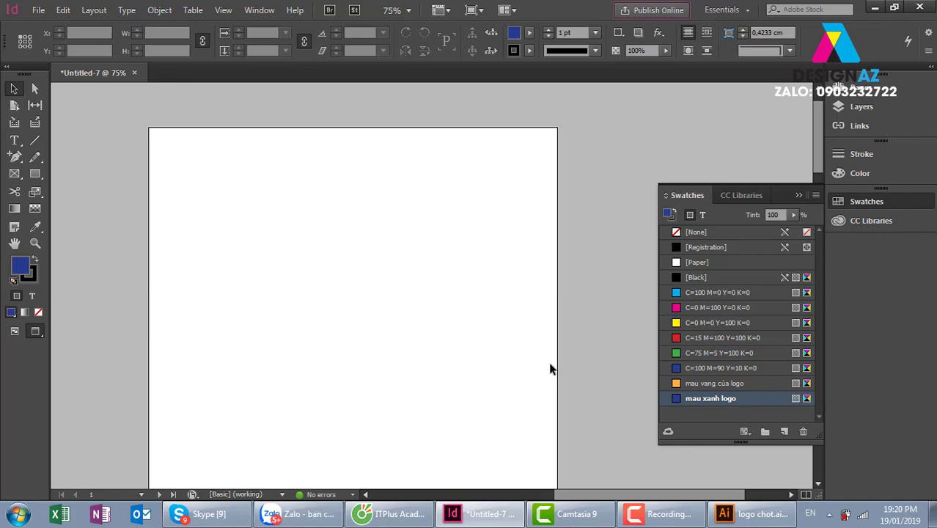
- Draw a four-by-three grid of twelve blue rectangle frames across the upper page and select them all
click(39, 171)
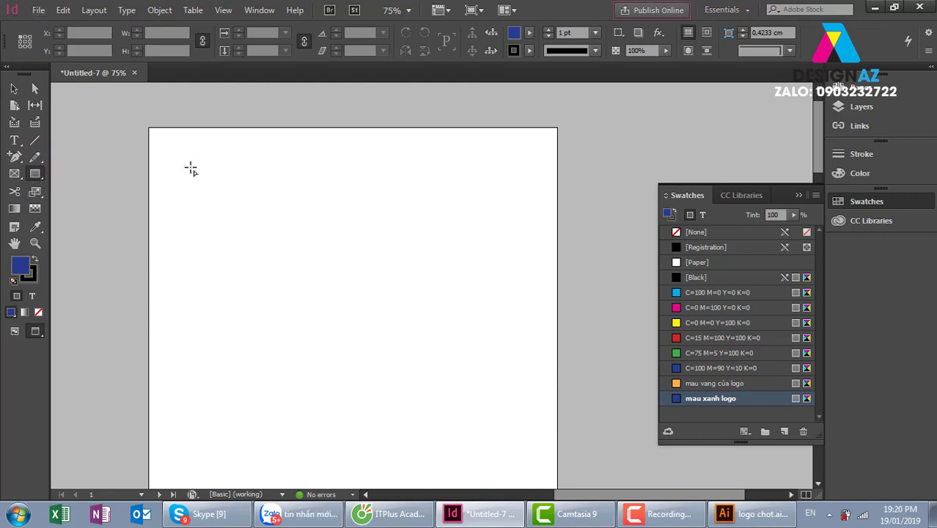
mouse_move(193, 169)
mouse_down()
mouse_move(511, 416)
mouse_move(519, 403)
mouse_up()
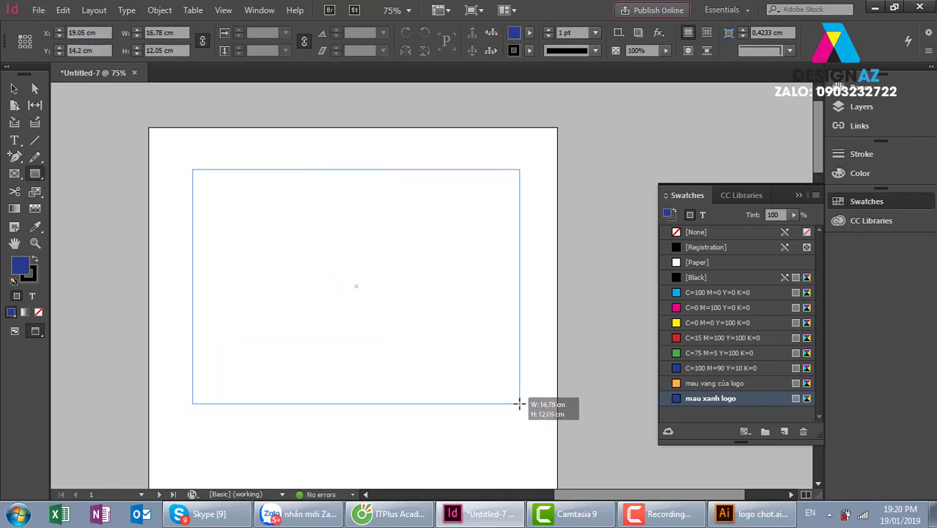
key(Right)
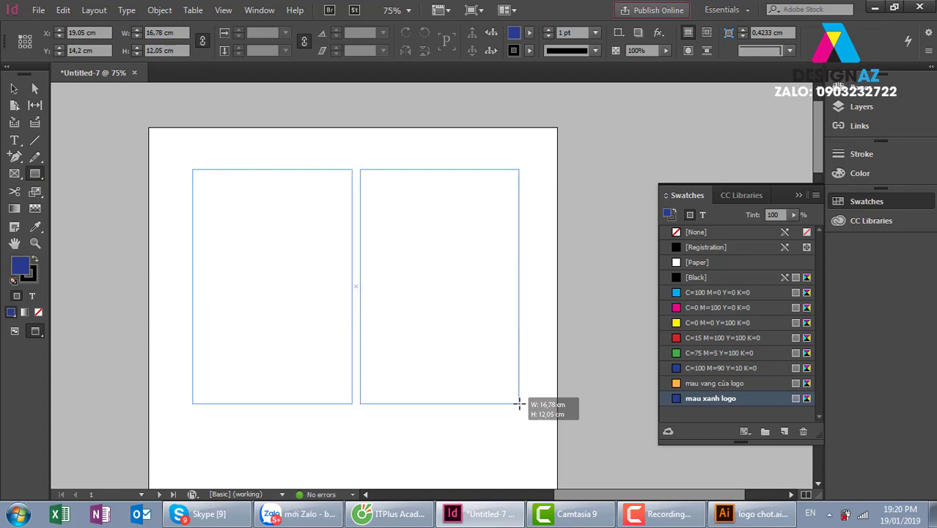
key(Right)
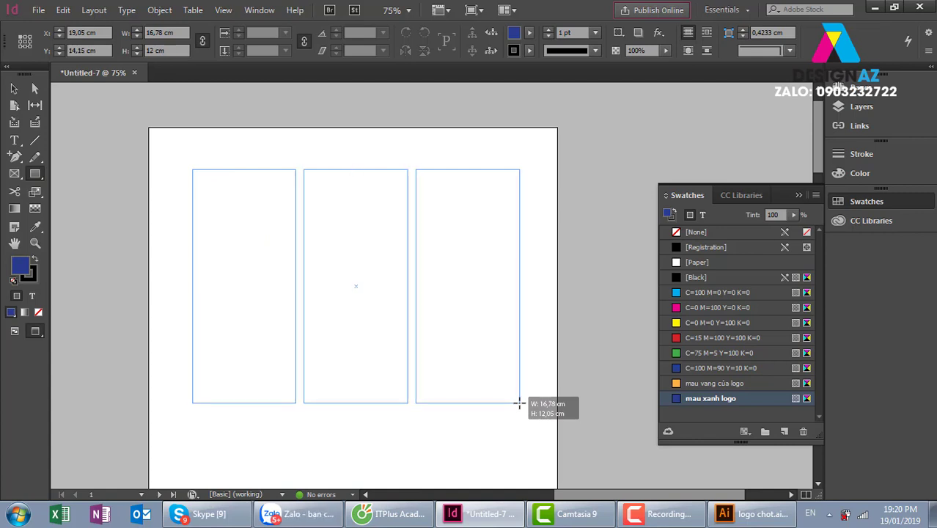
key(Up)
key(Up)
key(Right)
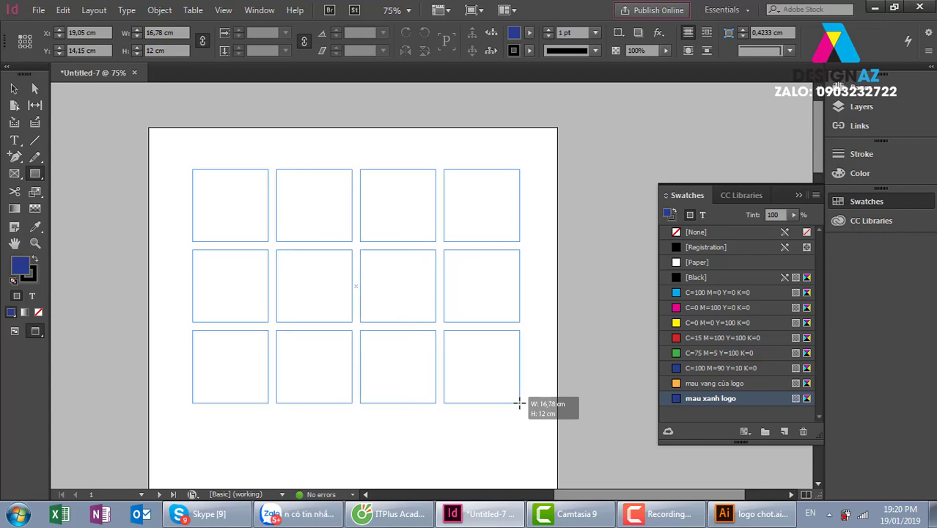
drag(518, 403, 519, 403)
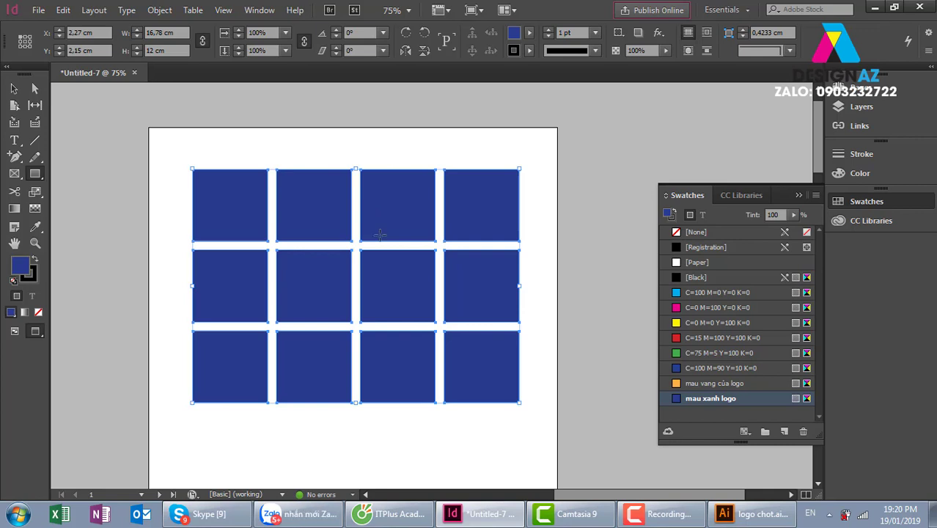
click(14, 88)
drag(172, 144, 530, 424)
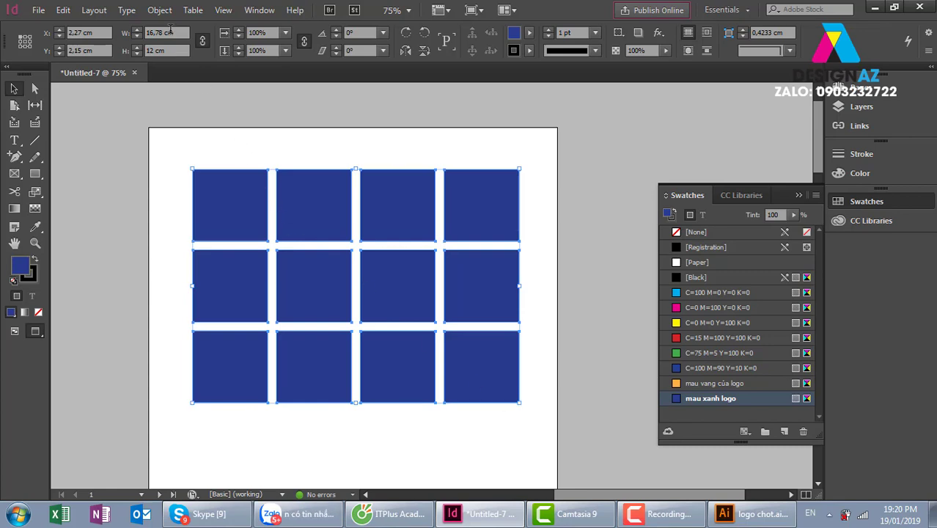
- Set the twelve frames' Frame Fitting Options to Auto-Fit with Fill Frame Proportionally
click(159, 10)
mouse_move(213, 251)
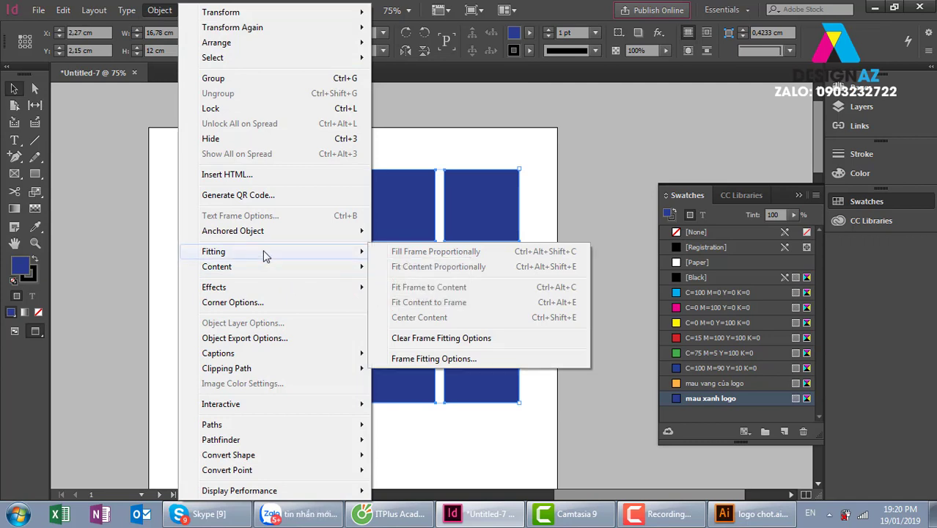
click(462, 360)
click(585, 93)
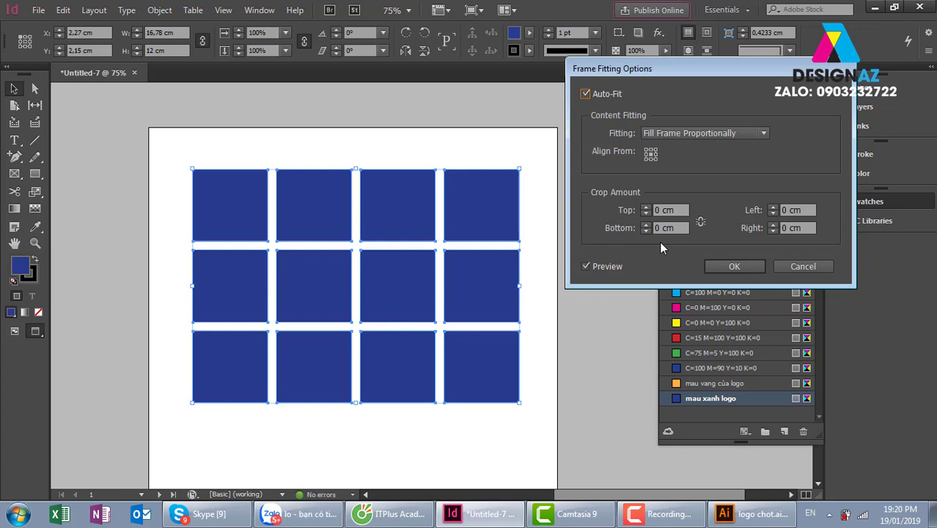
click(735, 266)
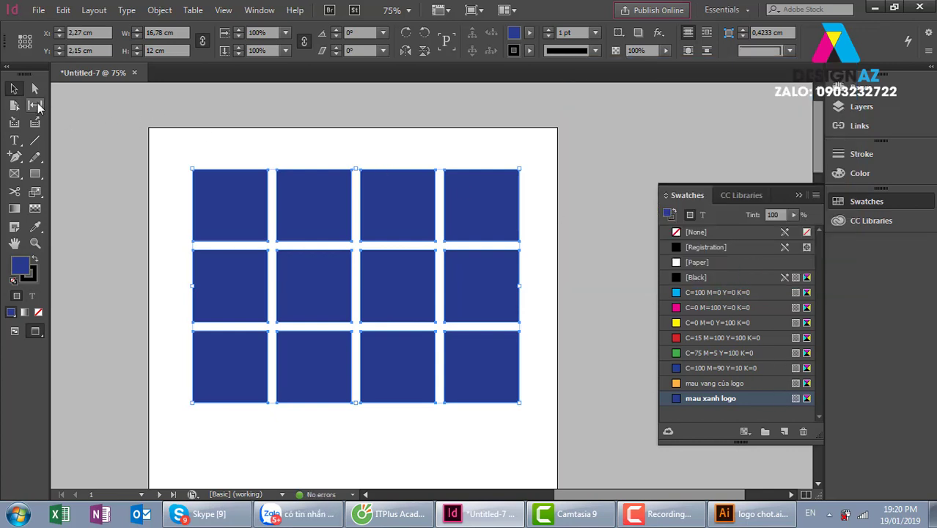
- Drag the column and row gaps with the Gap tool so the frames become staggered tall and short blocks
click(35, 105)
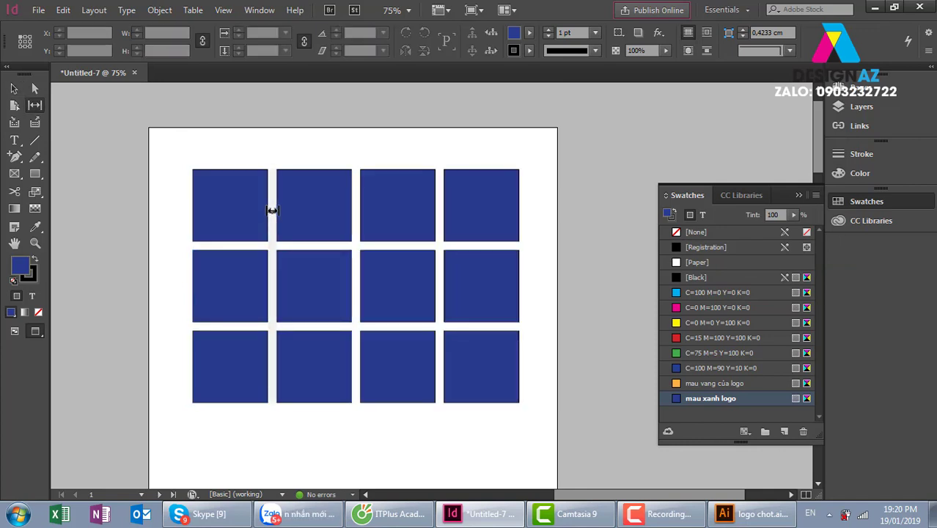
mouse_move(272, 209)
mouse_down()
mouse_move(303, 210)
mouse_move(262, 201)
mouse_move(290, 200)
mouse_up()
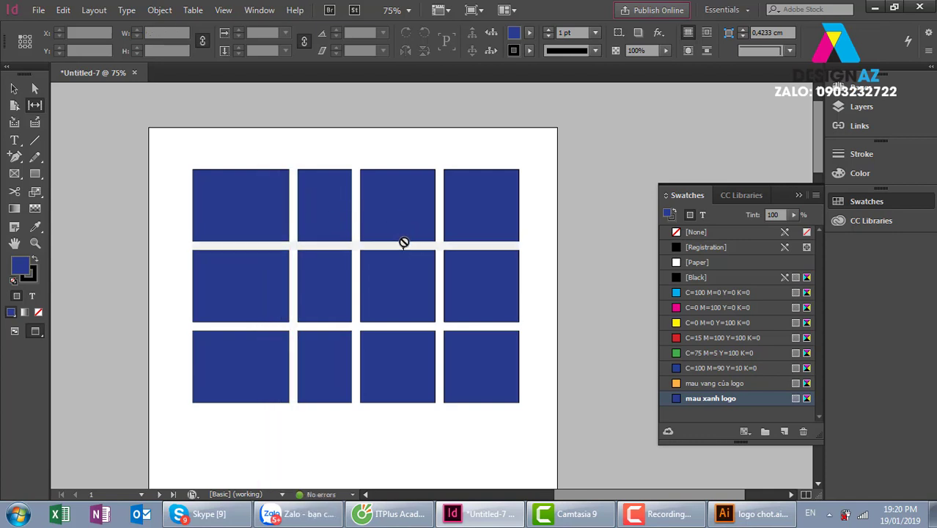
mouse_move(404, 242)
mouse_down()
mouse_move(410, 270)
mouse_move(411, 235)
mouse_move(409, 281)
mouse_up()
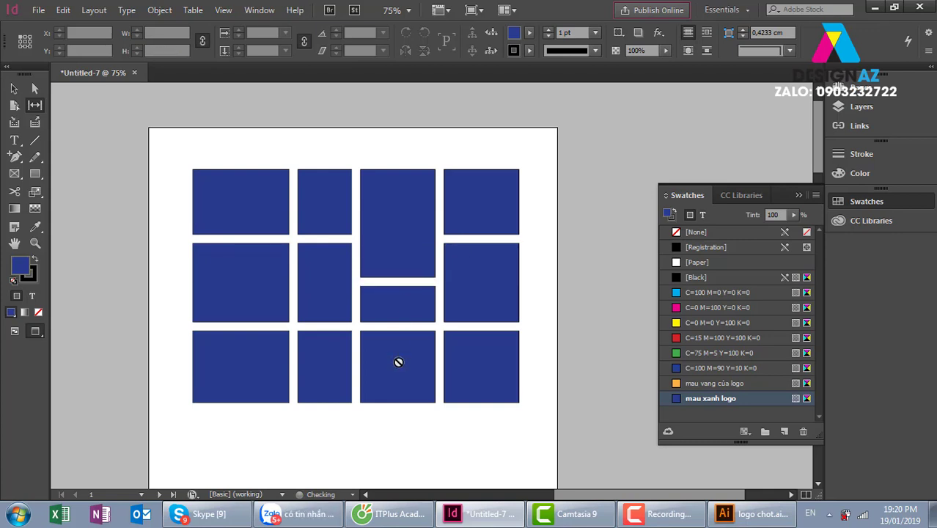
drag(404, 326, 404, 367)
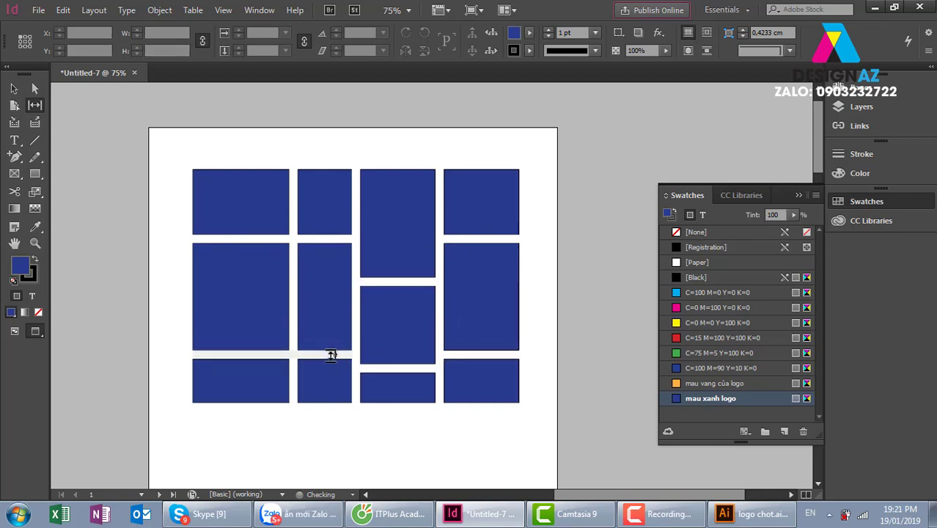
drag(331, 355, 331, 307)
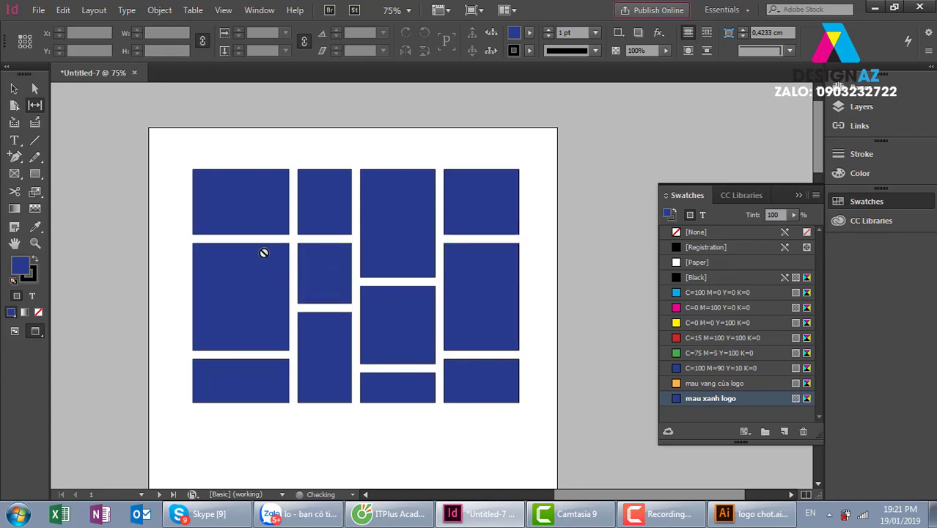
drag(247, 239, 248, 271)
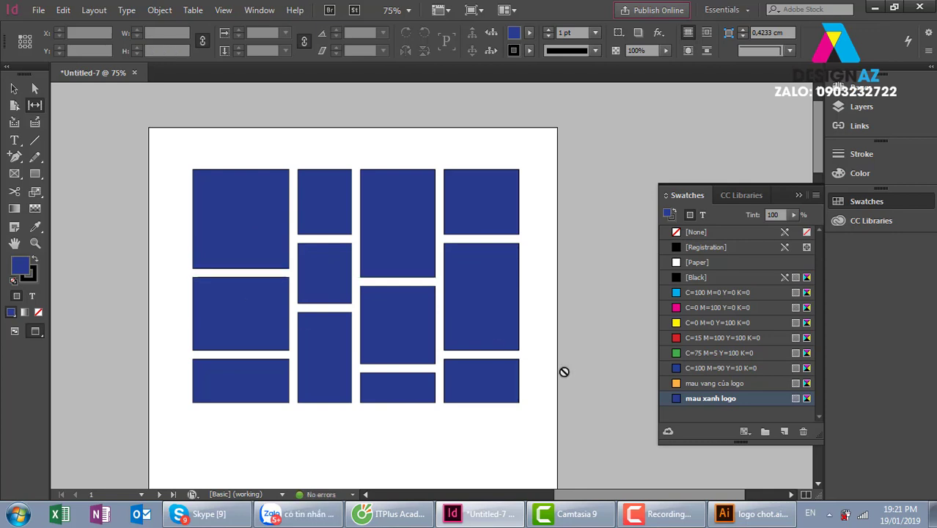
click(13, 88)
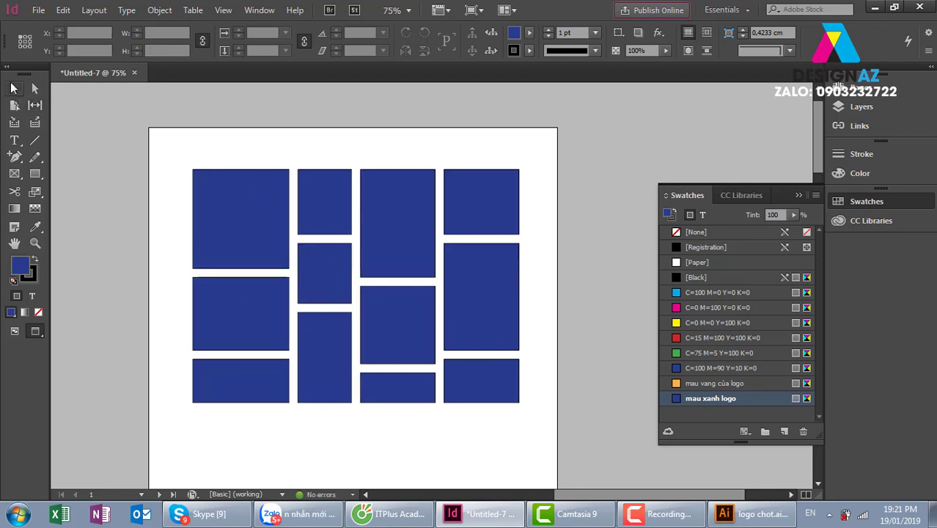
- Place 01-jay-chou-cover in the top-left frame and the blonde woman's photo in the second-column top frame
click(265, 212)
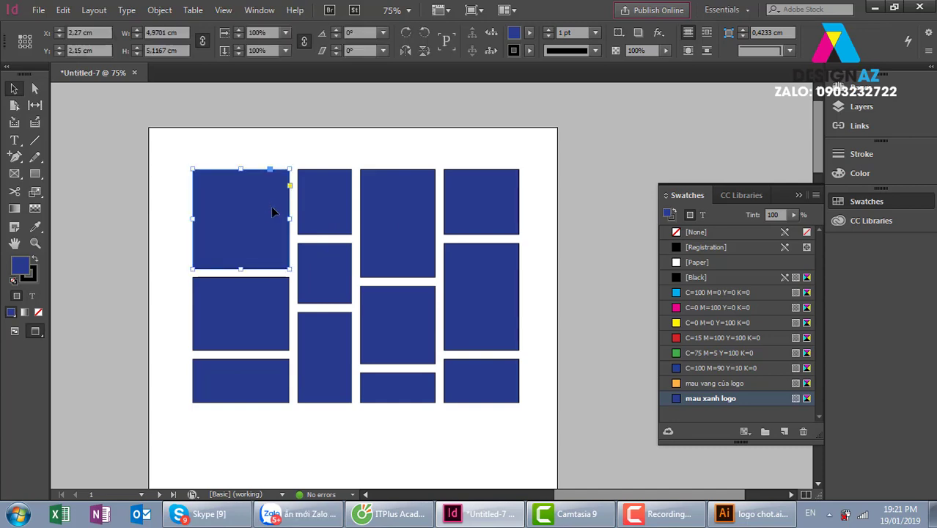
key(ctrl+d)
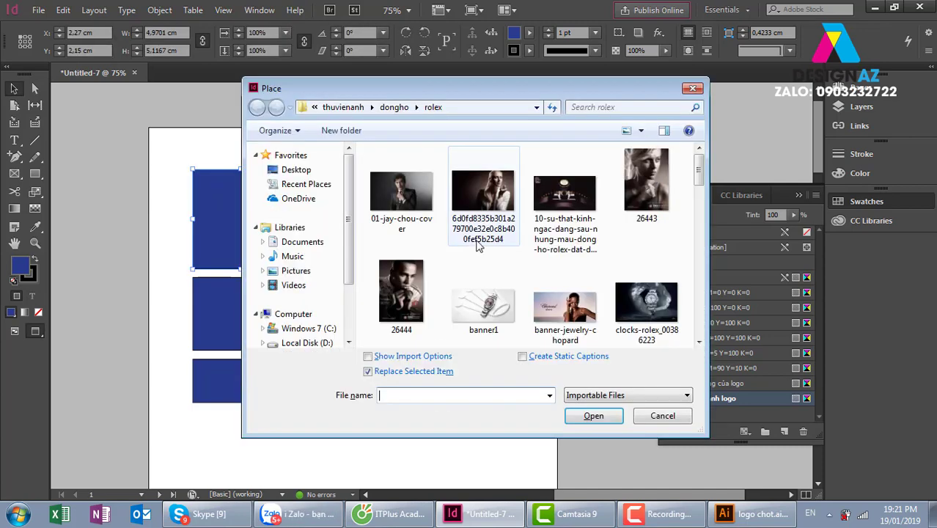
click(402, 192)
click(617, 422)
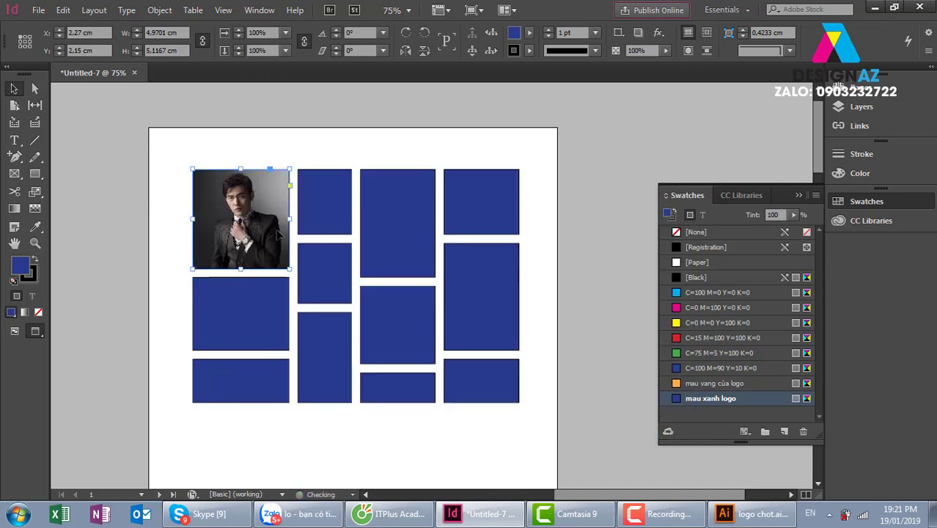
click(330, 208)
key(ctrl+d)
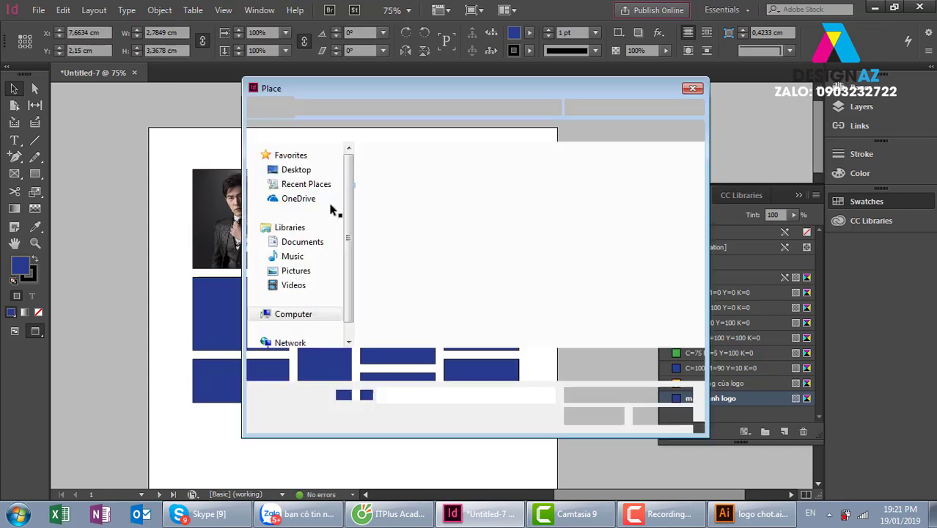
click(484, 194)
click(593, 416)
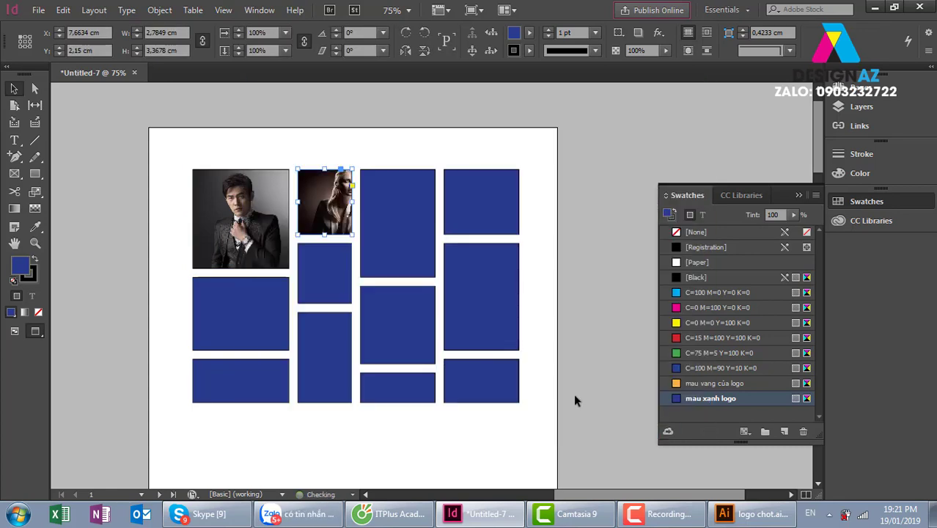
- Place photo 26443 in the tall third-column frame and banner1 in the right-column frame
click(398, 198)
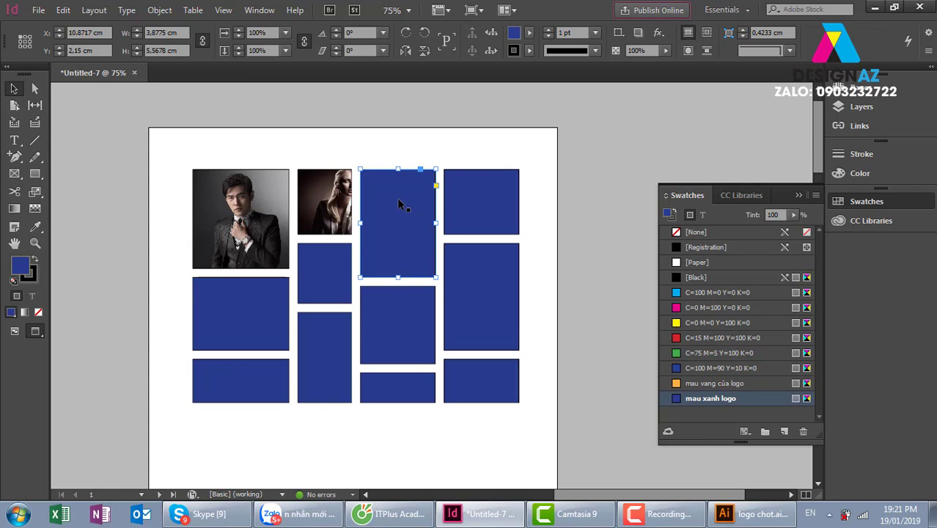
key(ctrl+d)
click(648, 180)
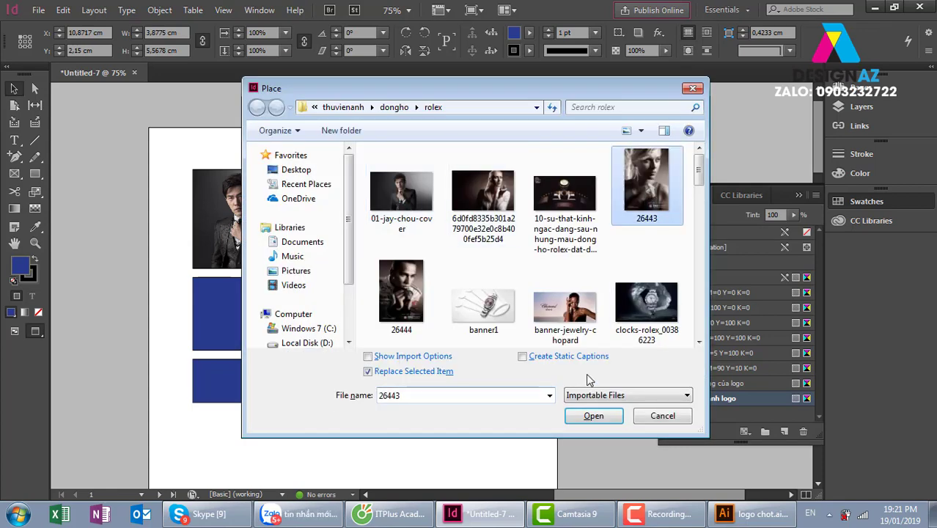
click(592, 416)
click(264, 350)
click(502, 310)
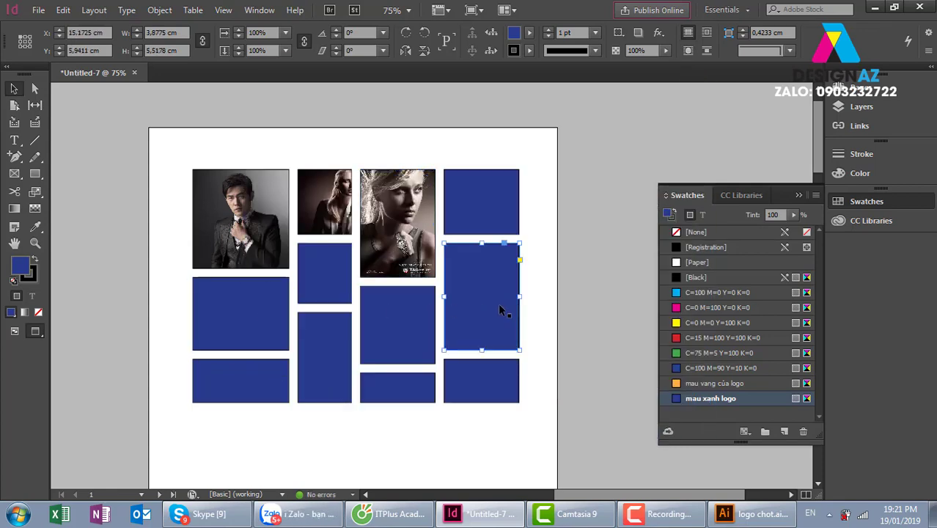
key(ctrl+d)
click(501, 310)
click(594, 416)
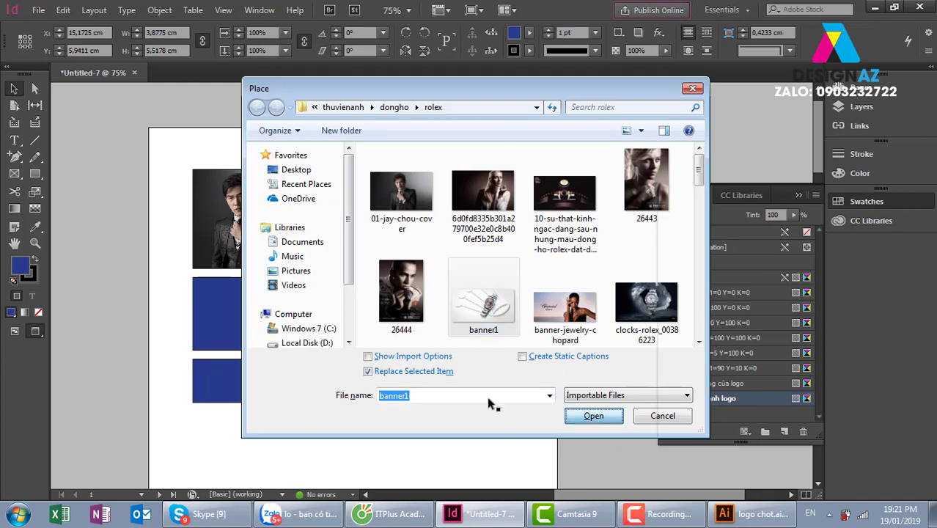
- Place clocks-rolex_00386223 in the left-middle frame and the blue Sky-Dweller banner in the third column
click(249, 314)
key(ctrl+d)
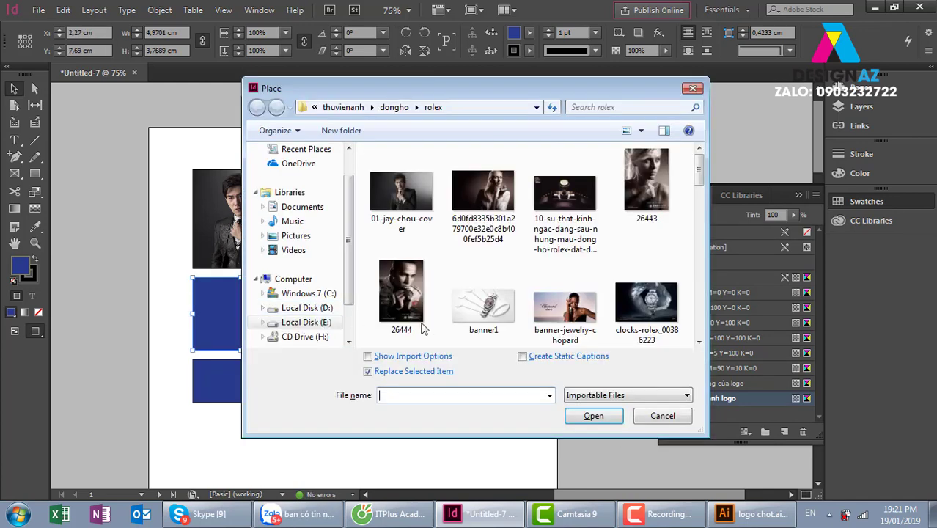
click(646, 300)
click(593, 421)
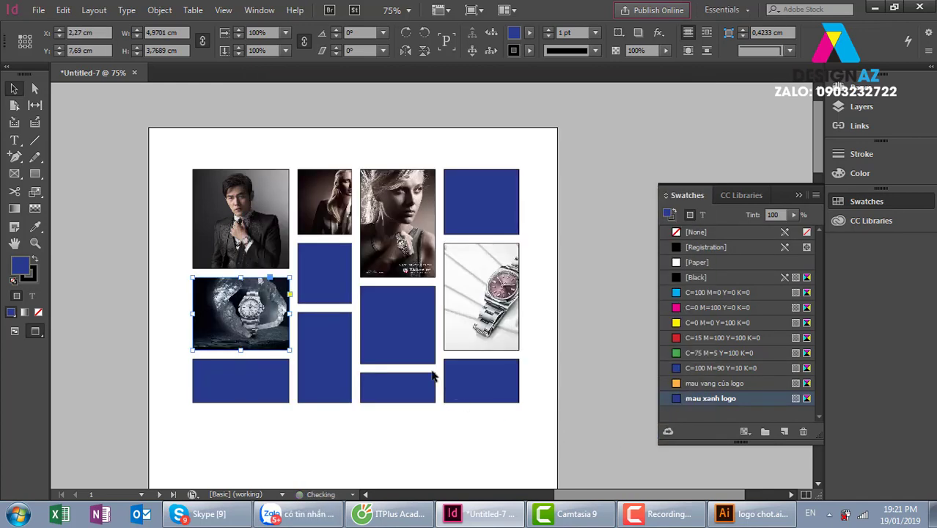
click(404, 324)
key(ctrl+d)
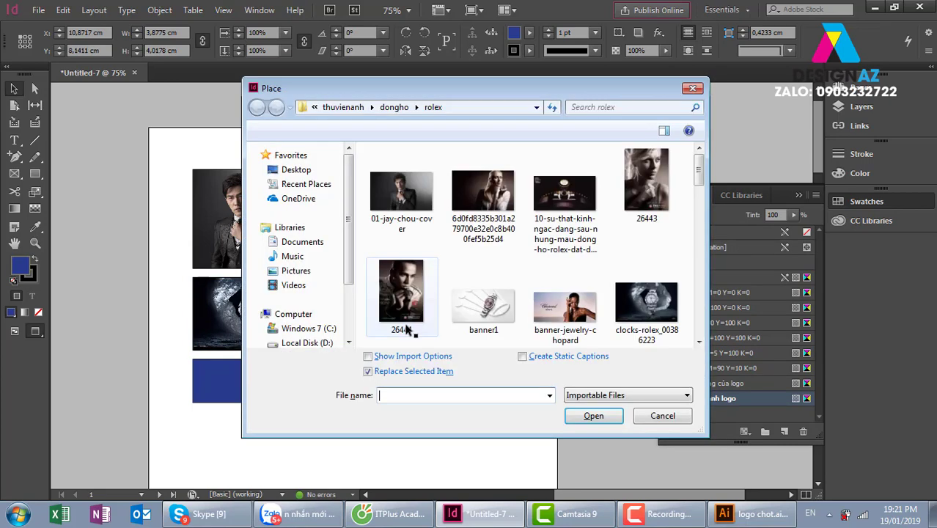
drag(701, 170, 698, 226)
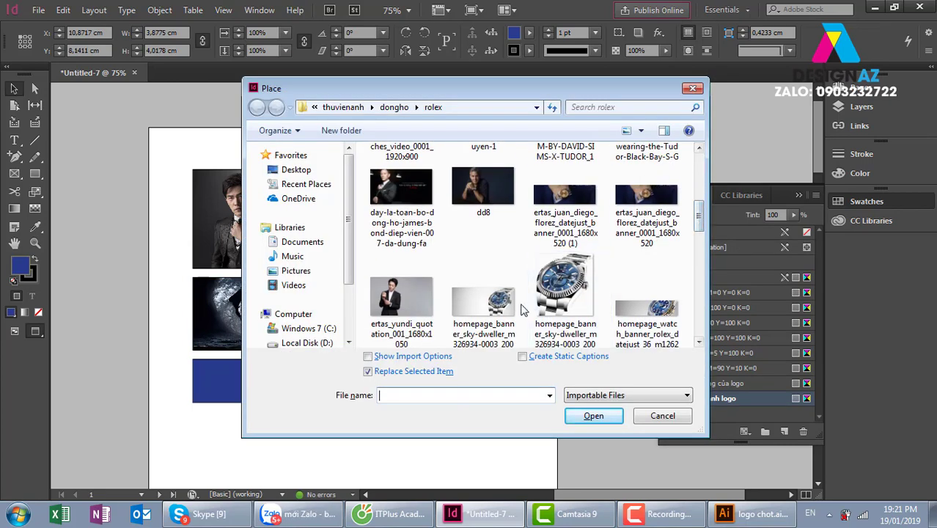
click(565, 288)
click(603, 421)
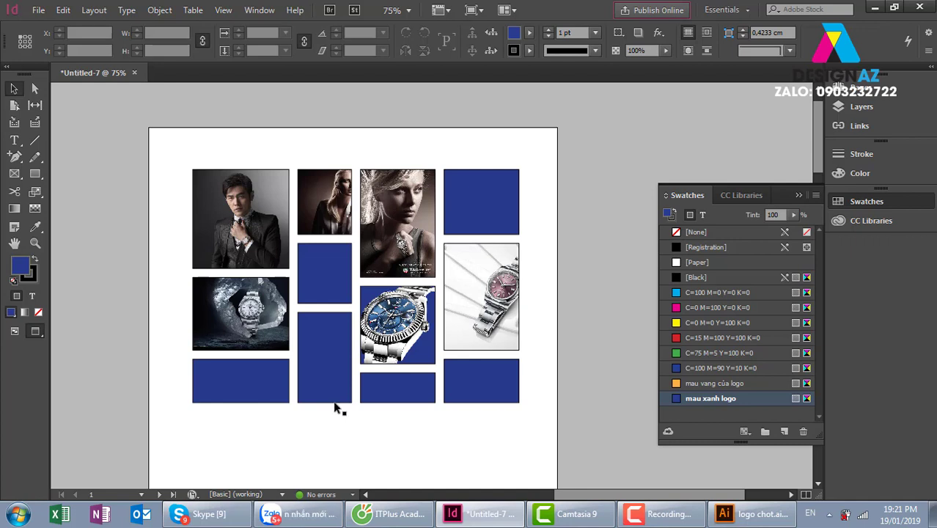
- Marquee-select all the collage frames
drag(175, 144, 556, 434)
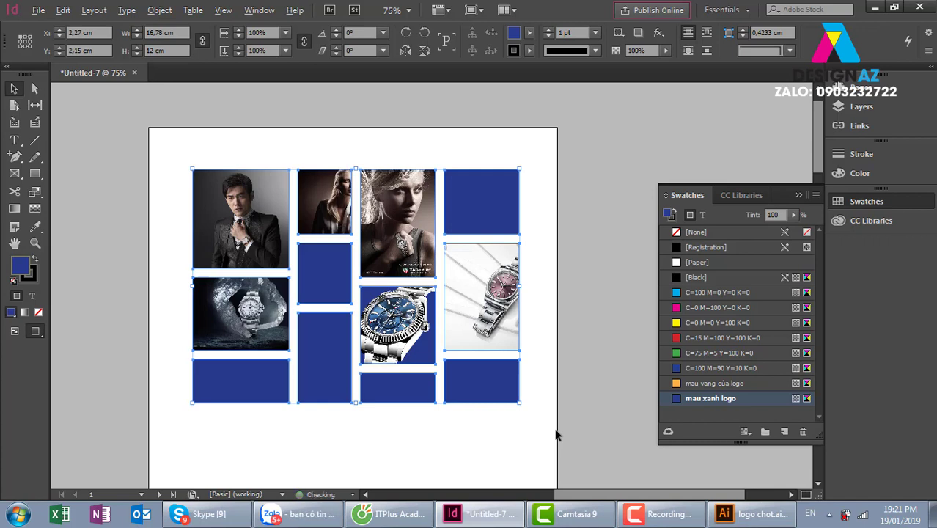
click(588, 154)
click(413, 217)
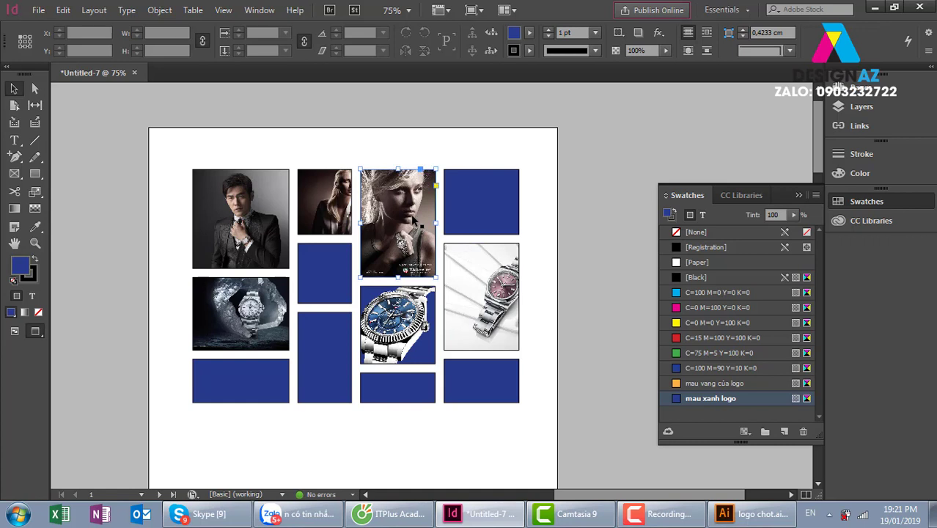
click(295, 164)
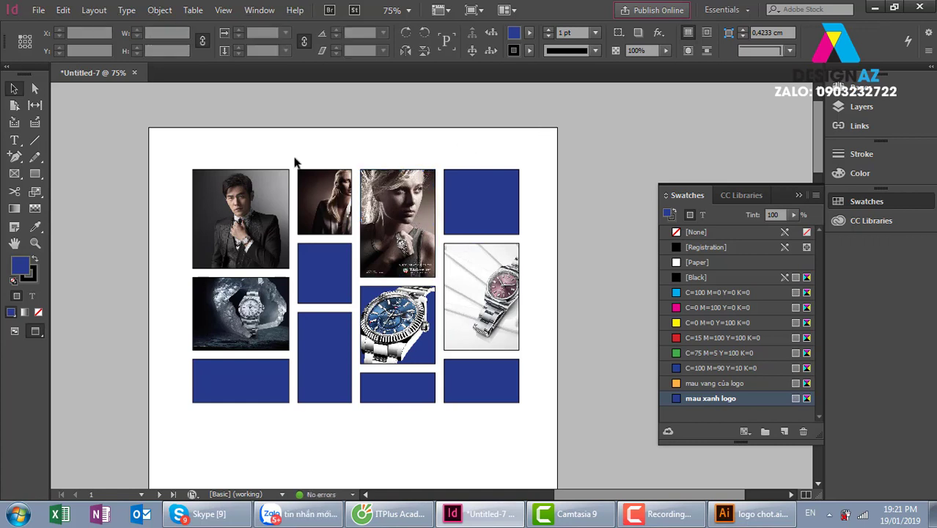
drag(150, 131, 546, 453)
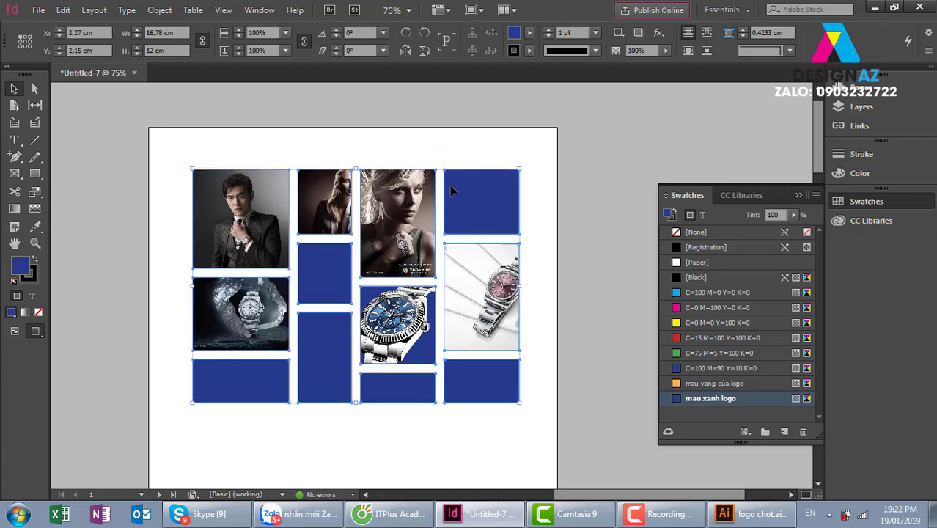
- Close every column and row gap in the collage to 0 cm using the Gap tool
click(35, 106)
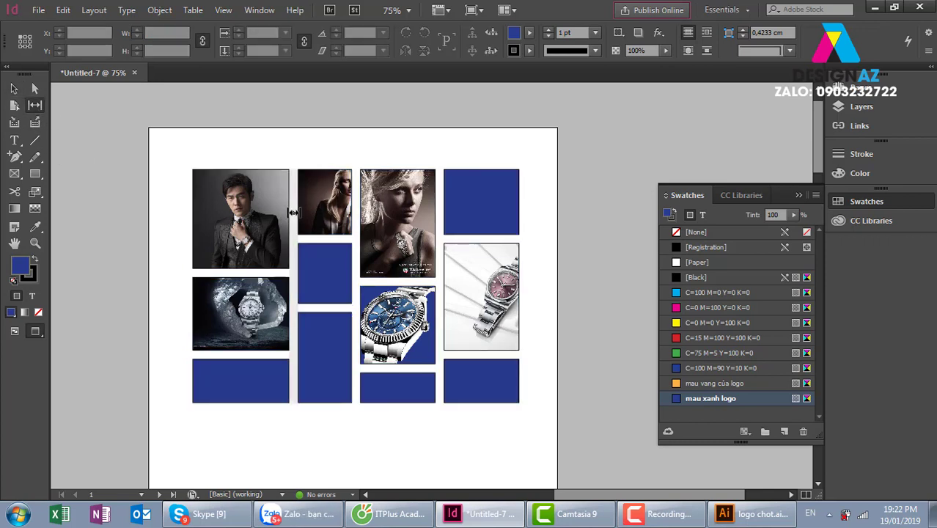
drag(293, 212, 301, 213)
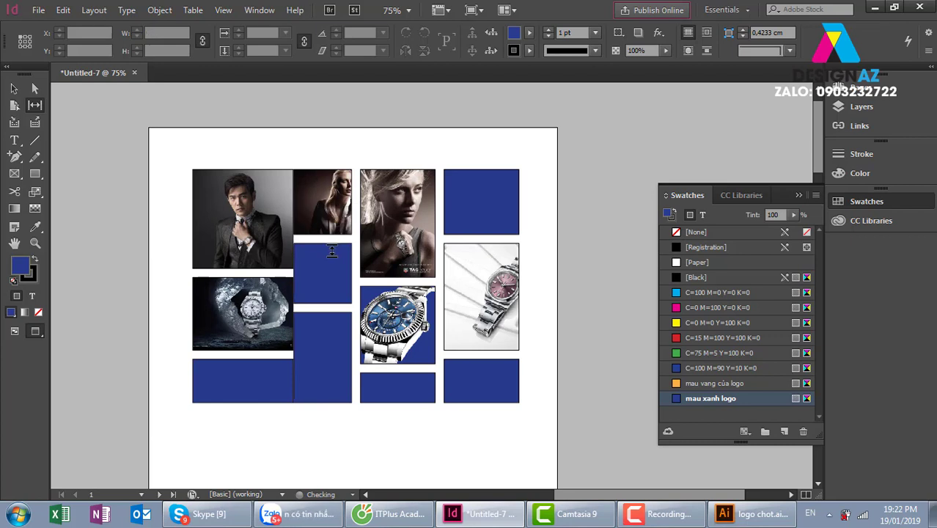
drag(330, 239, 330, 244)
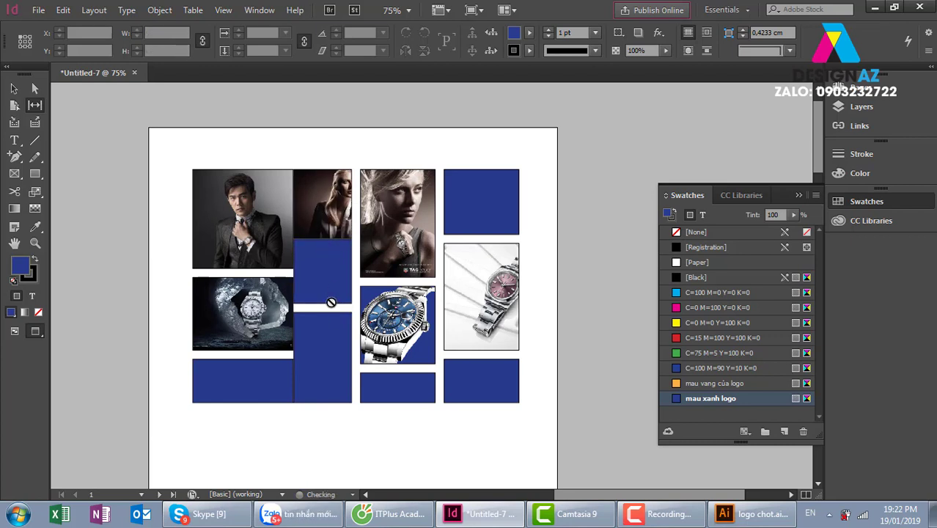
drag(333, 311, 336, 315)
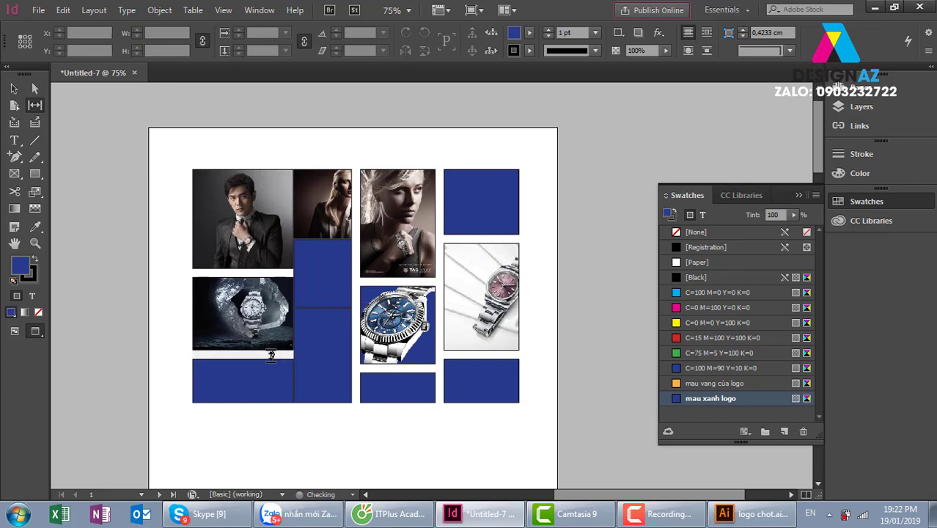
drag(270, 355, 270, 359)
drag(264, 272, 265, 277)
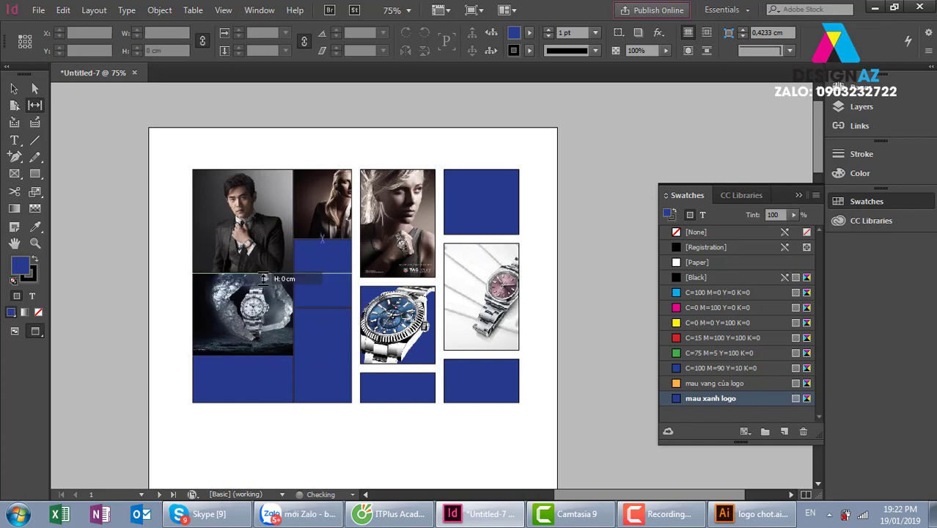
drag(440, 221, 477, 242)
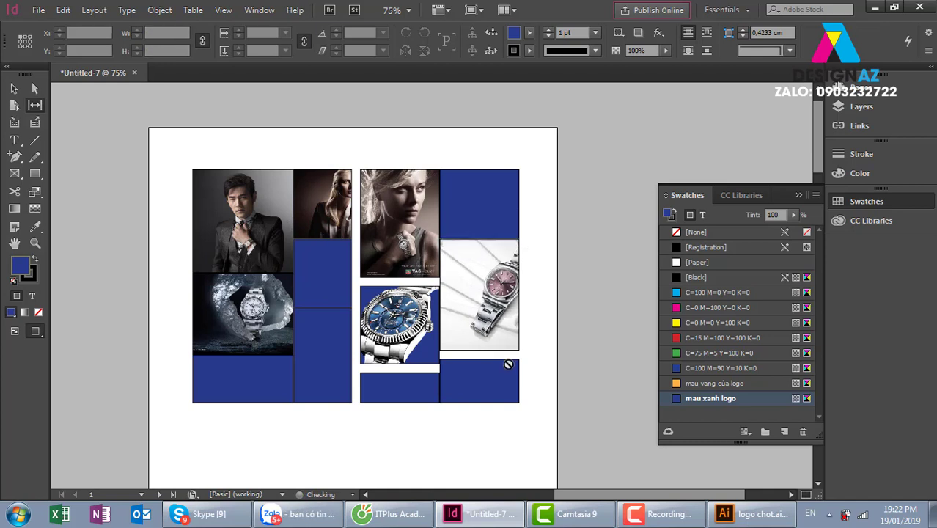
drag(498, 353, 498, 360)
drag(356, 323, 356, 322)
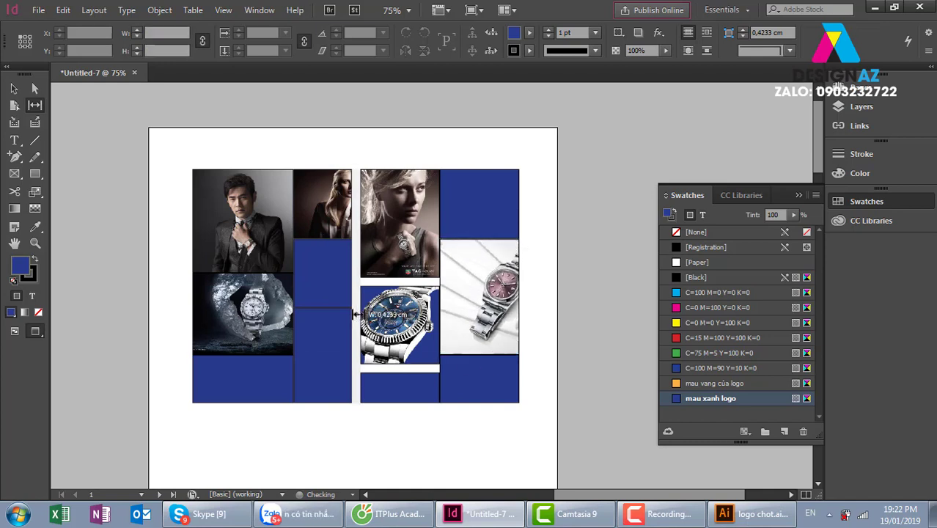
drag(400, 282, 414, 288)
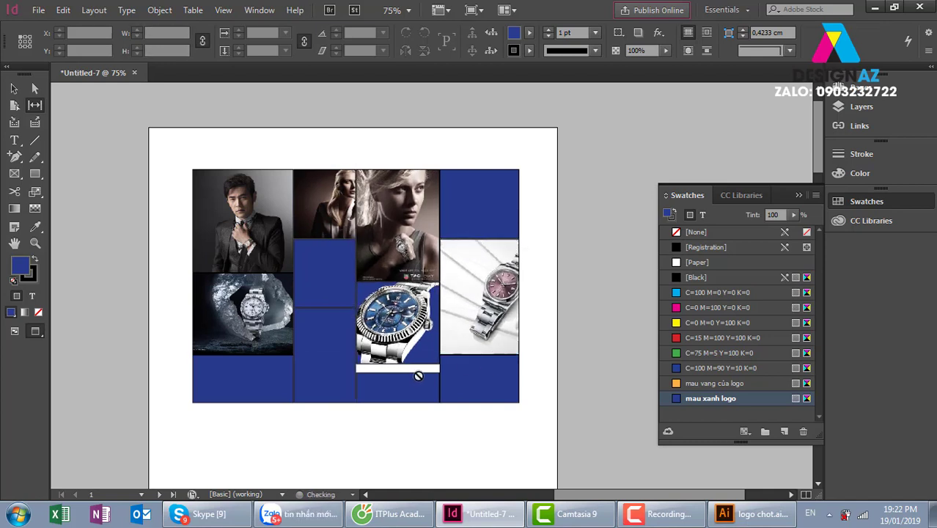
drag(418, 372, 418, 368)
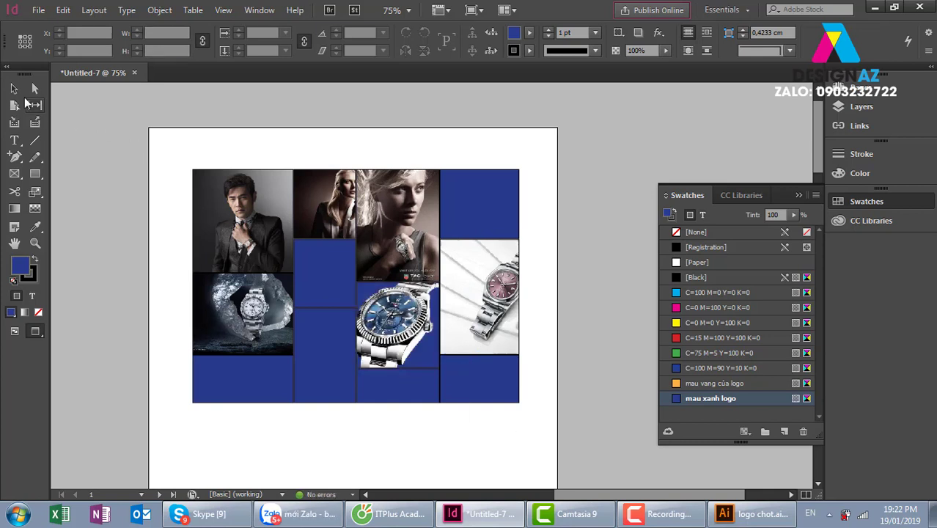
- Fill the second-column upper block red, the top-right block magenta and the bottom-right block logo orange
click(14, 88)
click(325, 280)
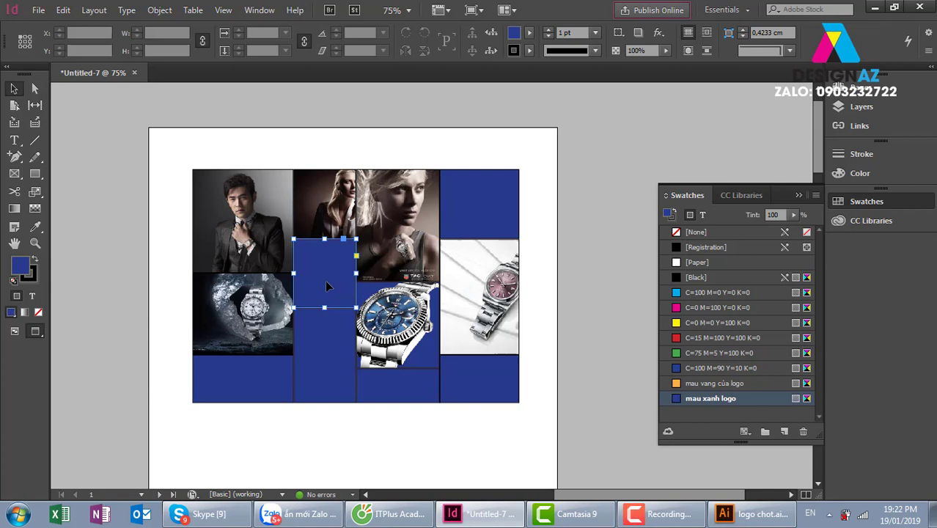
click(690, 337)
click(473, 213)
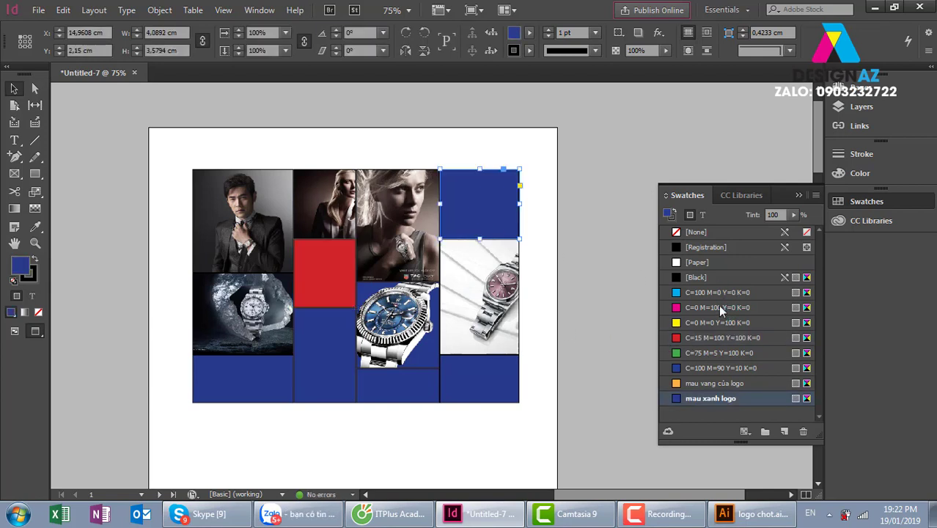
click(718, 307)
click(485, 382)
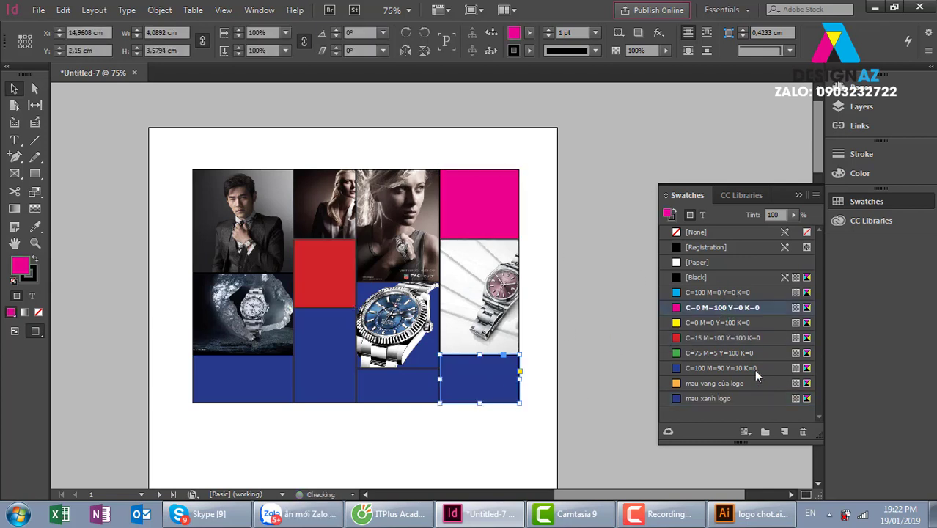
click(693, 382)
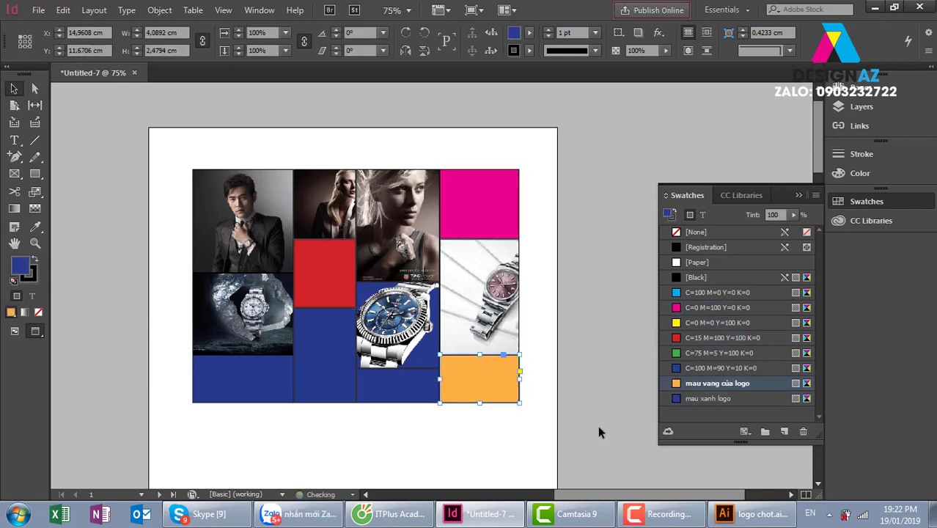
- Fill the bottom-middle block green and the bottom-left block cyan, then select all collage frames
click(477, 454)
click(382, 399)
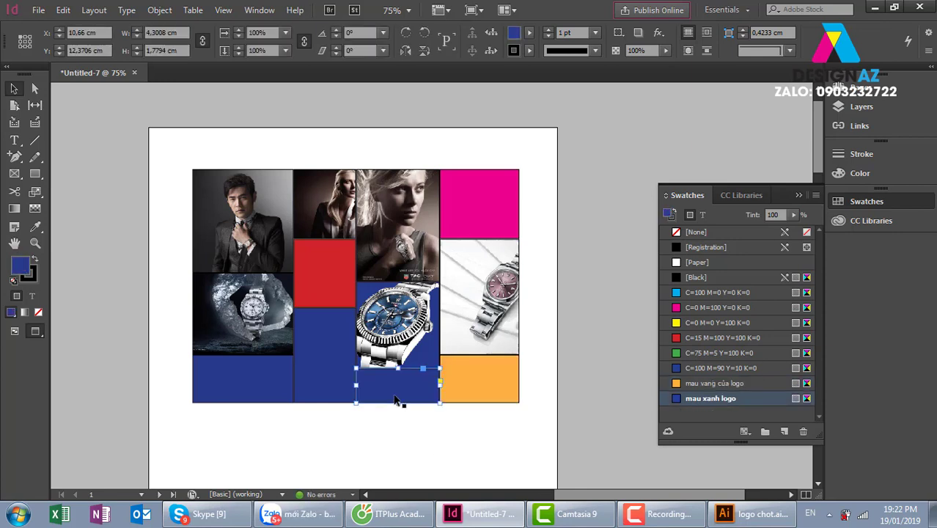
click(715, 353)
click(224, 377)
click(716, 292)
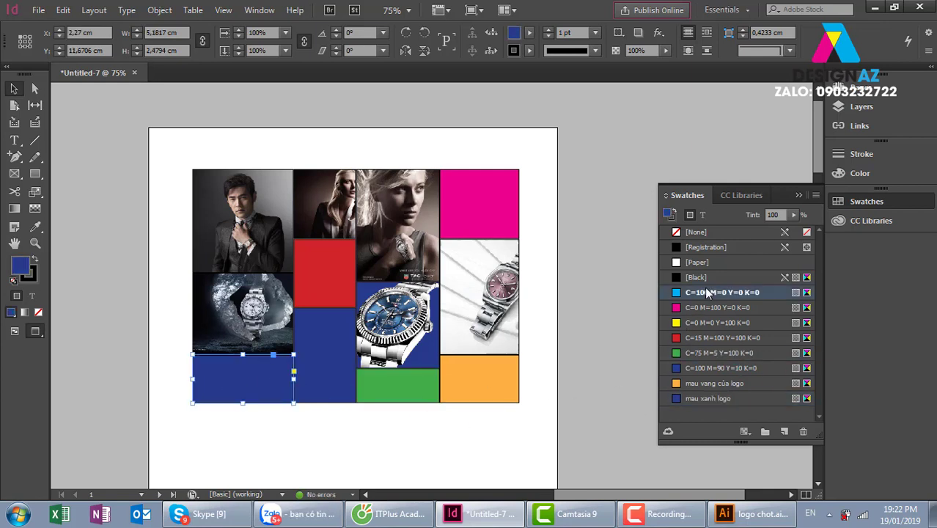
click(597, 216)
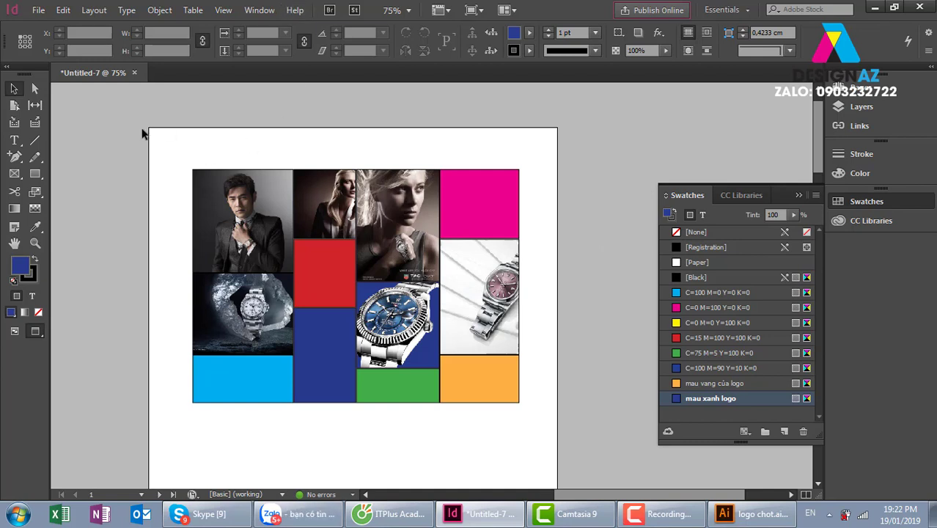
drag(143, 130, 554, 449)
- Delete the collage and draw a new blue rectangle, about 13.2 × 9.4 cm, on the upper page
key(Delete)
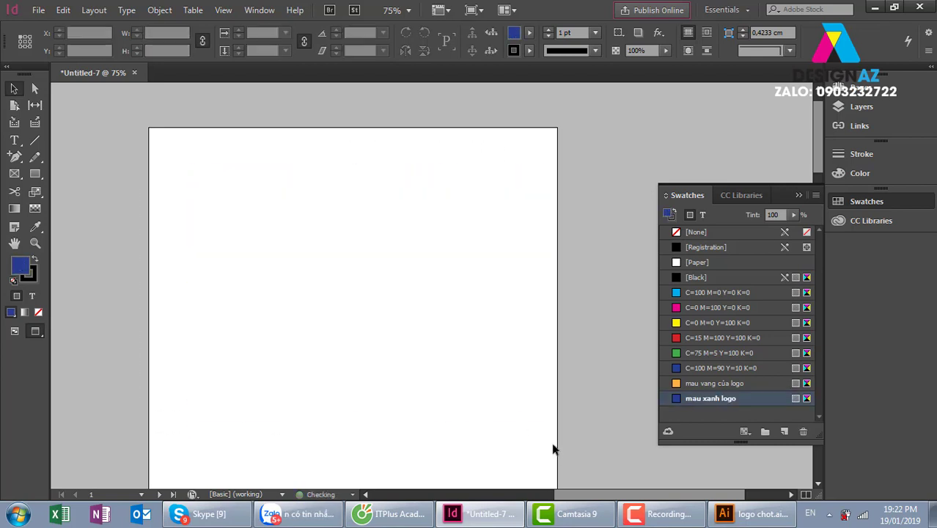
click(35, 174)
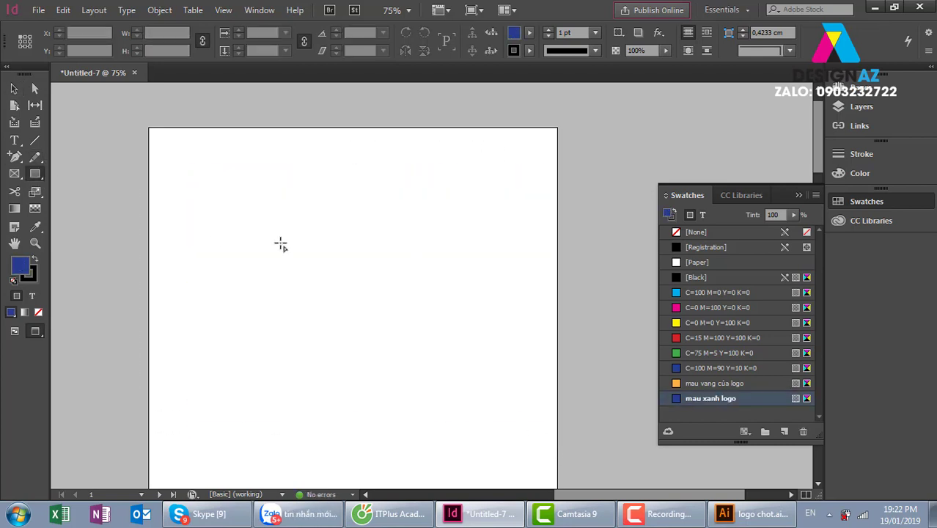
drag(217, 192, 476, 376)
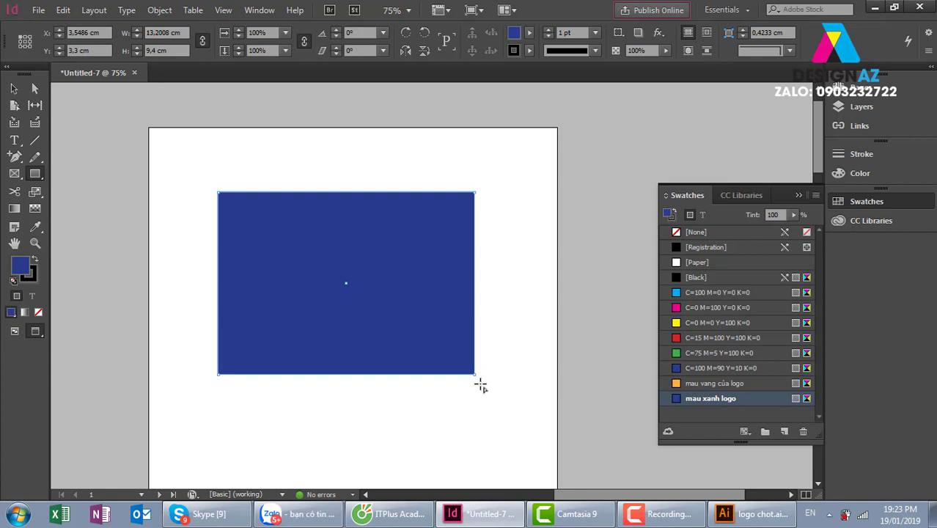
click(14, 89)
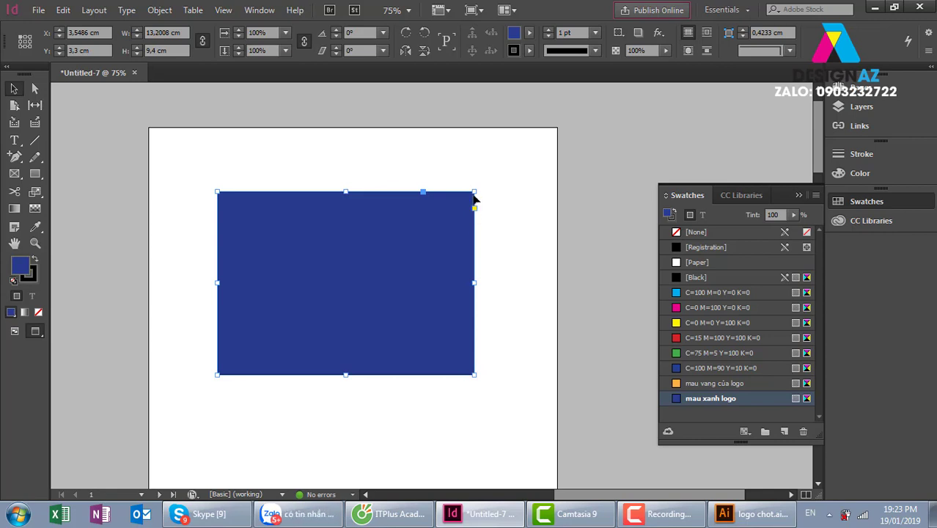
- Drag the rectangle's live-corner diamond until every corner radius reads about 2.03 cm
click(476, 208)
drag(475, 193, 456, 218)
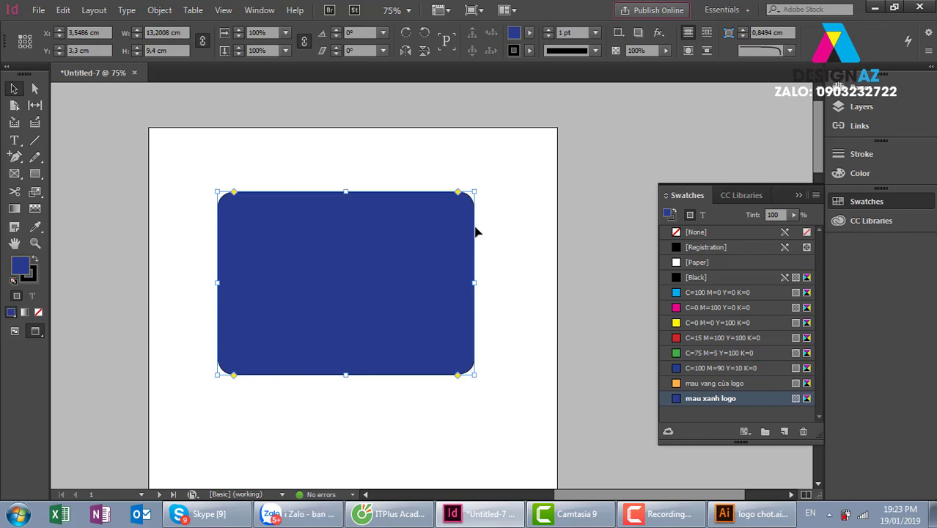
drag(457, 192, 435, 194)
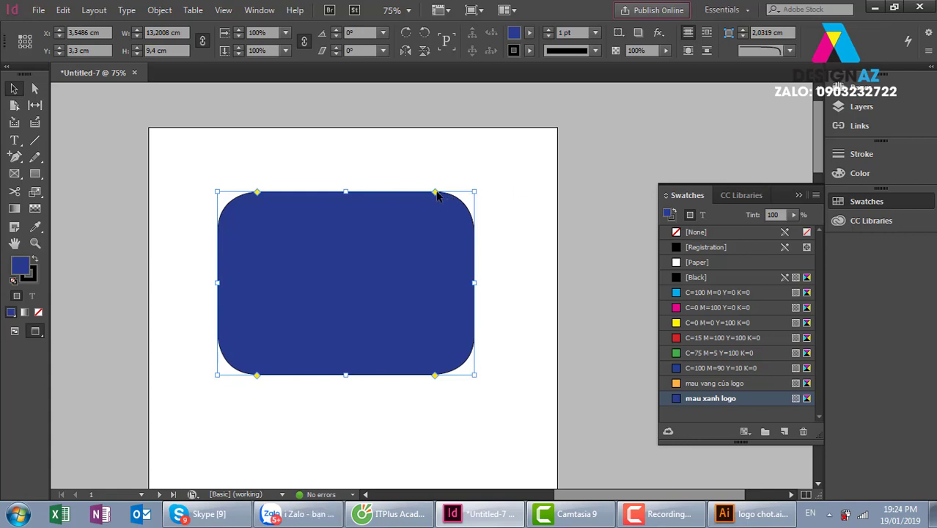
- Square the top-right and bottom-left live corners of the blue frame
drag(435, 192, 490, 189)
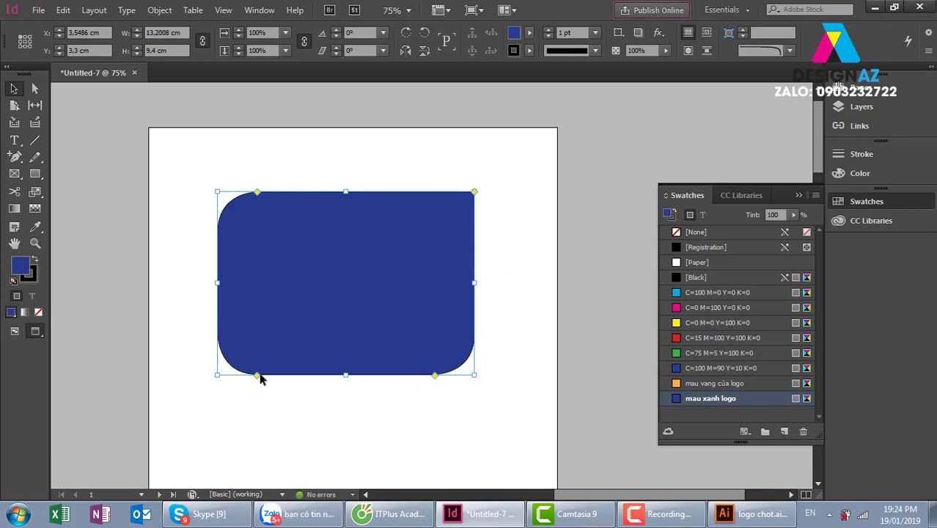
drag(257, 375, 214, 376)
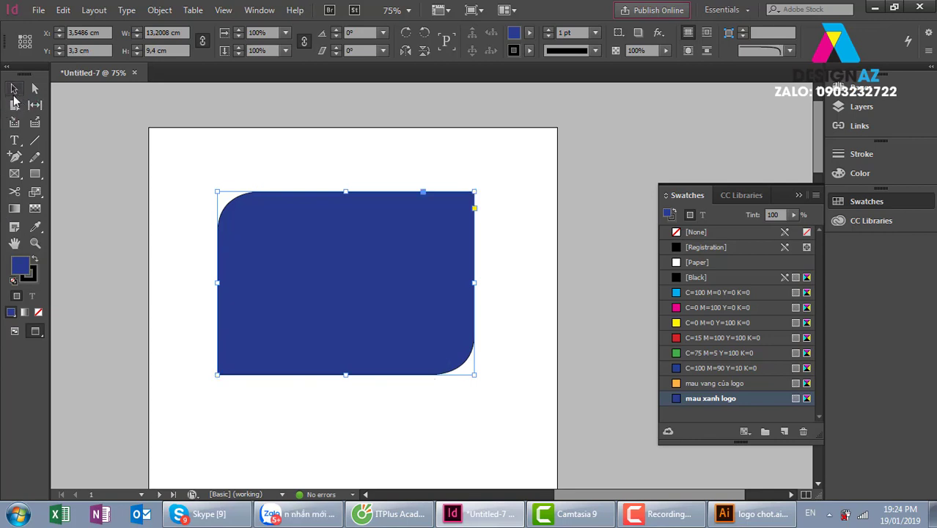
click(396, 157)
- Place and fit the woman's portrait photo in the frame, then undo it and the corner rounding
click(392, 233)
key(ctrl+d)
click(482, 191)
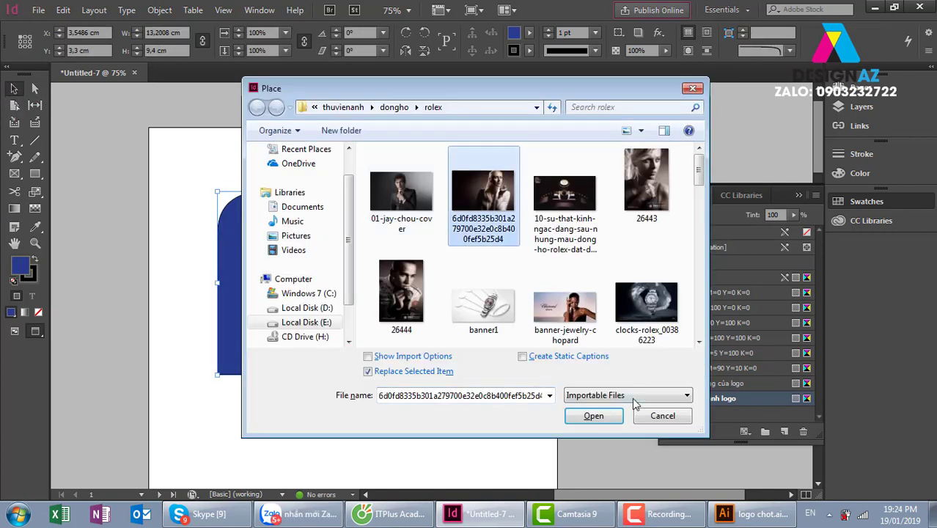
click(594, 416)
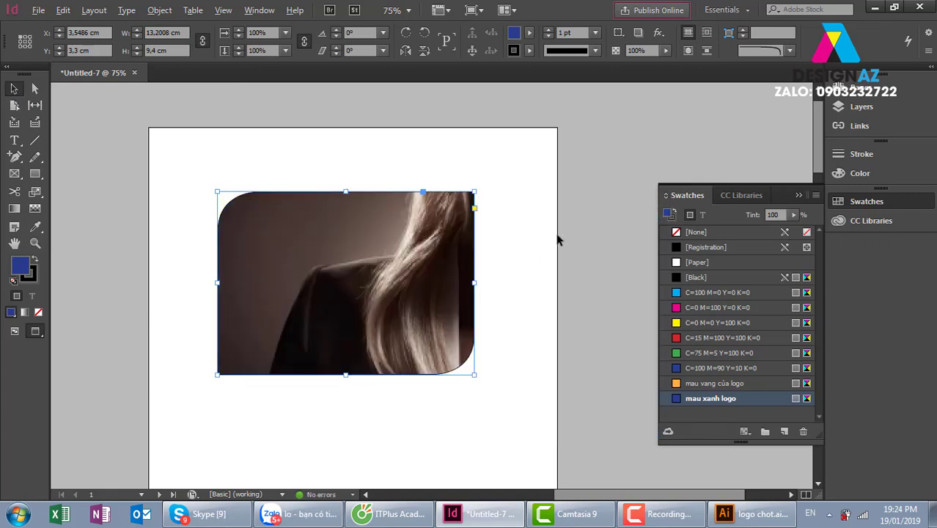
key(ctrl+alt+shift+c)
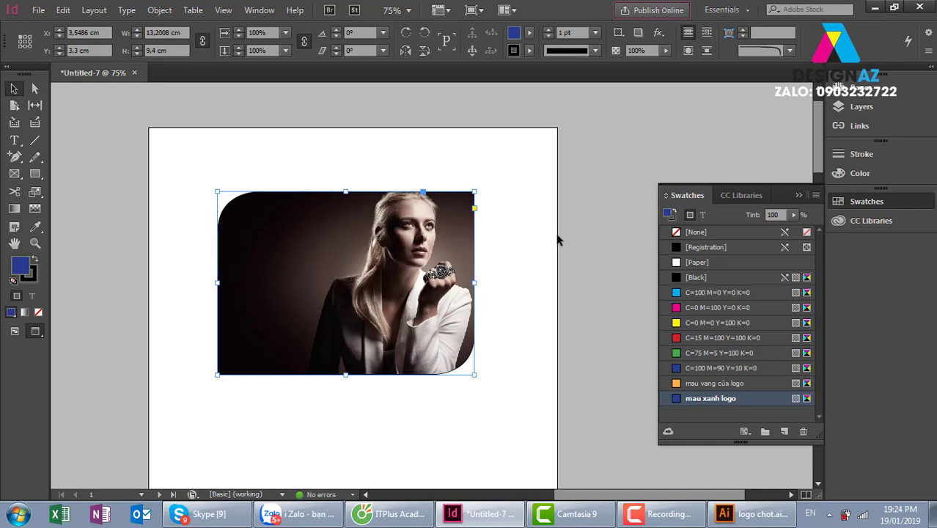
key(ctrl+z)
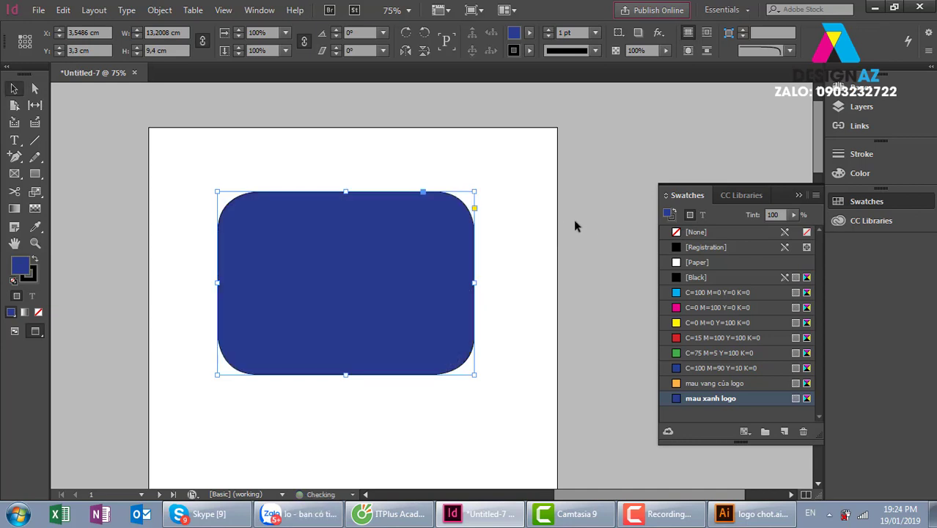
key(ctrl+z)
key(ctrl+z)
- Round all four corners with live corners, then square the top-right and bottom-left corners
click(556, 254)
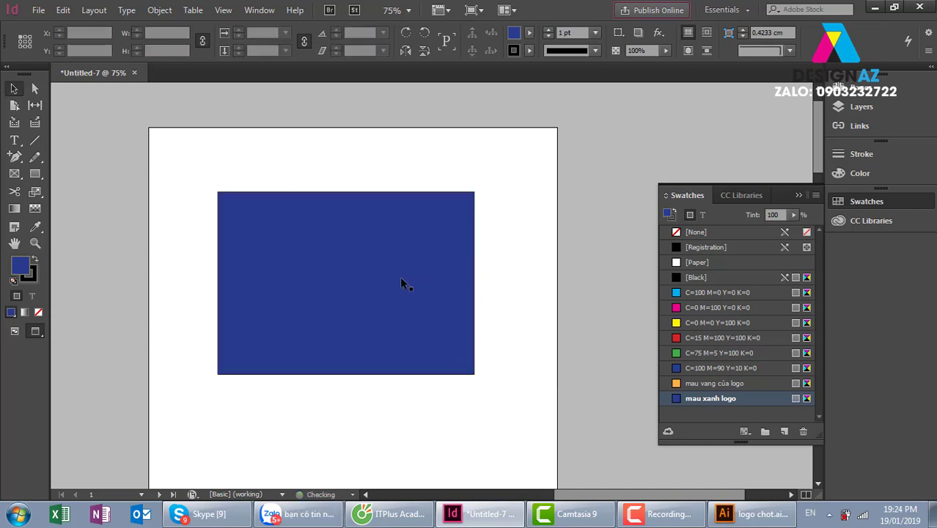
click(387, 281)
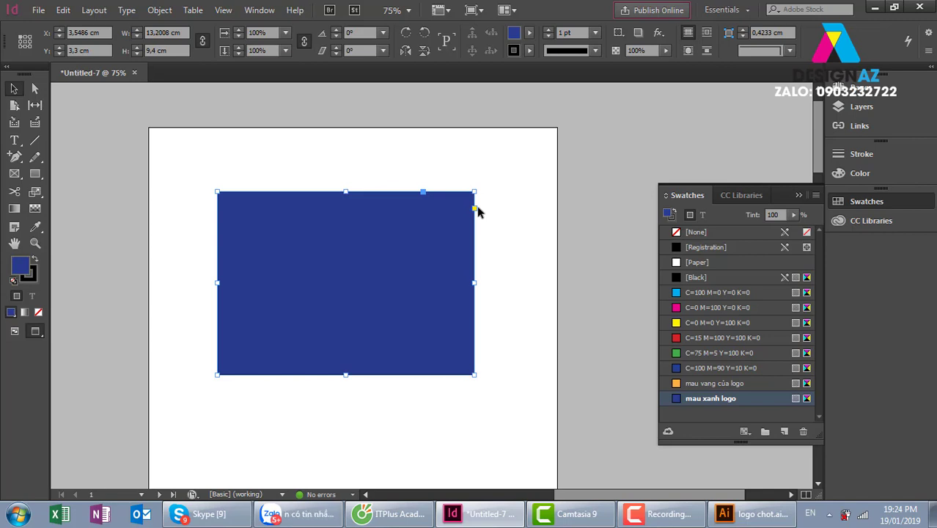
click(475, 211)
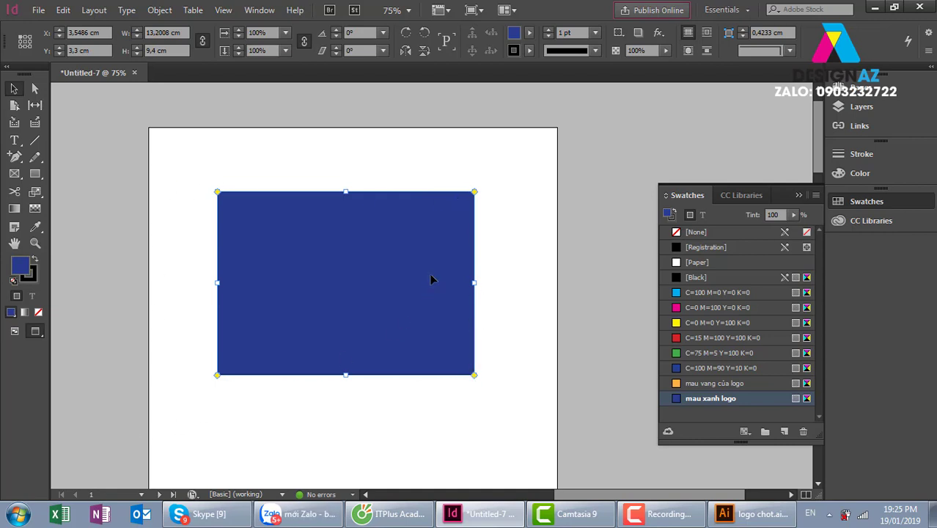
drag(474, 192, 429, 225)
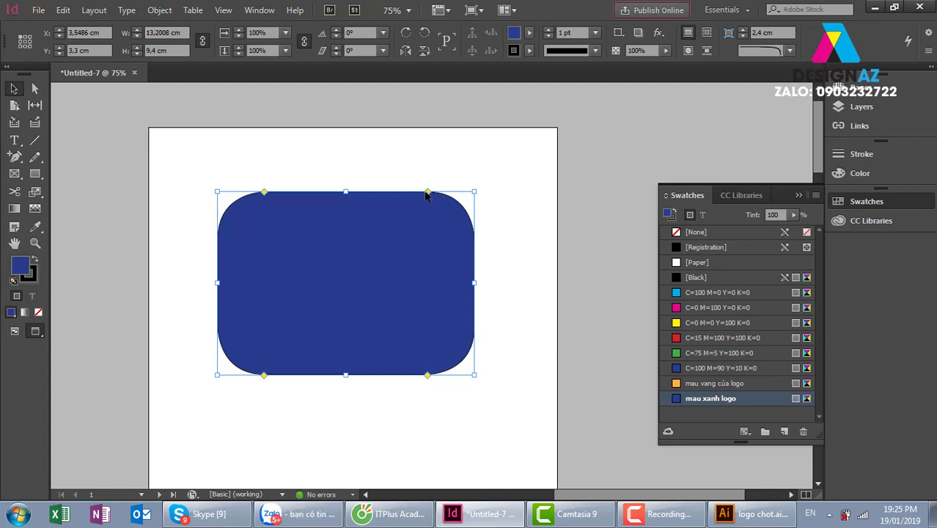
mouse_move(428, 193)
mouse_down()
mouse_move(489, 196)
mouse_move(477, 189)
mouse_up()
drag(264, 379, 176, 382)
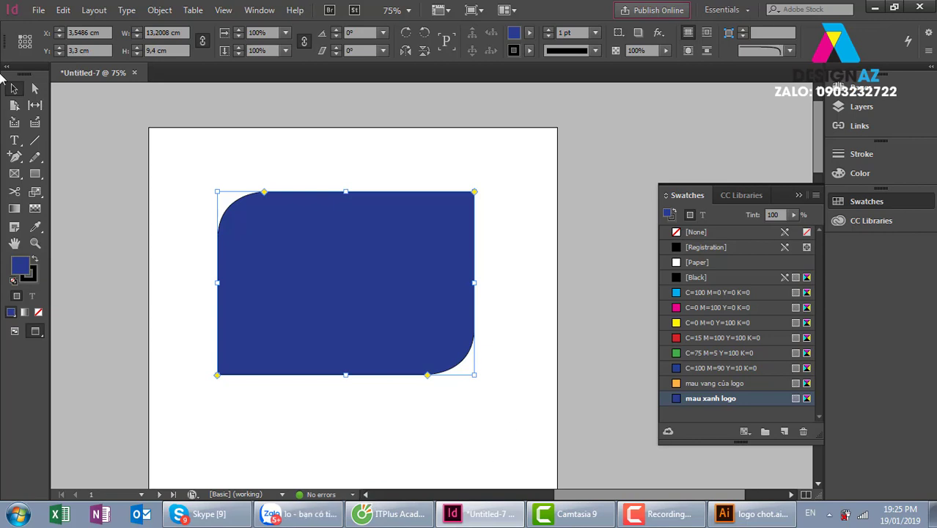
- Undo the last corner edit and nudge the rectangle to X 4.2937 cm, Y 3.1 cm
click(350, 163)
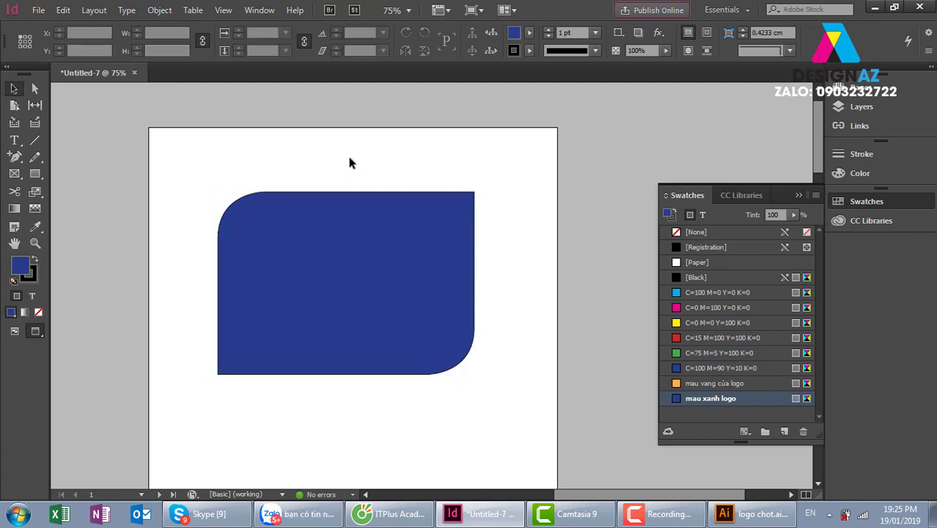
key(ctrl+z)
key(ctrl+z)
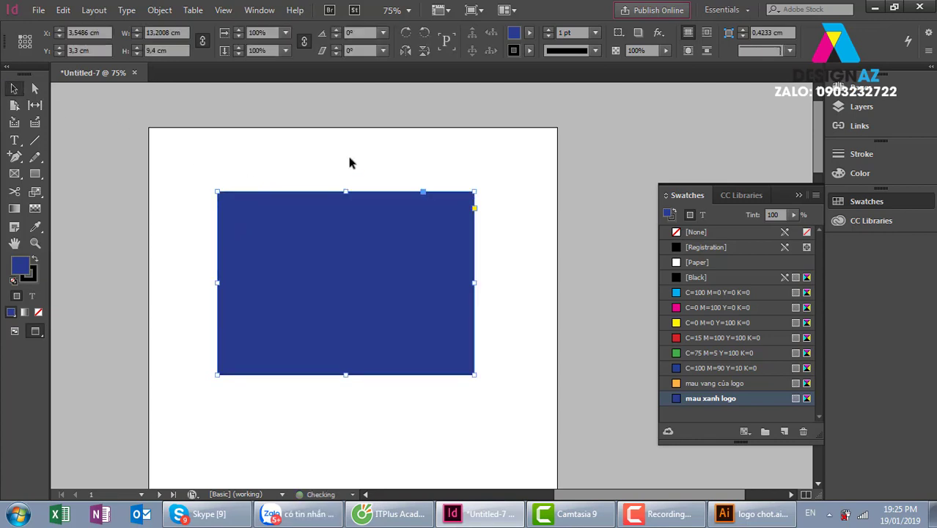
drag(378, 262, 391, 259)
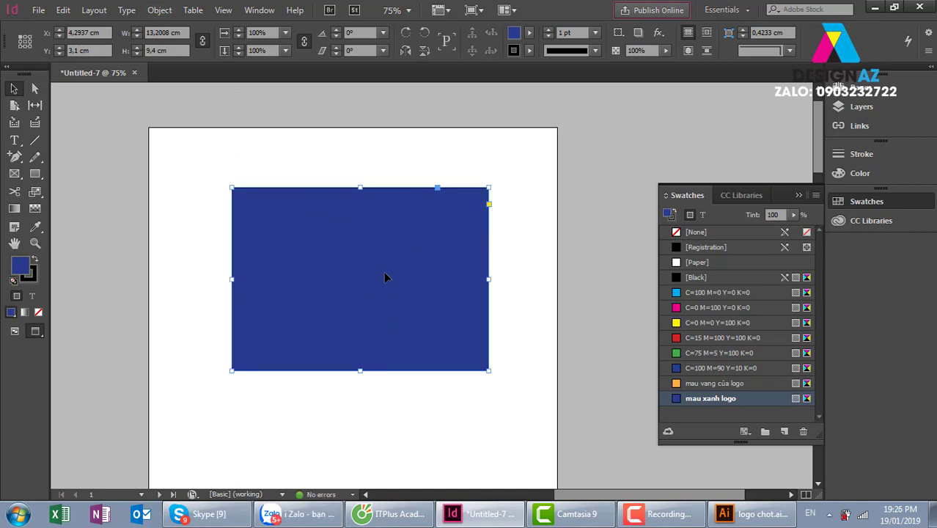
- Open Object > Corner Options, move the dialog aside, and set the top-left corner to Rounded
click(160, 10)
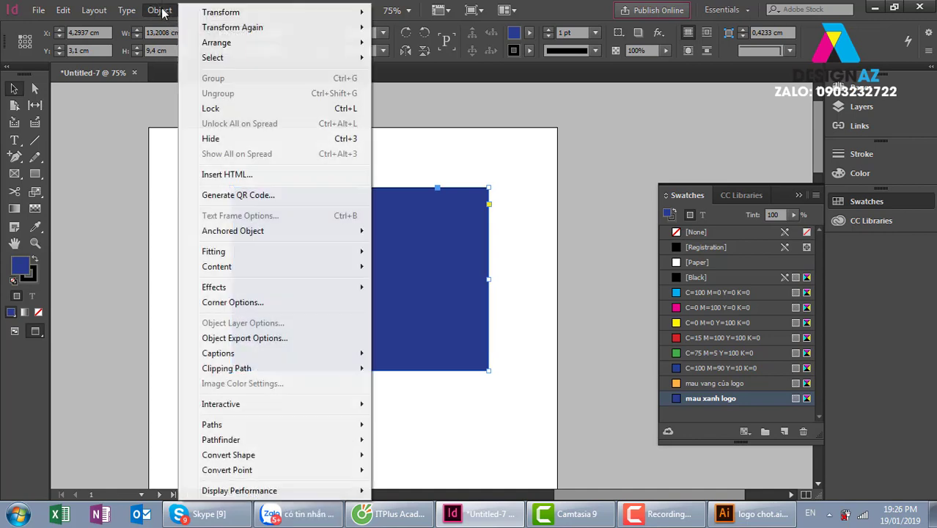
click(278, 305)
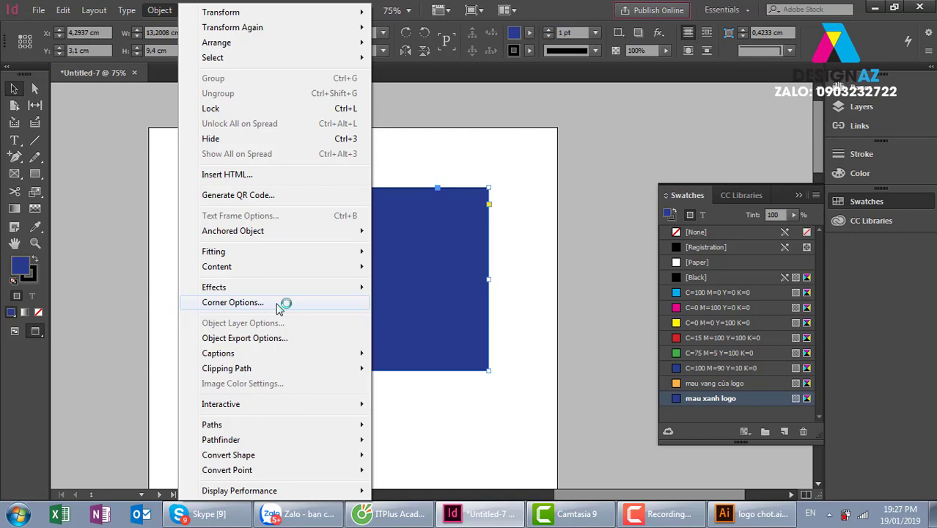
click(276, 304)
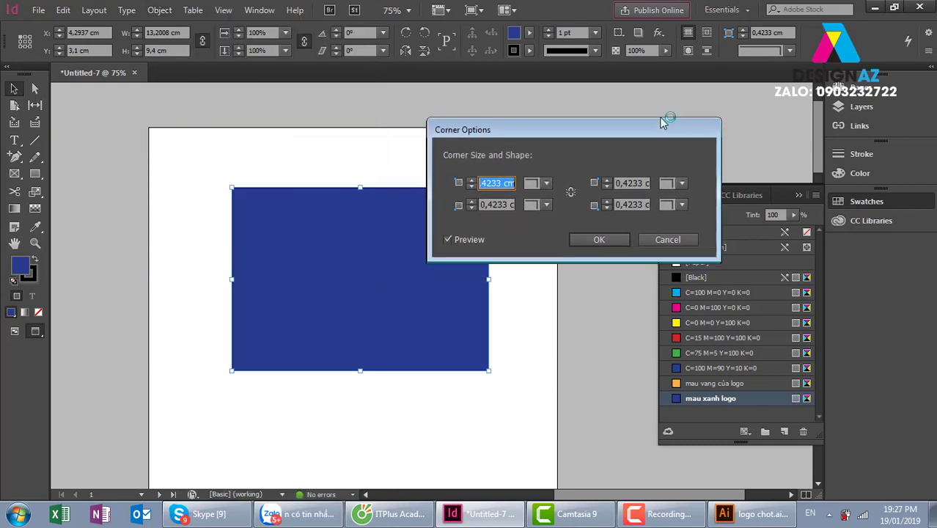
drag(277, 149, 678, 103)
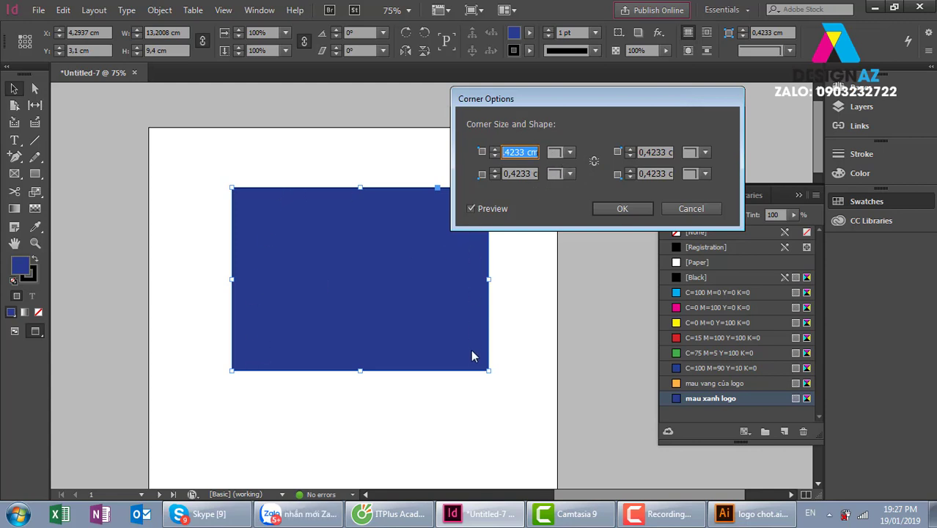
click(572, 154)
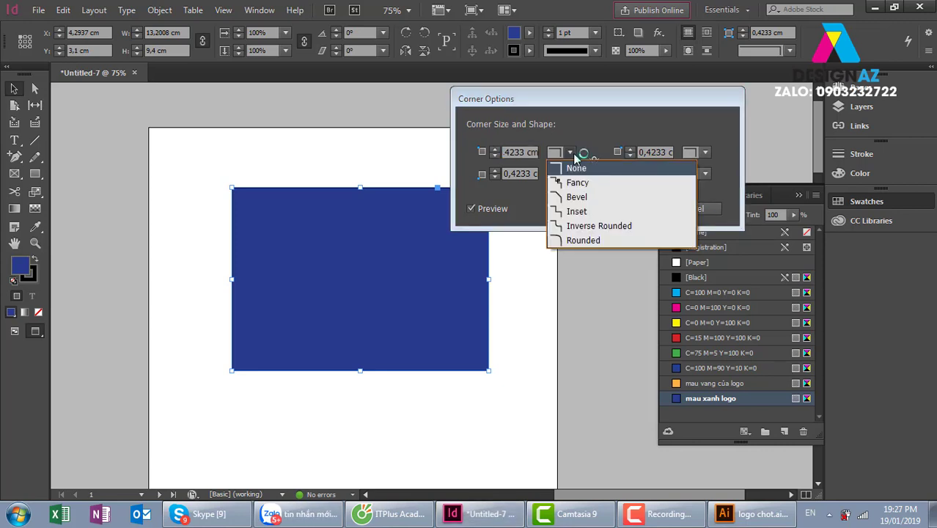
click(583, 240)
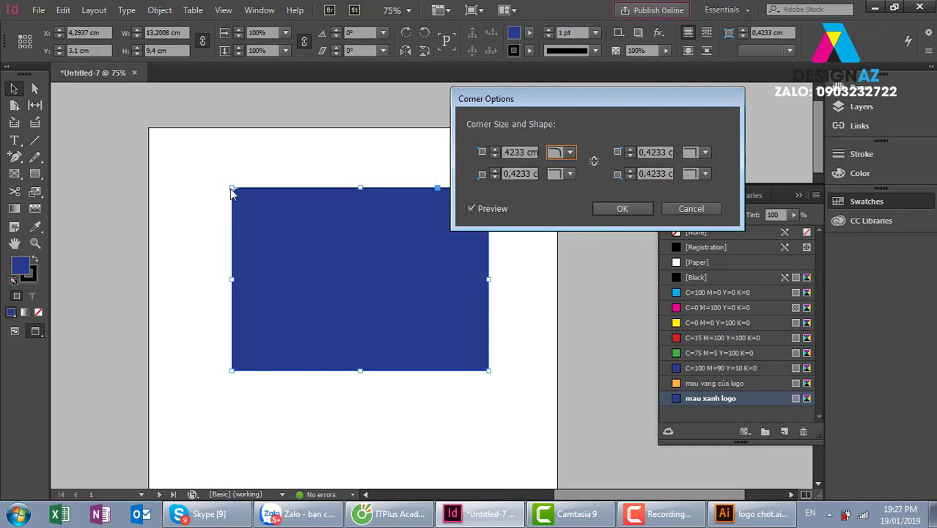
- Link all four corners and set the corner size to 2 cm, then reduce it to 1 cm
click(595, 158)
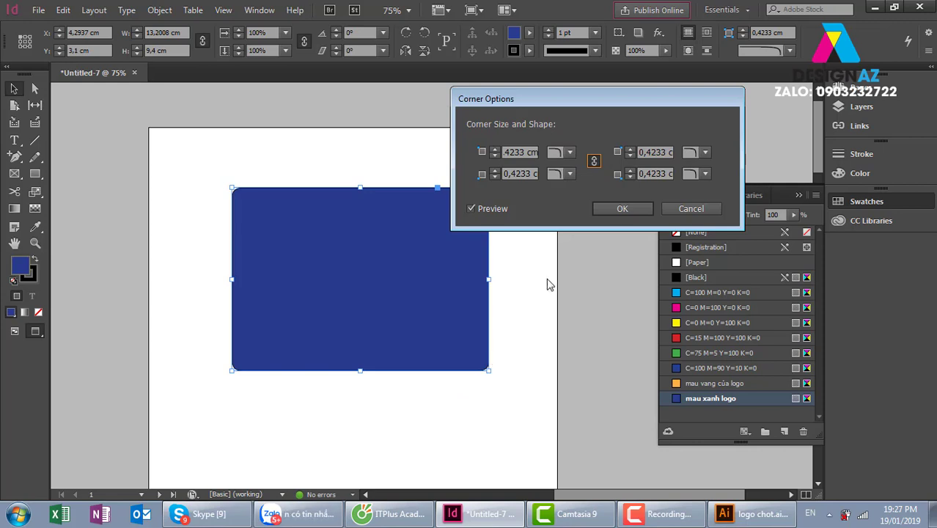
text(2)
key(Tab)
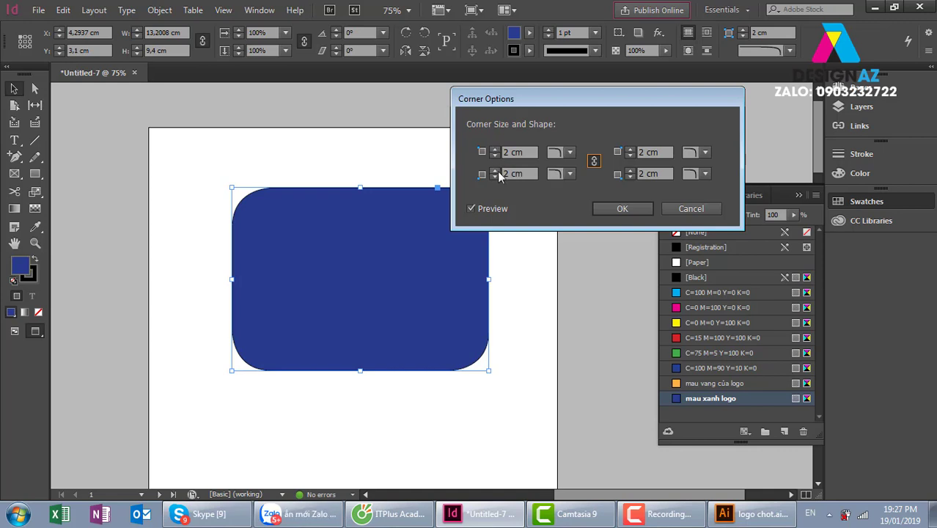
click(495, 156)
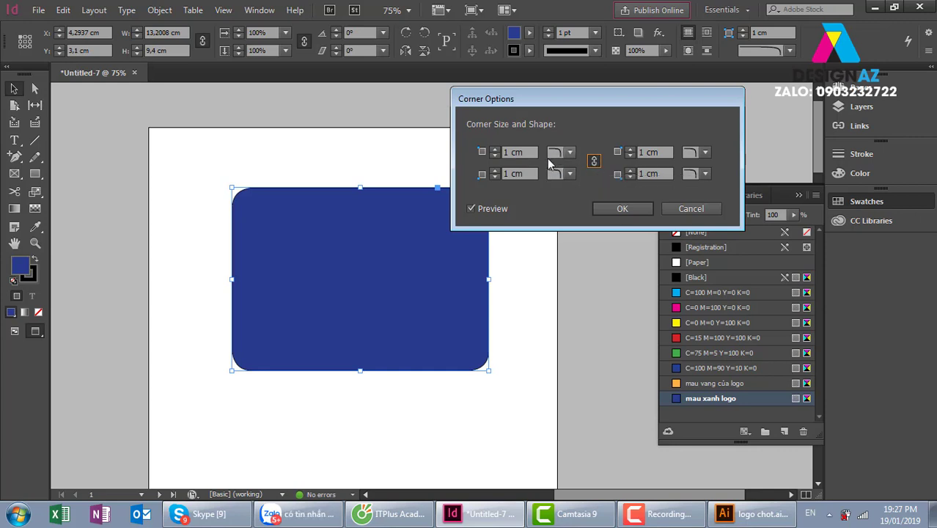
- Preview Inset, Inverse Rounded and Fancy shapes, then apply Rounded corners
click(571, 152)
click(576, 212)
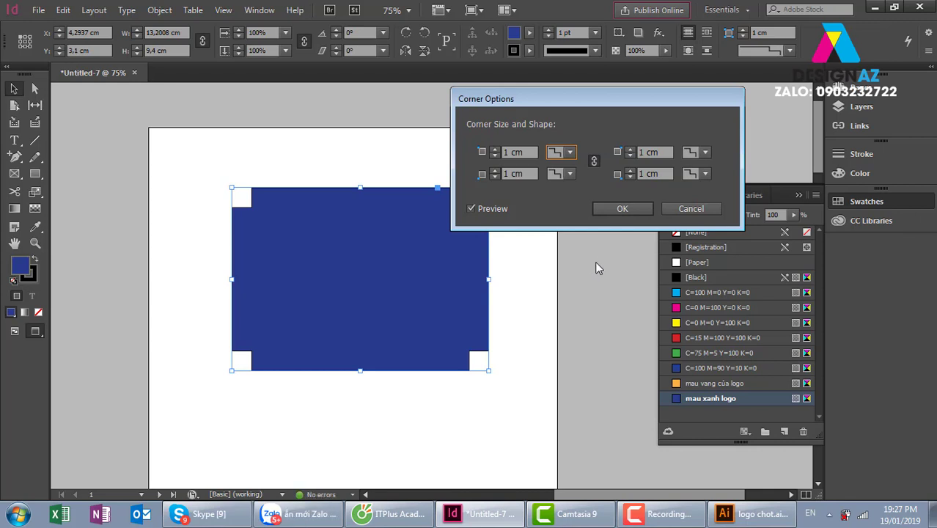
click(572, 152)
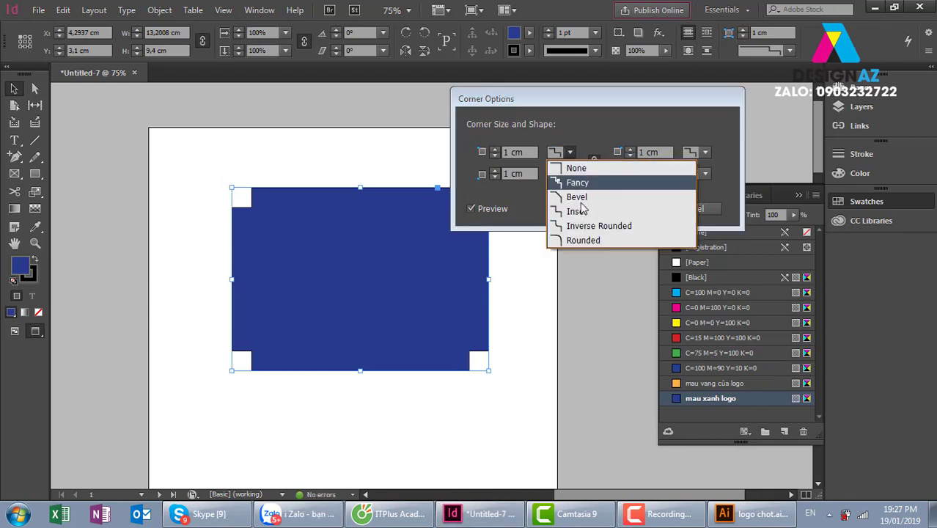
click(587, 226)
click(570, 154)
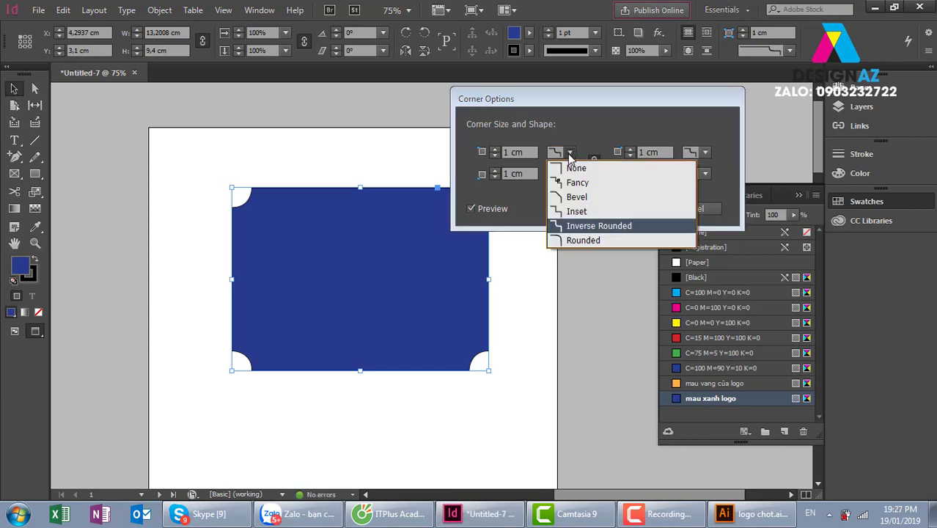
click(578, 183)
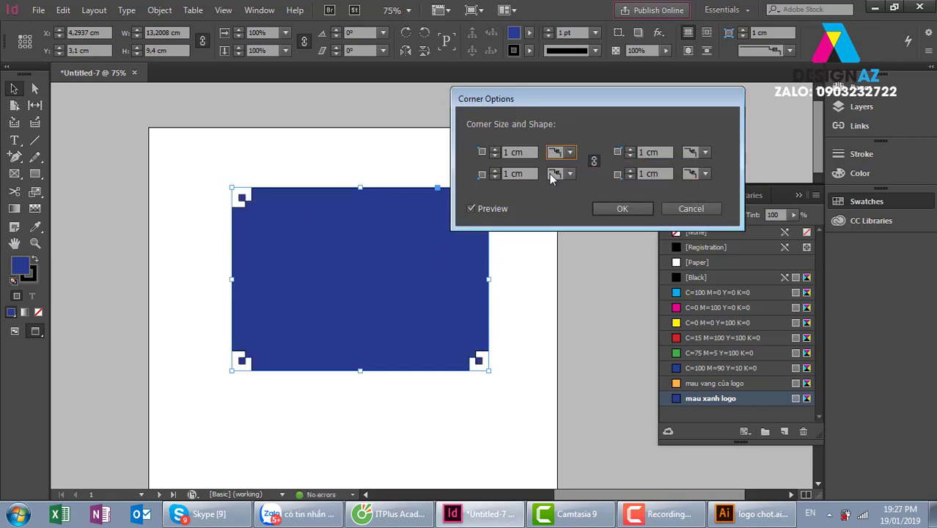
click(571, 152)
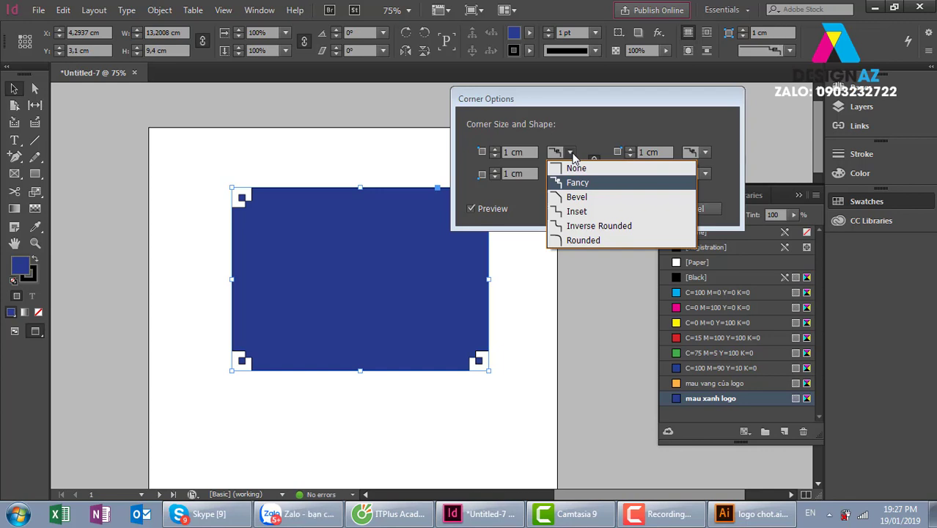
click(583, 241)
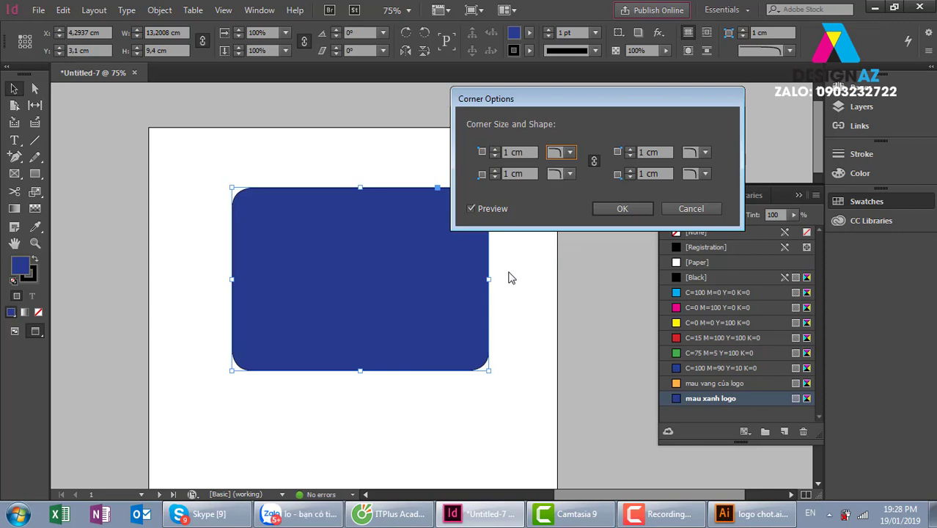
click(638, 209)
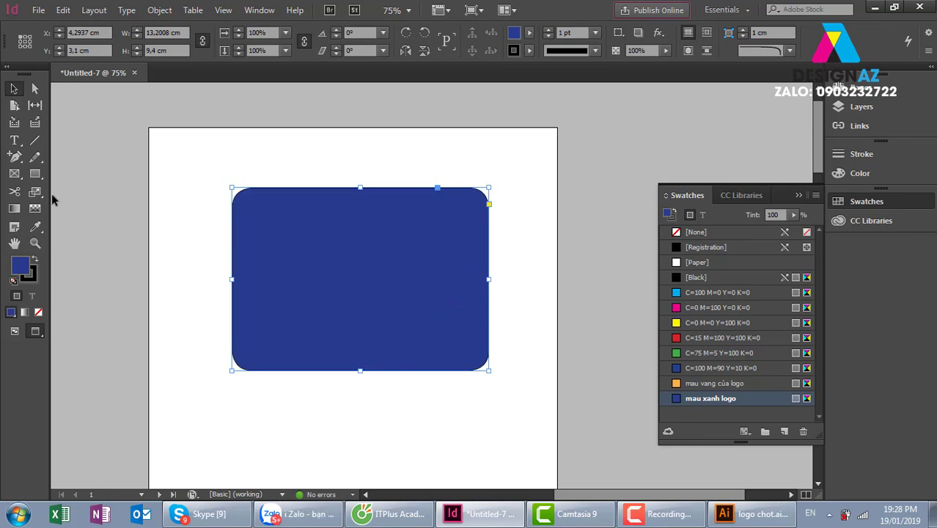
click(38, 10)
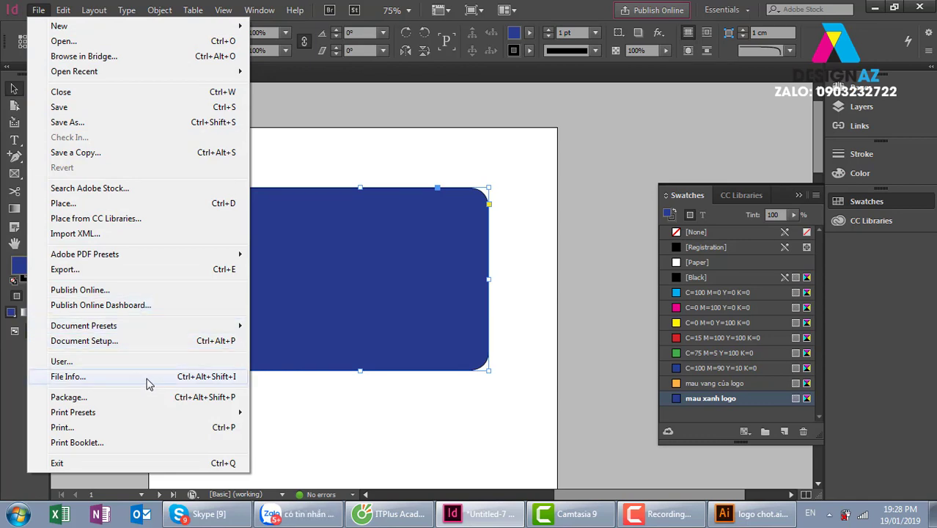
mouse_move(73, 412)
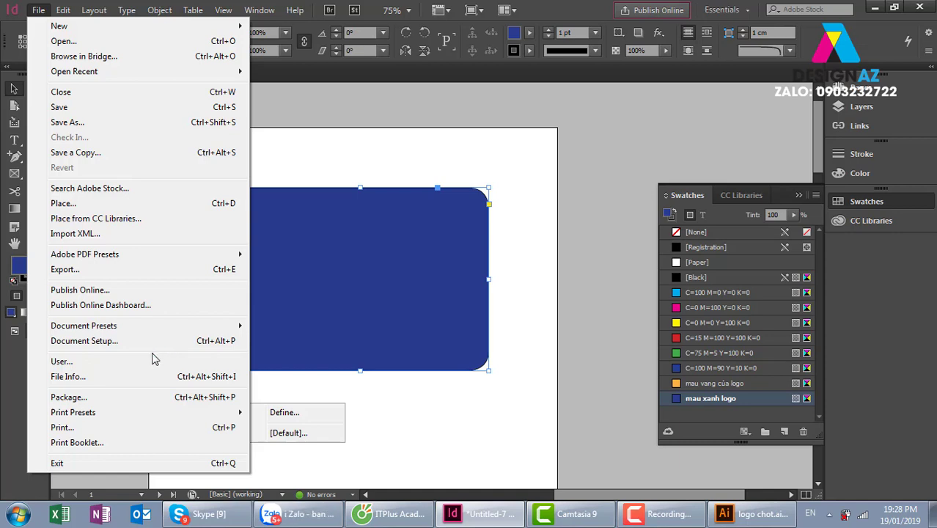
- Open File > Package and start packaging from the Package dialog
click(213, 403)
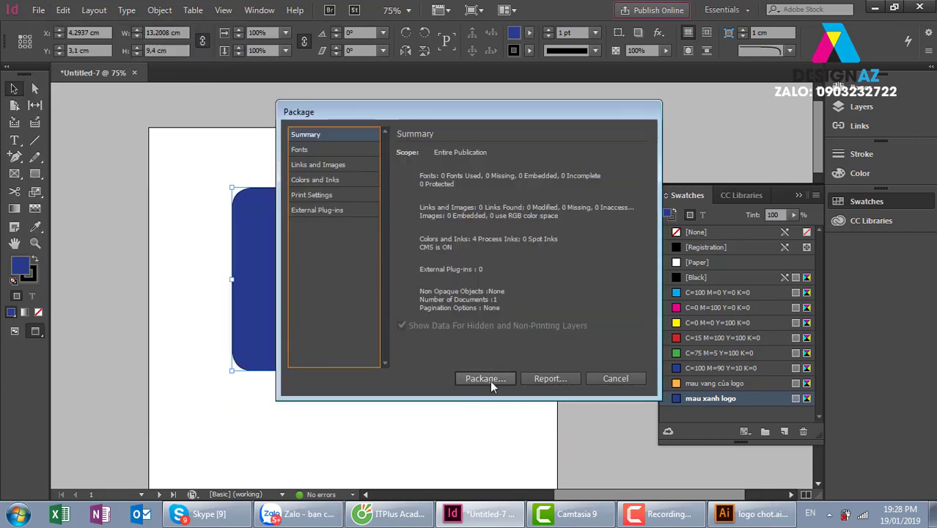
click(491, 381)
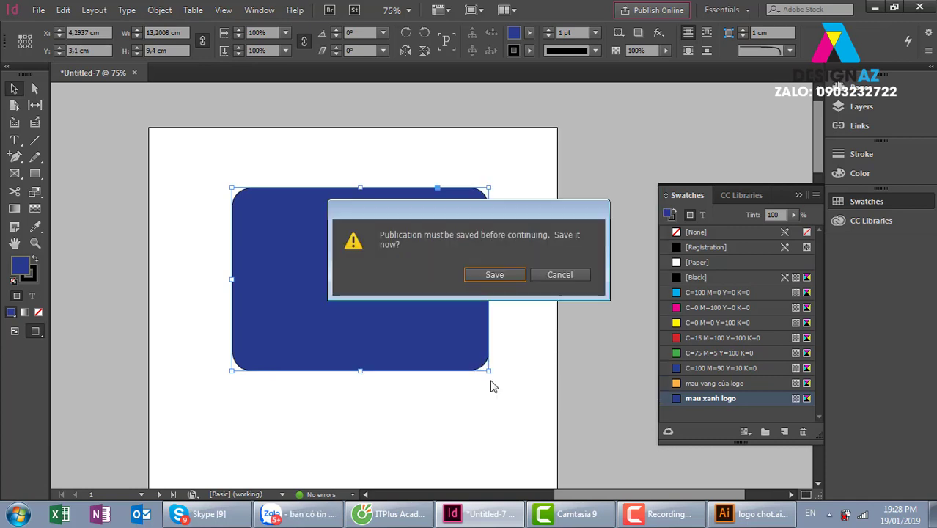
- Save the document as Untitled-7.indd and accept the printing instructions
click(503, 275)
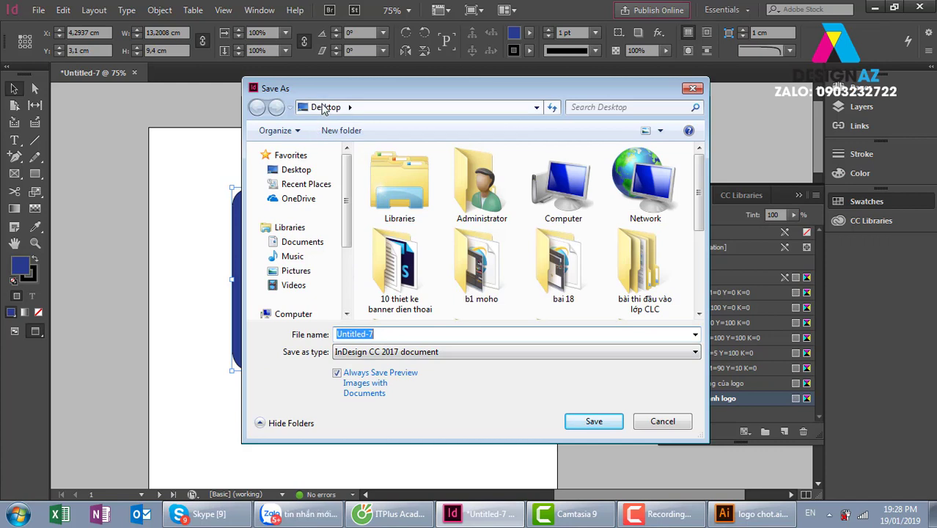
click(606, 427)
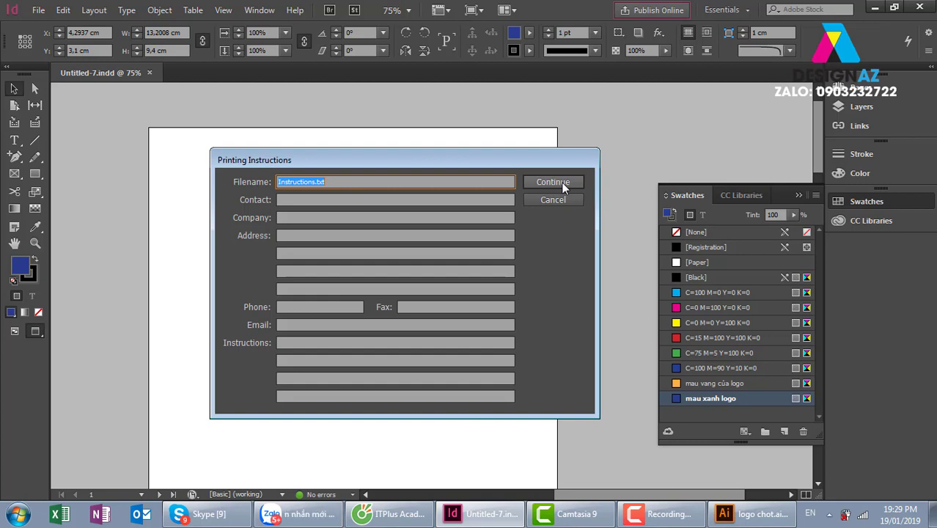
click(561, 182)
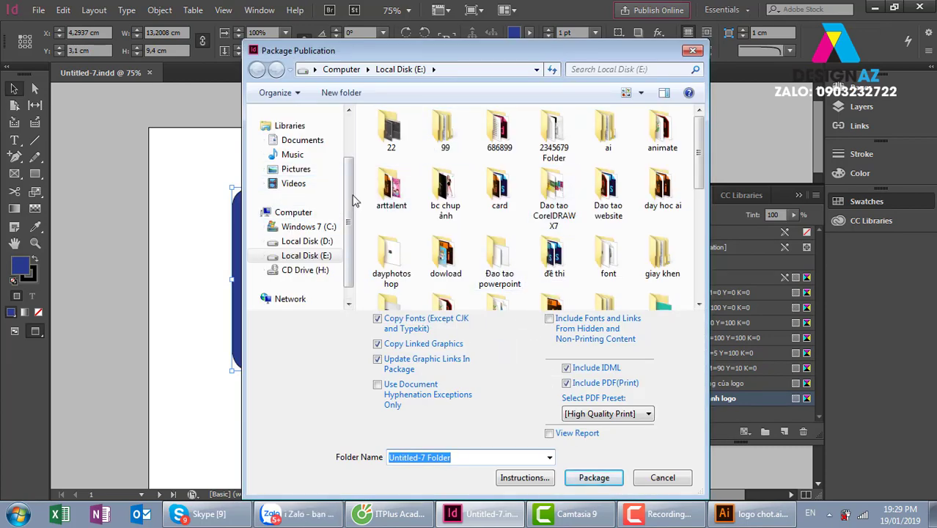
- Package into an Untitled-7 Folder on Local Disk (E:), then deselect the rectangle
scroll(349, 200, up, 2)
click(296, 132)
click(607, 481)
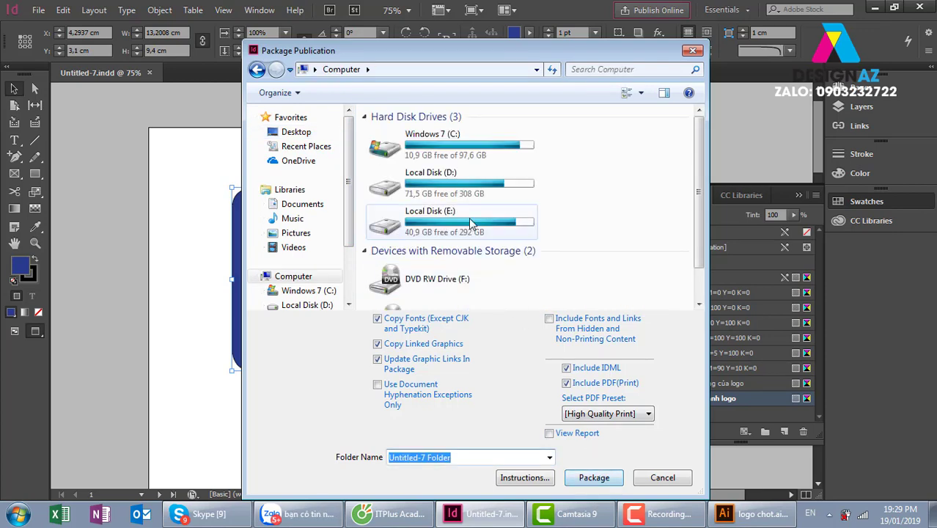
double_click(472, 223)
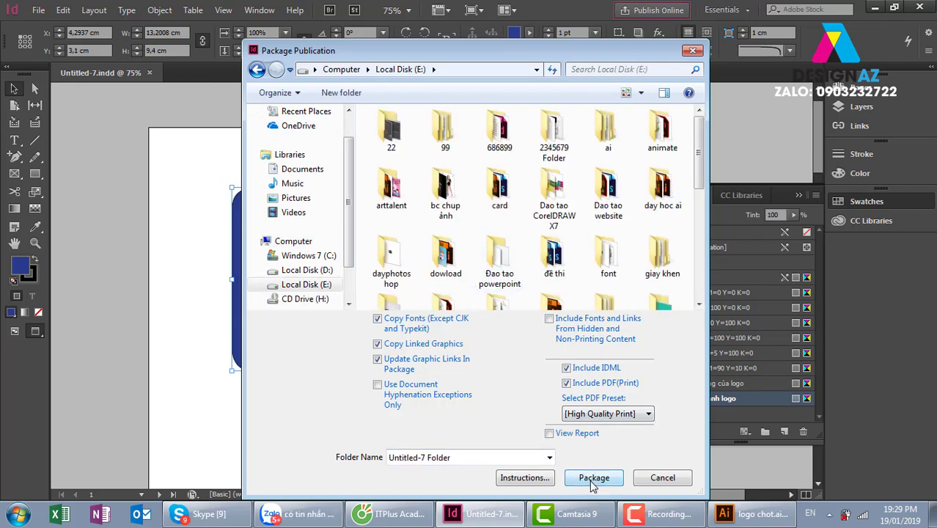
drag(698, 157, 701, 290)
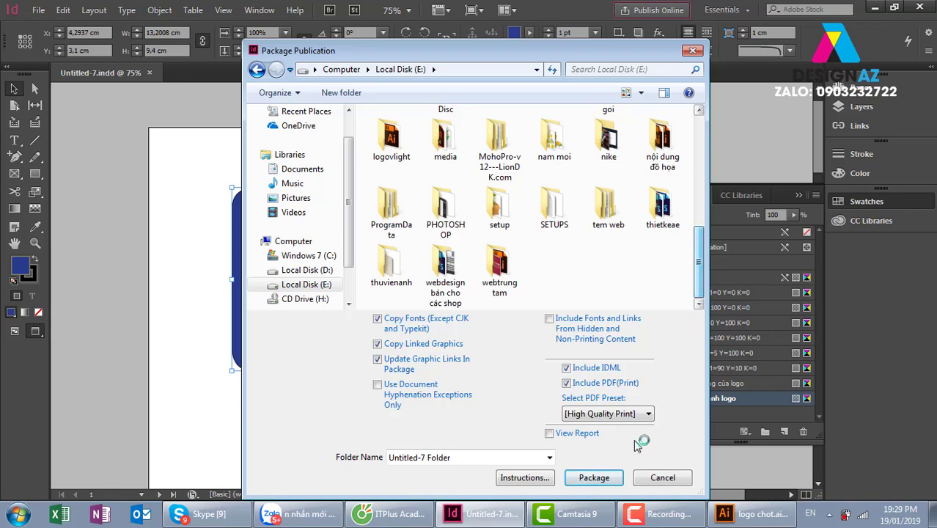
click(612, 484)
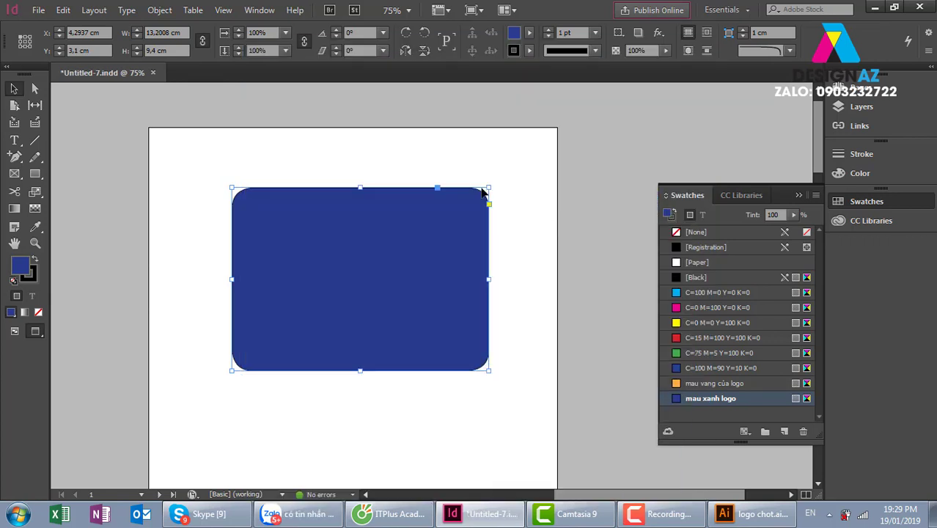
click(471, 167)
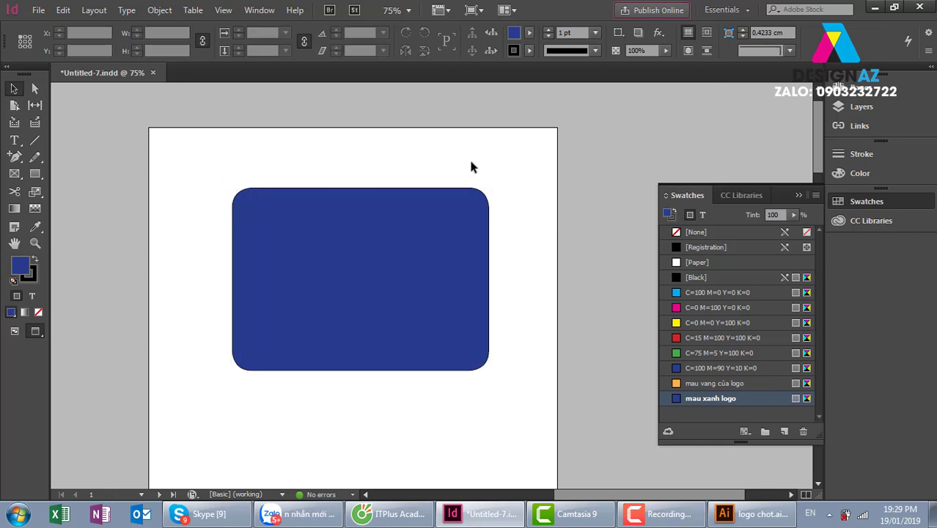
key(super+e)
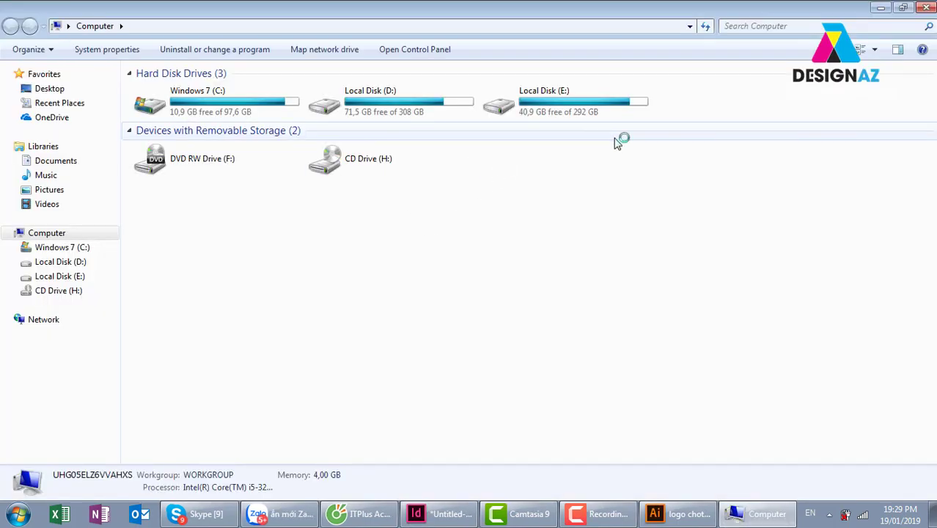
click(598, 108)
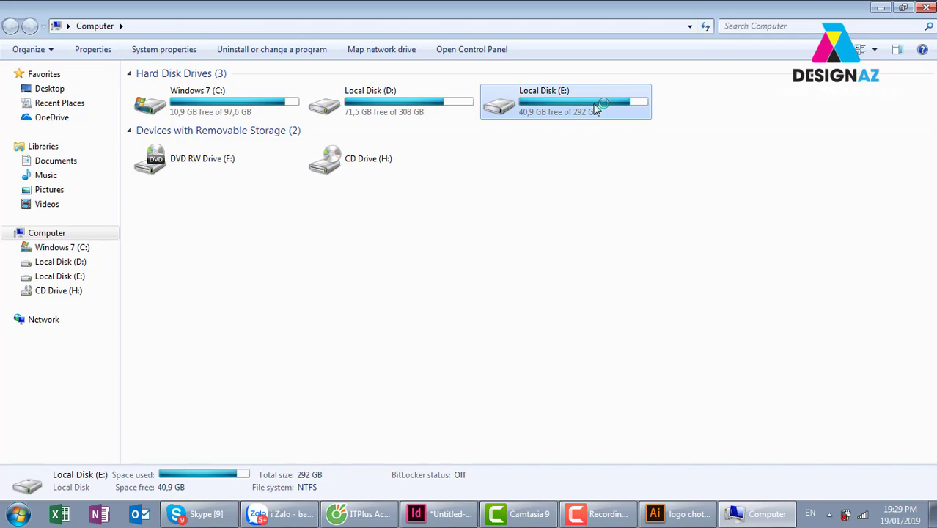
double_click(597, 108)
scroll(528, 264, down, 3)
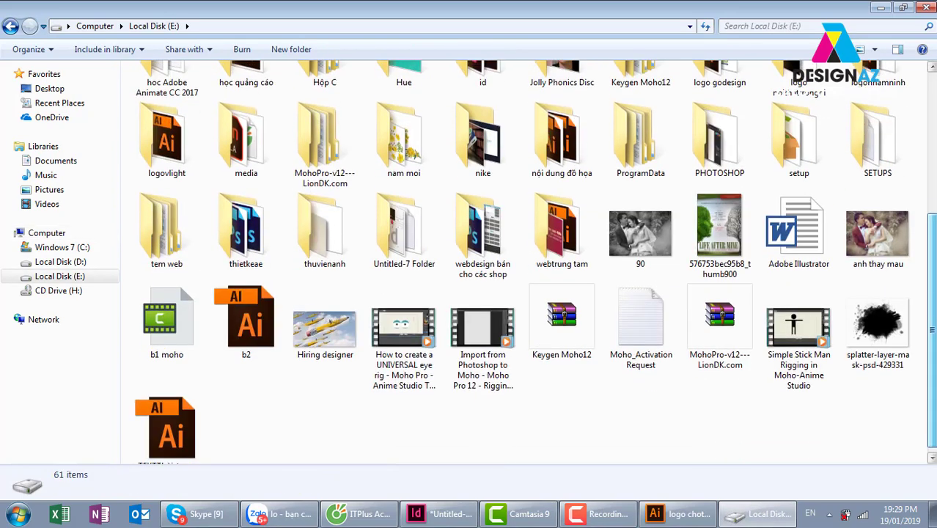
scroll(535, 262, down, 1)
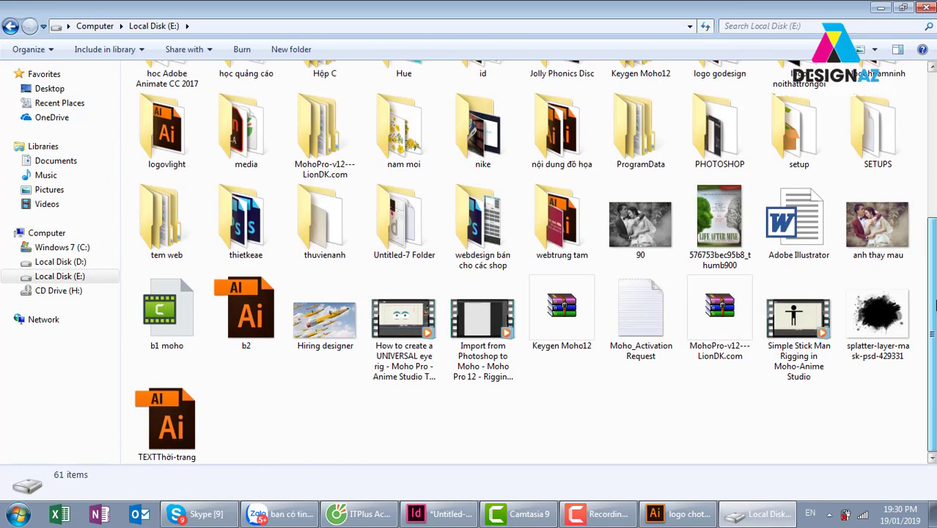
double_click(405, 241)
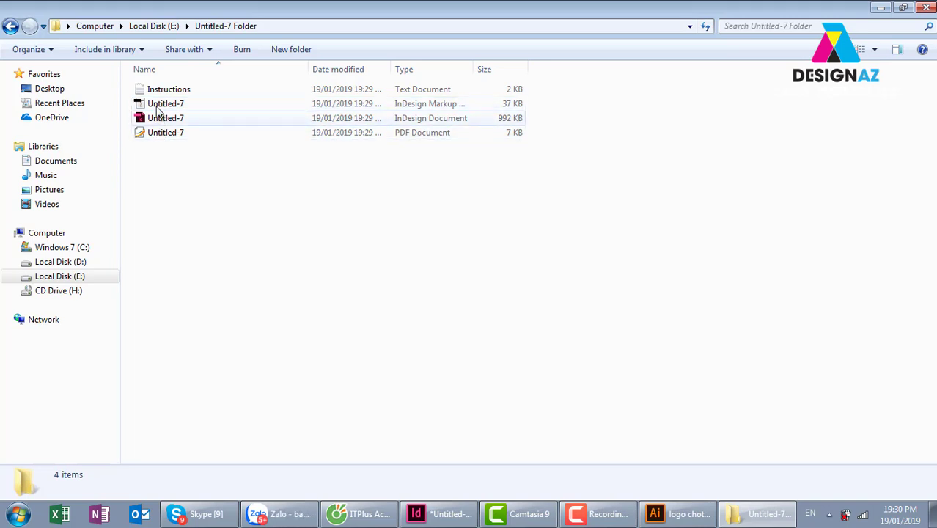
click(171, 134)
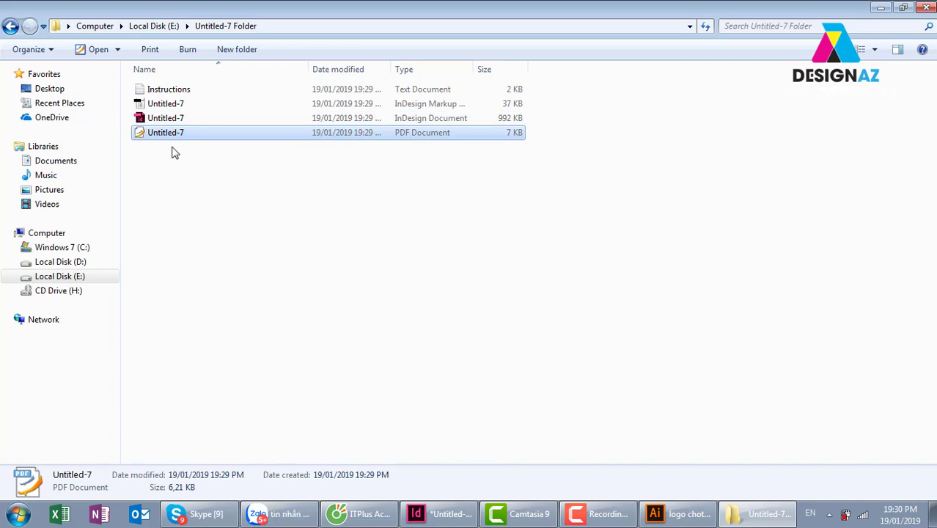
click(172, 106)
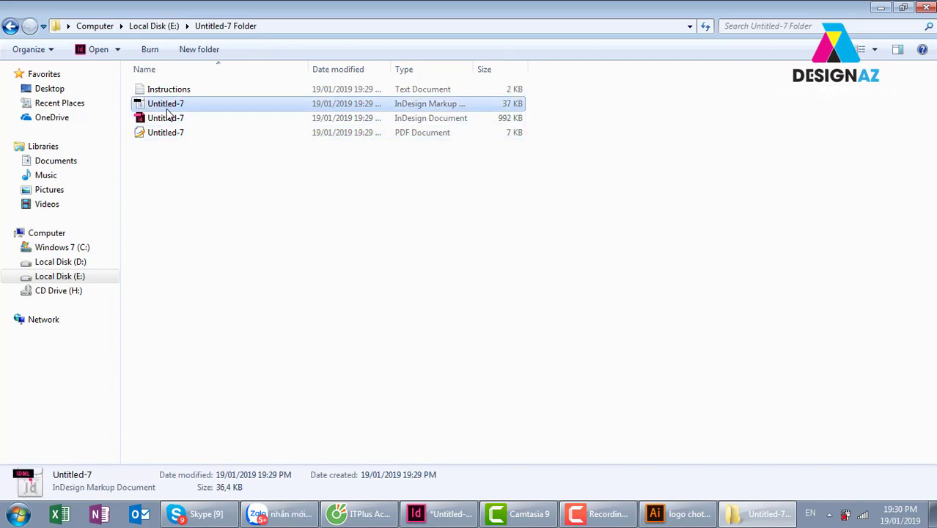
click(170, 93)
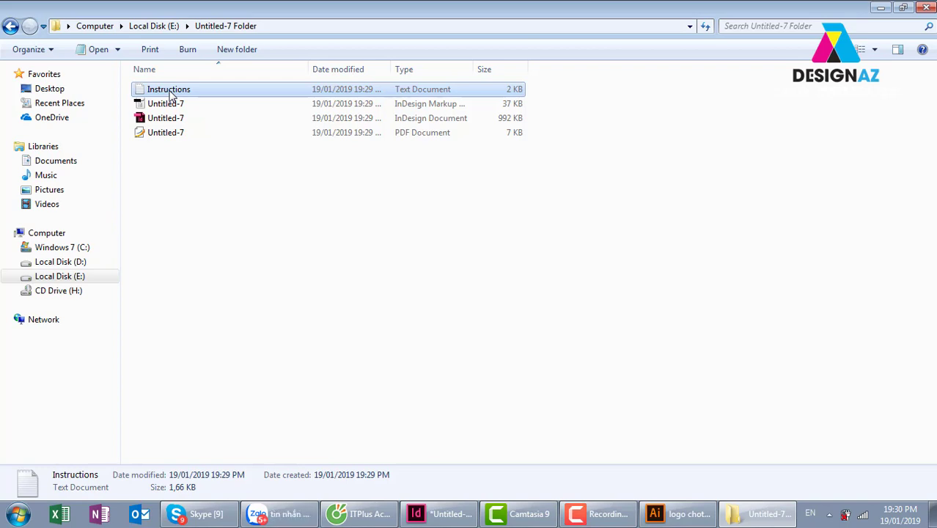
- Return to InDesign and delete the blue rounded rectangle
click(927, 8)
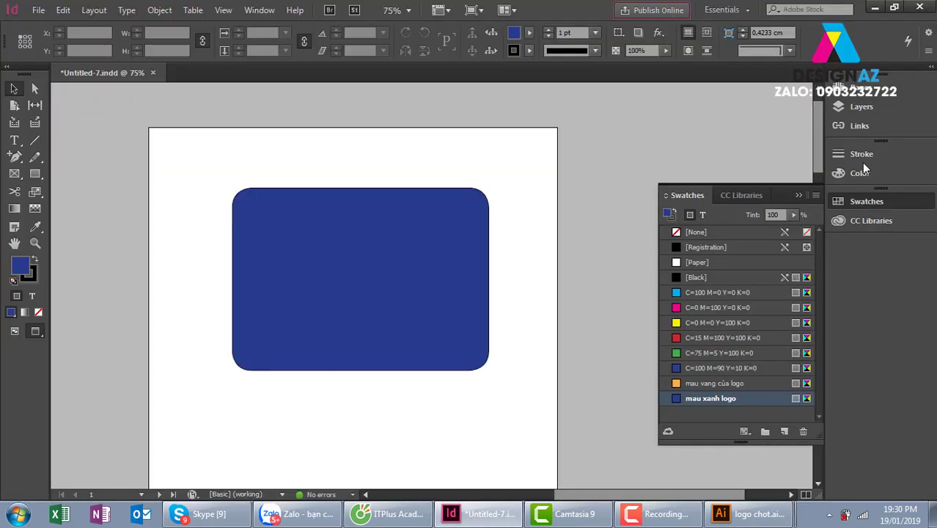
click(386, 328)
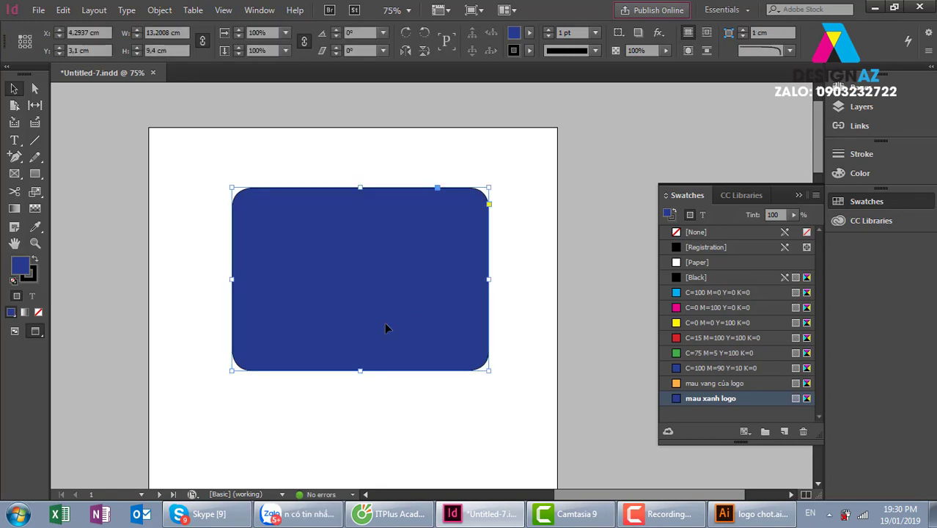
click(669, 516)
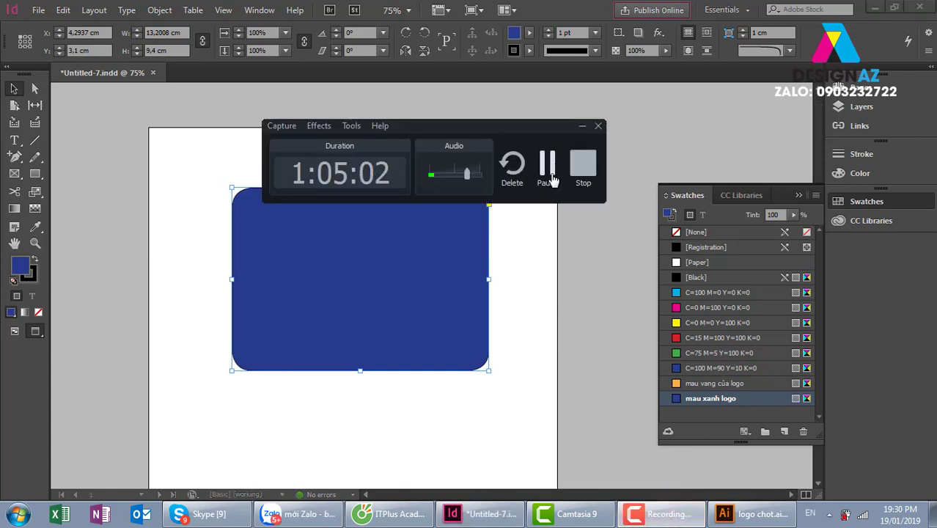
click(548, 169)
click(801, 198)
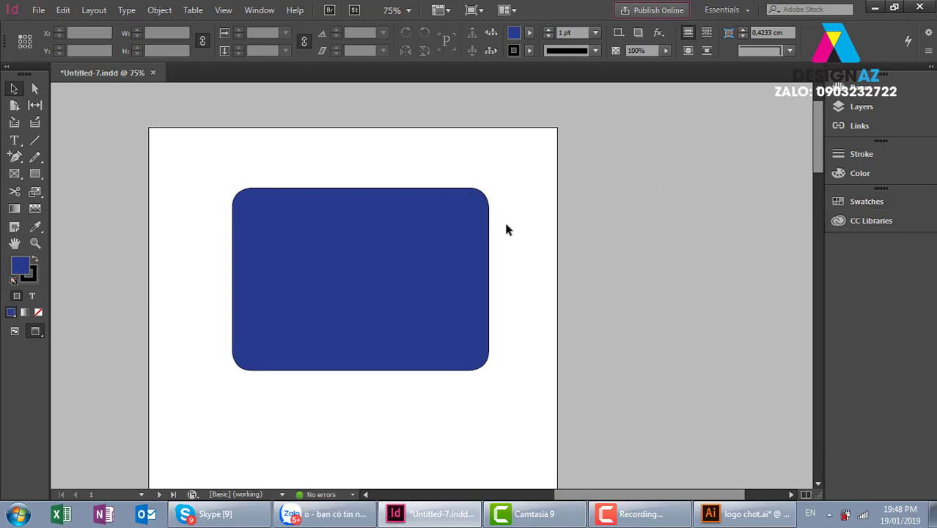
click(470, 240)
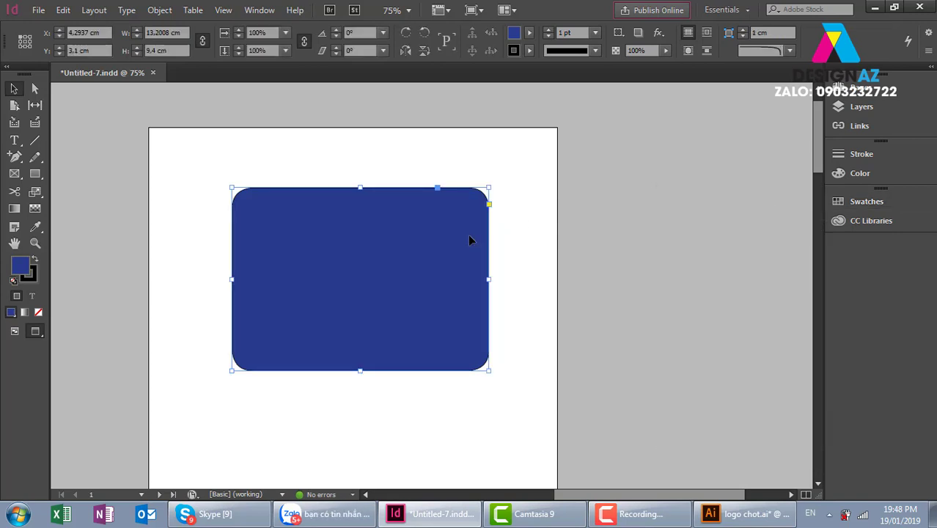
key(Delete)
- Zoom to 50%, centre the page, and switch to Normal mode to show the guides
key(ctrl+minus)
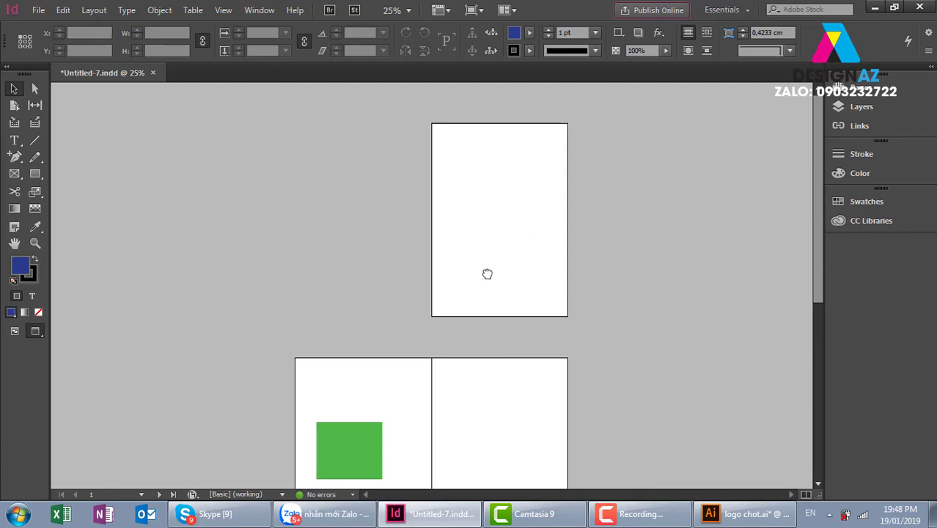
key(ctrl+equal)
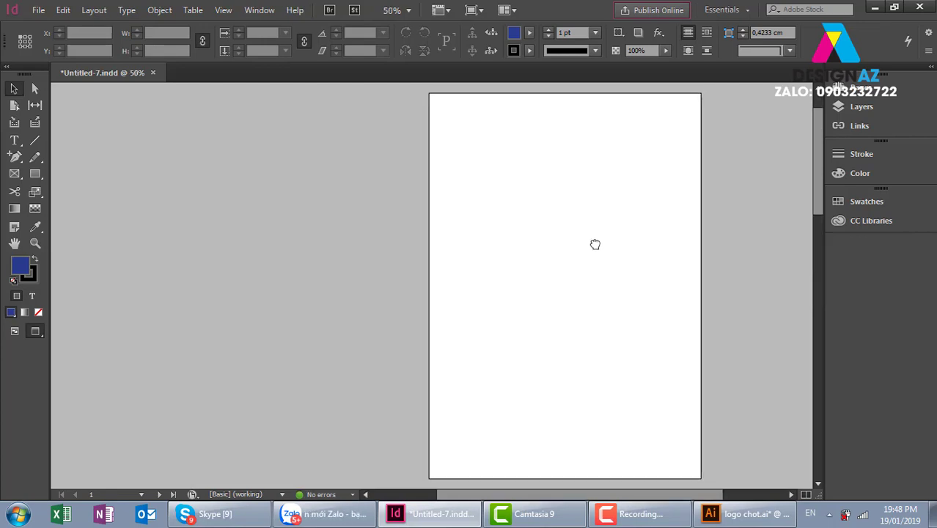
drag(619, 261, 523, 234)
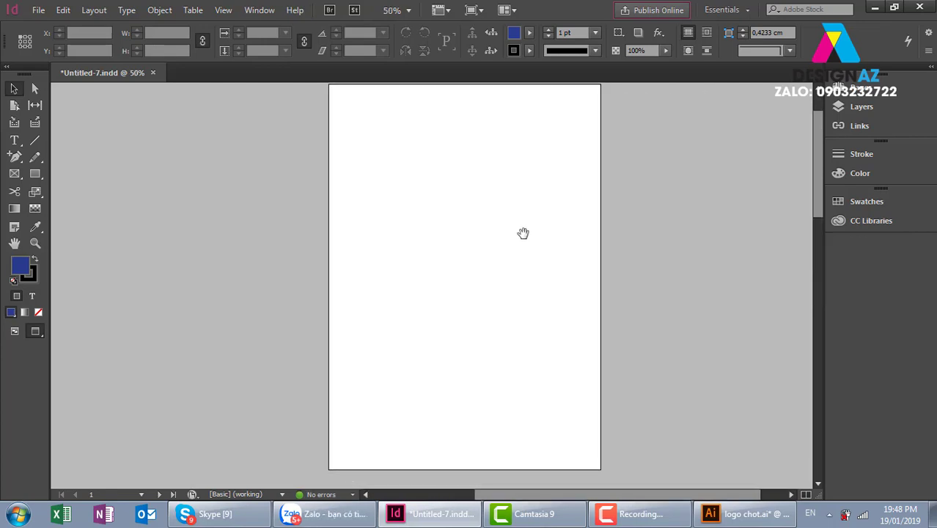
key(w)
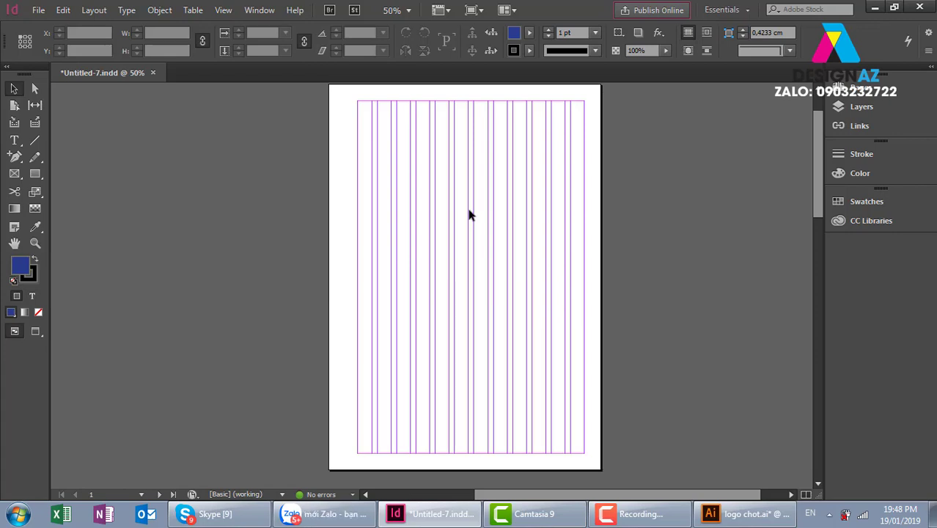
- Draw a 21 × 29,7 cm rectangle frame covering the whole page
click(35, 175)
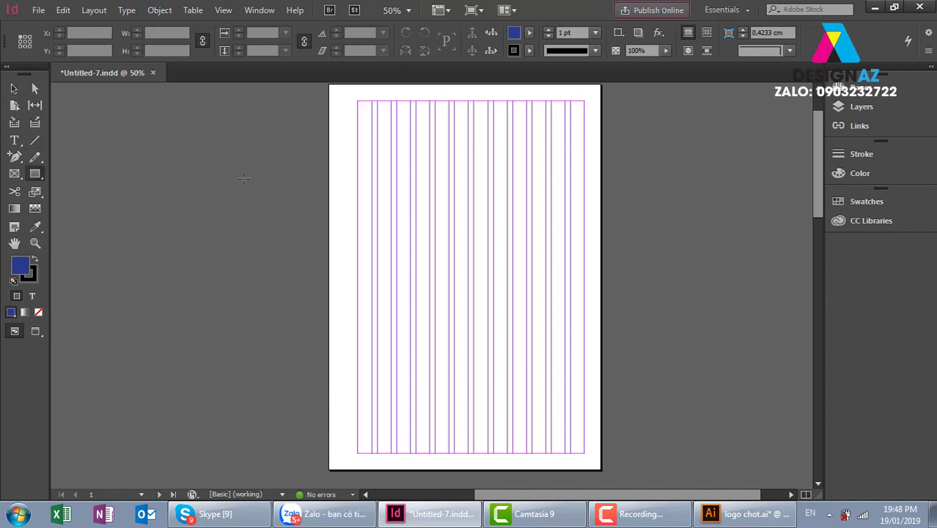
mouse_move(366, 124)
mouse_down()
mouse_move(358, 139)
mouse_move(353, 132)
mouse_up()
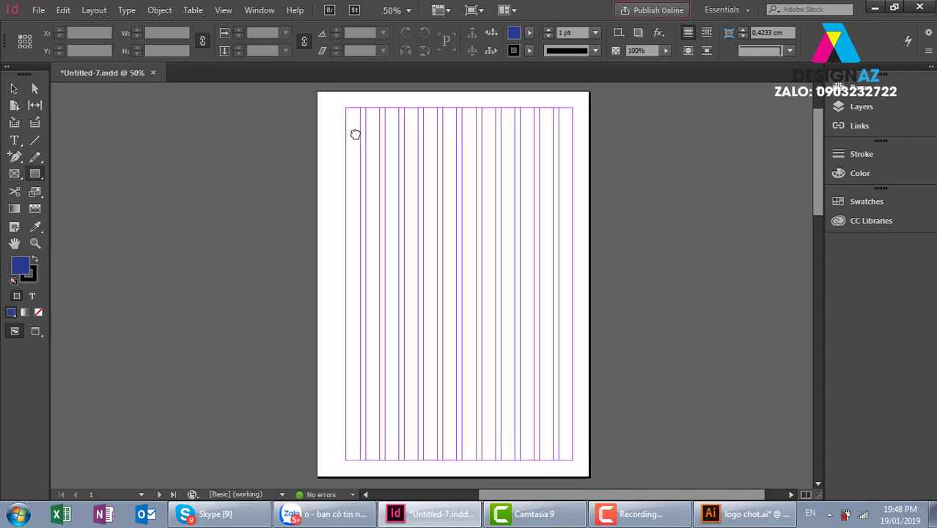
mouse_move(321, 95)
mouse_down()
mouse_move(591, 496)
mouse_move(587, 400)
mouse_up()
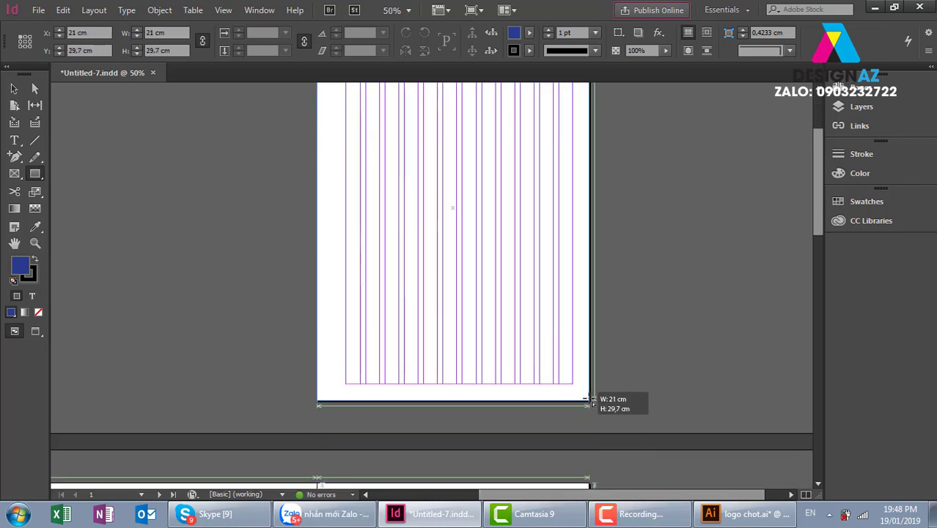
drag(587, 401, 590, 398)
mouse_move(601, 301)
mouse_down()
mouse_move(587, 322)
mouse_move(591, 288)
mouse_up()
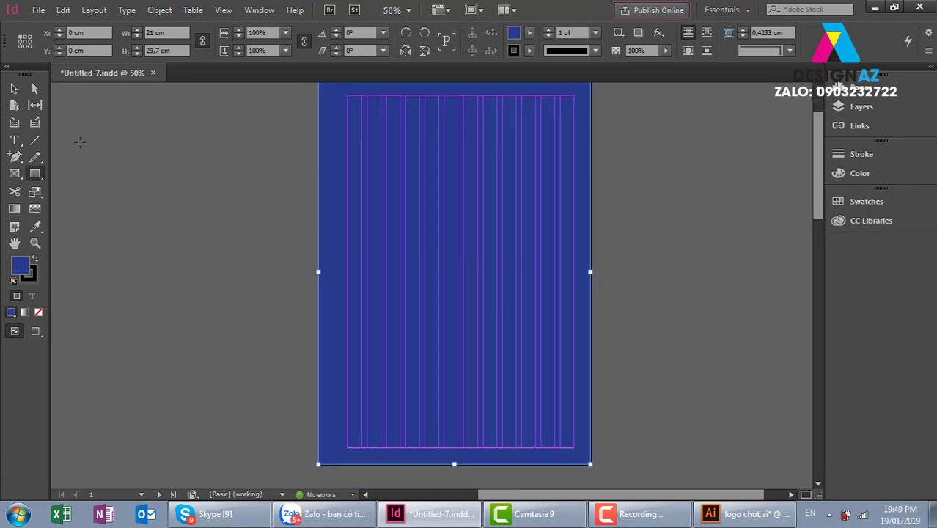
- Reselect the page frame with the Selection tool and bring up the Place dialog
click(14, 89)
click(683, 188)
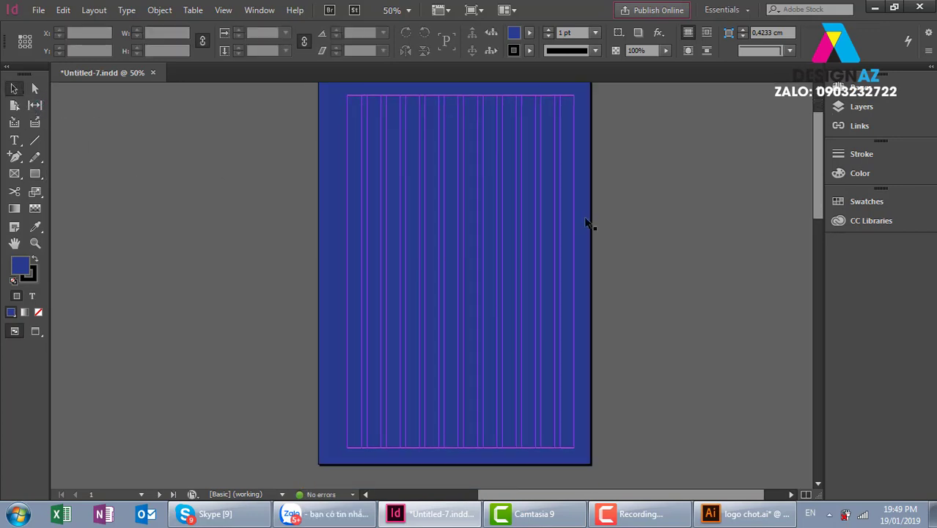
click(585, 221)
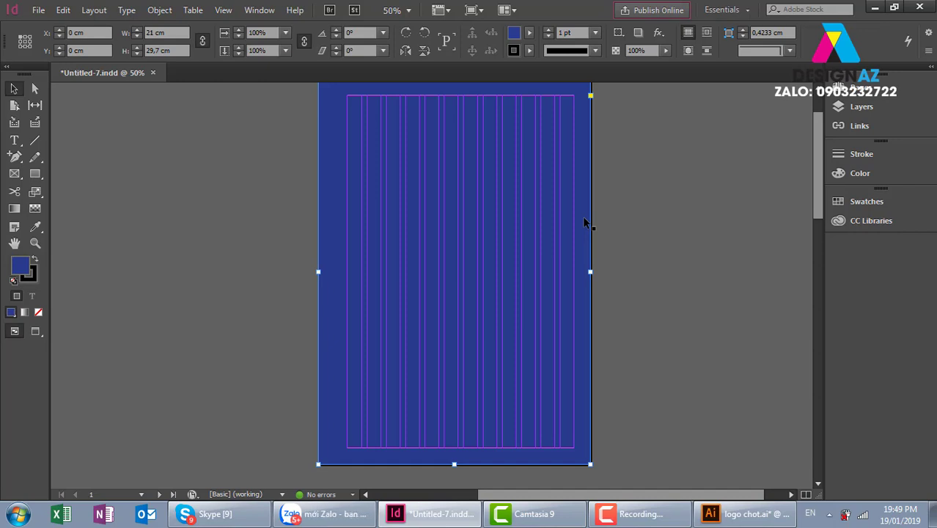
key(ctrl+d)
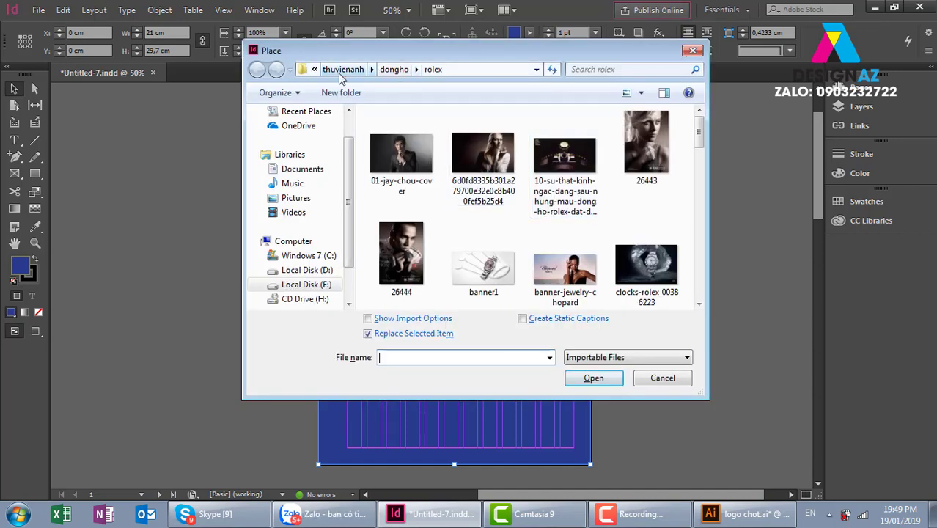
- Place the Wooden-background texture from E:\thuvienanh\gỗ into the full-page frame
click(342, 69)
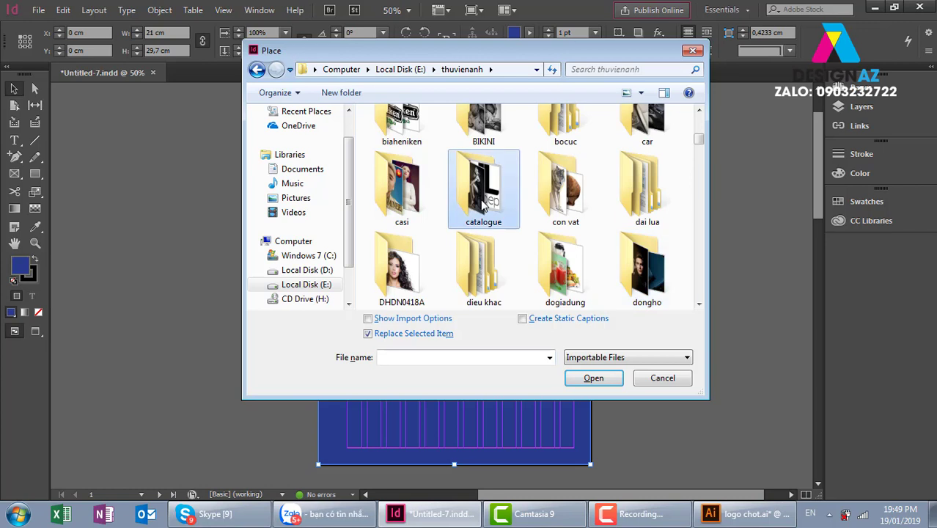
scroll(481, 208, down, 5)
double_click(511, 165)
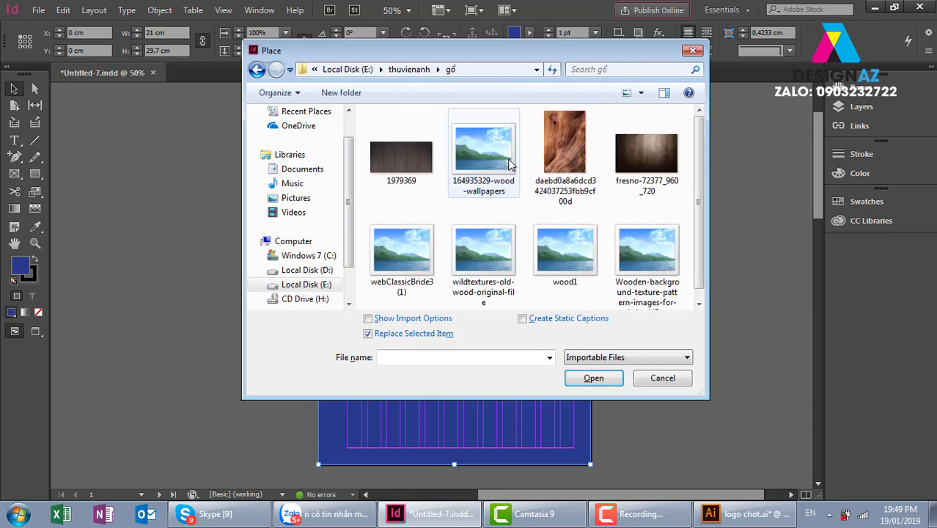
click(647, 253)
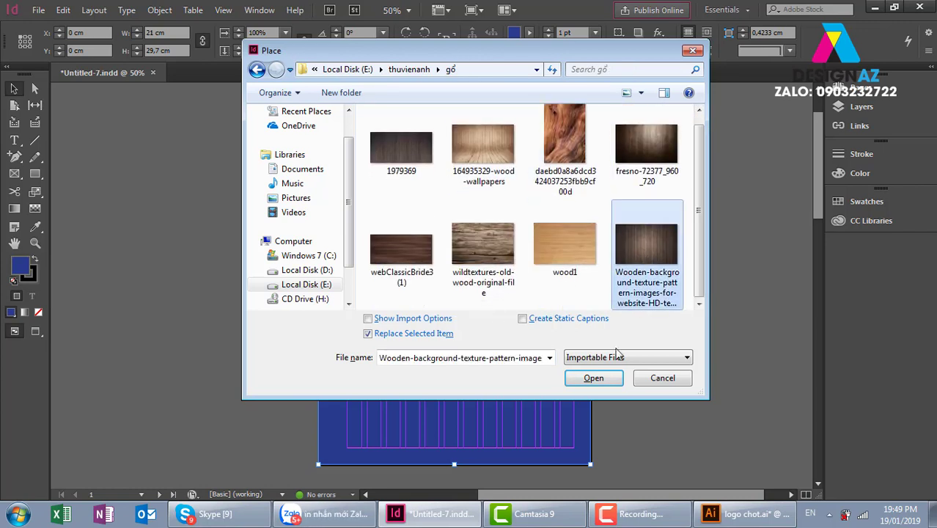
click(594, 377)
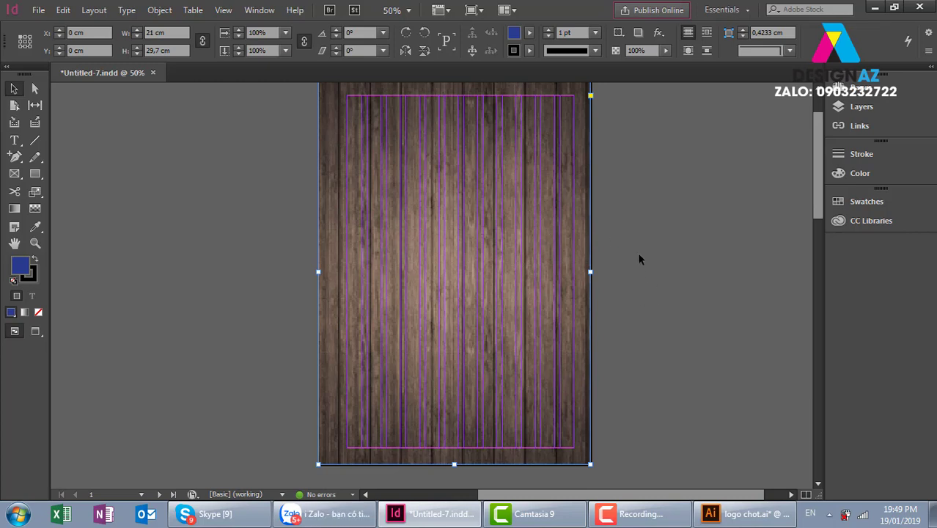
click(640, 227)
drag(641, 228, 657, 201)
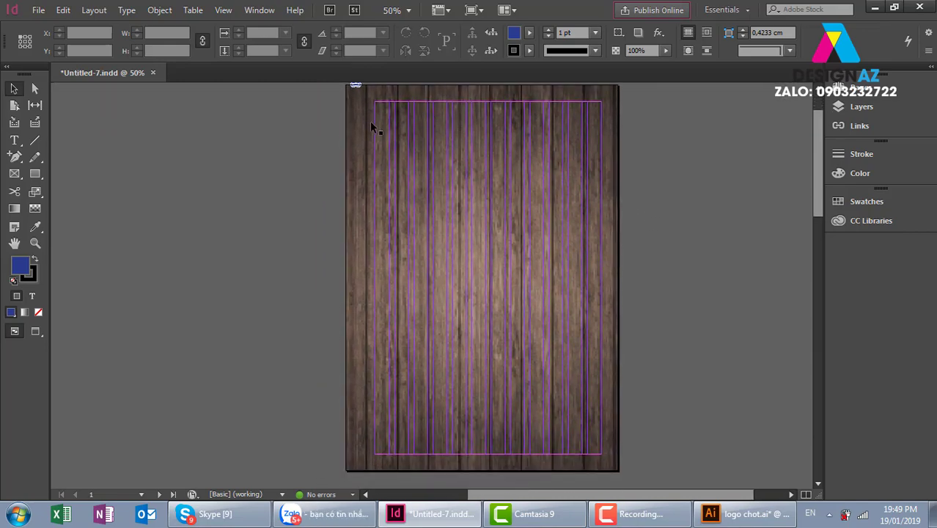
- Draw a 17,46 × 27,16 cm frame along the page margins and bring up Place
click(35, 173)
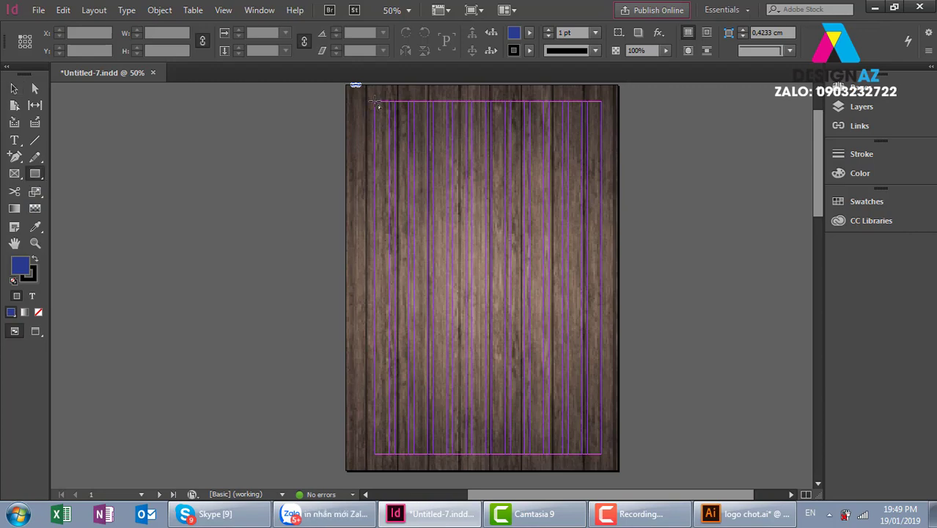
mouse_move(375, 102)
mouse_down()
mouse_move(530, 391)
mouse_move(602, 454)
mouse_up()
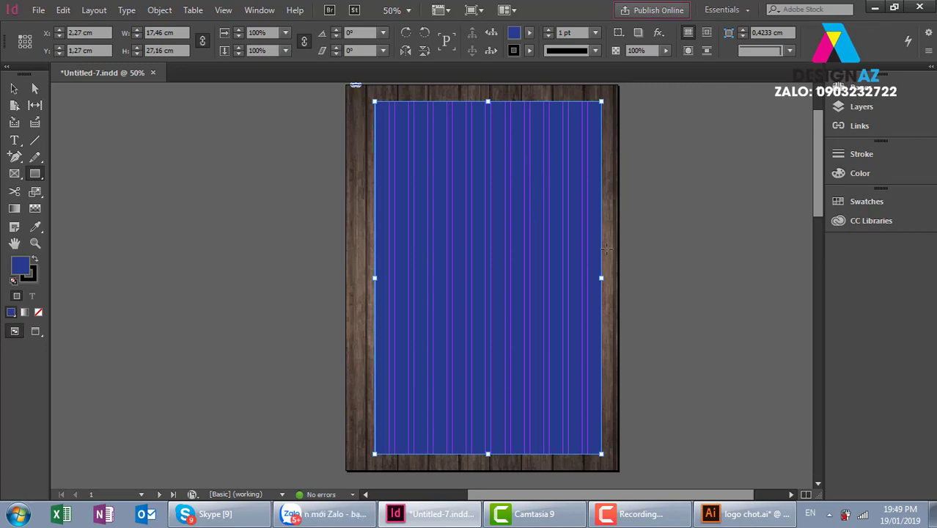
key(ctrl+d)
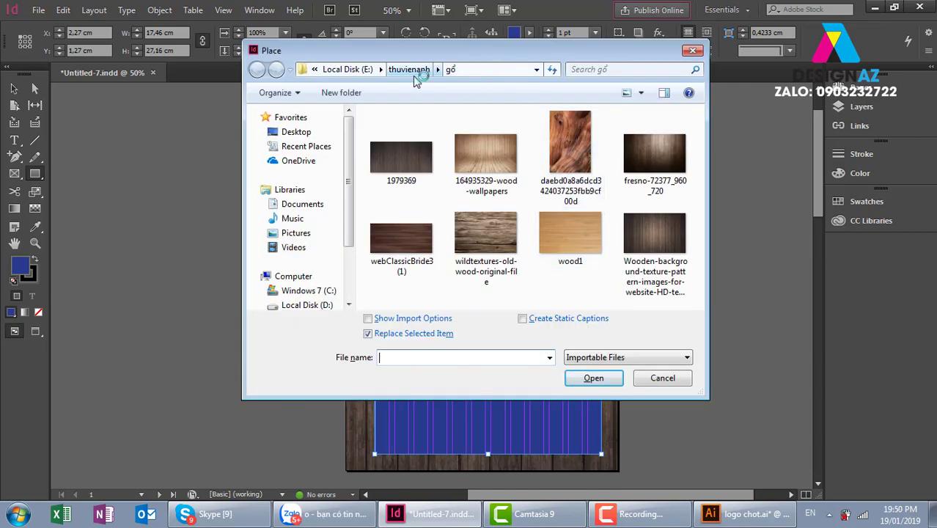
- Place the old-paper image 431 from D:\nhà hàng yên hòa\grunge-vintage-old-paper-background into the margin frame
click(308, 305)
click(628, 71)
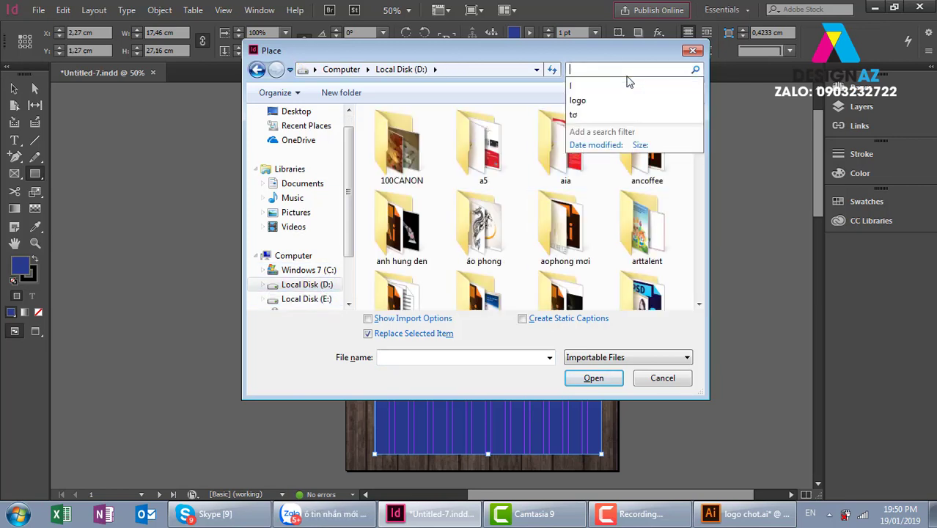
text(nha)
text( ha)
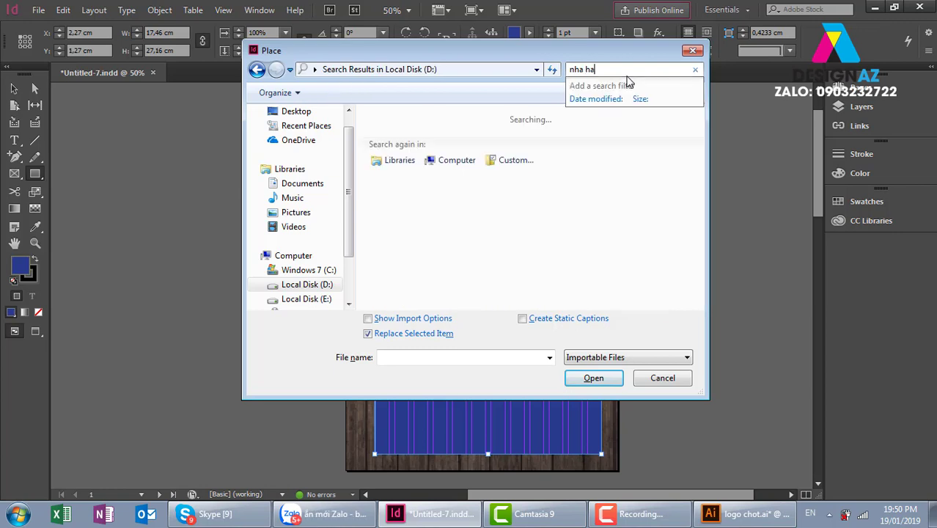
text(ng)
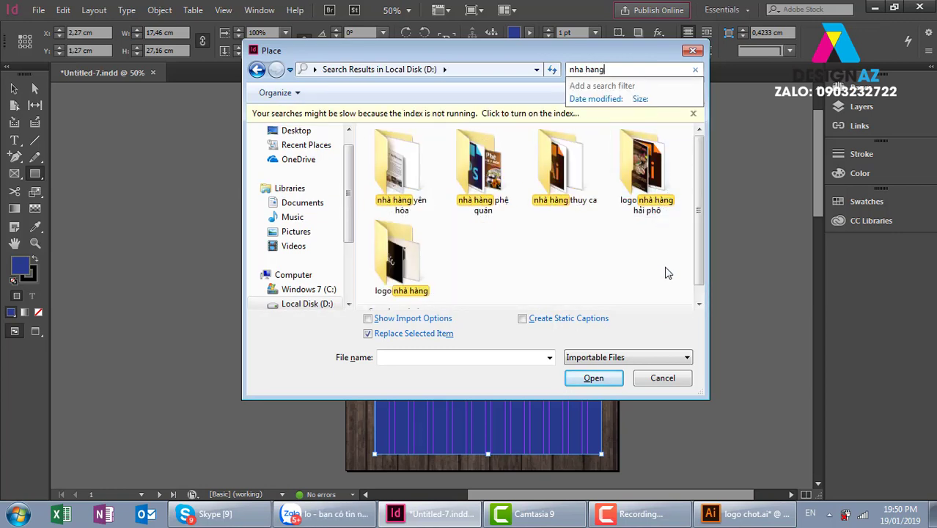
double_click(397, 165)
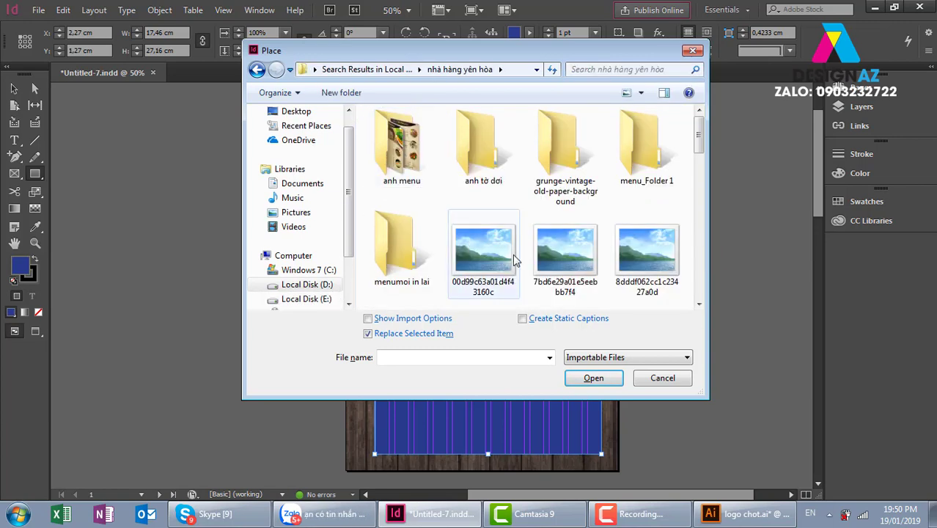
double_click(574, 157)
click(641, 93)
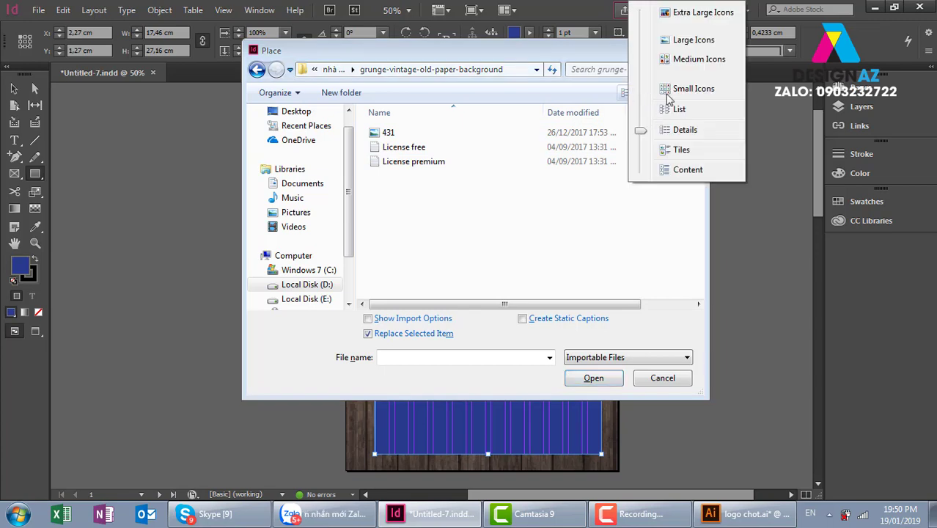
click(693, 40)
click(401, 150)
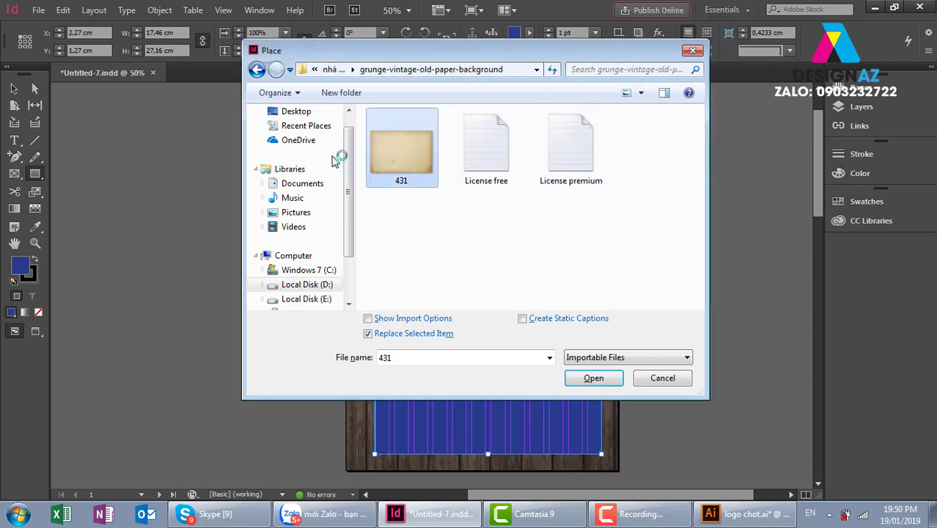
click(596, 379)
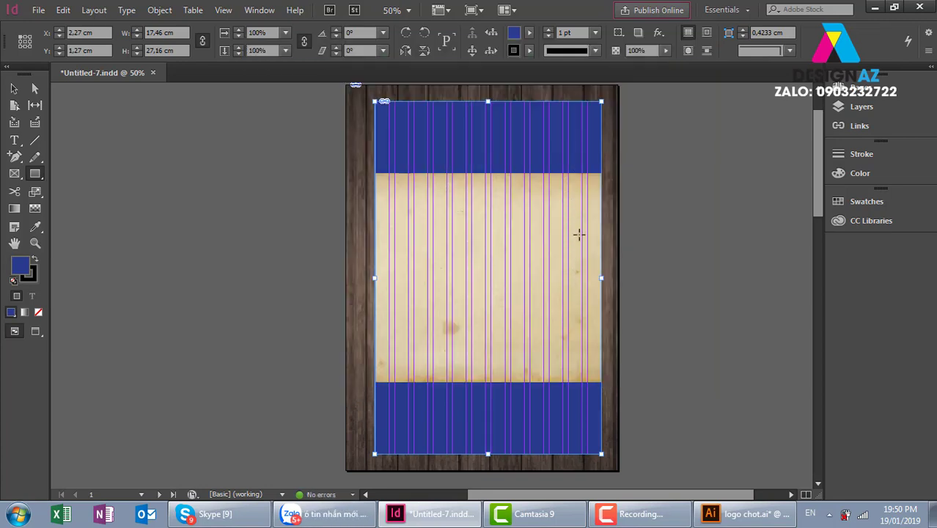
click(16, 89)
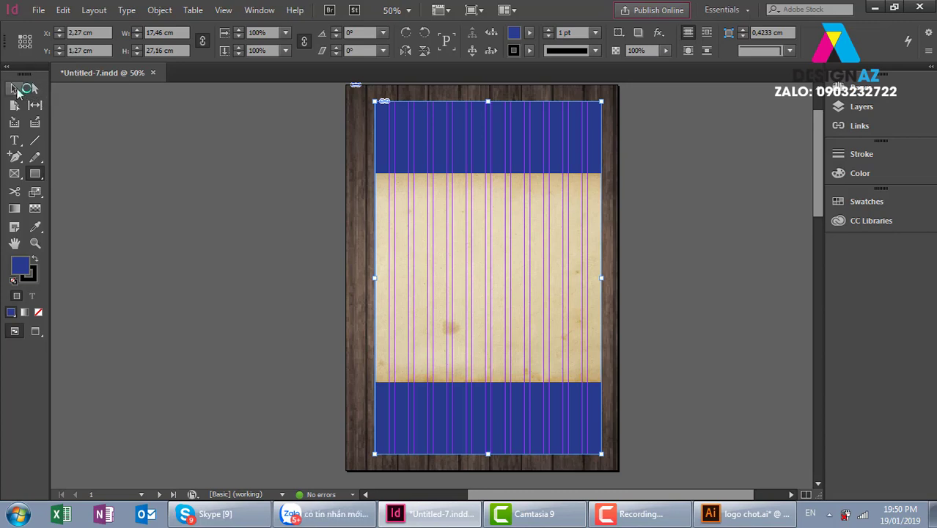
- Rotate the paper image inside the frame by -90° so it stands upright
click(124, 139)
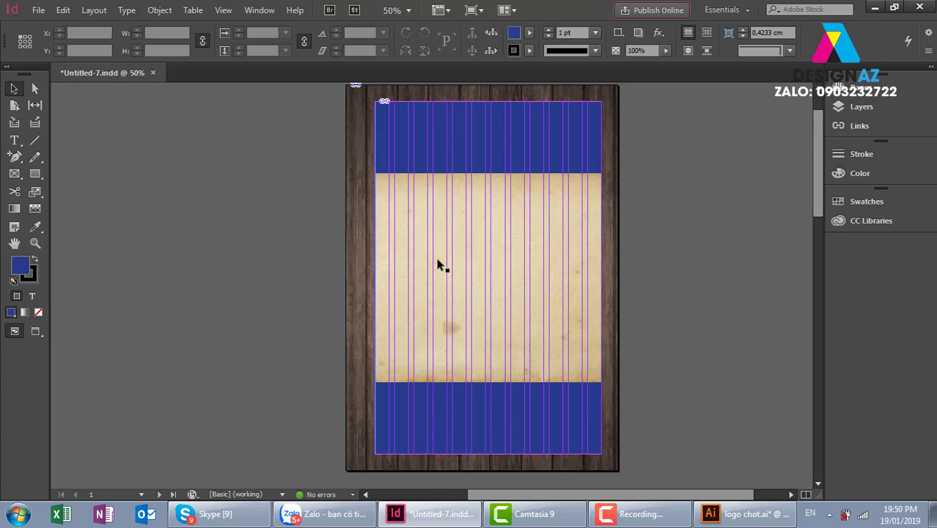
click(439, 266)
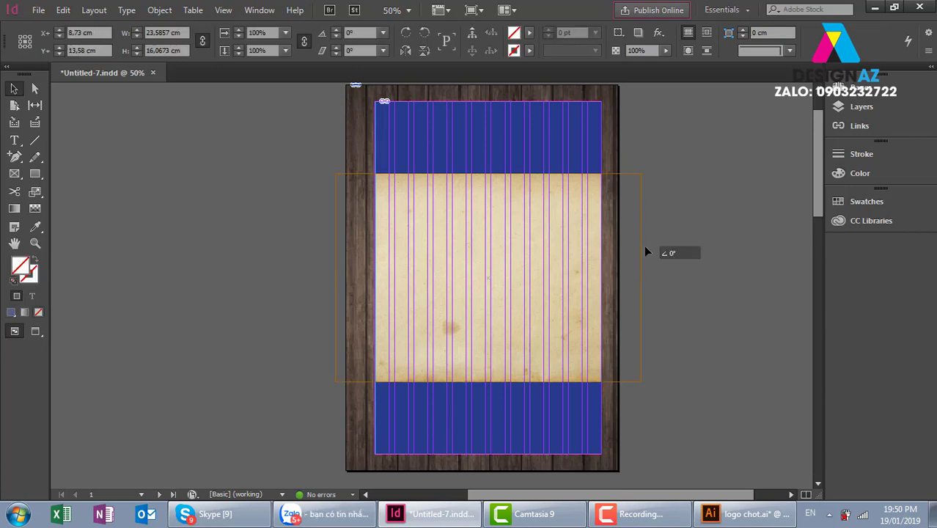
drag(645, 251, 537, 357)
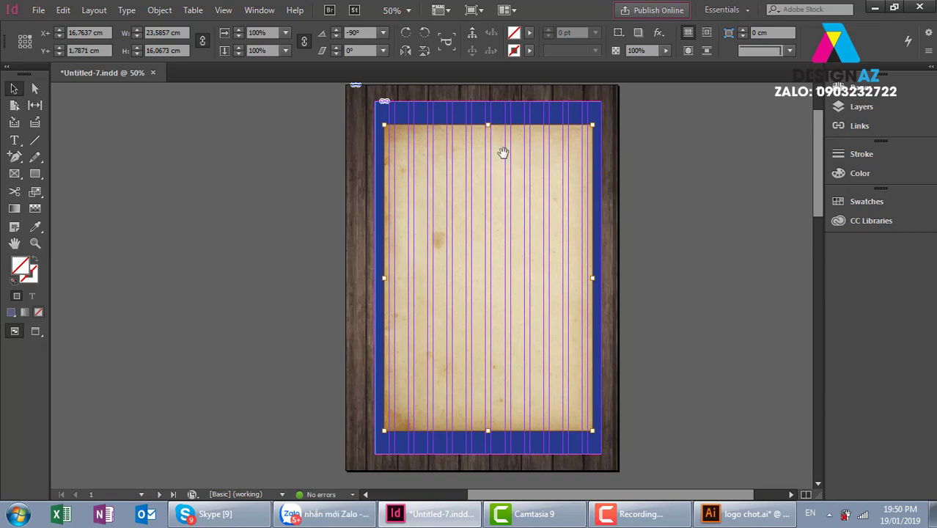
click(711, 184)
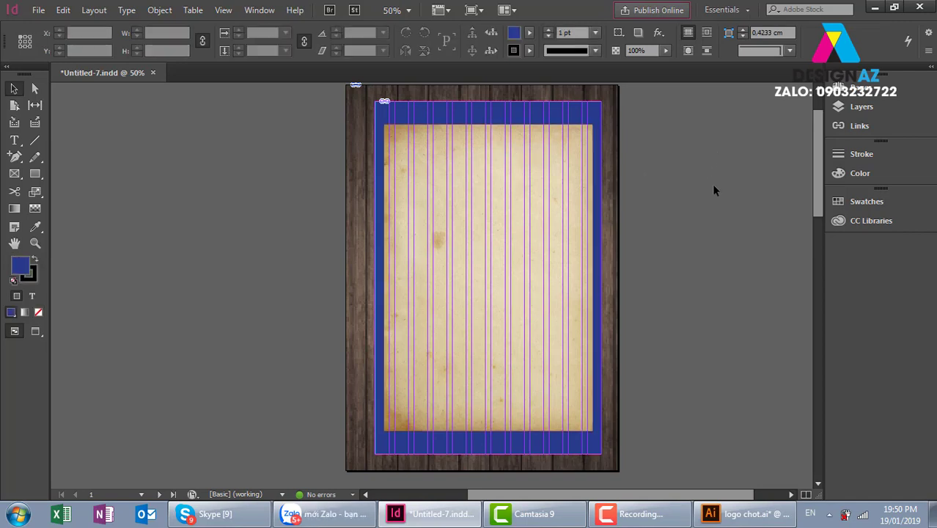
- Make the paper image fill the margin frame proportionally, hiding the blue fill
click(588, 194)
key(ctrl+alt+shift+c)
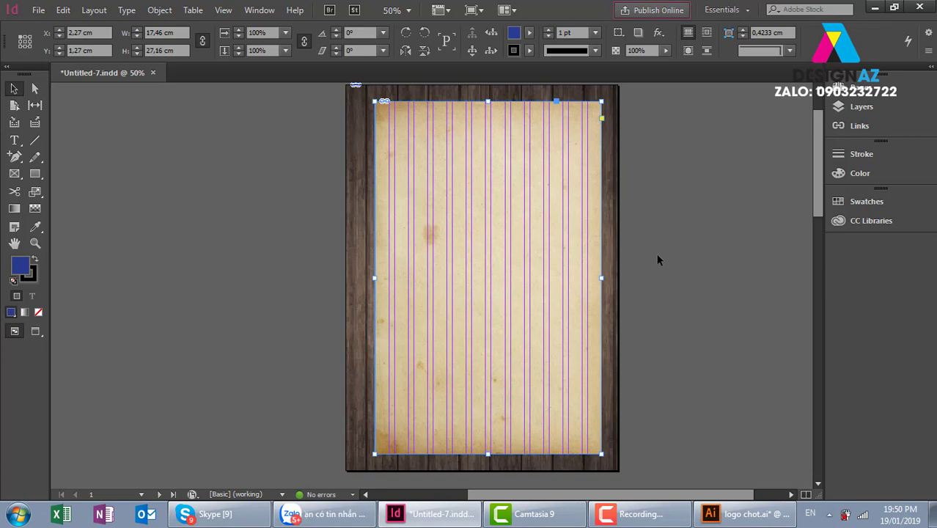
click(687, 267)
drag(649, 262, 622, 262)
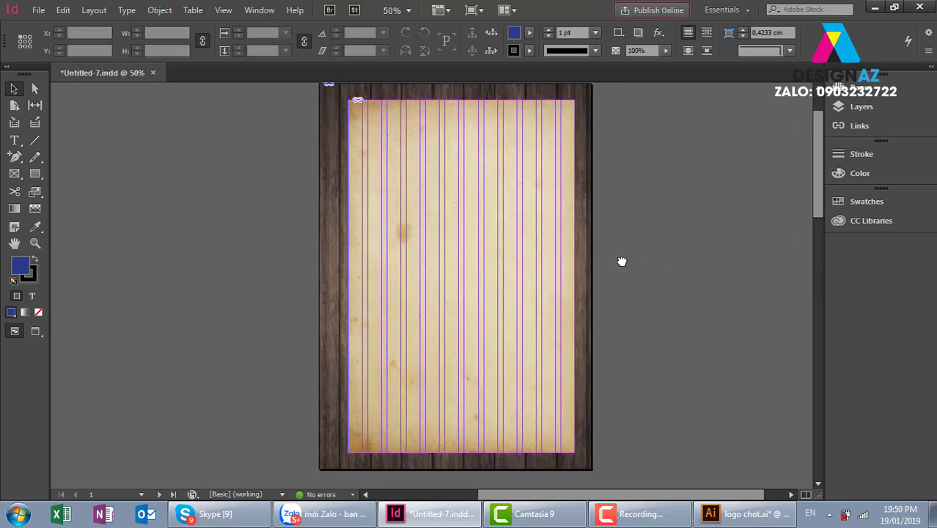
click(566, 274)
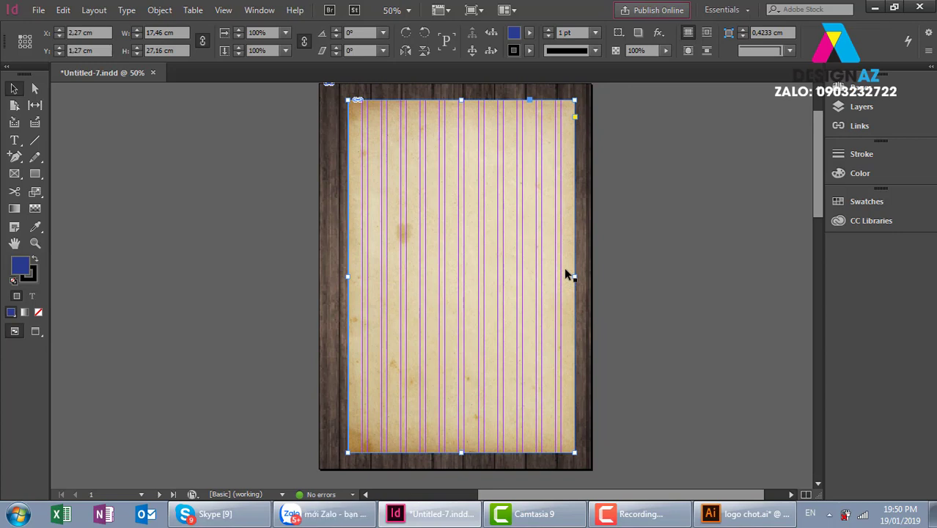
click(625, 264)
click(569, 259)
drag(503, 300, 580, 295)
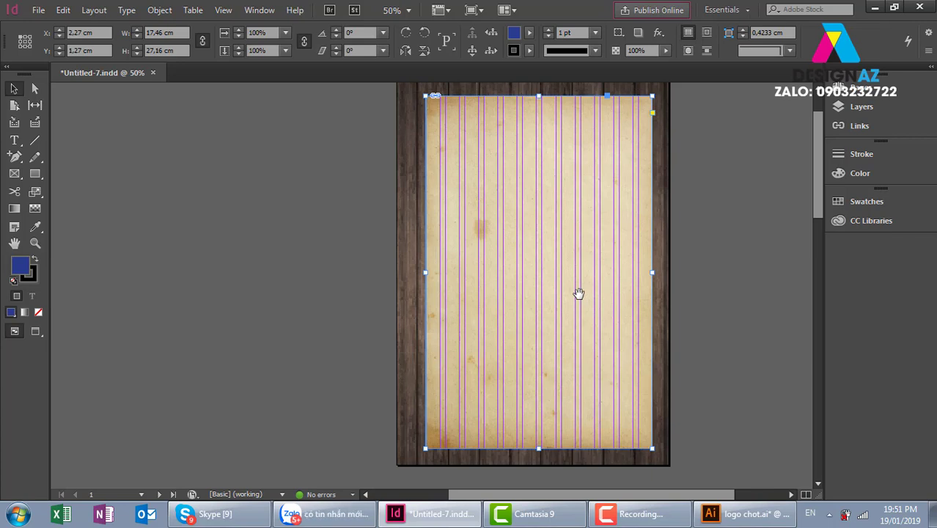
- Paste a copy of the paper frame in place over the original
key(ctrl+v)
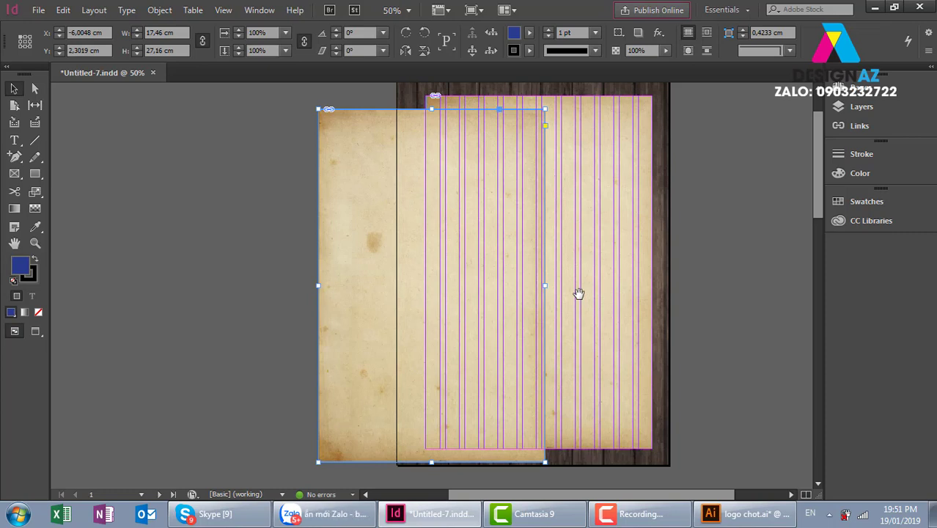
key(Delete)
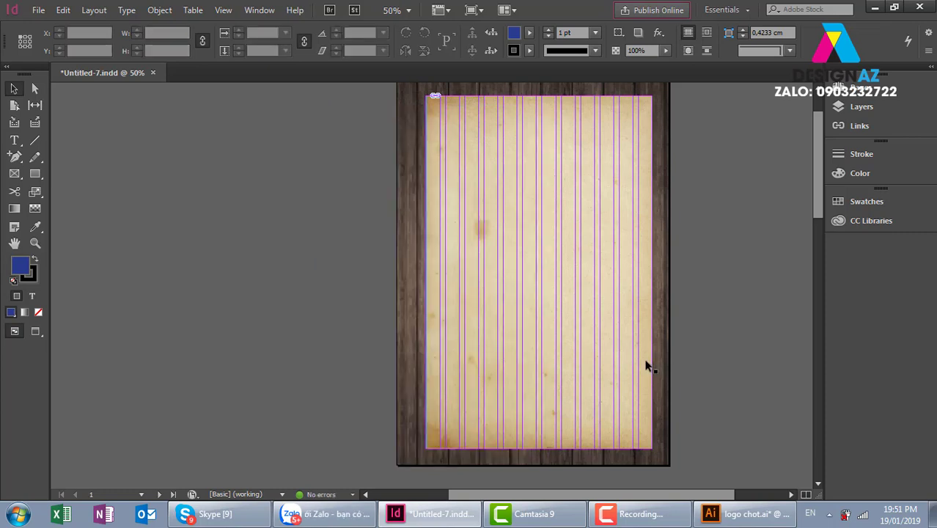
click(646, 364)
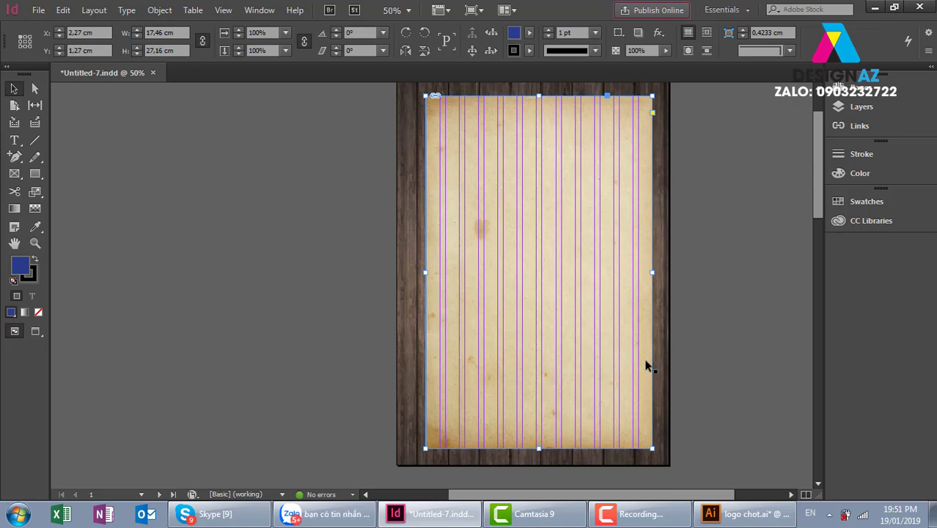
click(63, 10)
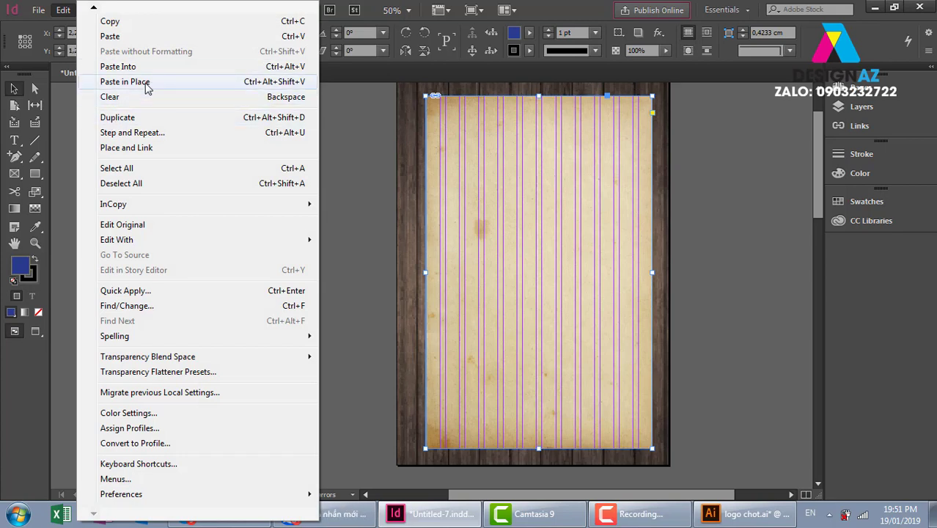
click(146, 86)
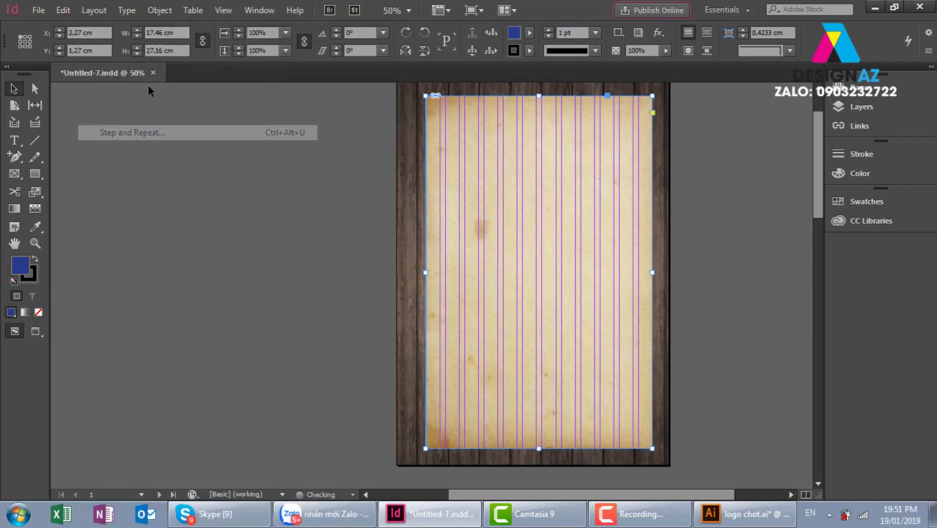
- Shorten the pasted paper copy to 11.13 cm tall across the page top
drag(539, 449, 539, 240)
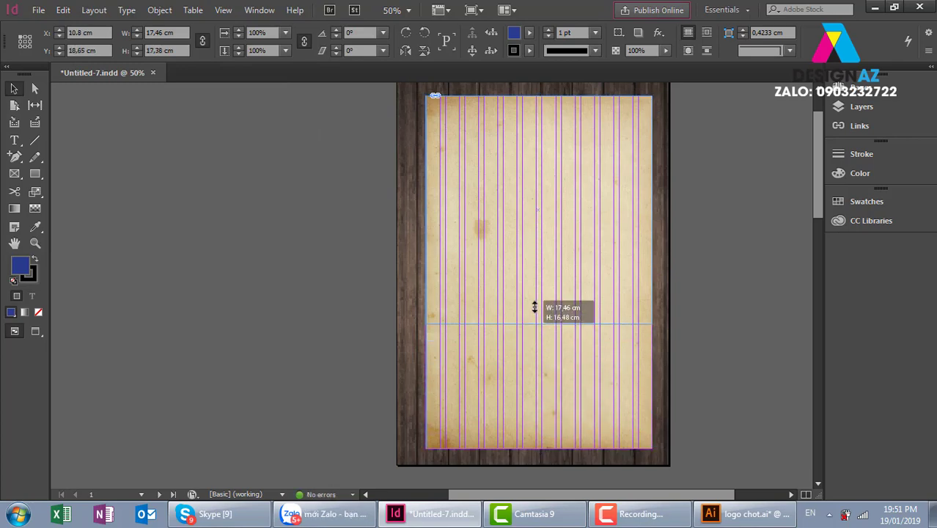
scroll(682, 264, right, 1)
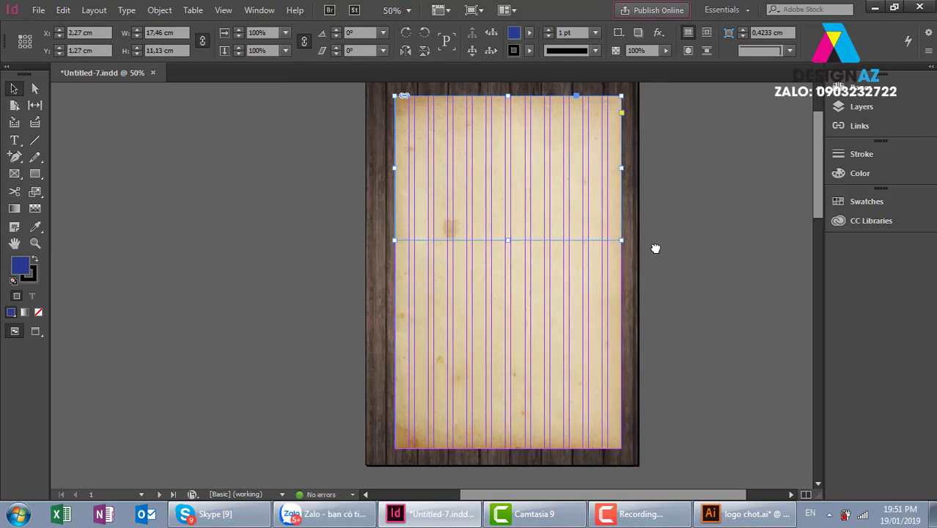
scroll(655, 247, right, 2)
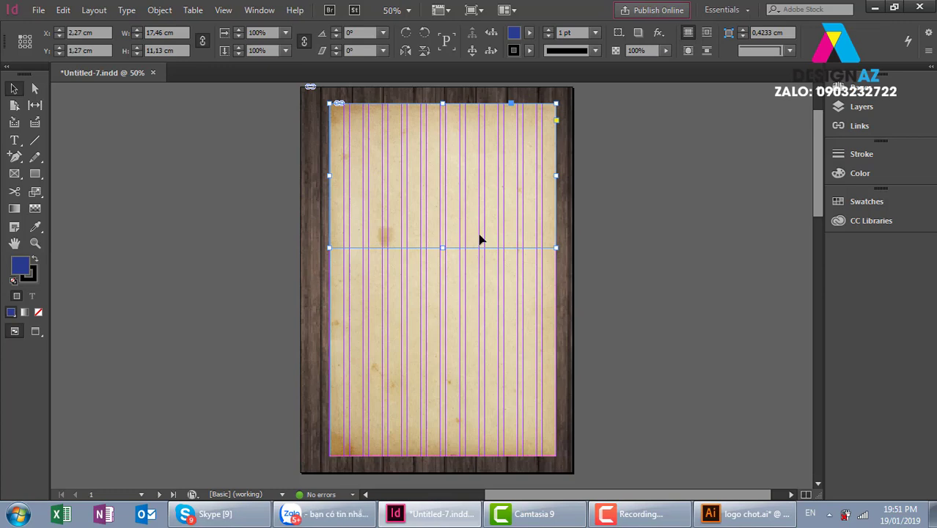
drag(493, 221, 279, 275)
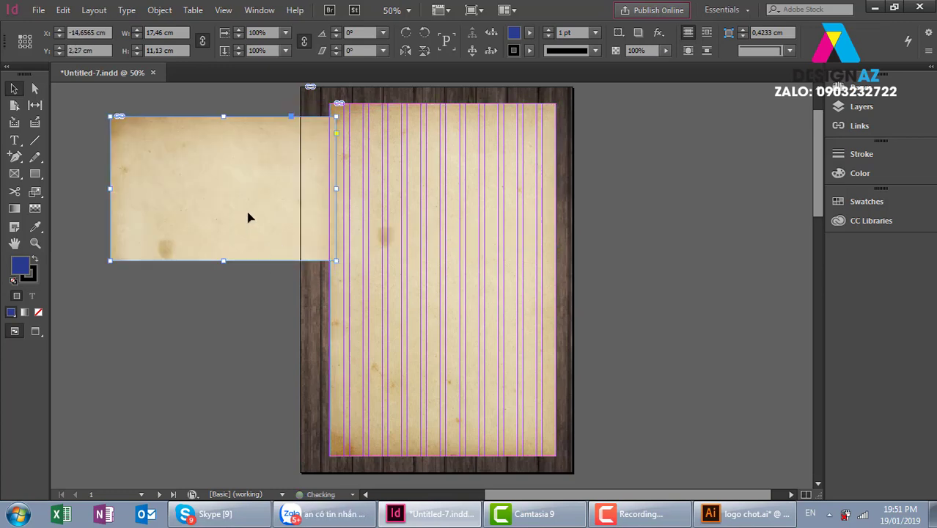
key(ctrl+z)
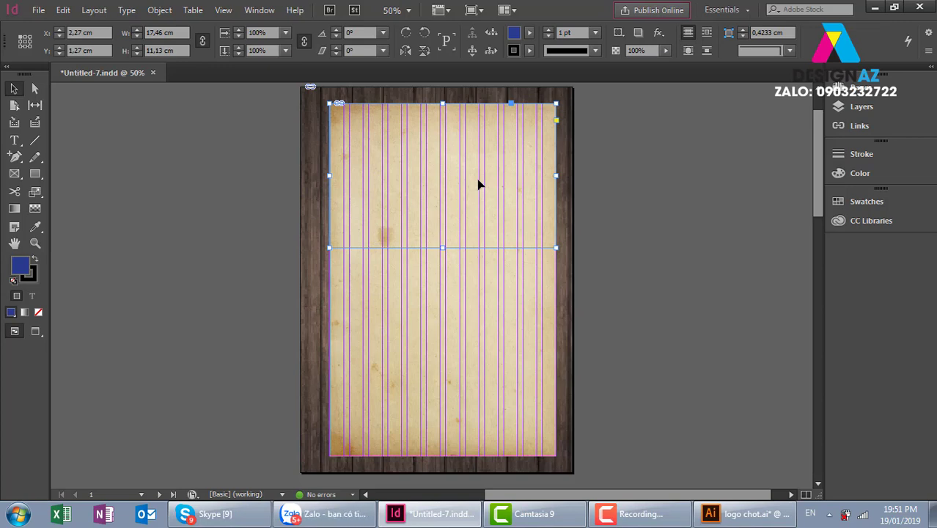
key(ctrl+d)
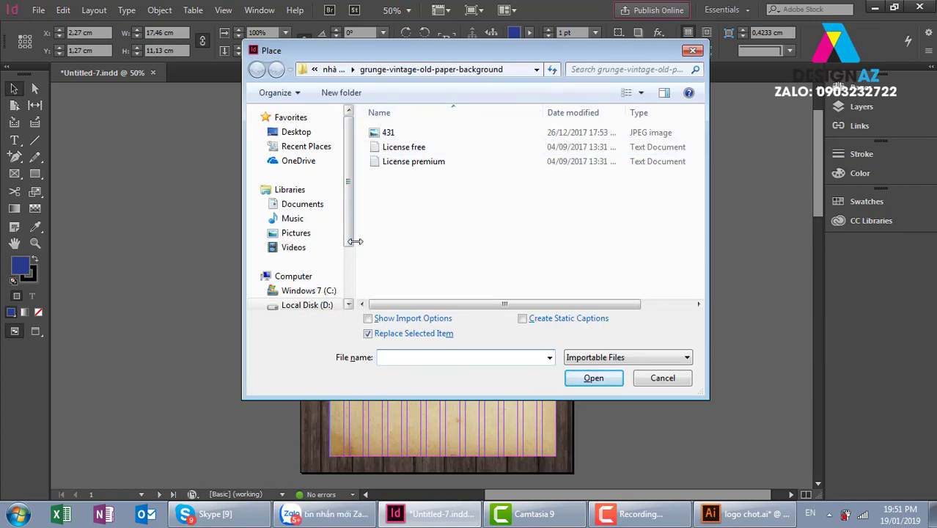
- Place the Food-for-Thought photo from E:\thuvienanh\Food into the top frame
scroll(351, 249, down, 1)
click(319, 286)
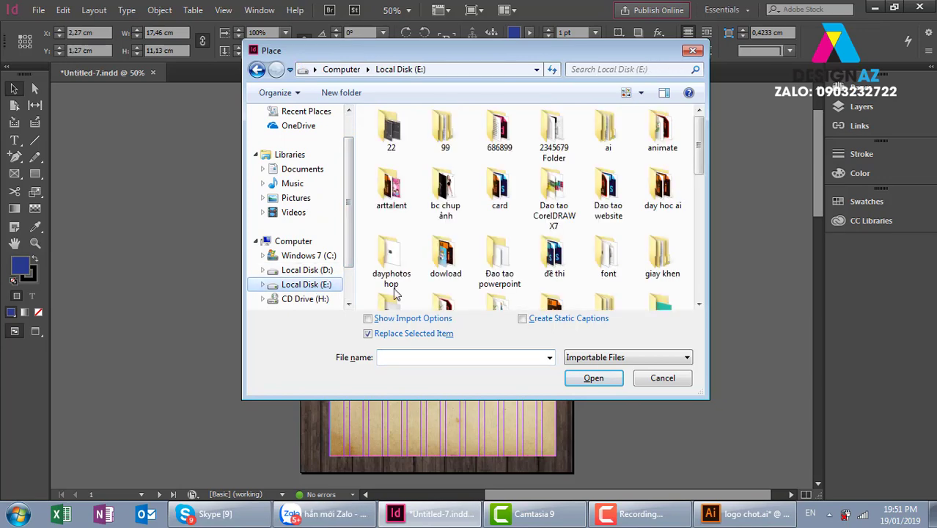
click(503, 192)
key(t)
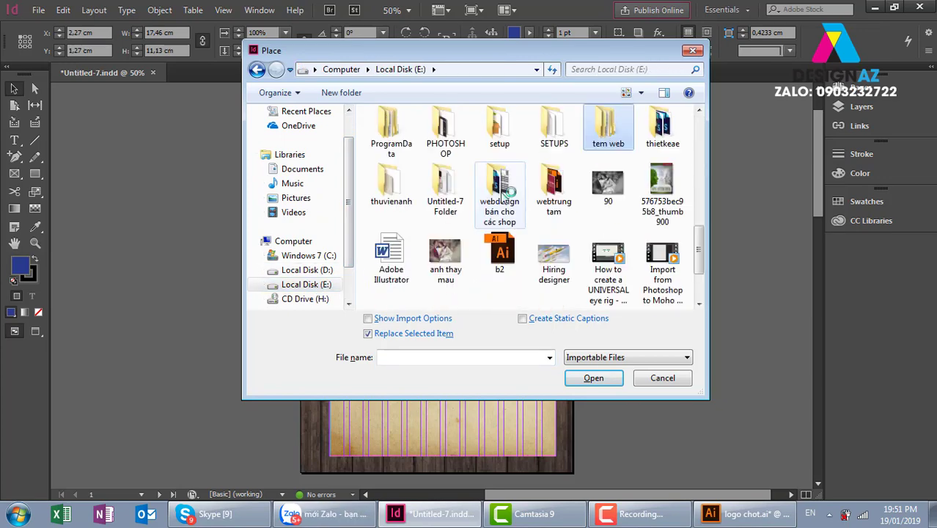
double_click(396, 182)
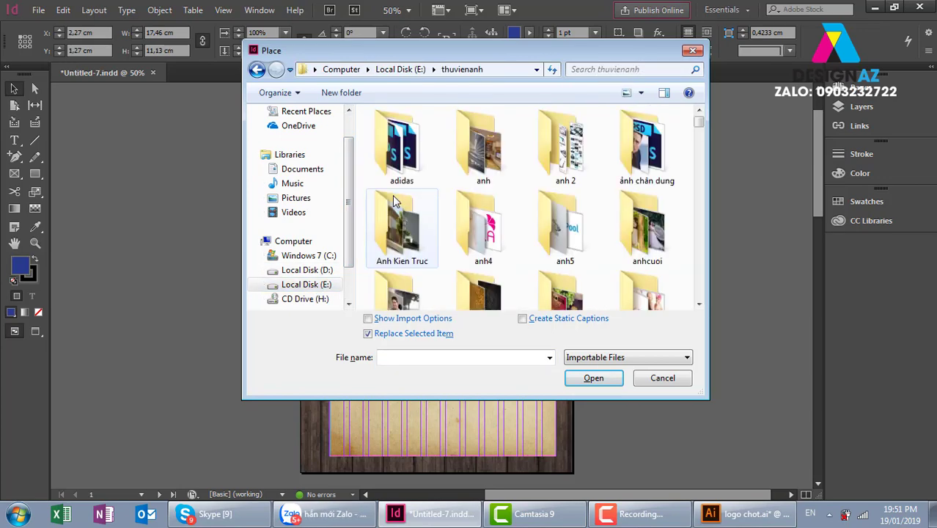
click(465, 218)
key(f)
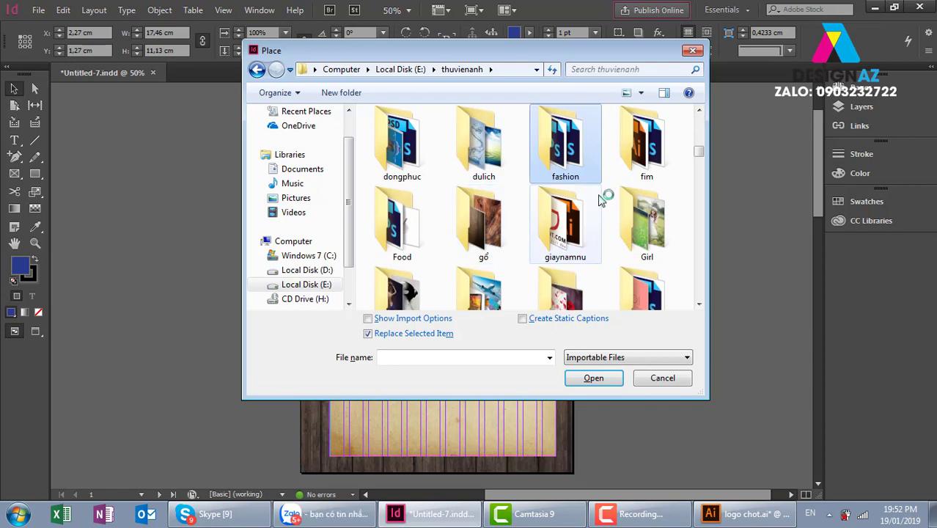
double_click(419, 229)
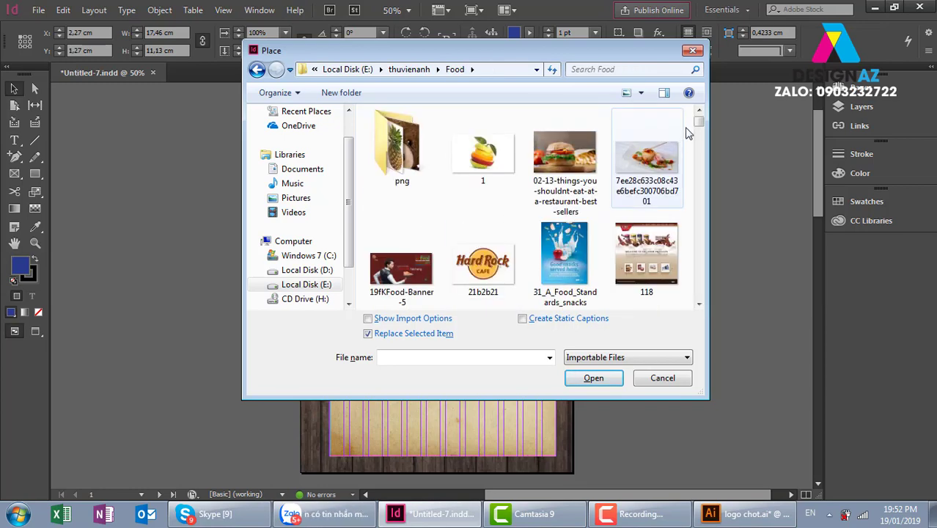
drag(699, 121, 700, 188)
click(484, 220)
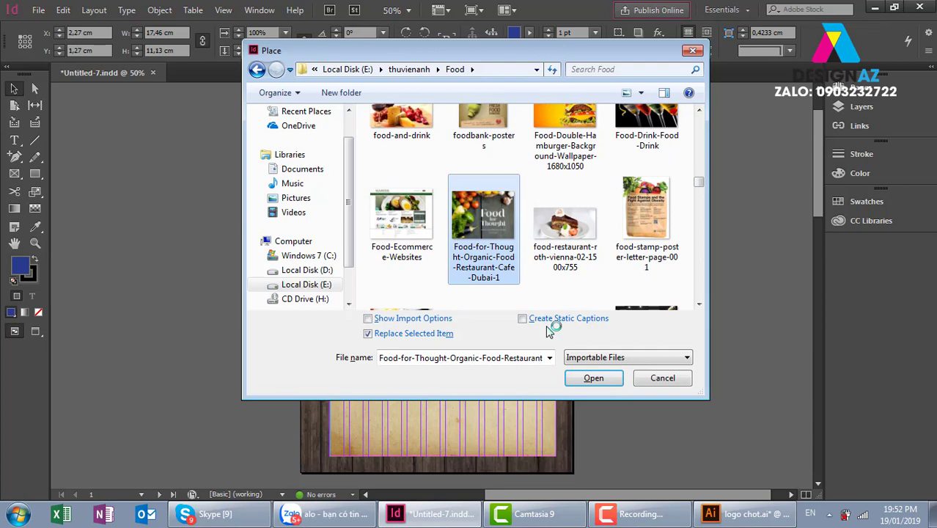
click(594, 378)
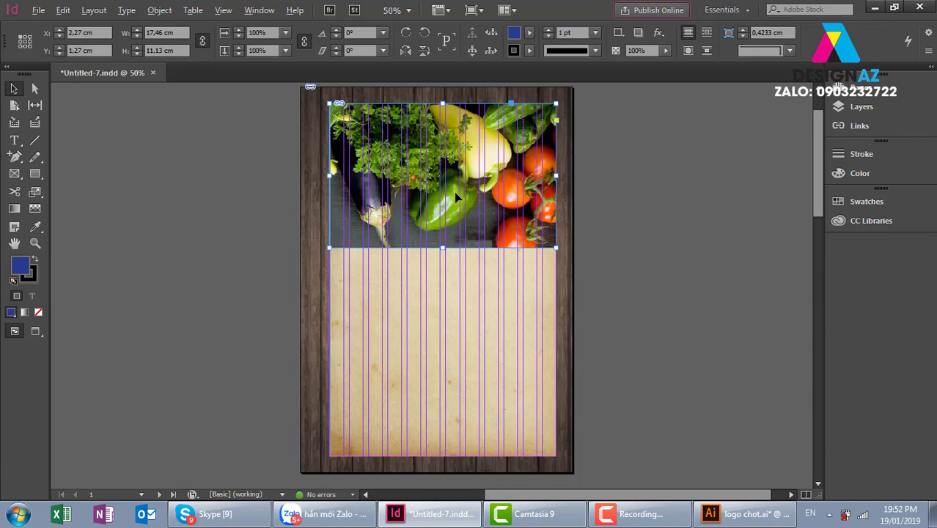
- Fill the frame with the vegetable photo, rotate it upright, and extend the frame to 13.13 cm tall
key(ctrl+alt+shift+c)
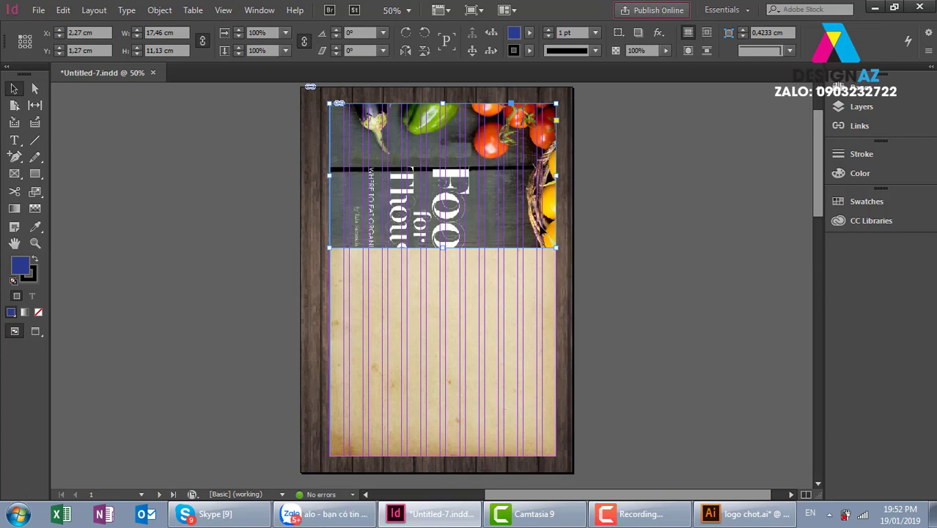
click(555, 325)
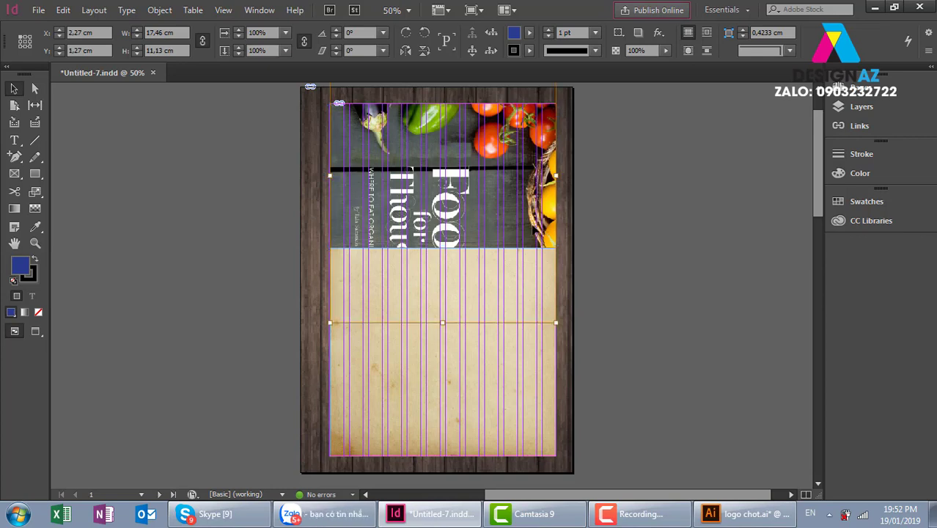
drag(565, 330, 605, 108)
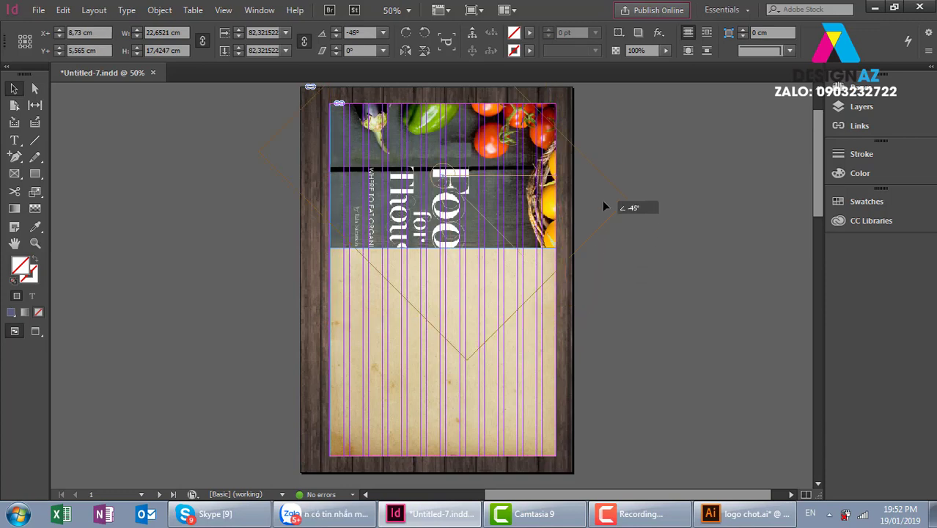
click(667, 223)
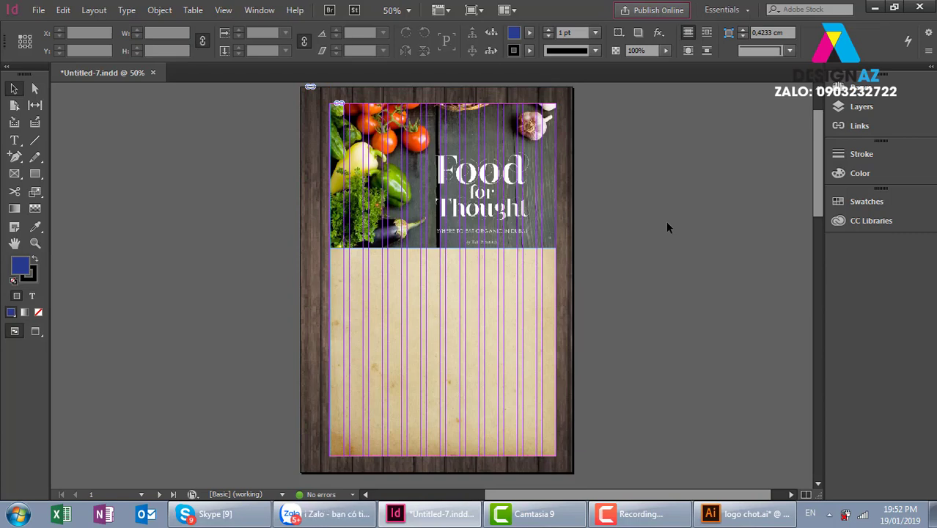
click(551, 225)
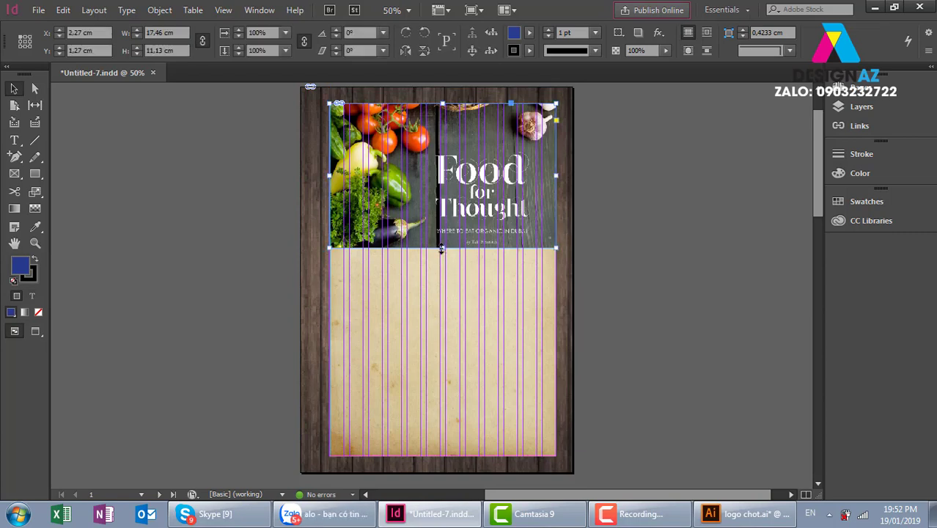
mouse_move(442, 248)
mouse_down()
mouse_move(442, 273)
mouse_move(443, 262)
mouse_up()
click(697, 207)
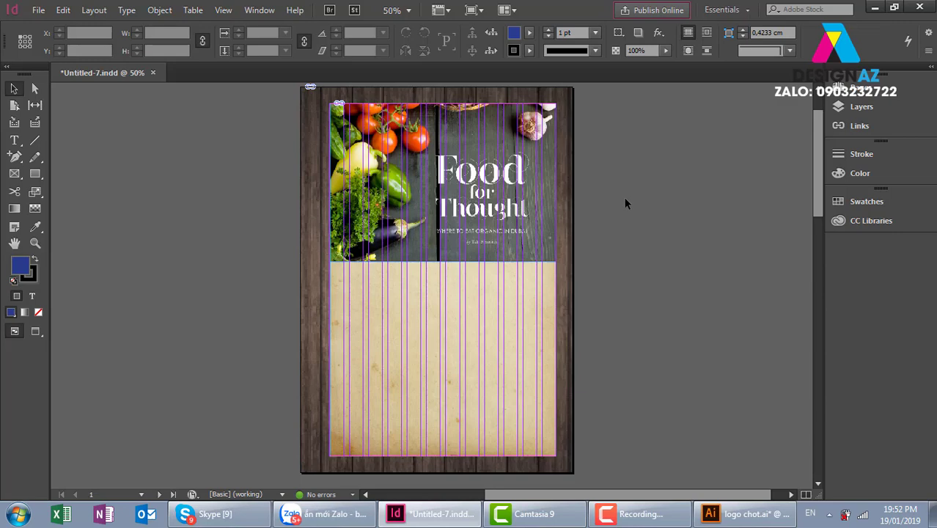
- Preview the header at 75% zoom and test shifting the food photo up, undoing the move
key(w)
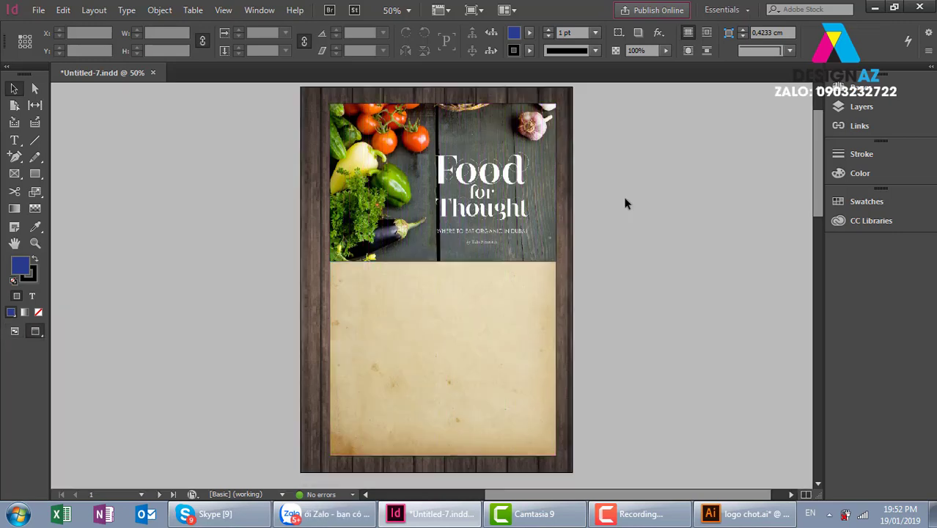
mouse_move(552, 258)
mouse_down()
mouse_move(584, 259)
mouse_move(656, 287)
mouse_move(506, 320)
mouse_up()
key(ctrl+equal)
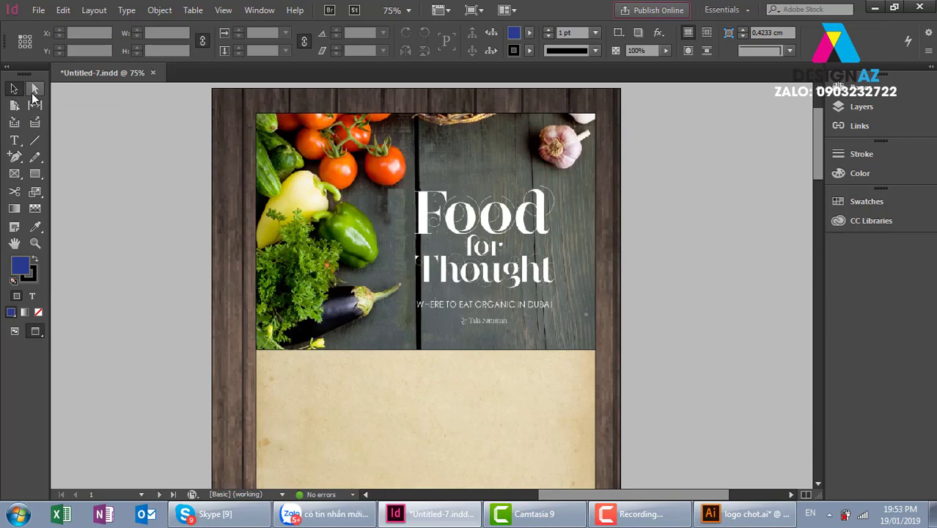
click(33, 91)
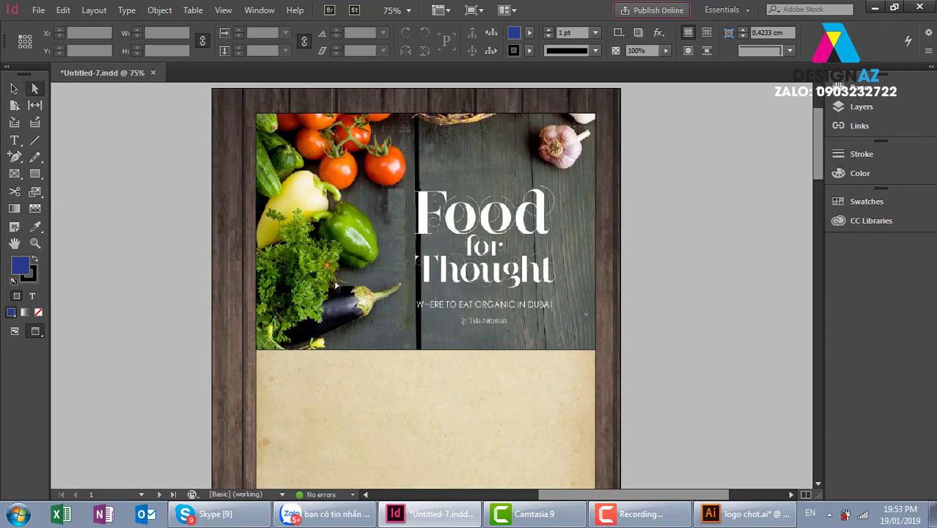
click(581, 343)
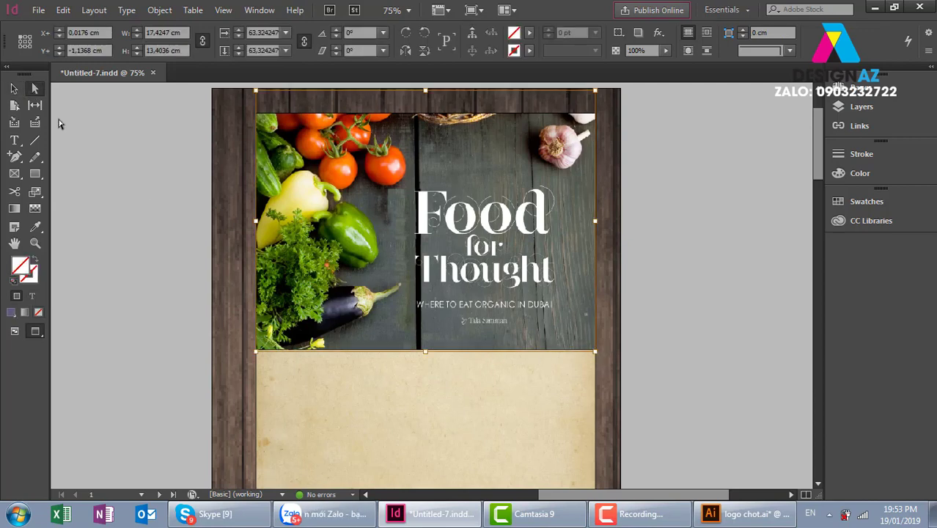
click(13, 88)
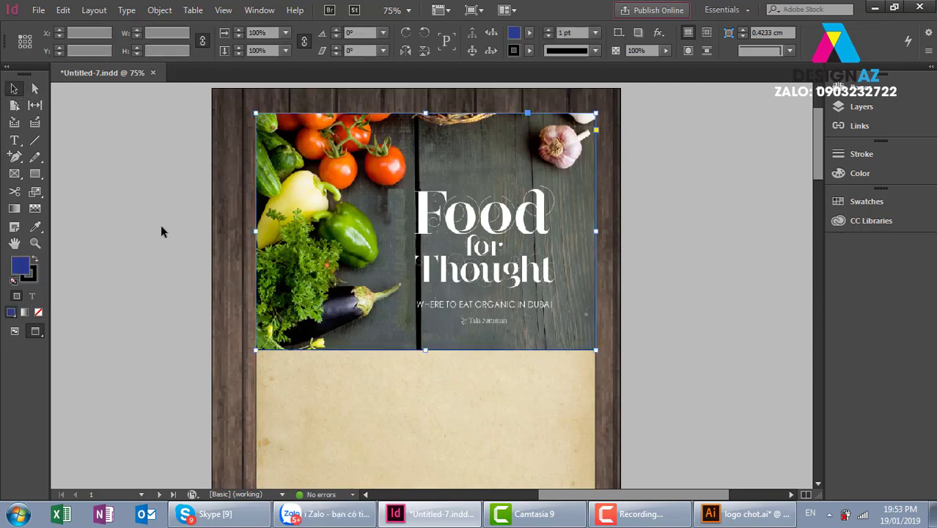
click(35, 88)
click(502, 352)
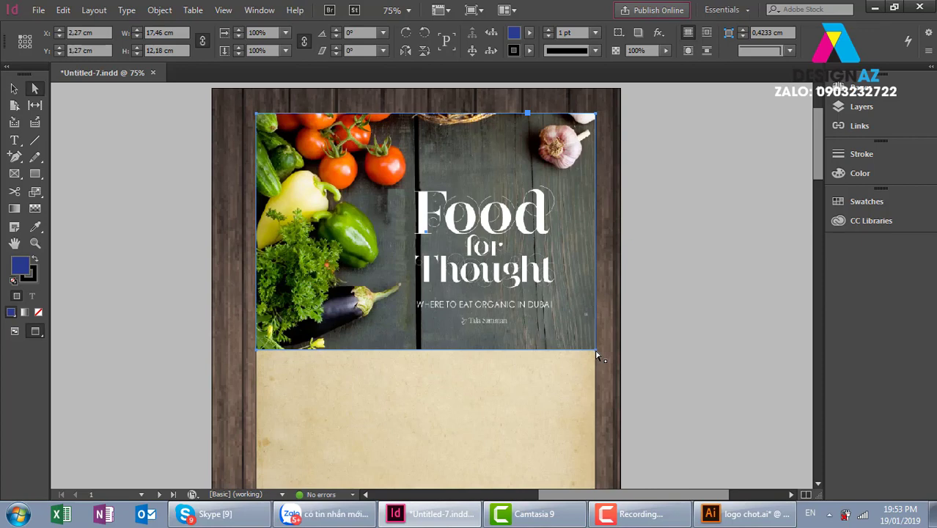
drag(597, 355, 601, 314)
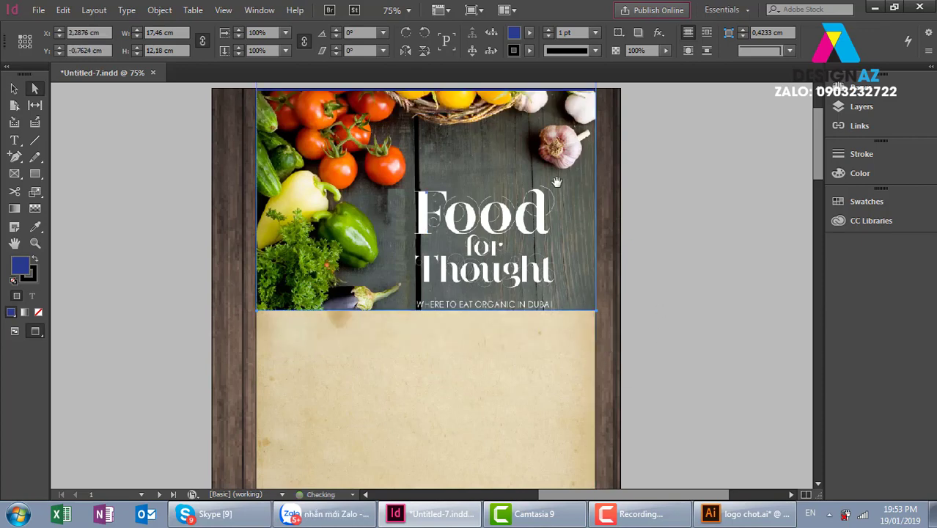
key(ctrl+z)
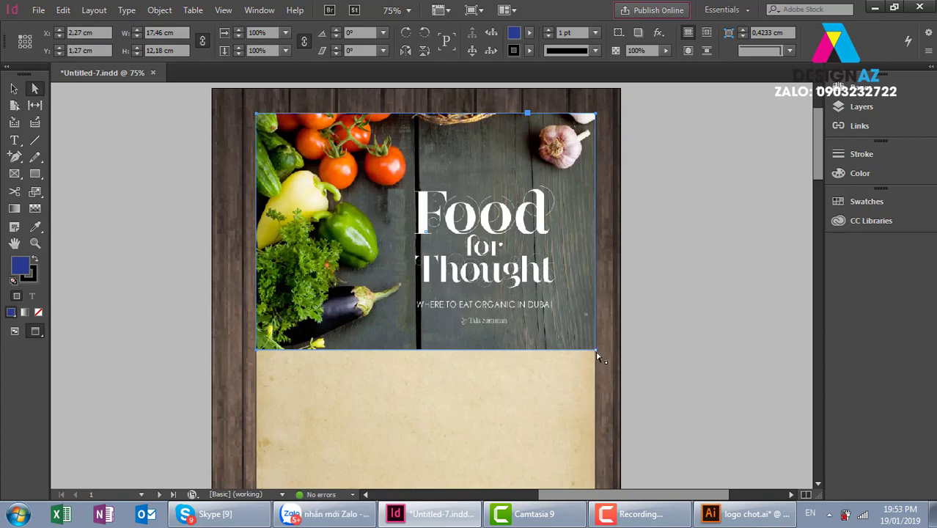
- Raise the header frame's bottom-right anchor so its bottom edge slants upward to the right
mouse_move(597, 352)
mouse_down()
mouse_move(596, 281)
mouse_move(596, 309)
mouse_up()
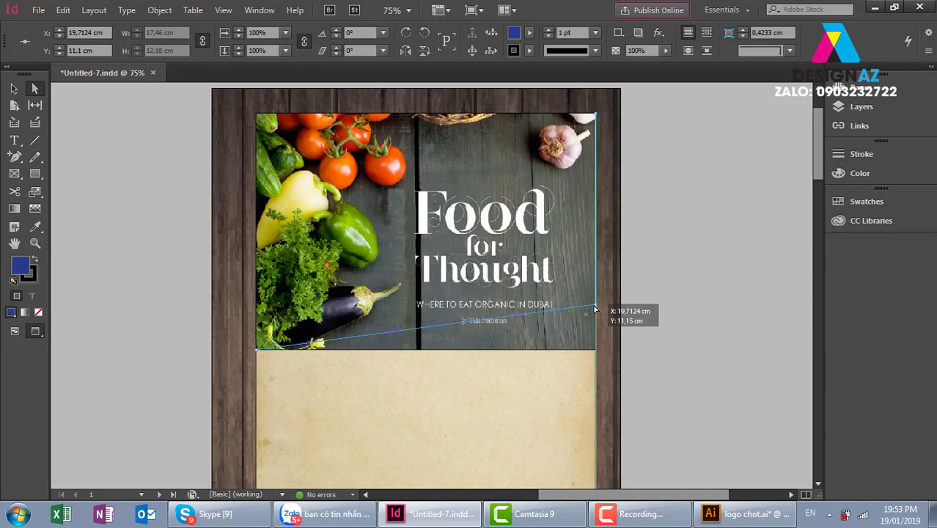
drag(595, 309, 596, 306)
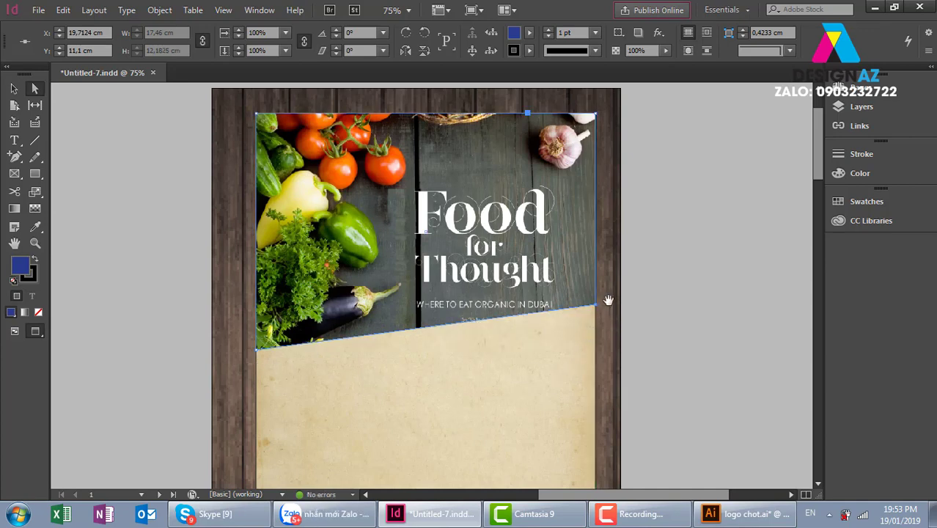
click(14, 88)
click(106, 175)
click(315, 340)
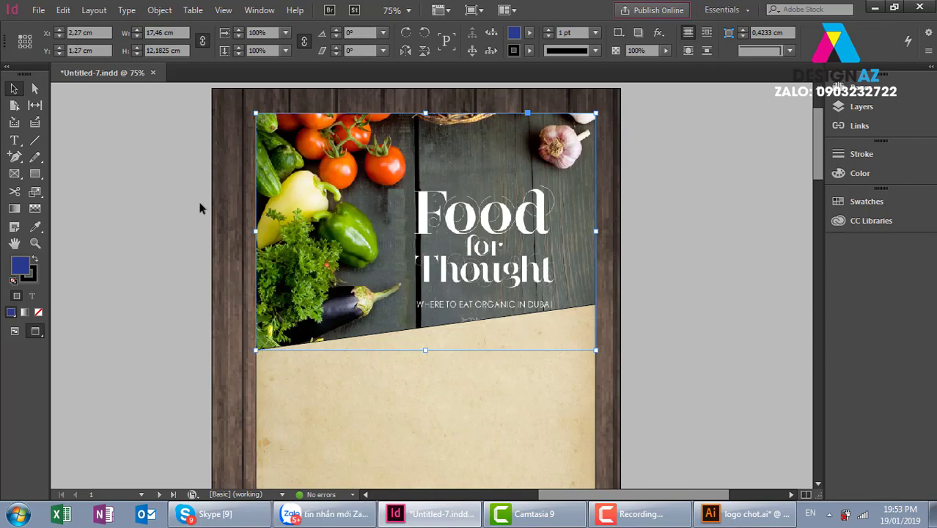
click(18, 157)
right_click(21, 159)
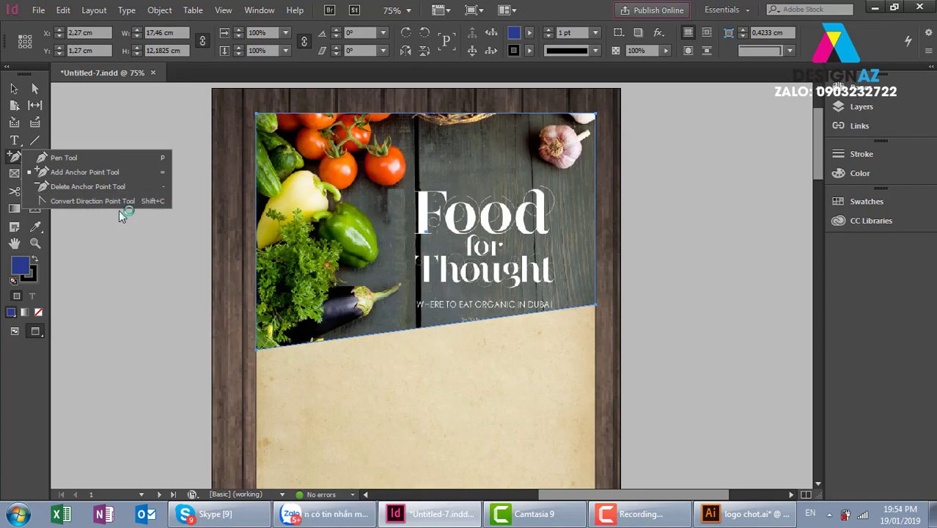
- Try pulling curve handles from the header's bottom corners with Convert Direction Point, undoing both attempts
click(595, 303)
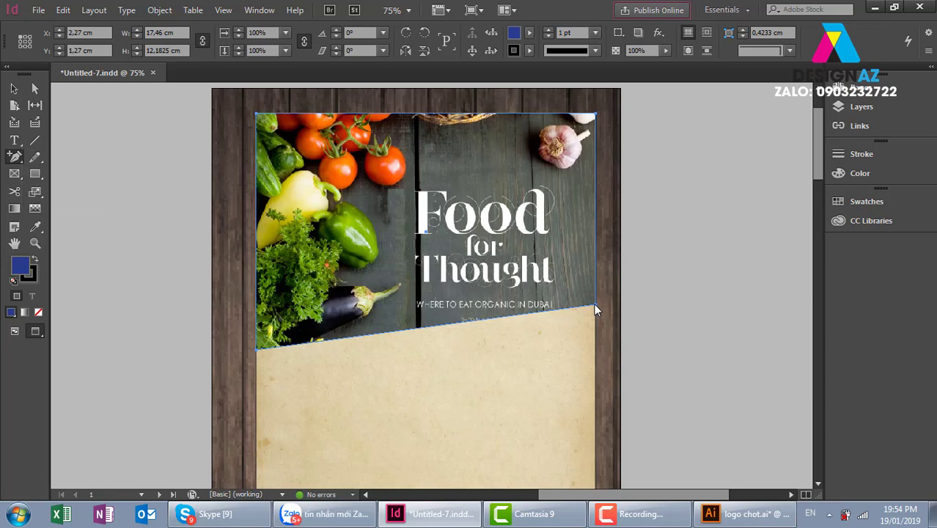
key(shift+c)
mouse_move(596, 304)
mouse_down()
mouse_move(689, 312)
mouse_move(771, 372)
mouse_up()
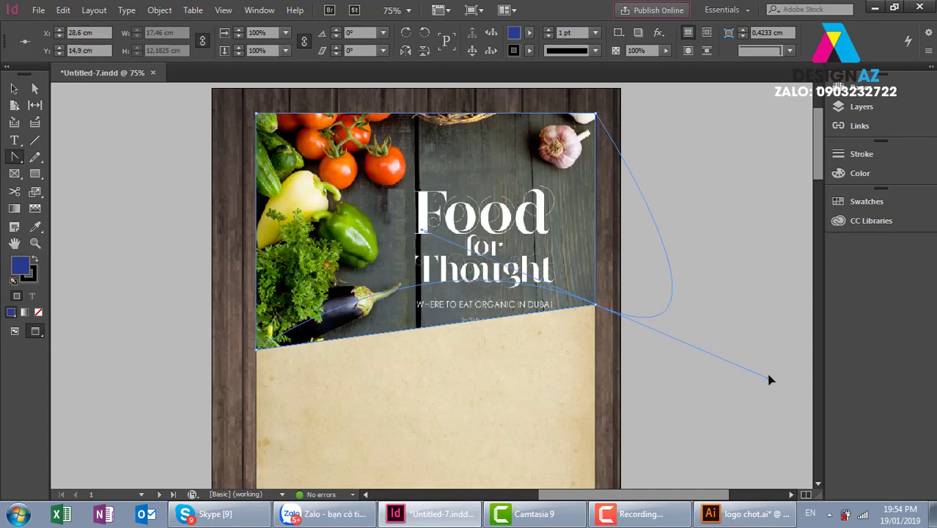
key(ctrl+z)
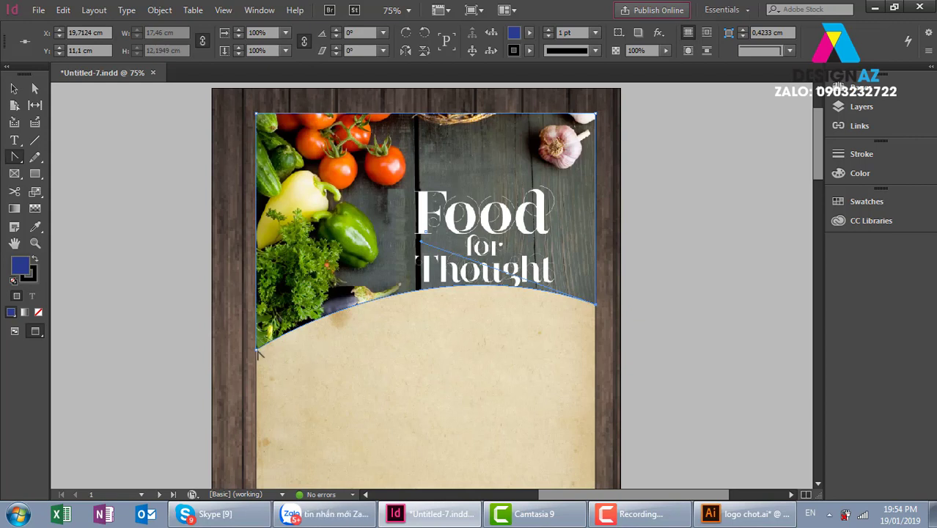
drag(257, 350, 439, 372)
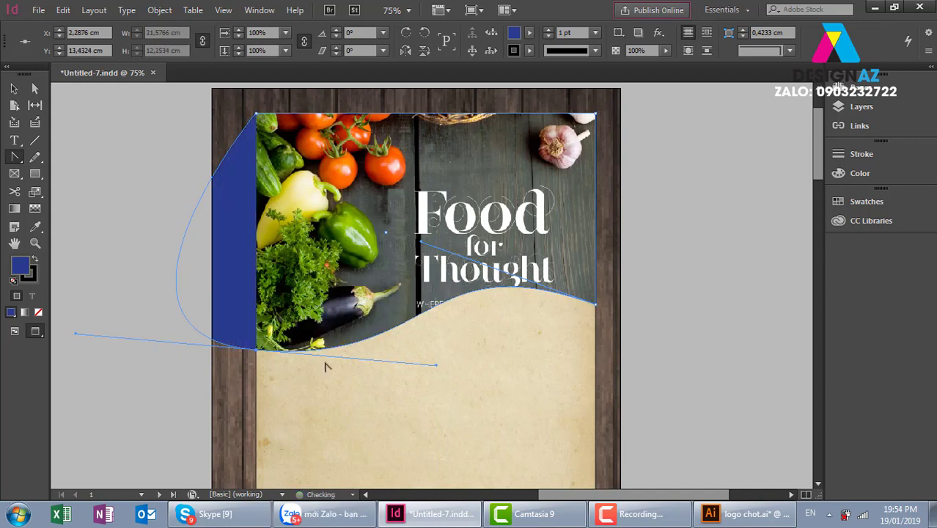
scroll(293, 327, left, 2)
scroll(294, 328, left, 3)
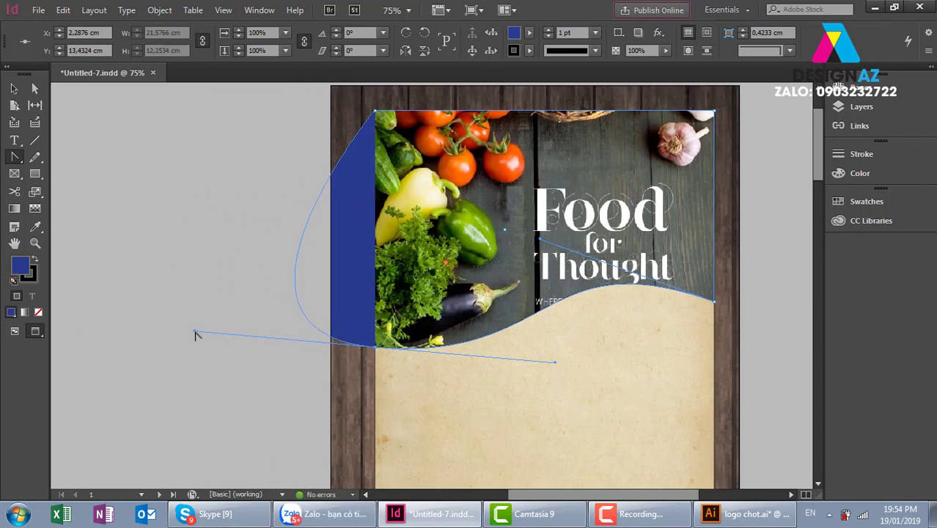
key(ctrl+z)
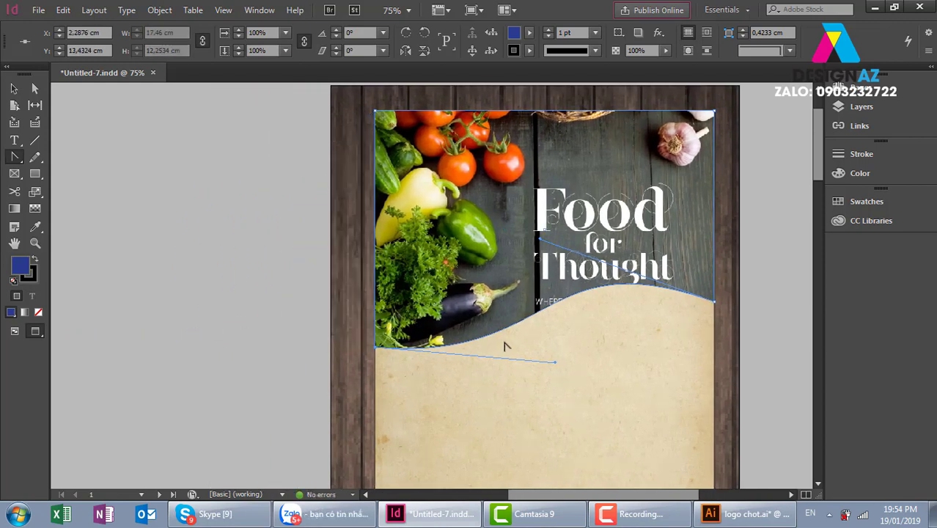
- Lower the right anchor, raise the left anchor and adjust handles into a wave cresting rightward
click(37, 89)
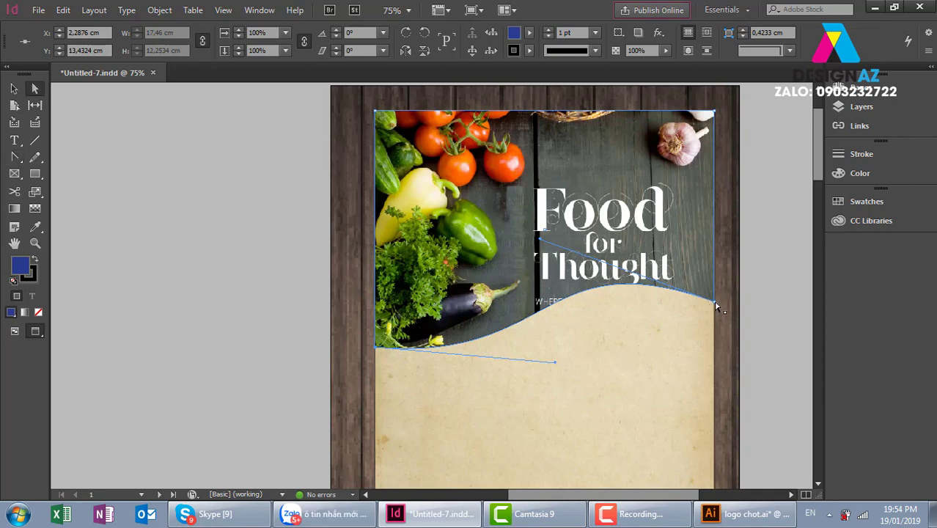
click(717, 306)
click(716, 312)
click(716, 309)
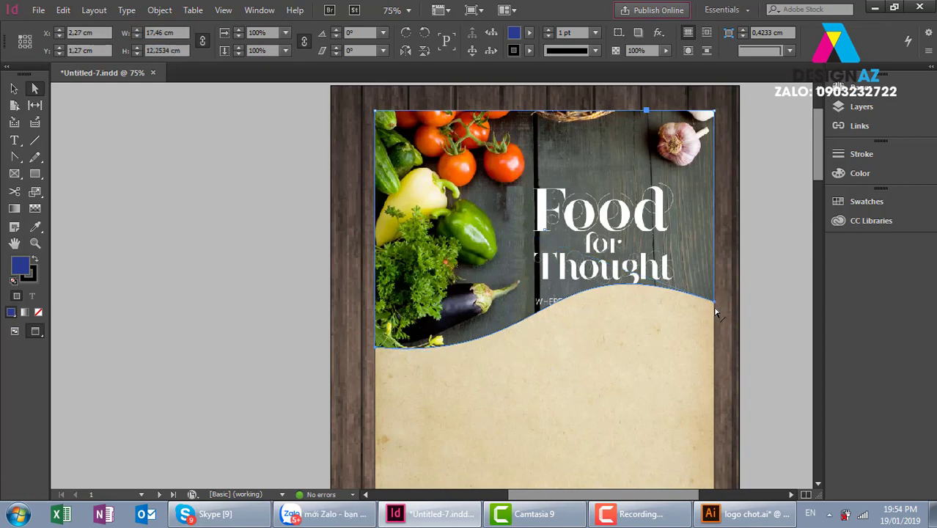
click(717, 315)
drag(717, 307, 716, 327)
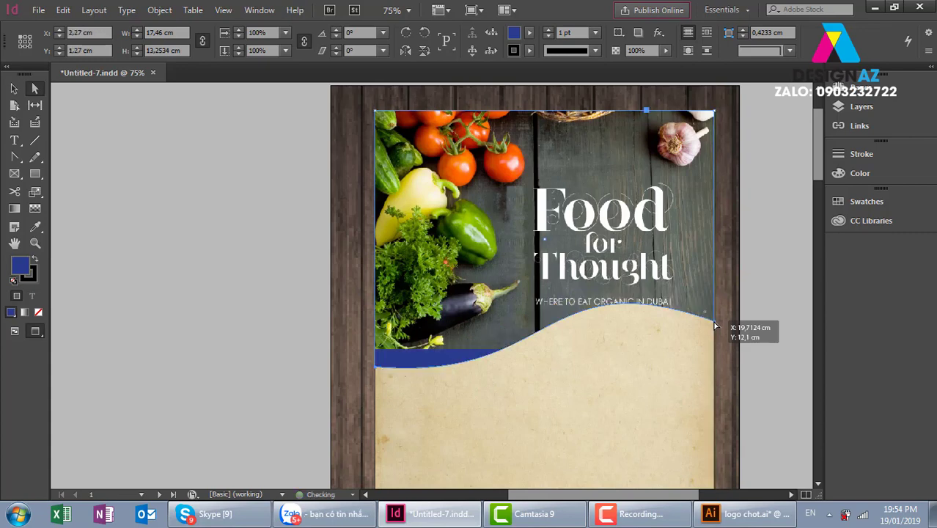
key(ctrl+z)
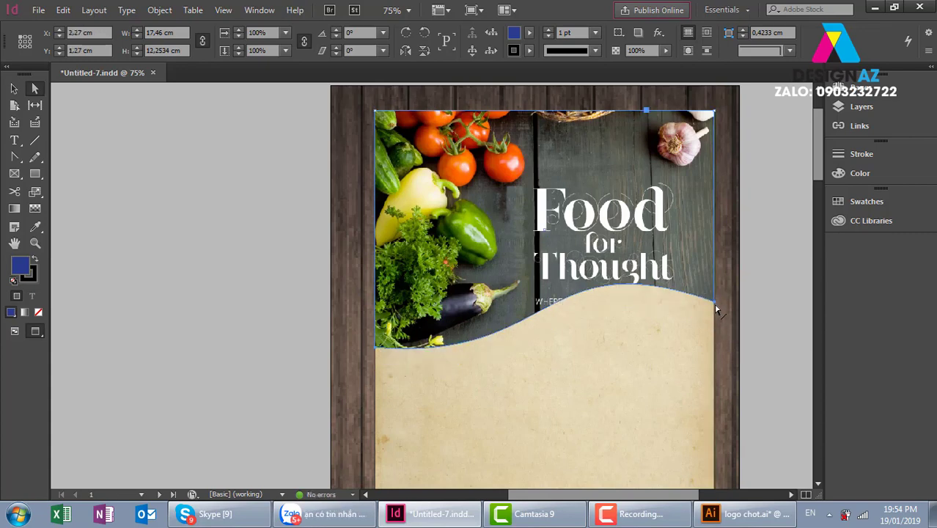
drag(717, 308, 716, 327)
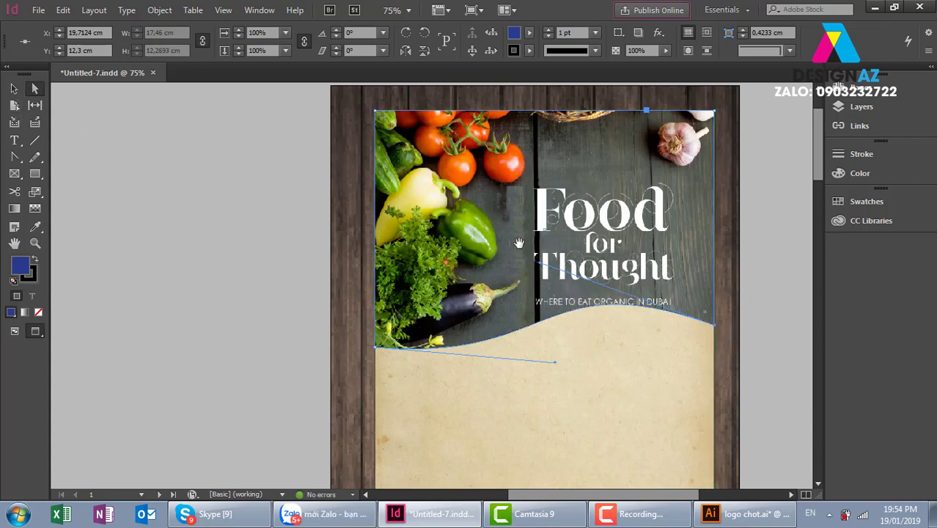
drag(543, 267, 539, 252)
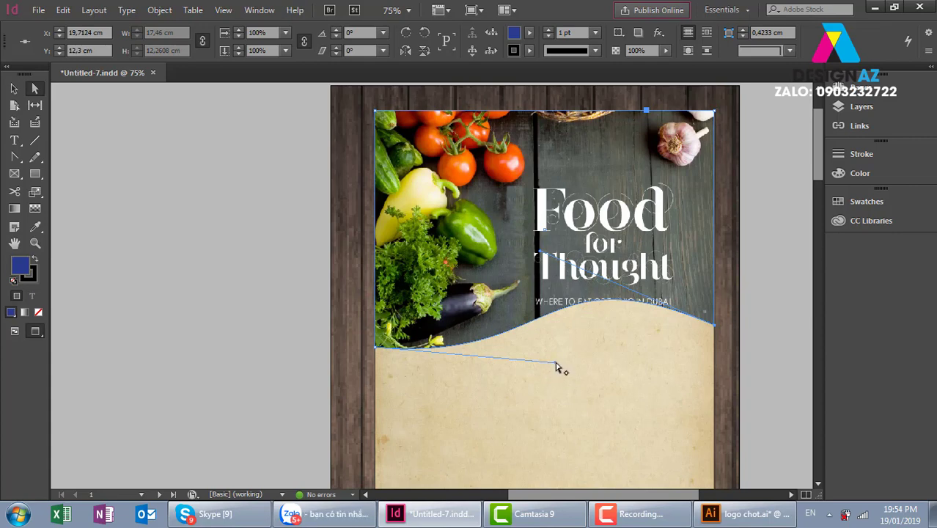
drag(555, 364, 535, 383)
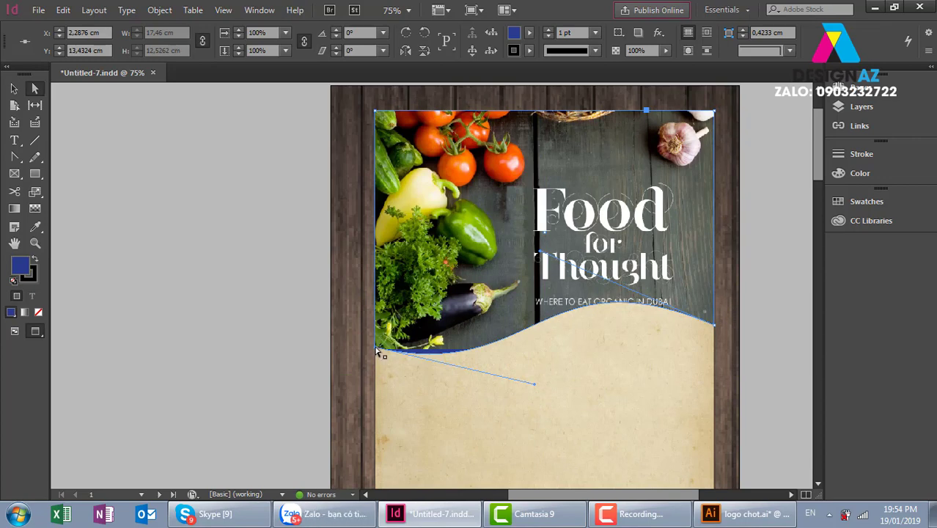
drag(379, 353, 378, 336)
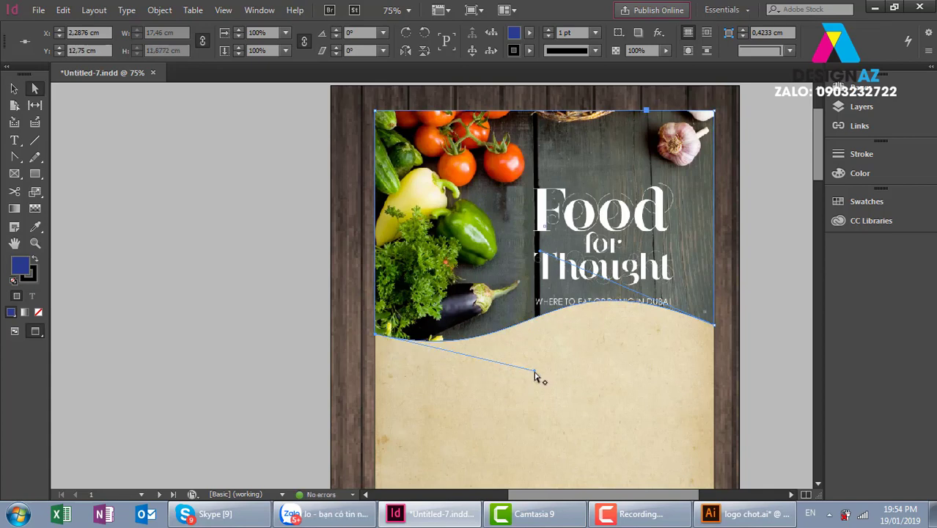
drag(534, 374, 522, 380)
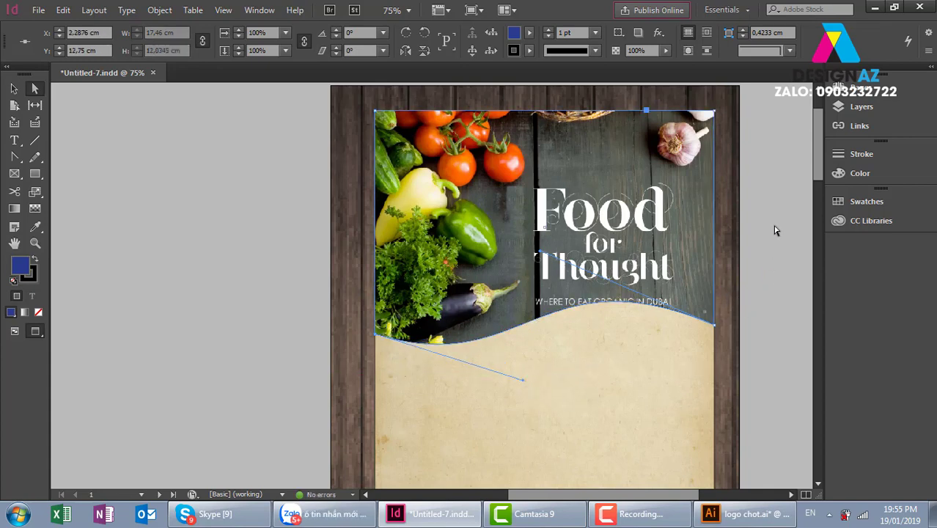
- Place the Hard Rock Cafe logo near the top of the page
click(14, 88)
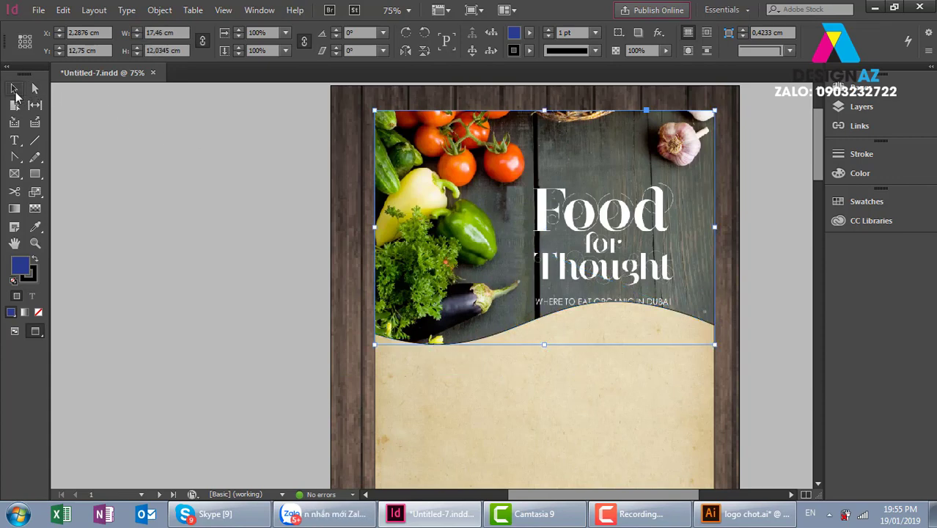
click(223, 257)
drag(638, 360, 591, 408)
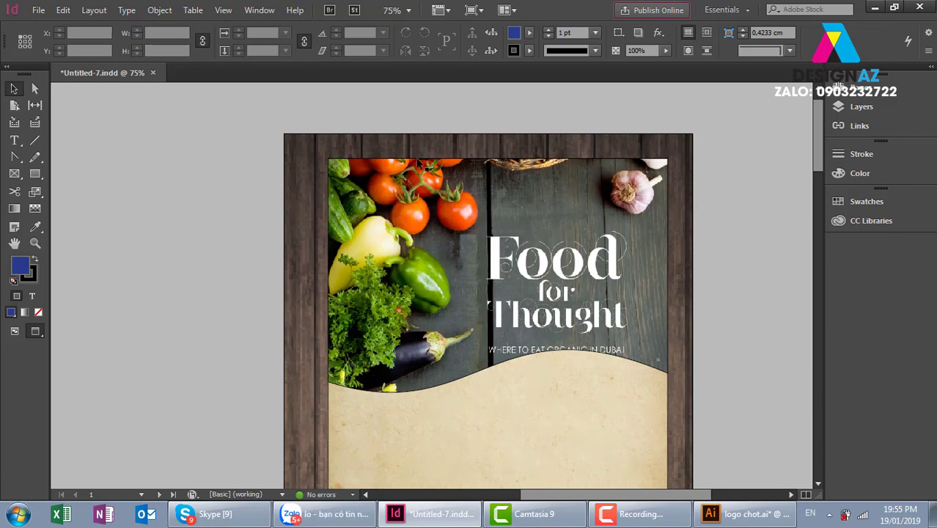
click(38, 10)
mouse_move(74, 71)
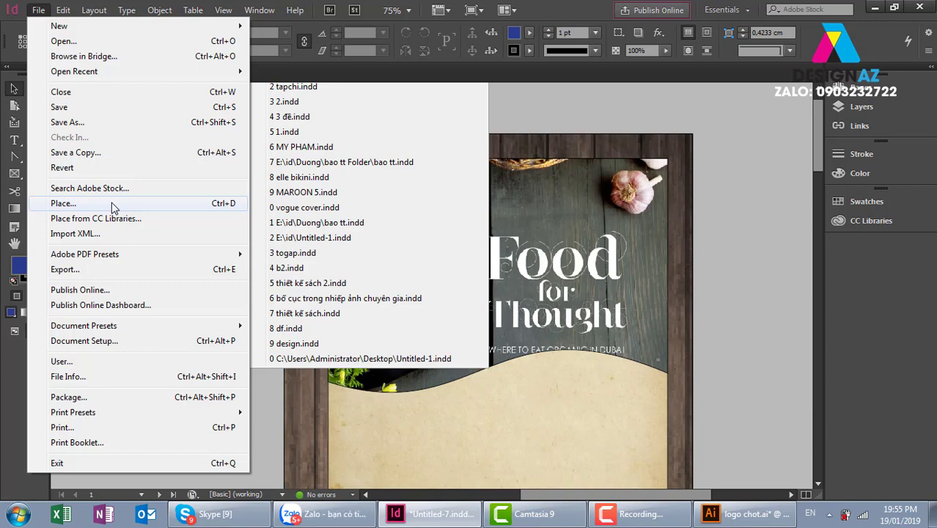
click(111, 203)
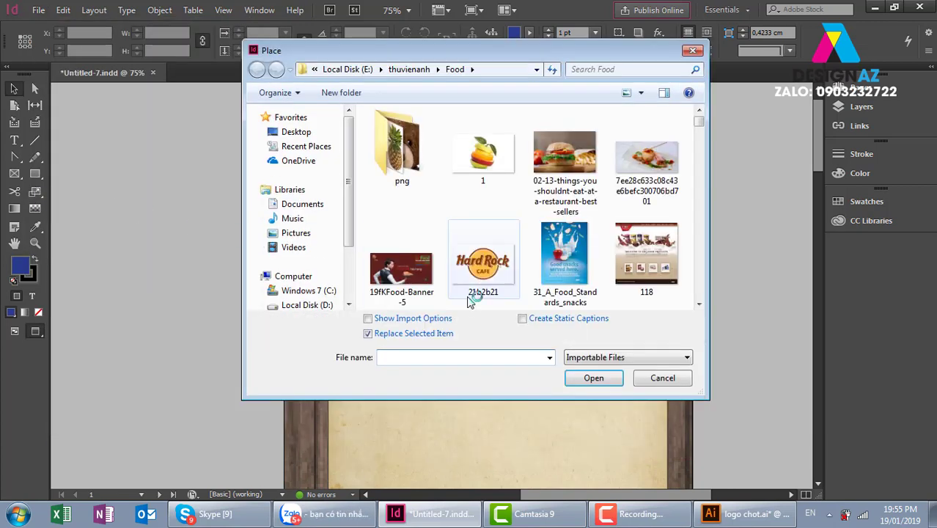
click(491, 280)
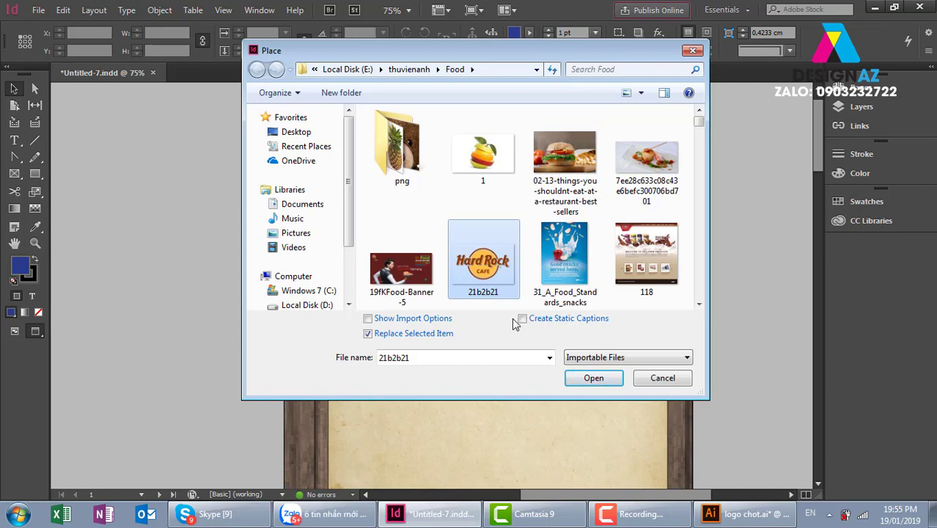
click(606, 379)
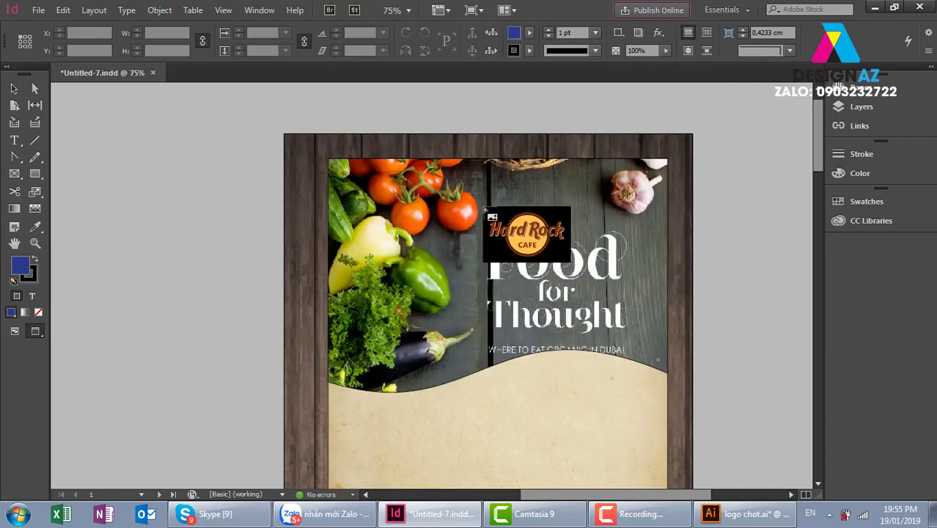
drag(436, 159, 531, 219)
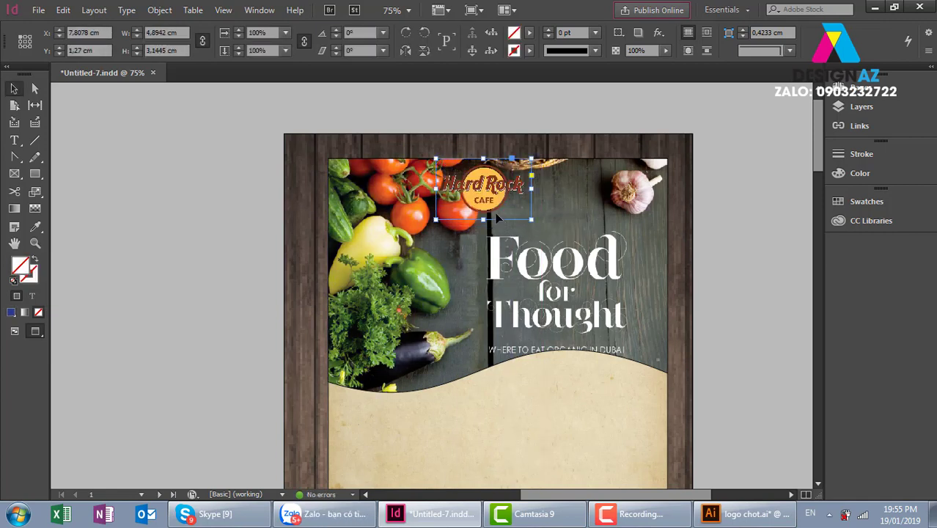
- Nudge the Hard Rock Cafe logo up to Y 0.7 cm
scroll(497, 219, down, 2)
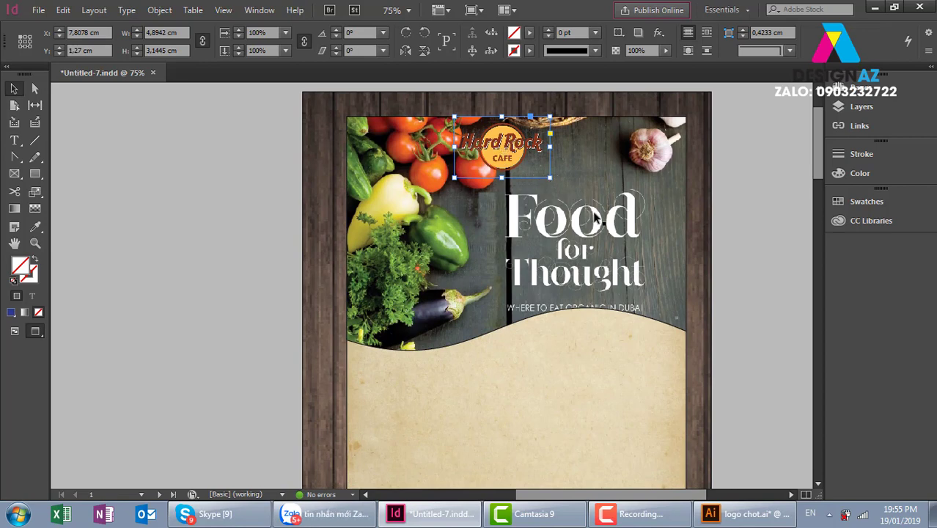
scroll(558, 190, up, 3)
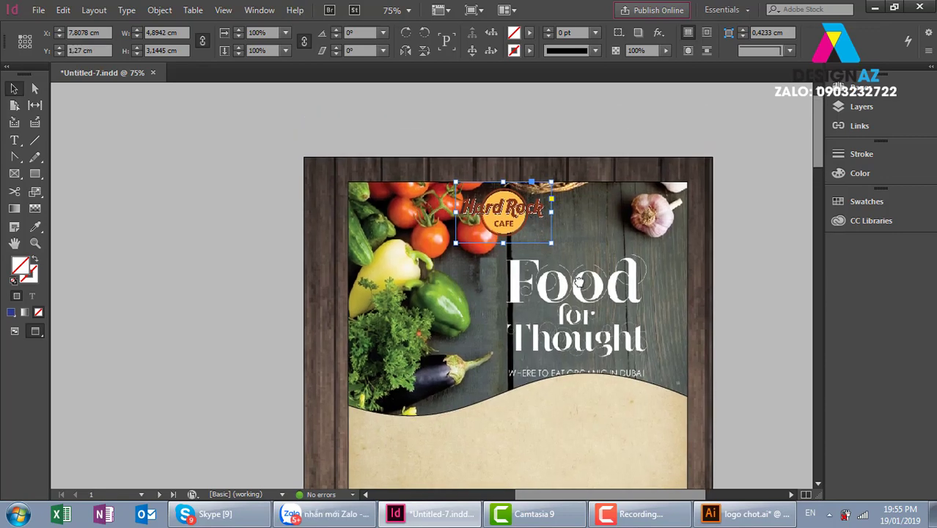
drag(508, 227, 508, 209)
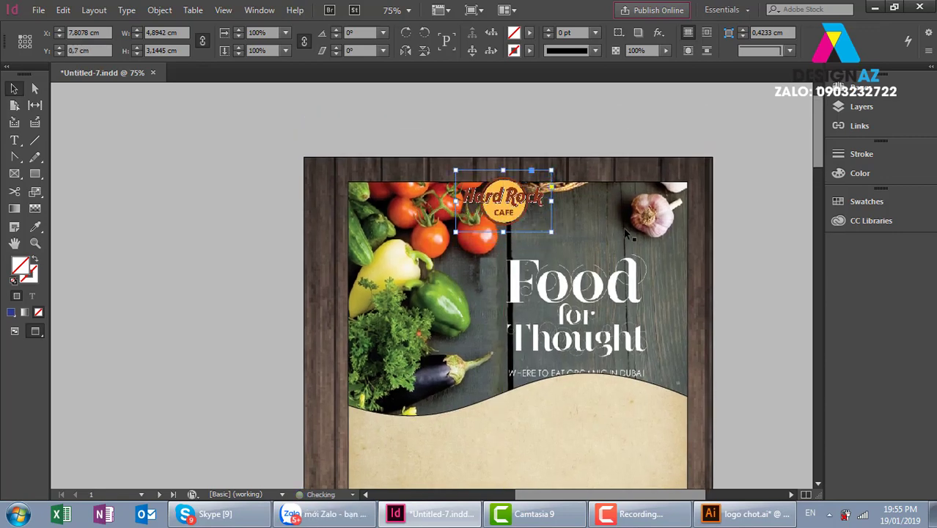
click(762, 306)
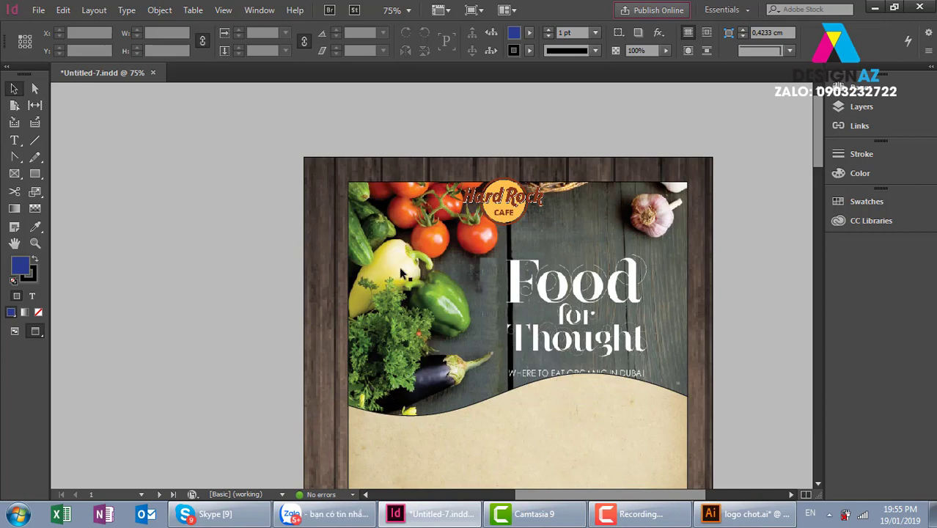
click(35, 174)
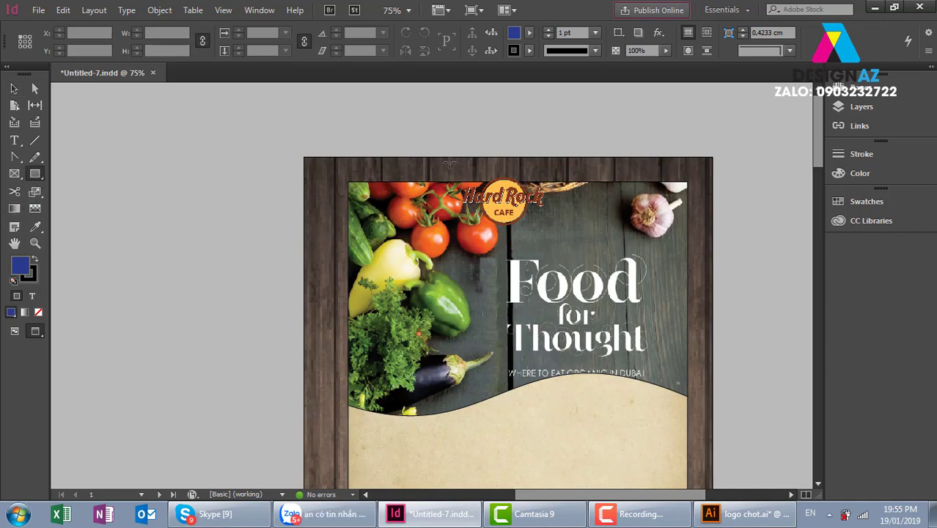
- Draw a 6.6 × 3.8445 cm box at the top centre filled dark red #420000
drag(441, 159, 567, 234)
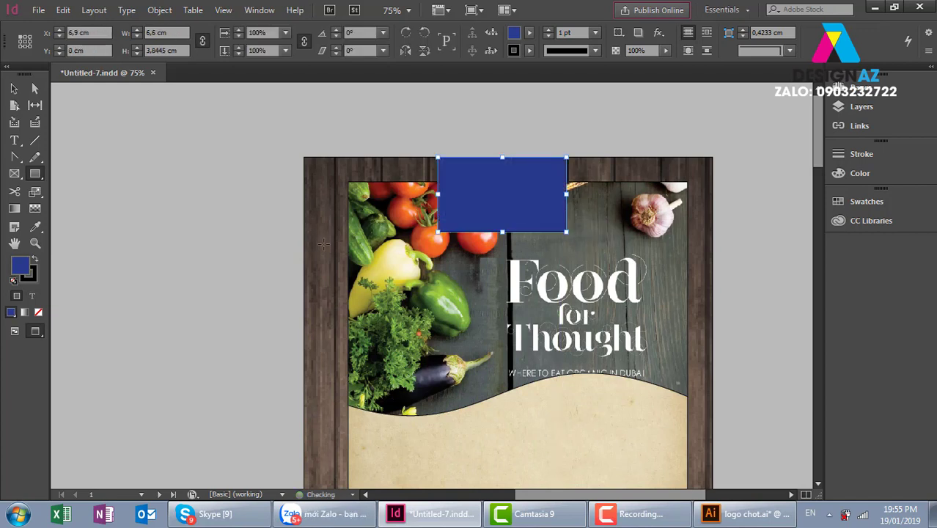
double_click(20, 265)
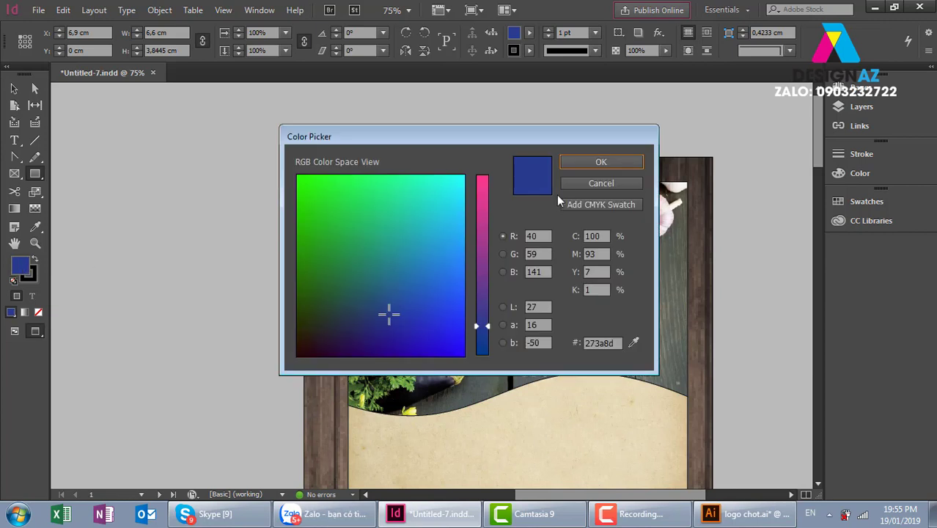
mouse_move(485, 257)
mouse_down()
mouse_move(495, 220)
mouse_move(496, 232)
mouse_up()
drag(360, 314, 281, 377)
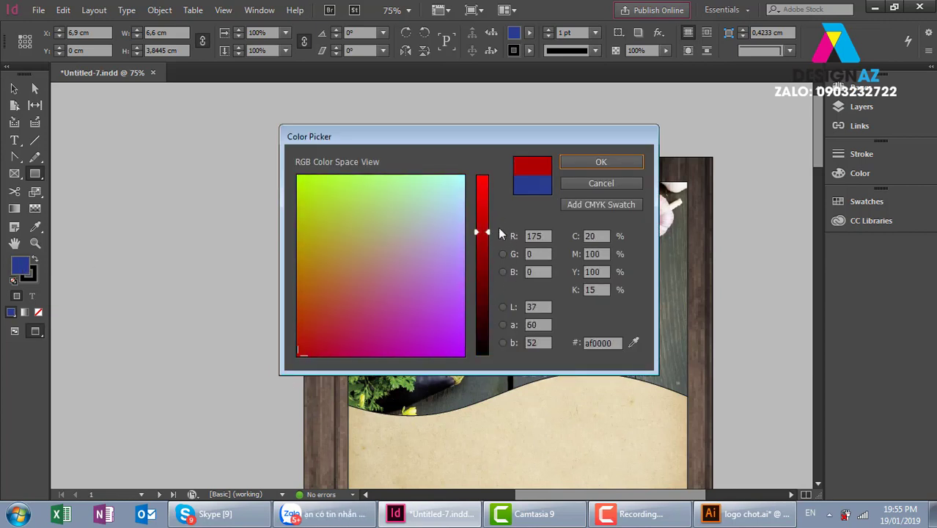
mouse_move(499, 231)
mouse_down()
mouse_move(485, 250)
mouse_move(487, 308)
mouse_up()
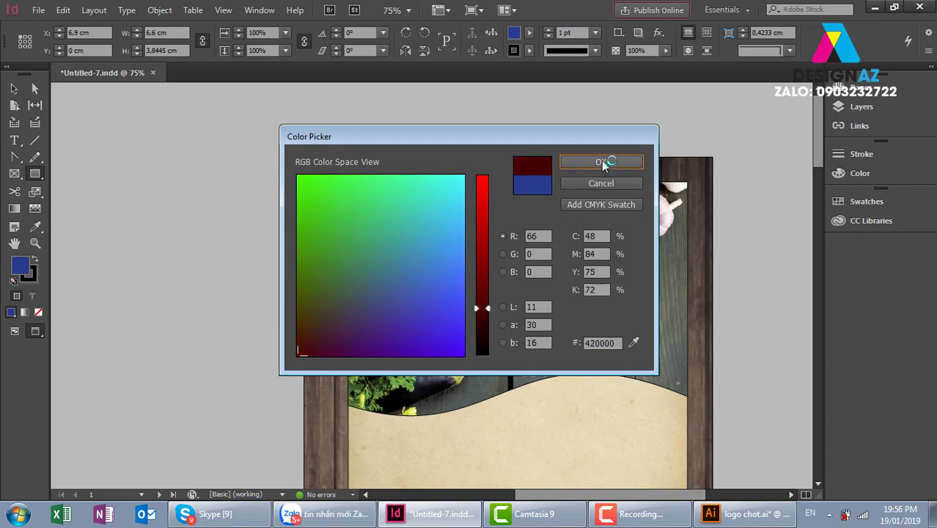
click(13, 88)
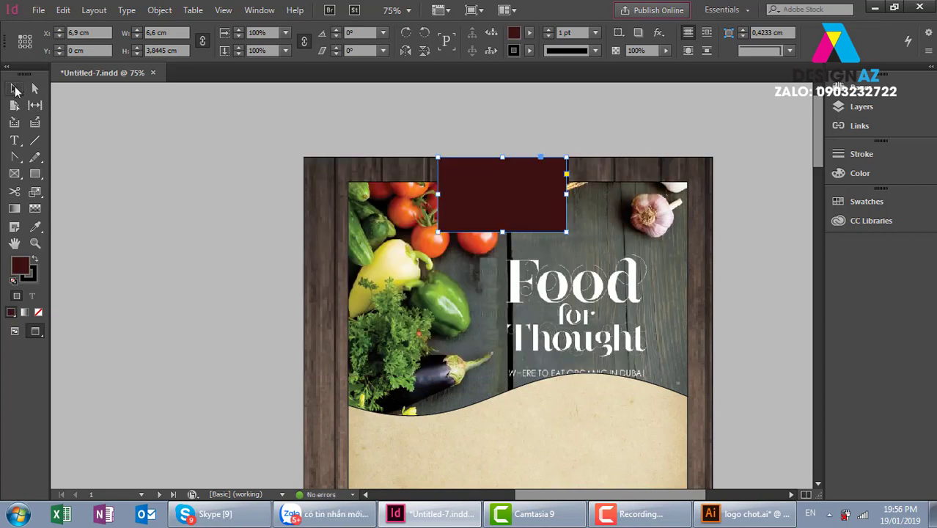
- Paste the Hard Rock Cafe logo into the dark red box and nudge it up
click(537, 225)
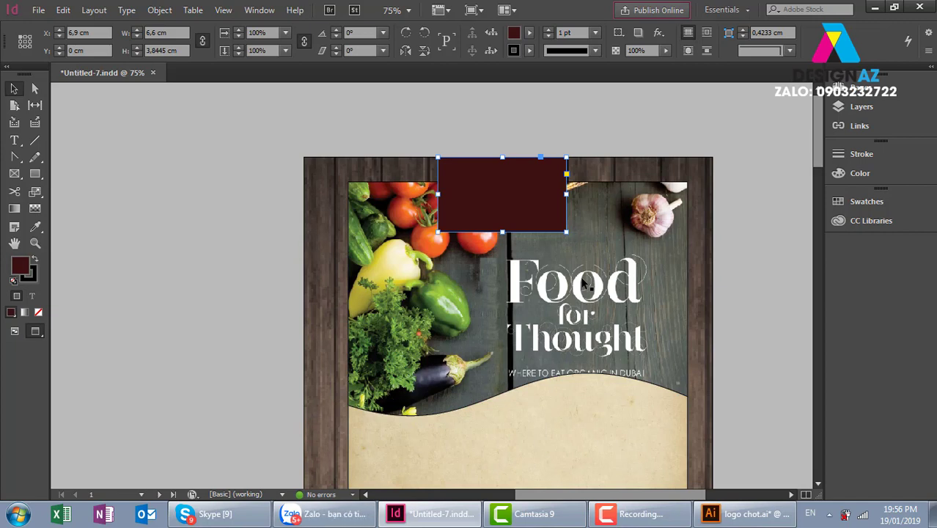
key(ctrl+alt+v)
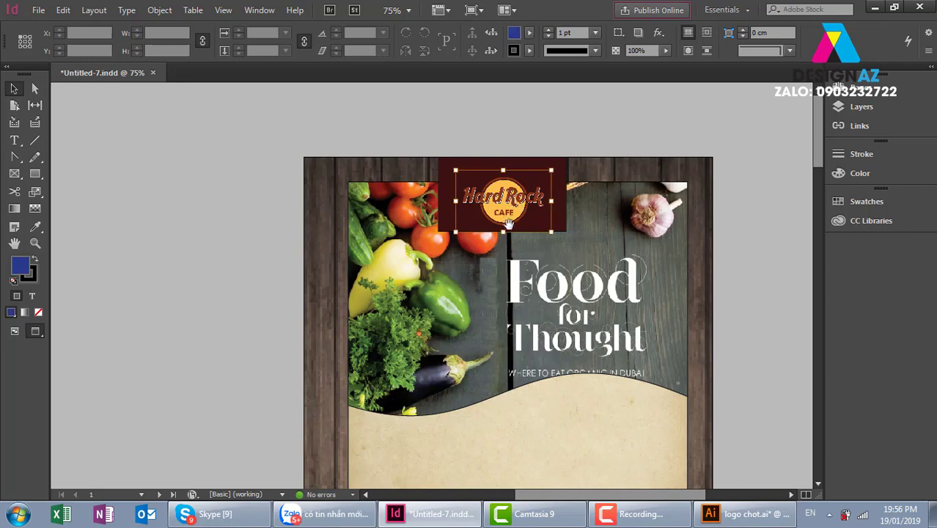
drag(511, 215, 512, 200)
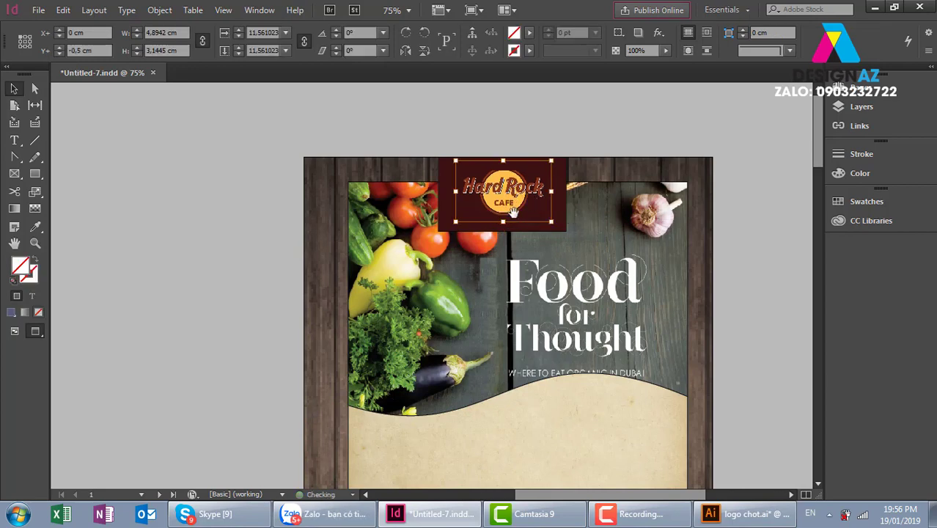
click(599, 130)
- Zoom in on the Hard Rock logo box and nudge the logo inside it
drag(396, 147, 638, 310)
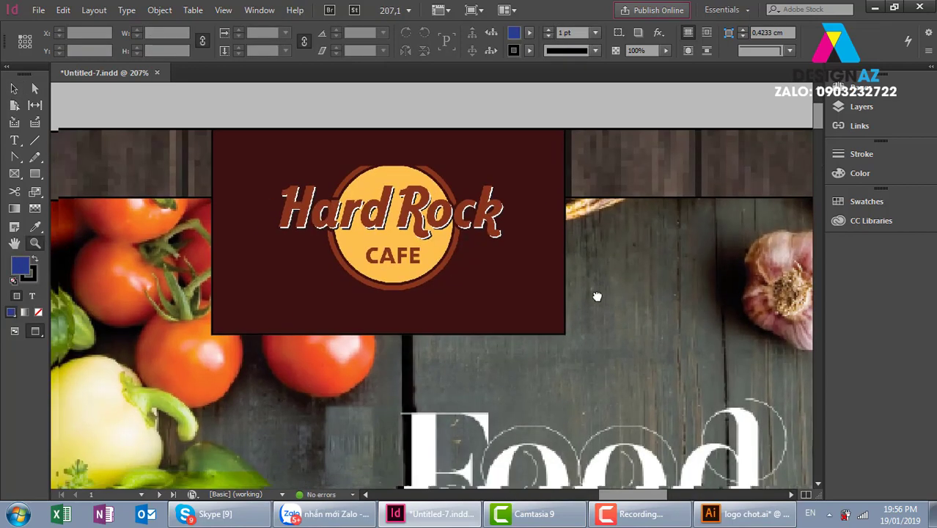
key(ctrl+a)
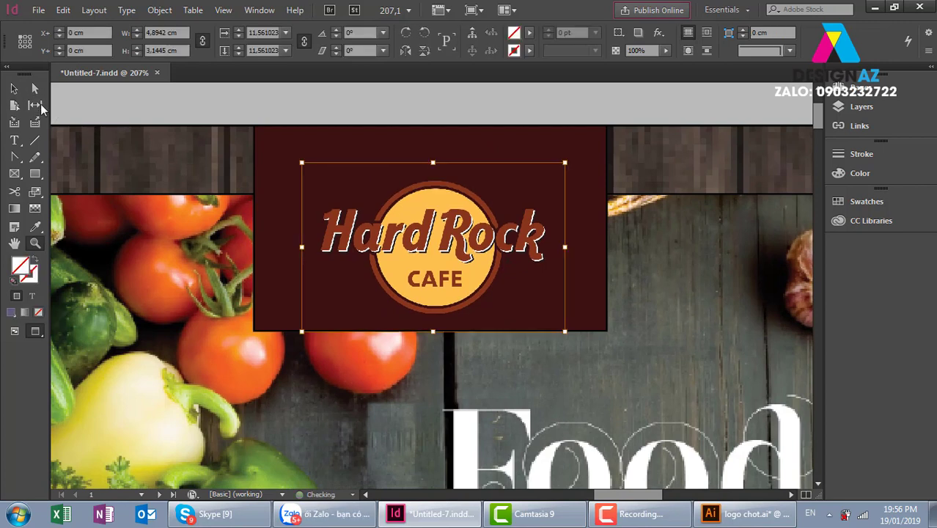
click(14, 88)
click(296, 99)
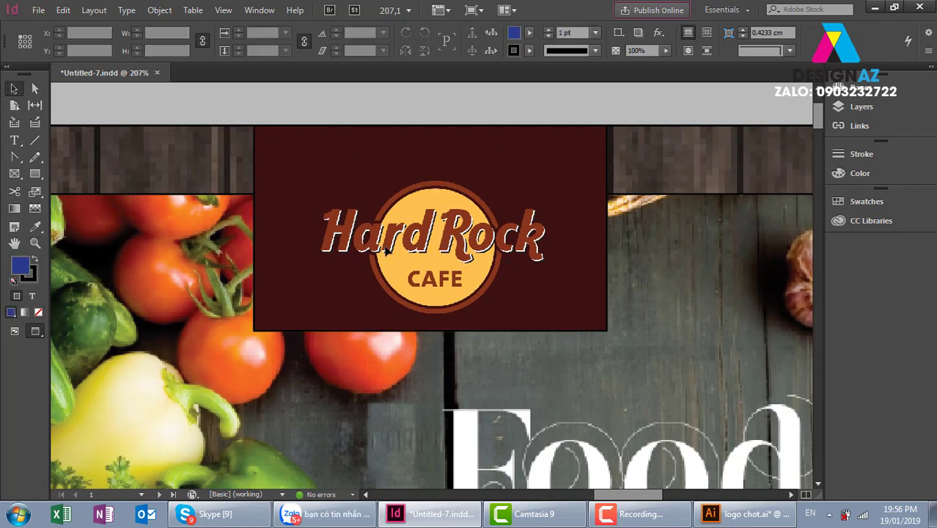
click(386, 251)
drag(512, 317, 503, 308)
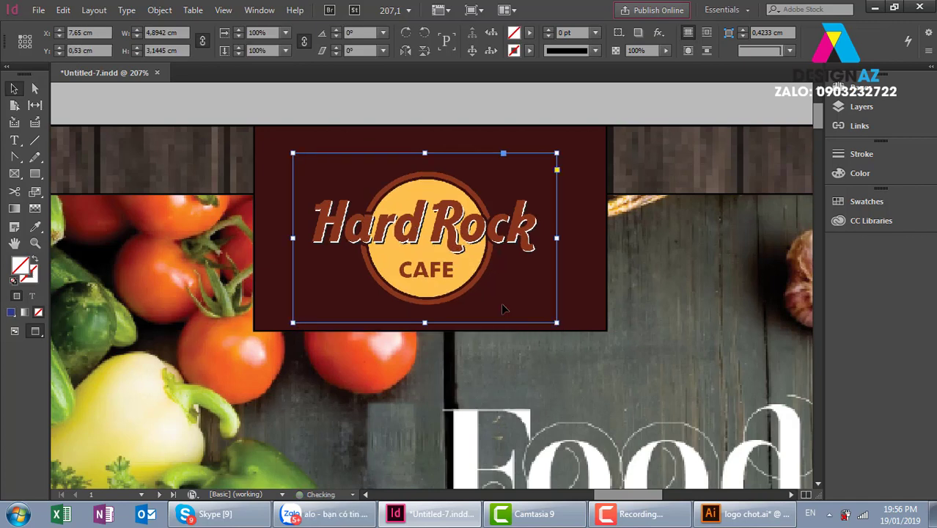
- Round the dark red box's corners to 0.76 cm, resetting its top corners to 0
click(604, 328)
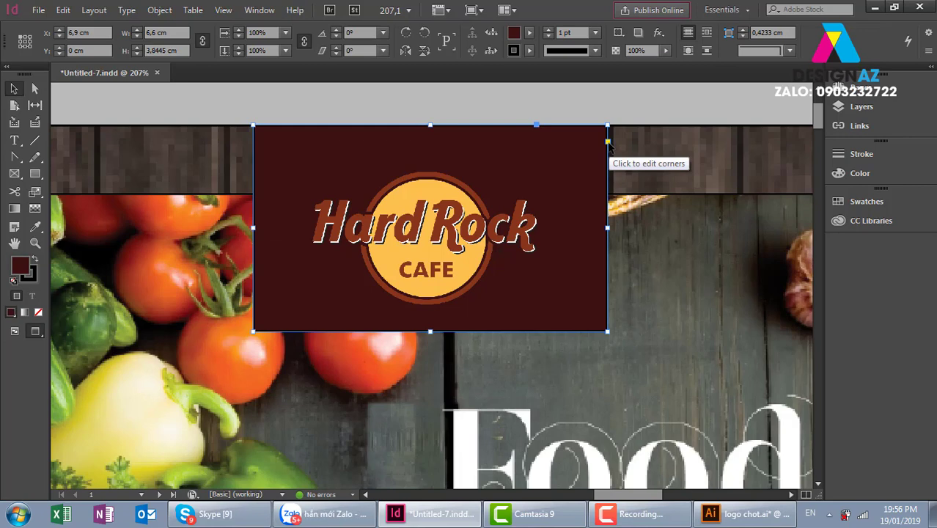
click(608, 143)
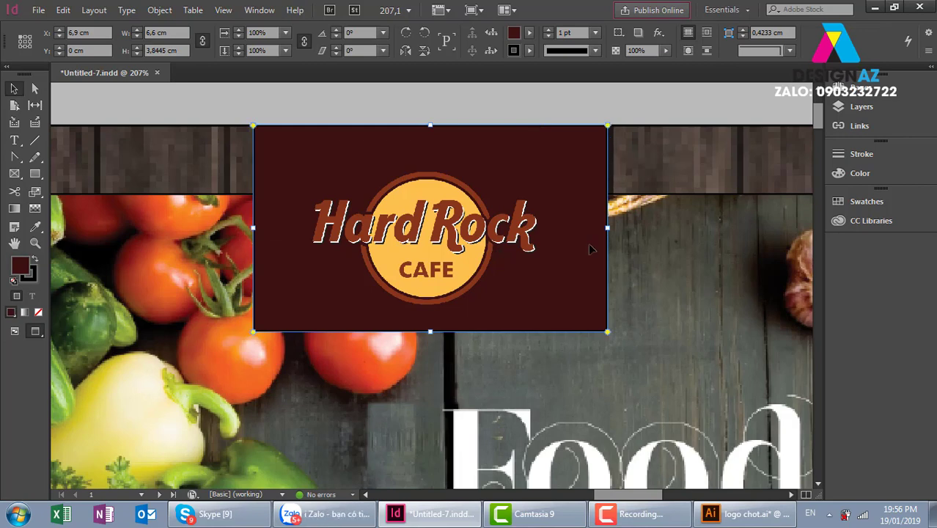
click(35, 89)
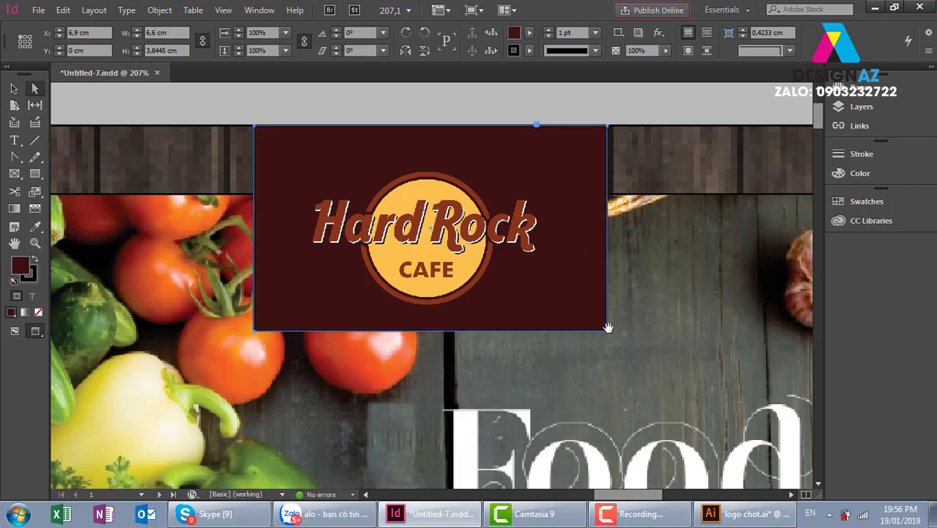
click(13, 88)
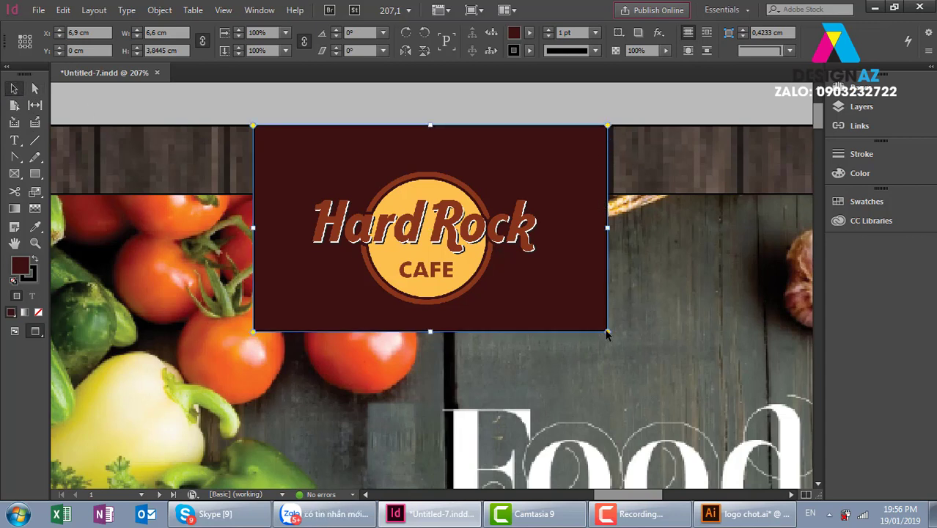
drag(607, 334, 565, 309)
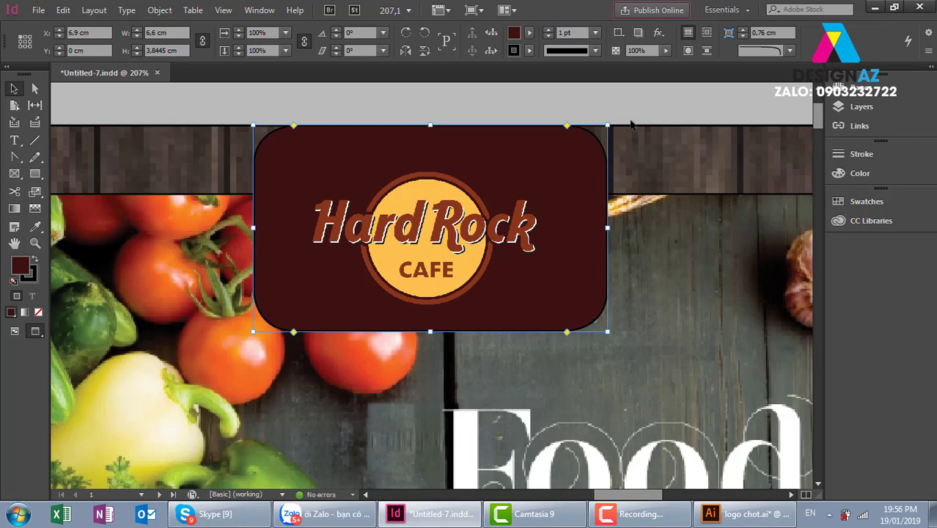
drag(568, 130, 607, 130)
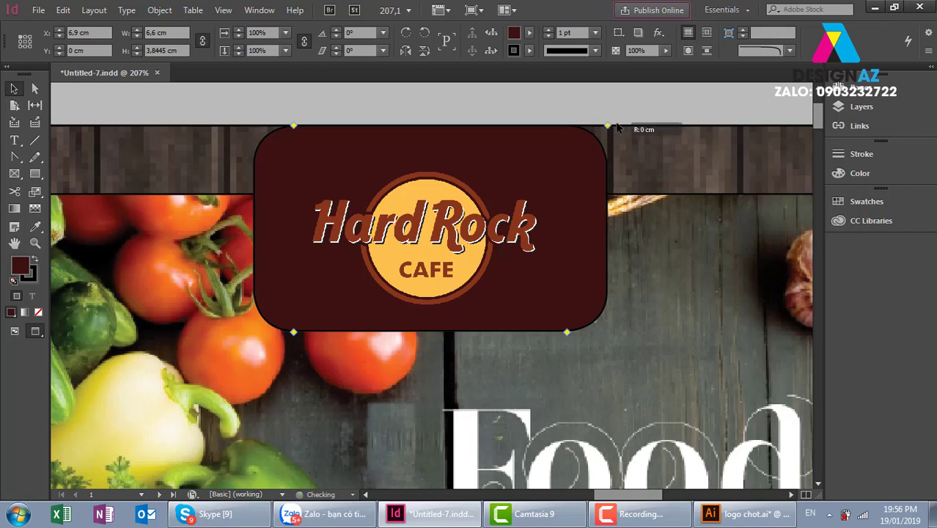
drag(293, 128, 253, 126)
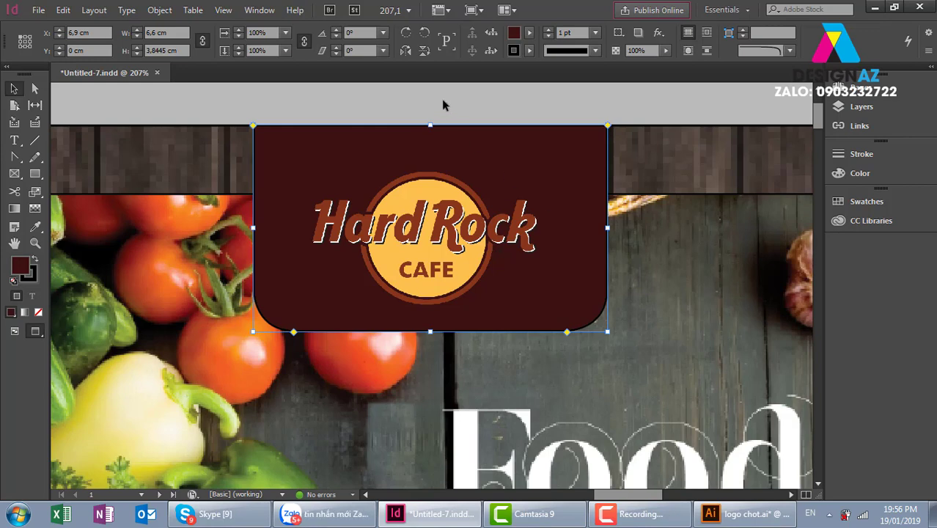
click(355, 116)
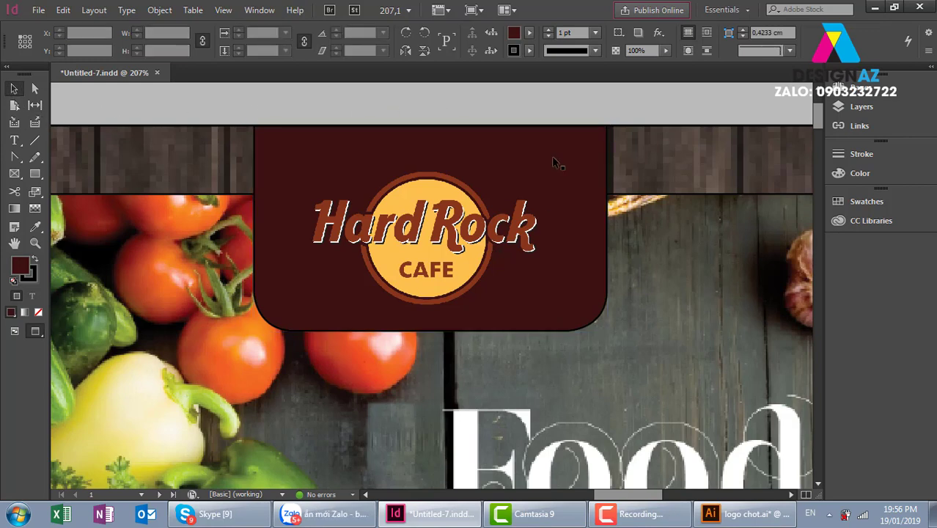
key(ctrl+minus)
key(ctrl+minus)
key(ctrl+minus)
key(ctrl+minus)
key(ctrl+minus)
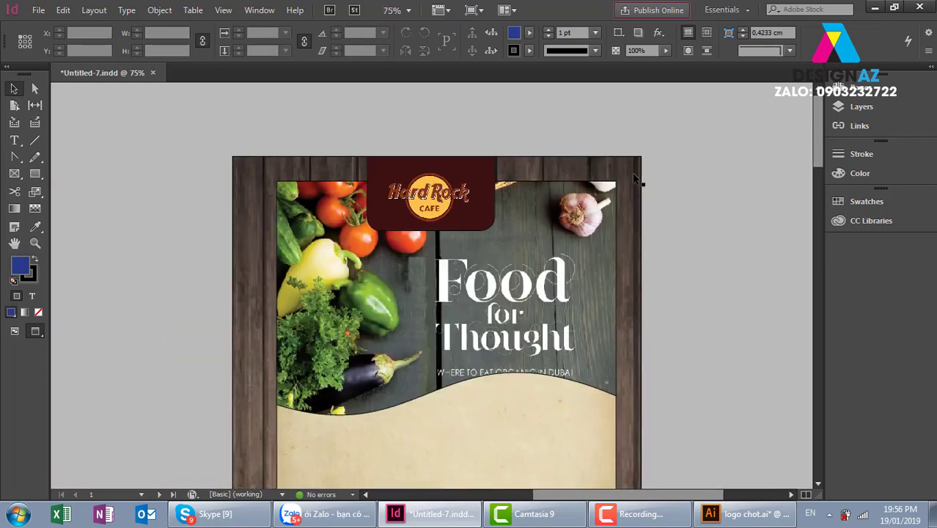
- Draw a text frame in the beige area and type 'Menu'
scroll(558, 273, down, 5)
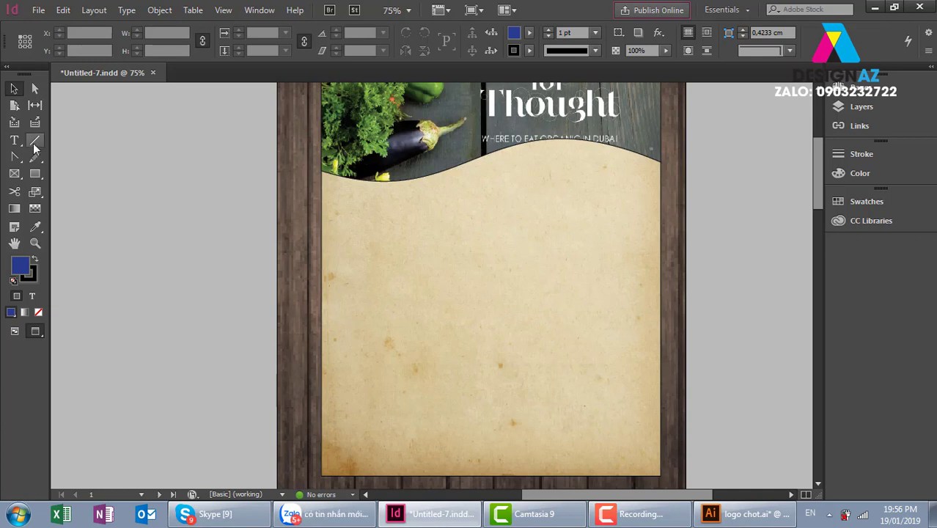
click(14, 140)
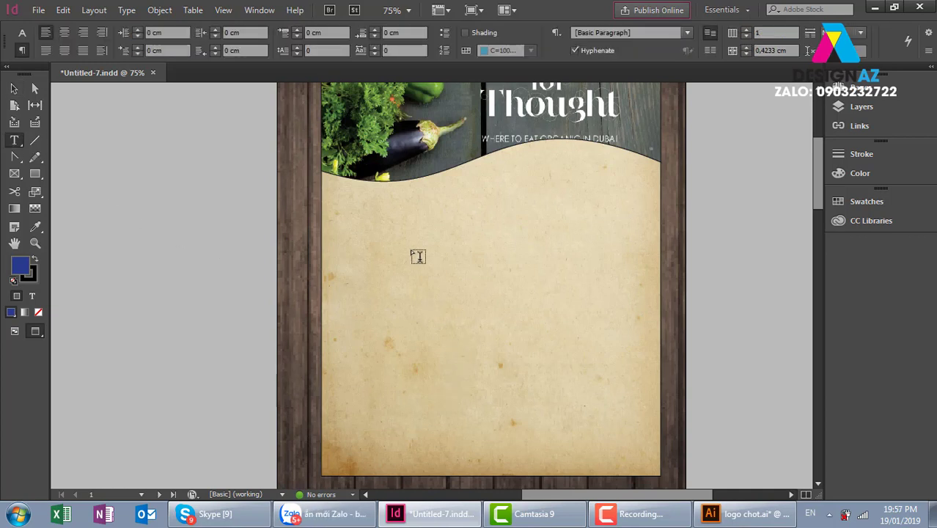
mouse_move(397, 199)
mouse_down()
mouse_move(514, 277)
mouse_move(576, 296)
mouse_up()
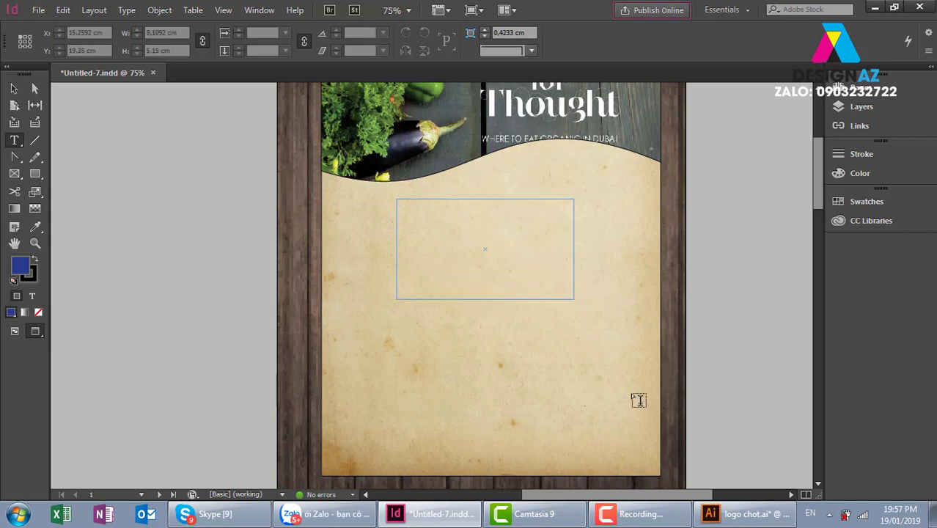
text(M)
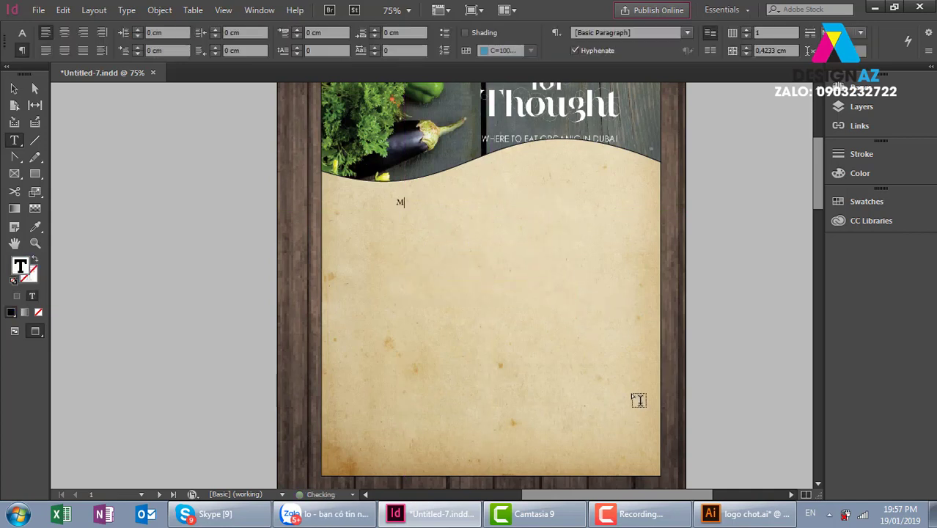
text(enu)
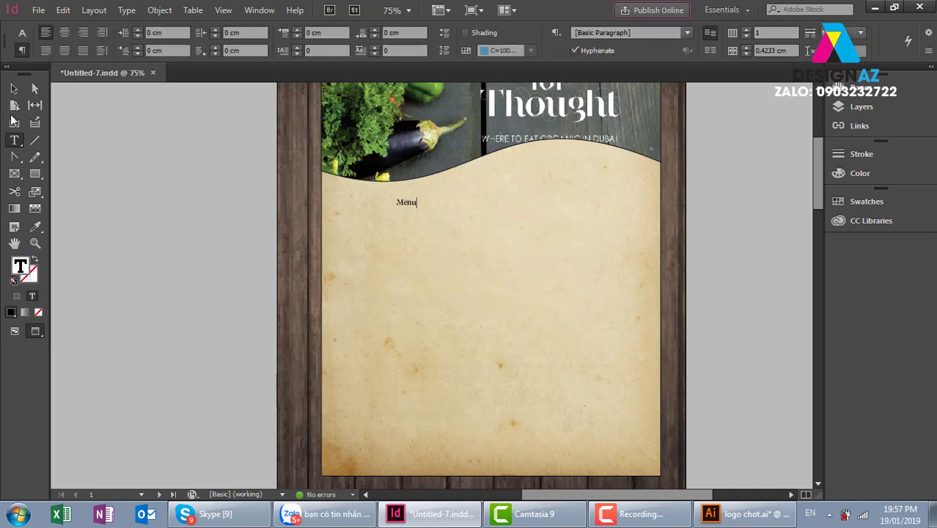
- Fit the Menu frame to its content, then zoom in around the word
click(14, 88)
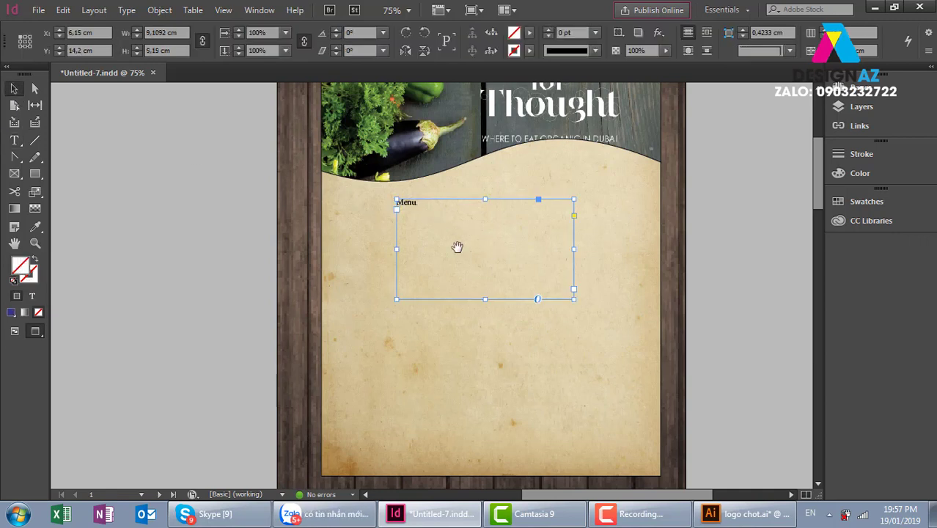
scroll(419, 221, up, 2)
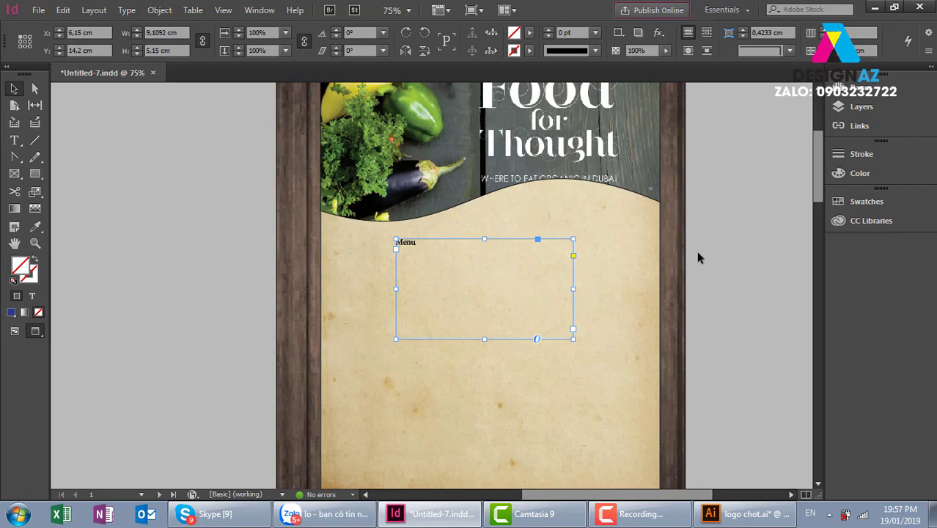
click(699, 256)
click(415, 245)
key(ctrl+alt+c)
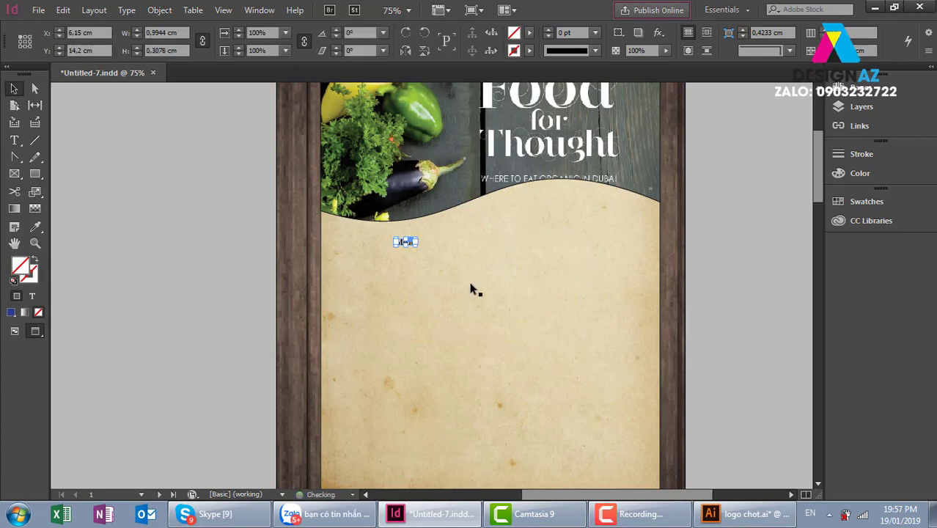
key(ctrl+z)
click(690, 258)
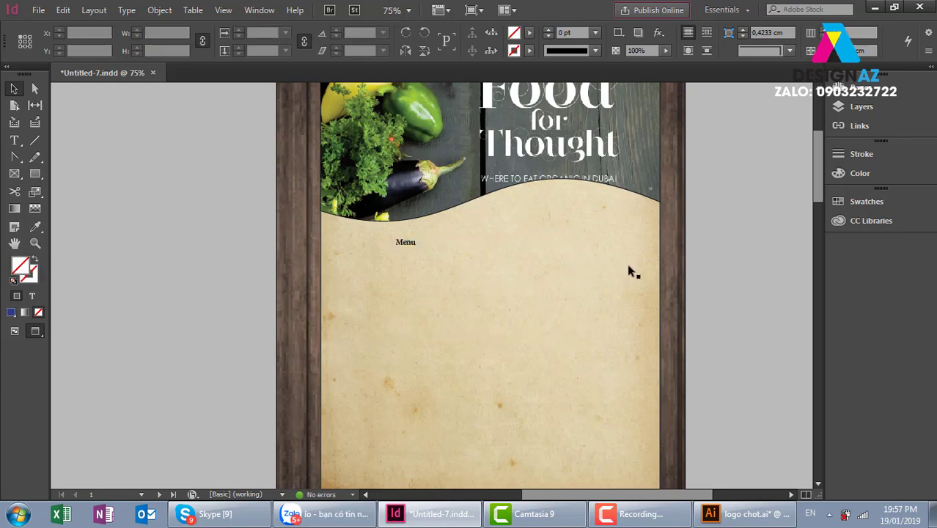
click(408, 244)
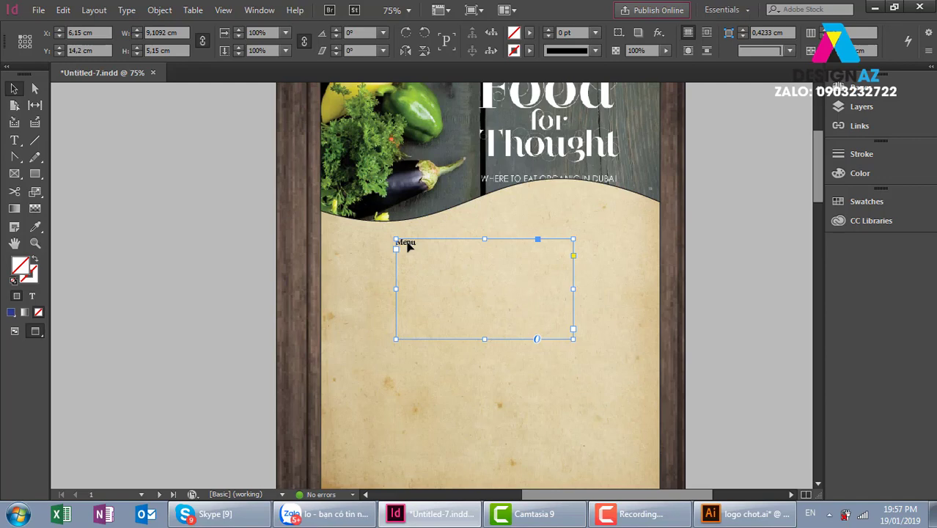
key(ctrl+alt+c)
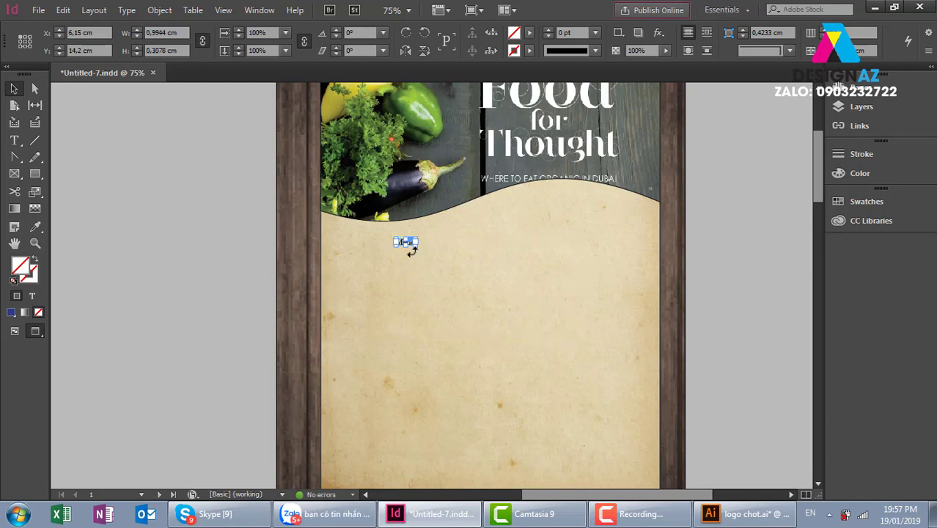
key(z)
drag(322, 202, 575, 300)
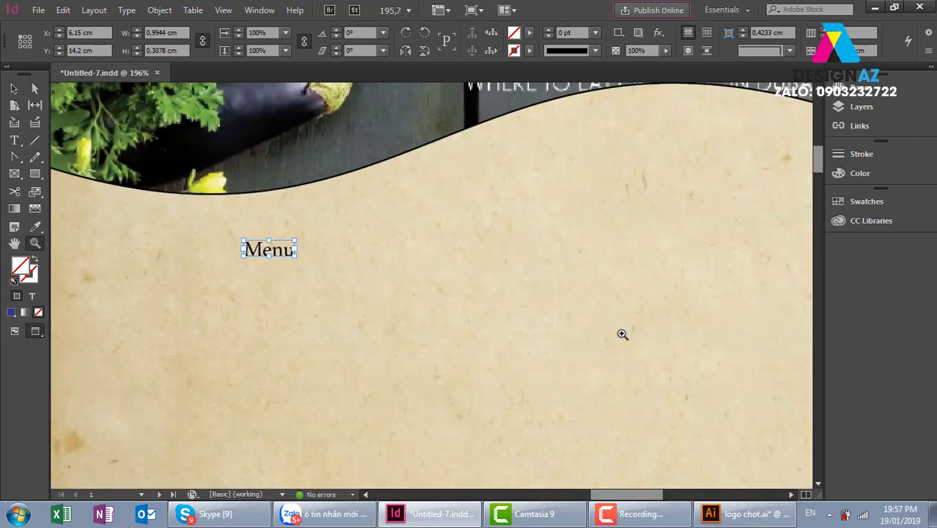
- Scale the Menu text up to a large size by dragging its frame corner
click(14, 88)
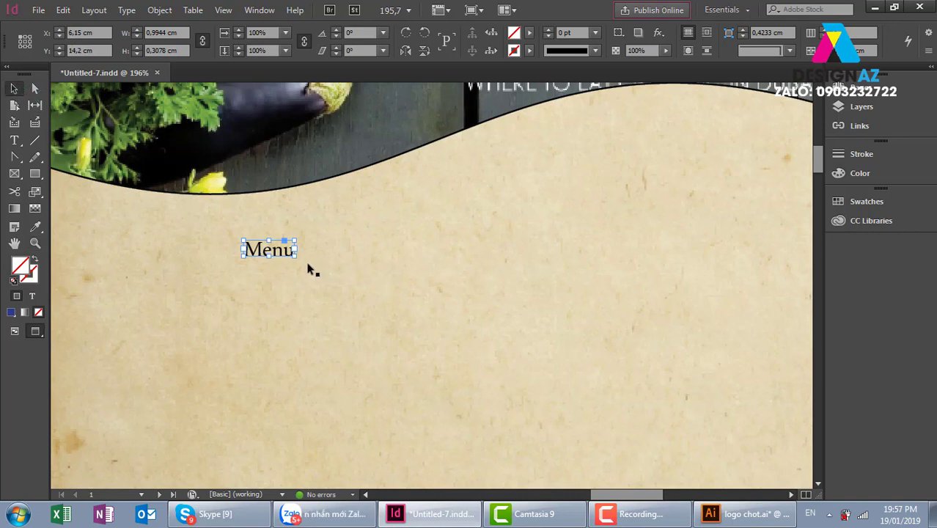
drag(296, 256, 532, 329)
click(495, 295)
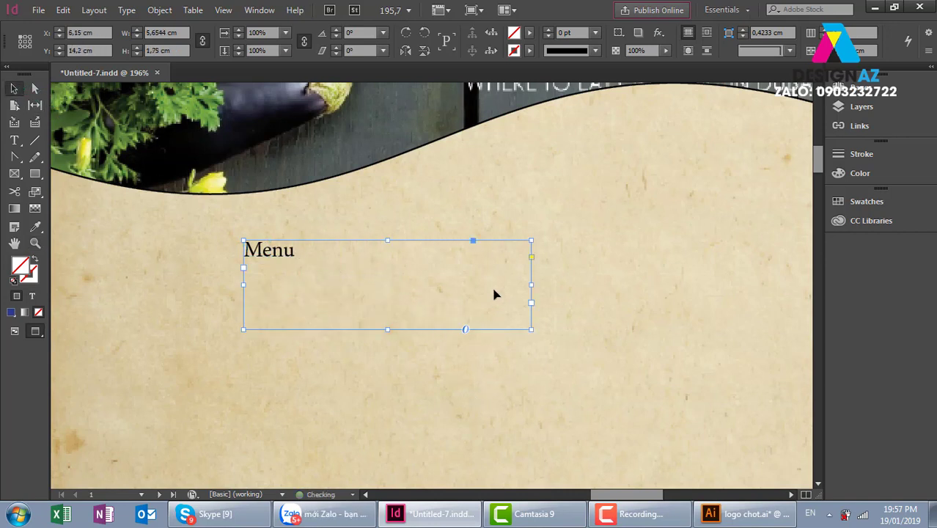
key(ctrl+alt+c)
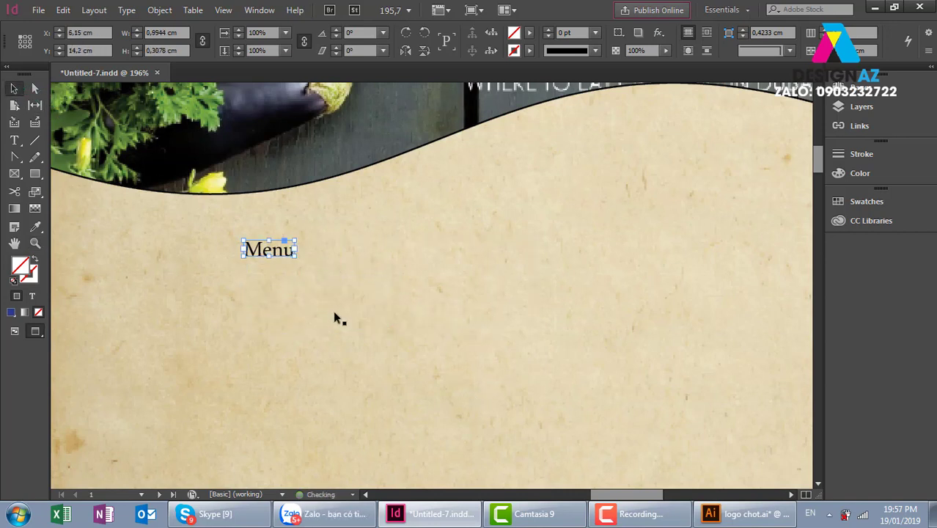
drag(295, 256, 476, 345)
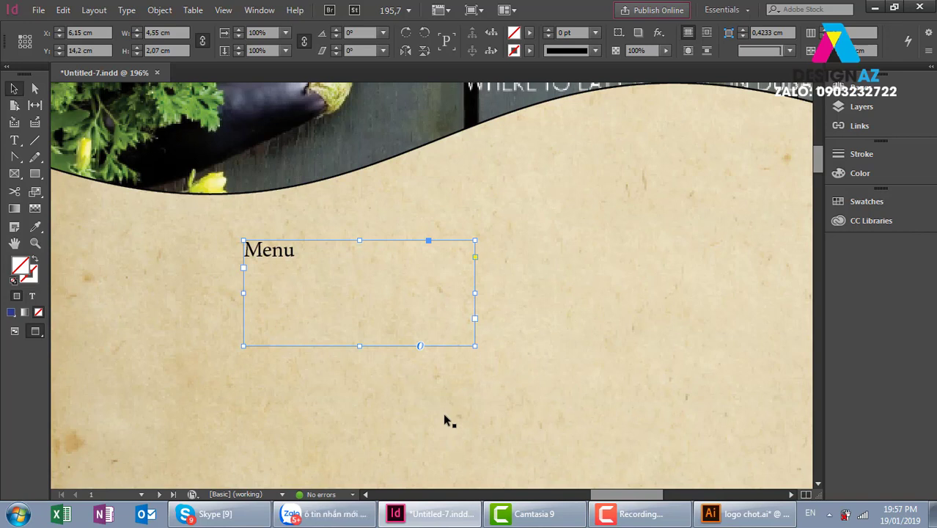
key(ctrl+alt+c)
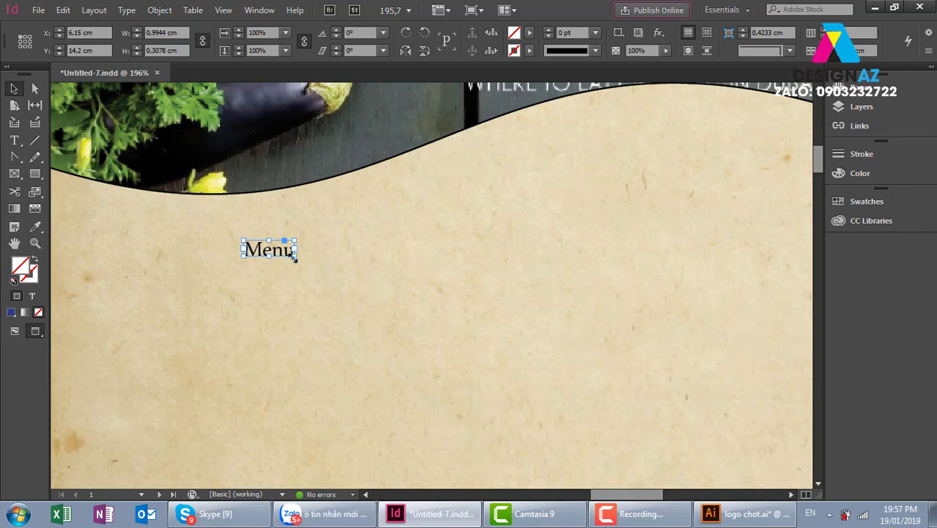
drag(294, 255, 439, 357)
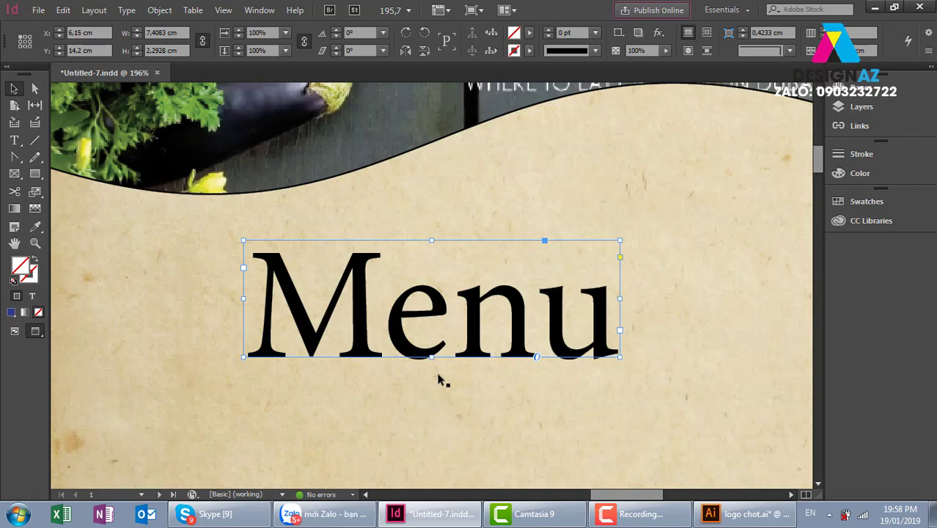
- Move the large Menu heading to the page centre, at X 7,0842, Y 14,7 cm
key(ctrl+minus)
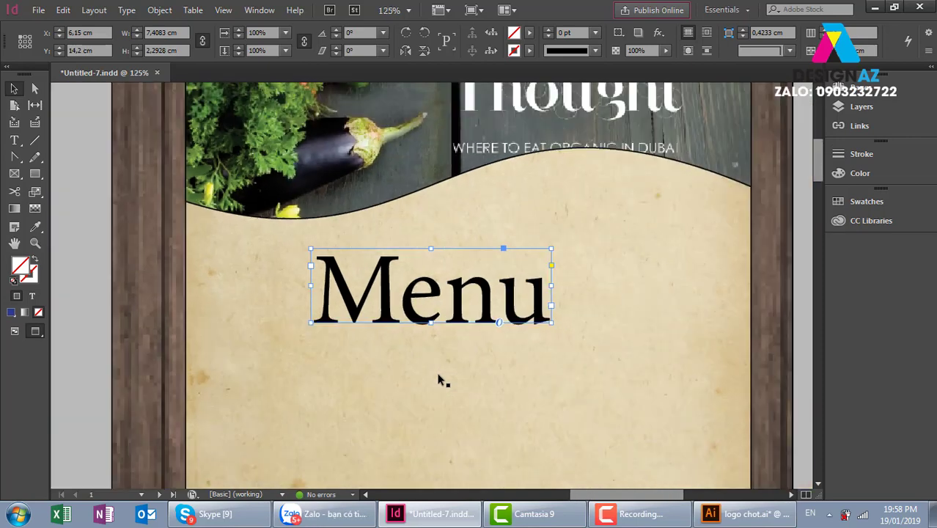
key(ctrl+minus)
scroll(440, 374, down, 2)
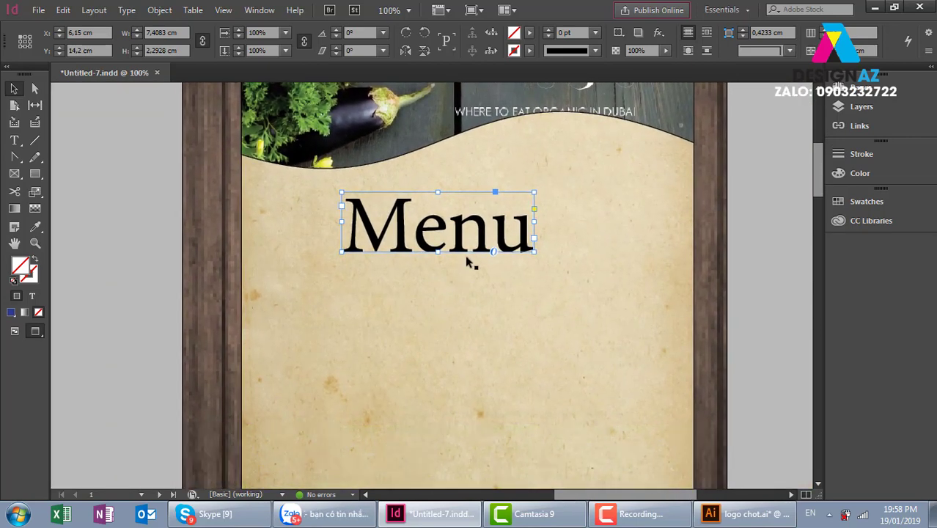
drag(459, 236, 485, 249)
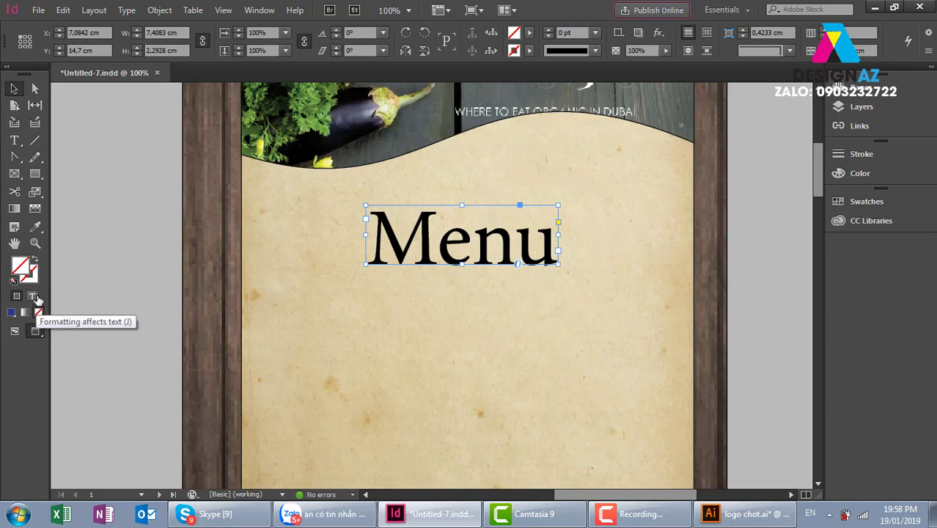
- Colour the Menu text rust red #a24319 (R162 G67 B25)
click(34, 296)
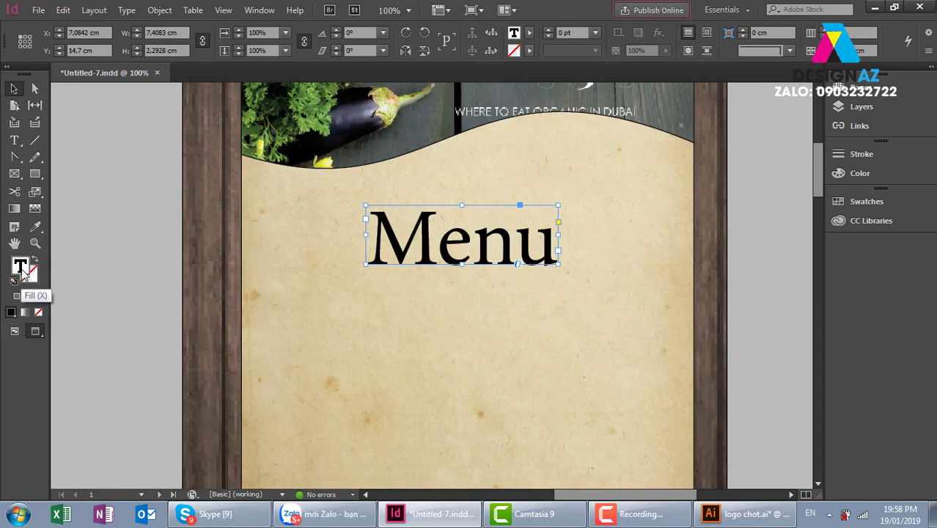
double_click(24, 269)
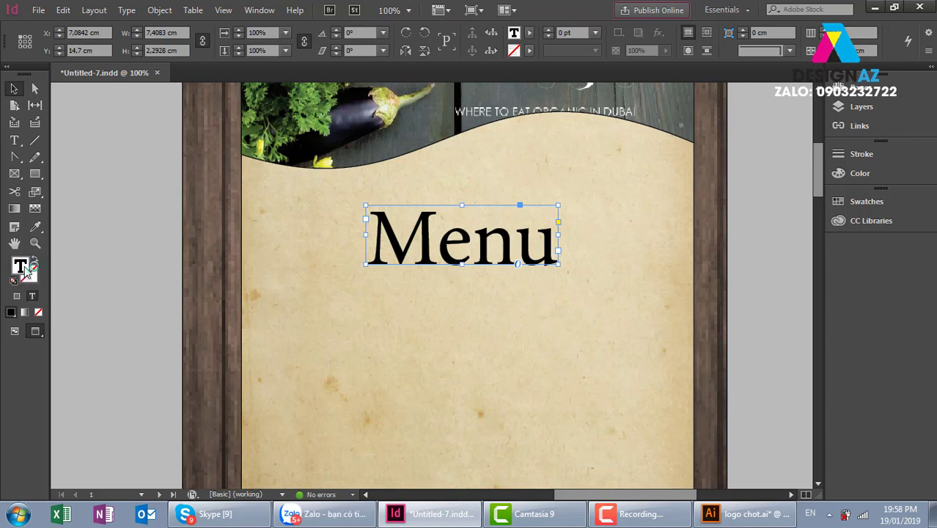
click(482, 242)
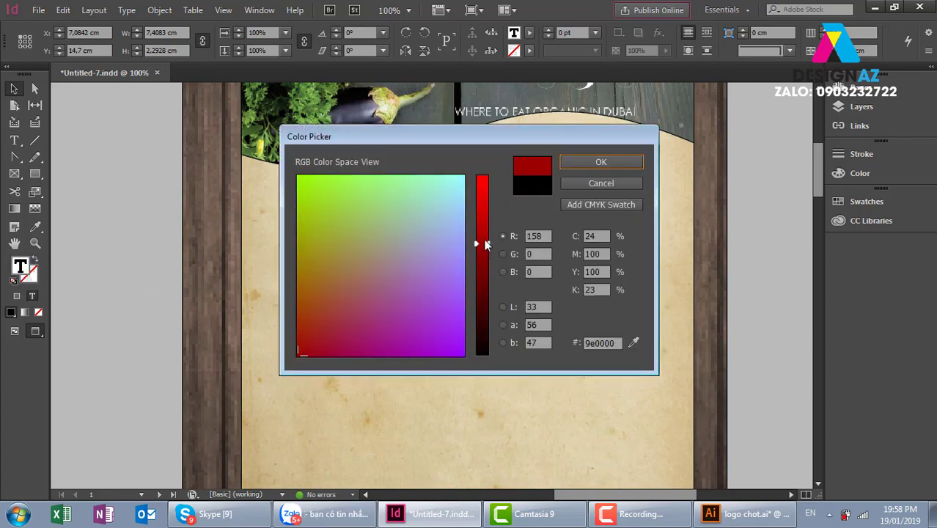
click(313, 308)
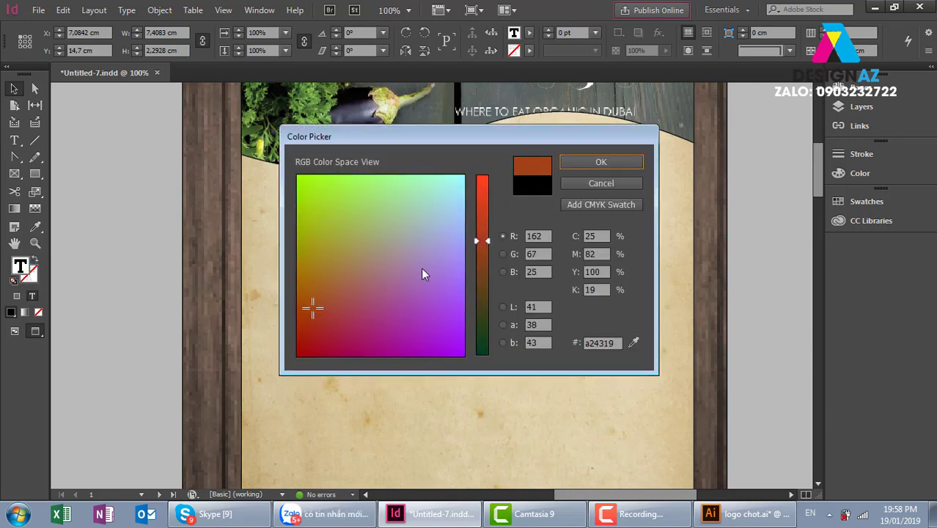
click(596, 163)
click(730, 251)
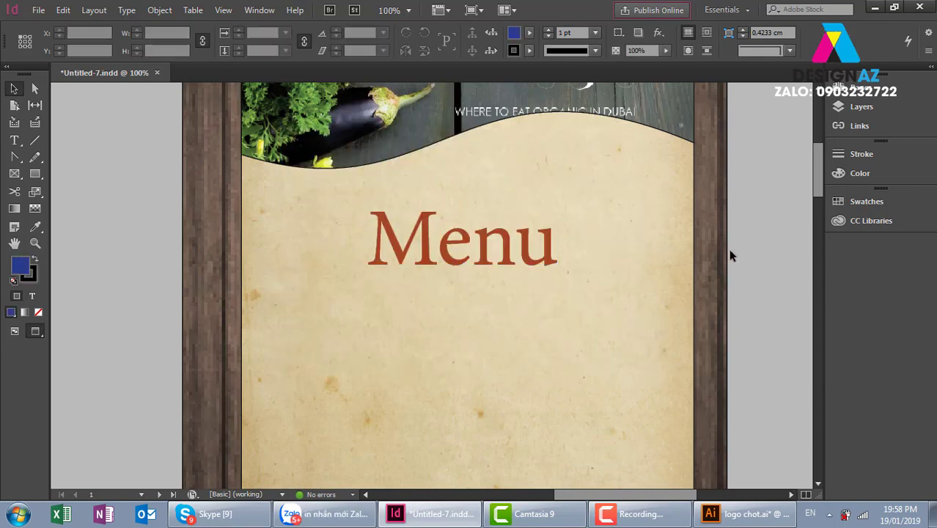
scroll(481, 261, up, 5)
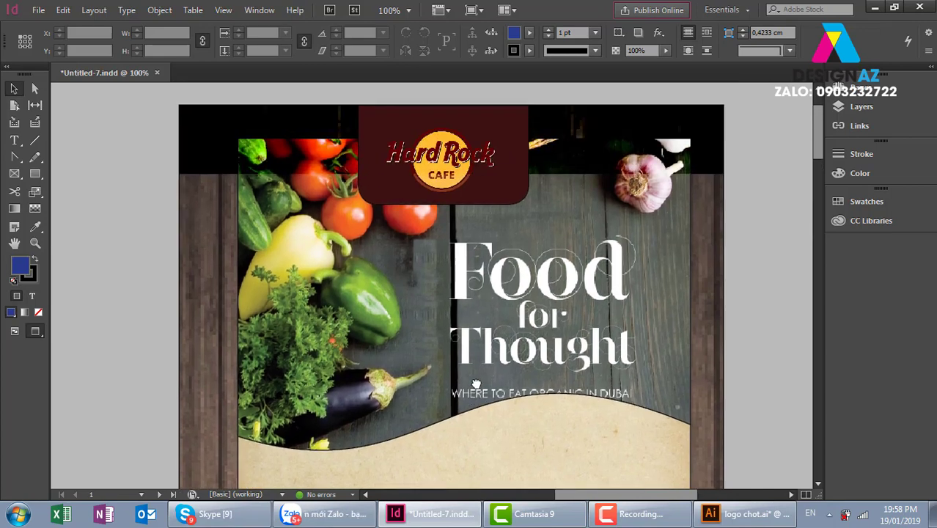
- Draw a text frame beside the pepper and type 'Hard Rock Cafe'
drag(476, 385, 489, 321)
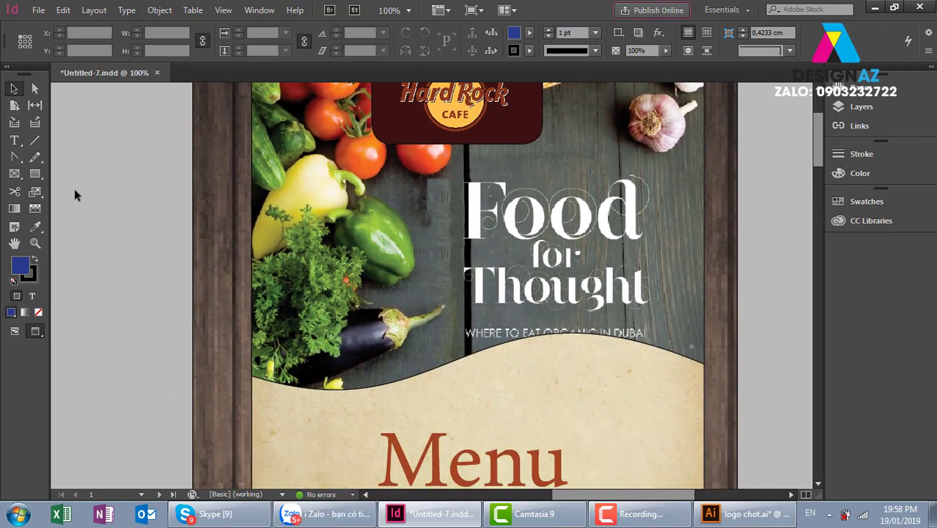
click(14, 139)
drag(332, 198, 587, 239)
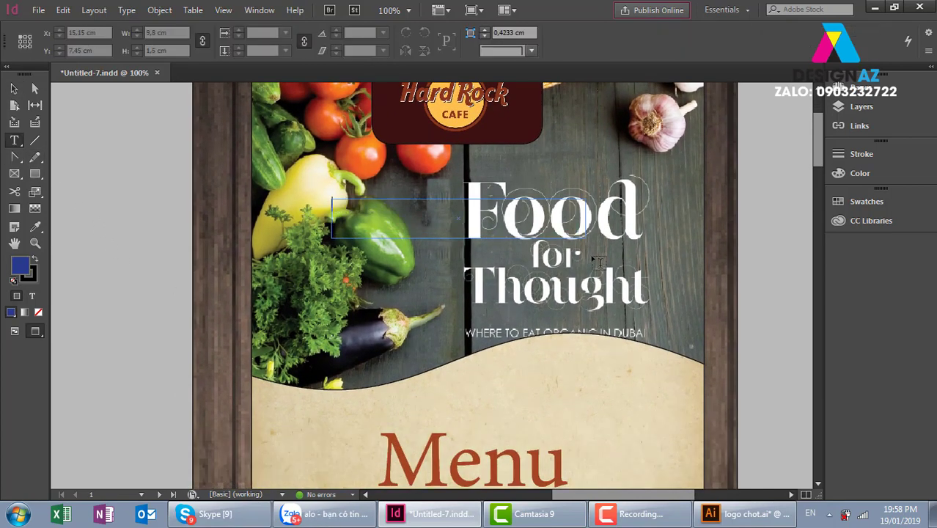
click(523, 226)
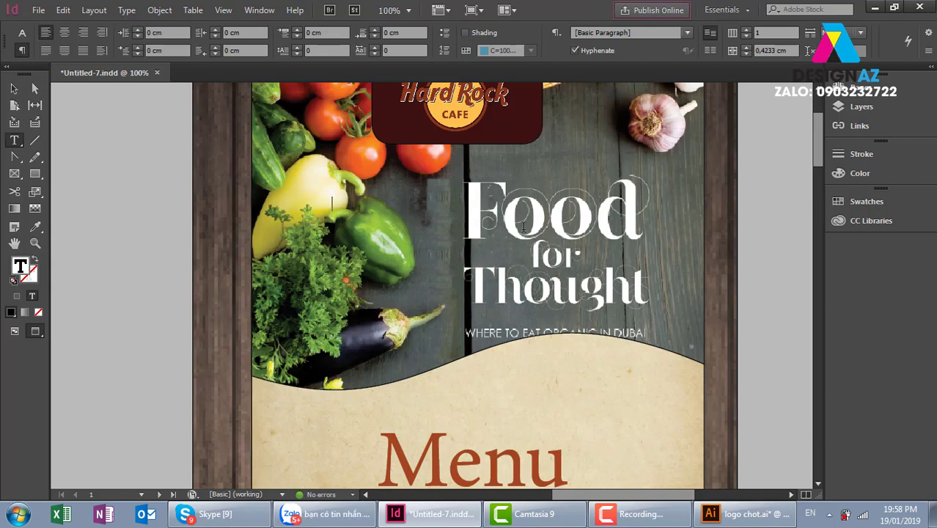
text(Ha)
scroll(476, 196, up, 1)
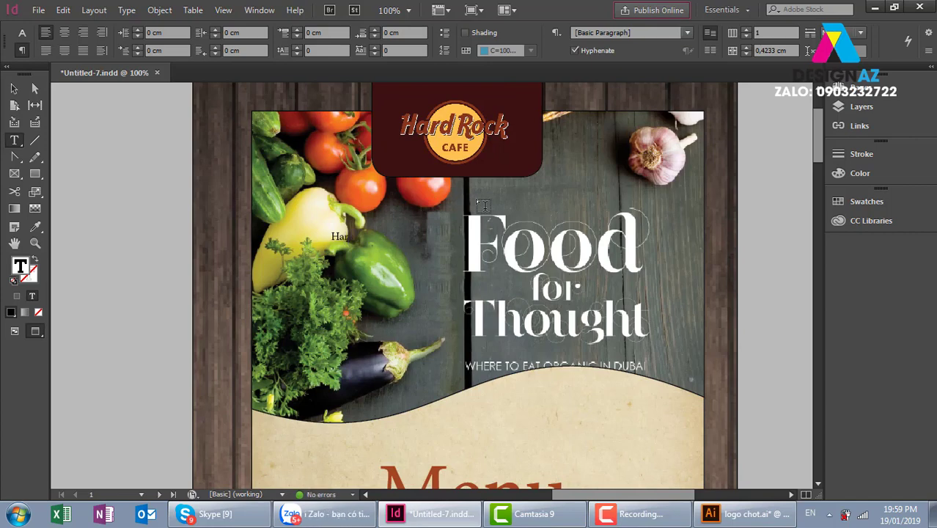
text(d)
text( Rock)
text(Cafe)
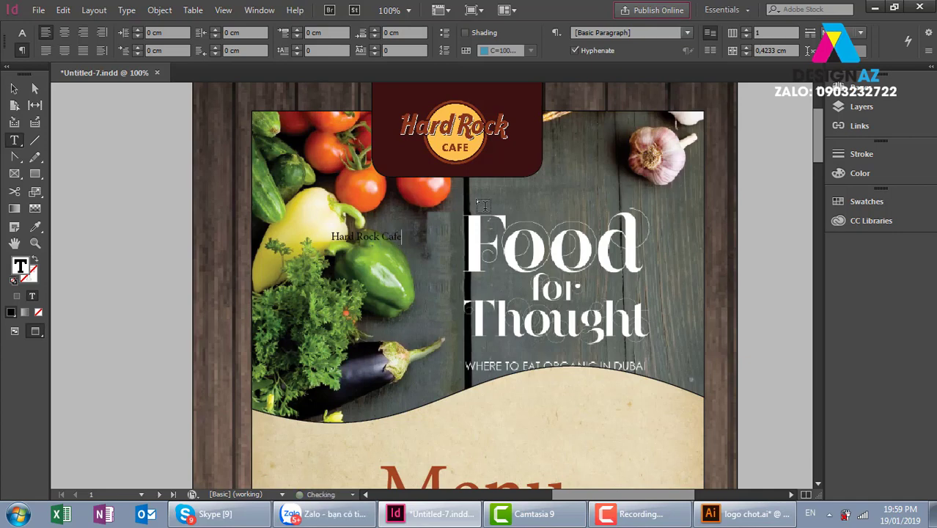
click(13, 88)
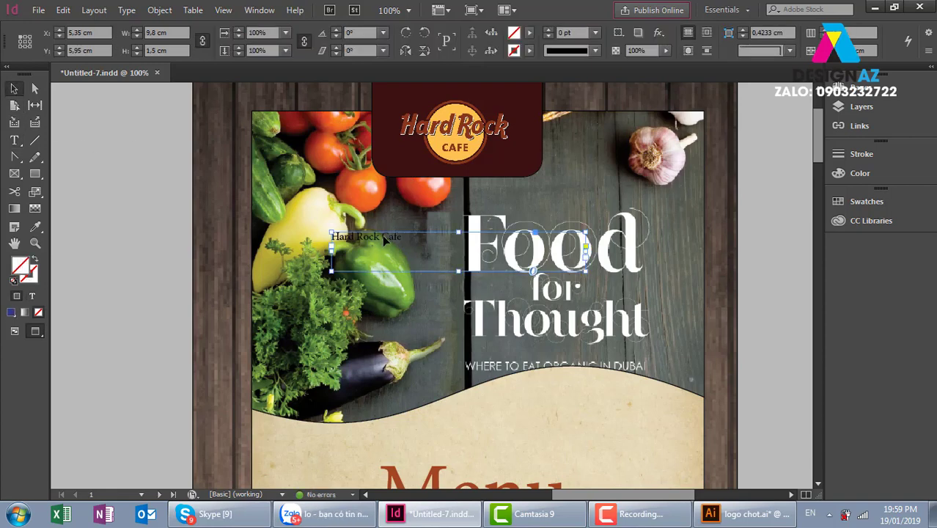
- Move Hard Rock Cafe under Menu, fit its frame to the text and align it
mouse_move(382, 240)
mouse_down()
mouse_move(464, 431)
mouse_move(482, 272)
mouse_move(478, 170)
mouse_move(428, 303)
mouse_up()
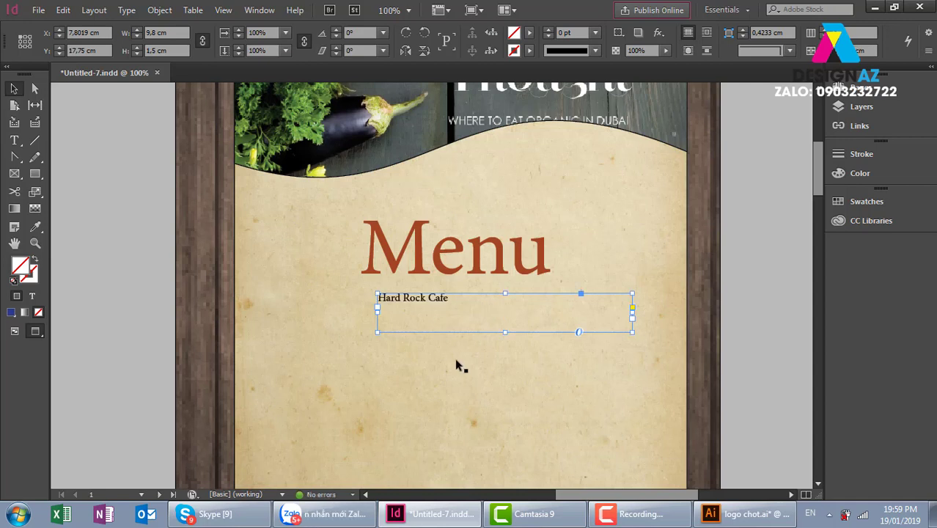
key(ctrl+alt+c)
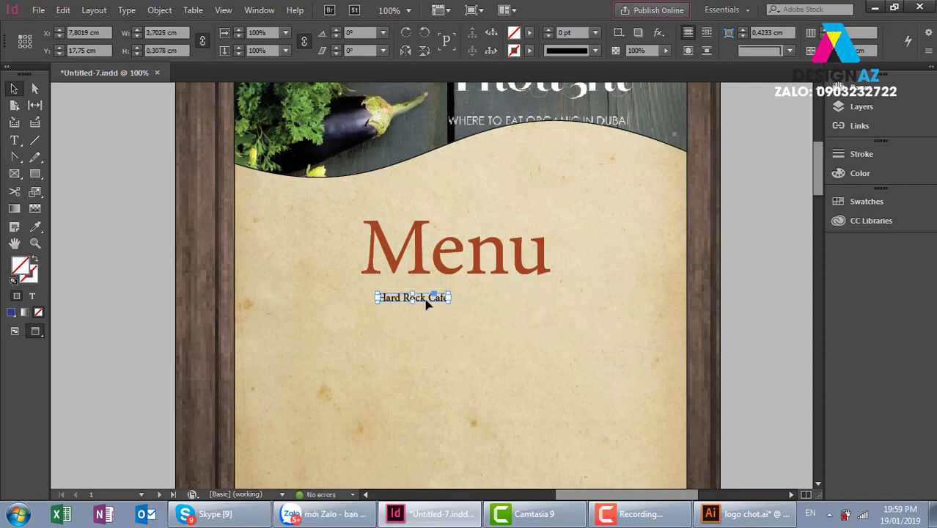
mouse_move(422, 300)
mouse_down()
mouse_move(408, 286)
mouse_move(457, 301)
mouse_up()
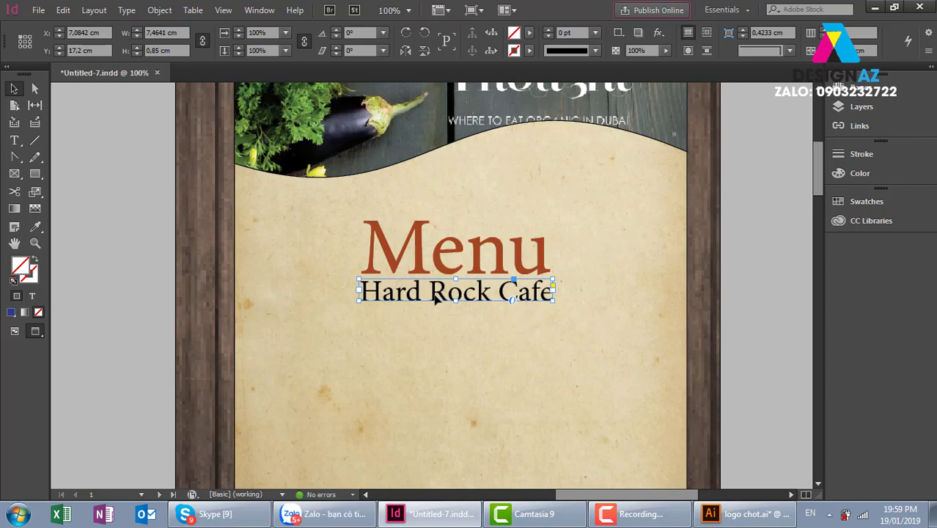
click(32, 295)
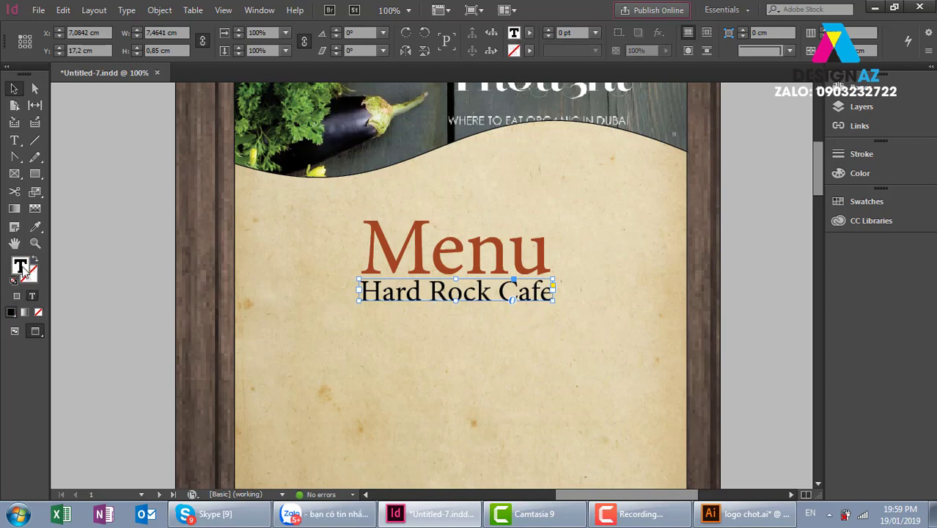
- Colour the Hard Rock Cafe text dark rust red #95361b
double_click(21, 265)
drag(482, 235, 476, 249)
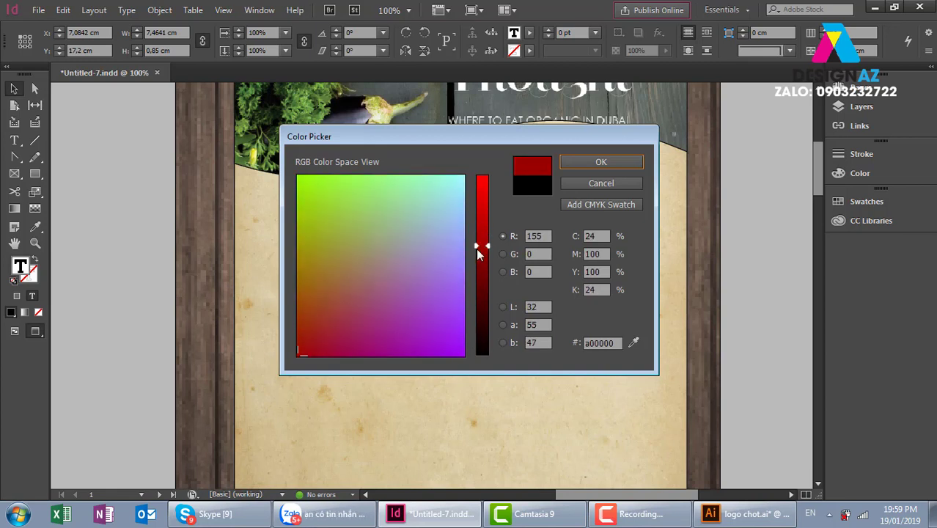
click(314, 316)
click(612, 164)
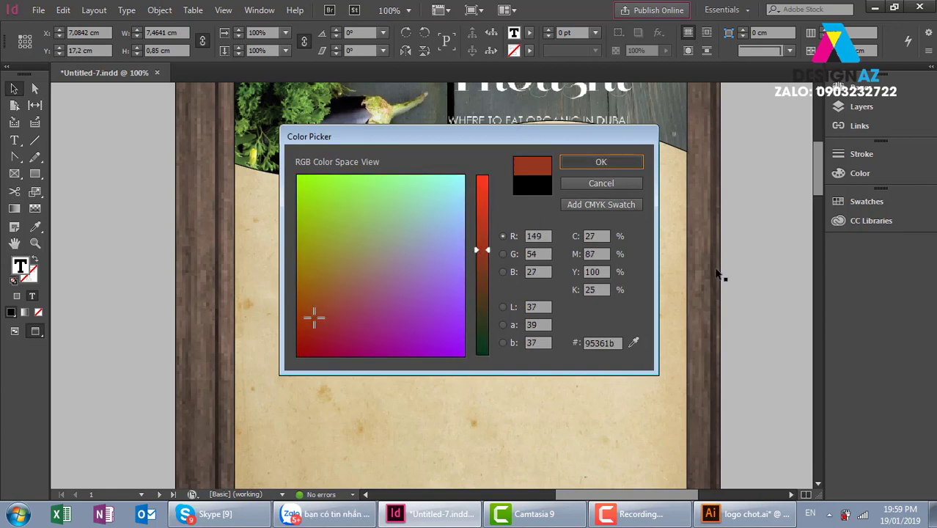
key(Escape)
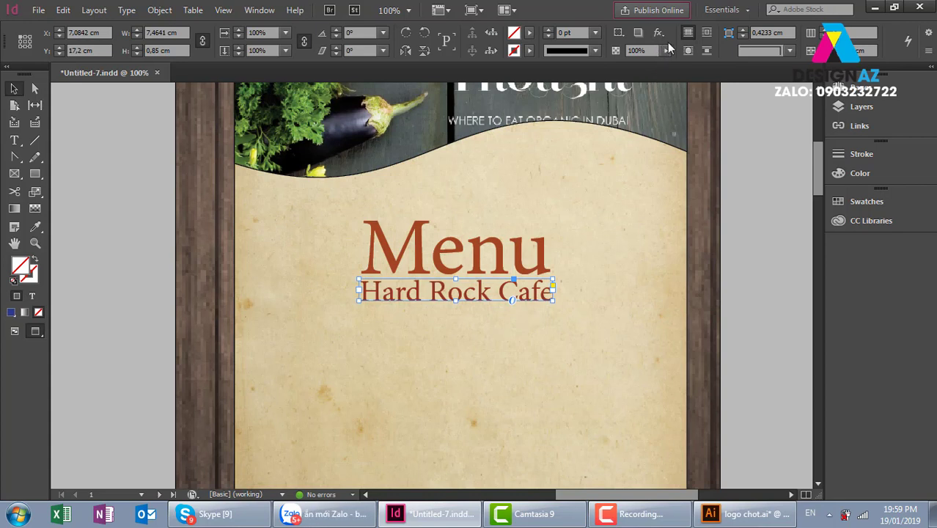
- Lower the Hard Rock Cafe subtitle's opacity to 64%
click(663, 51)
drag(660, 67, 645, 68)
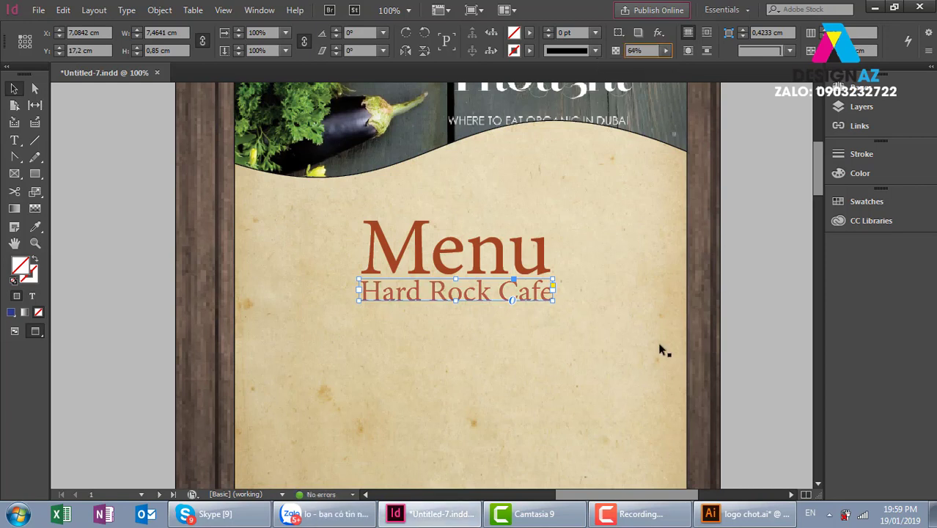
click(501, 263)
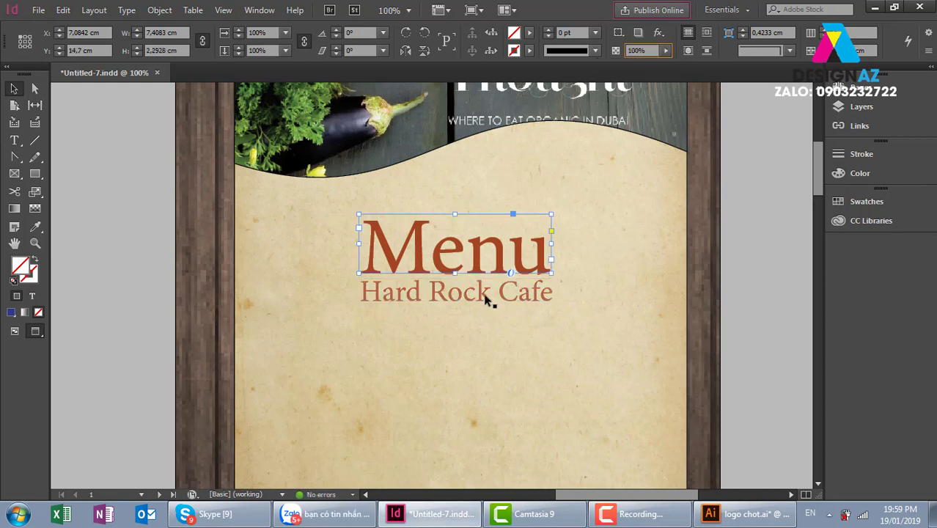
- Group the Menu and Hard Rock Cafe text frames
shift+click(486, 297)
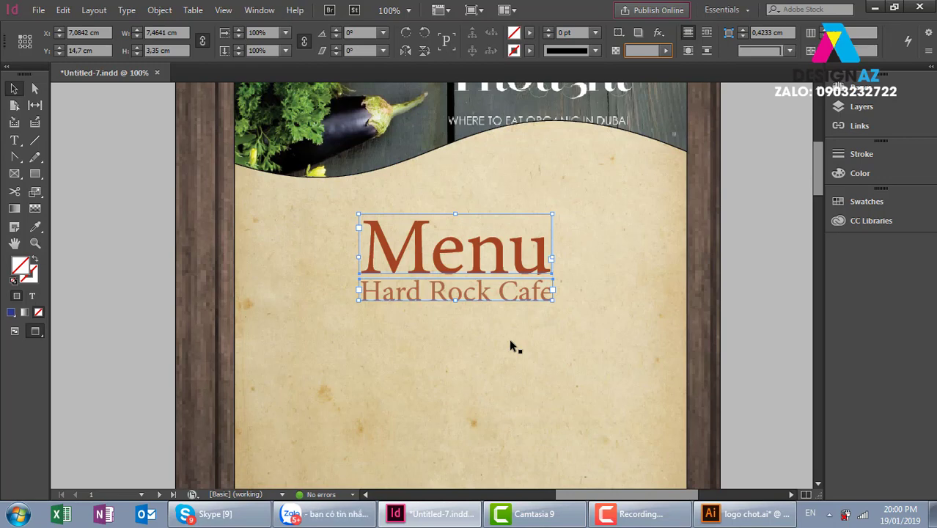
key(ctrl+g)
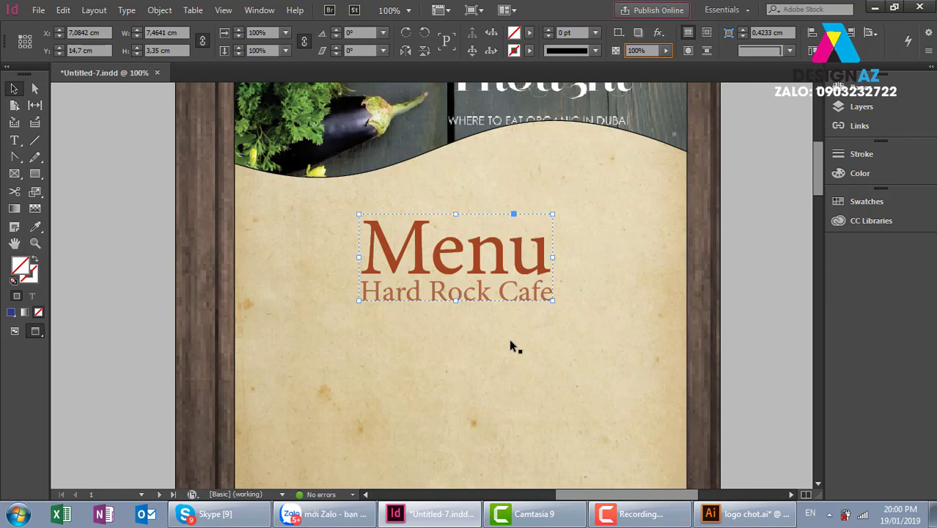
key(ctrl+shift+g)
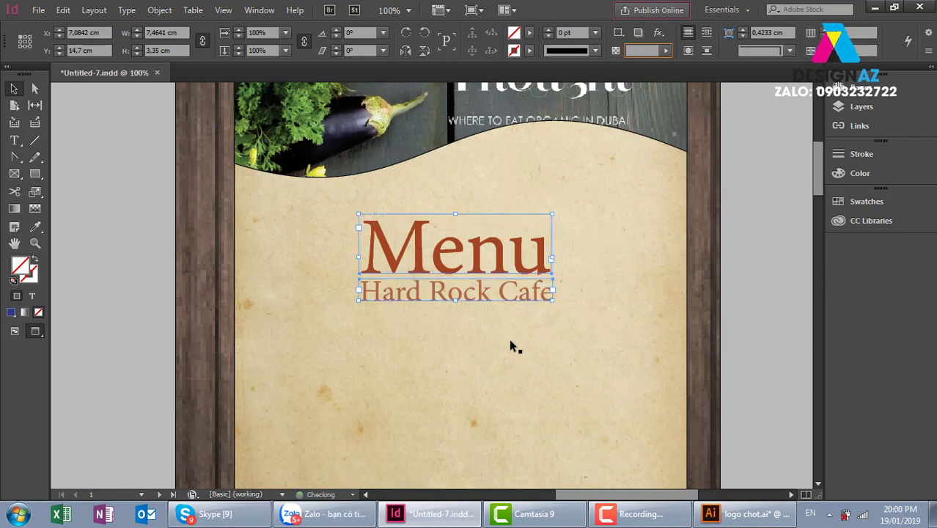
key(ctrl+g)
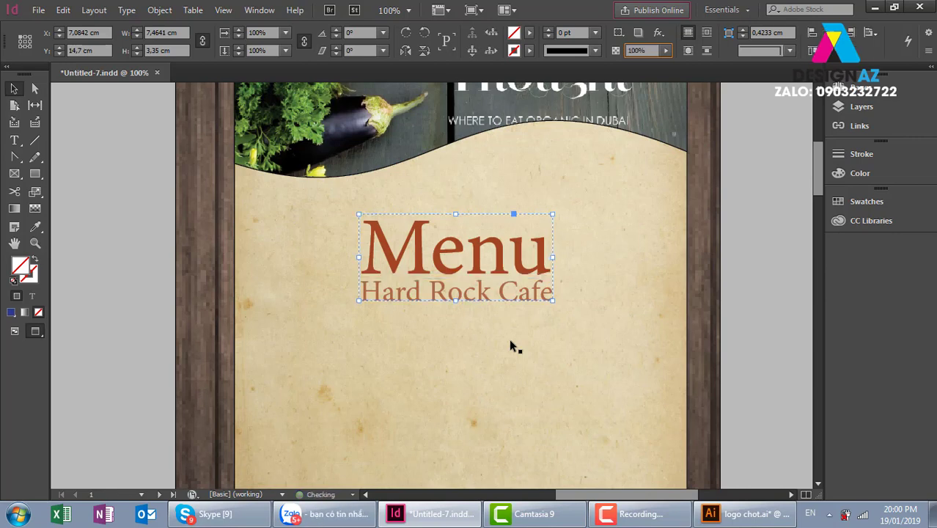
- Zoom out to 75% and reselect the heading group, undoing a stray move
key(ctrl+minus)
scroll(462, 396, down, 3)
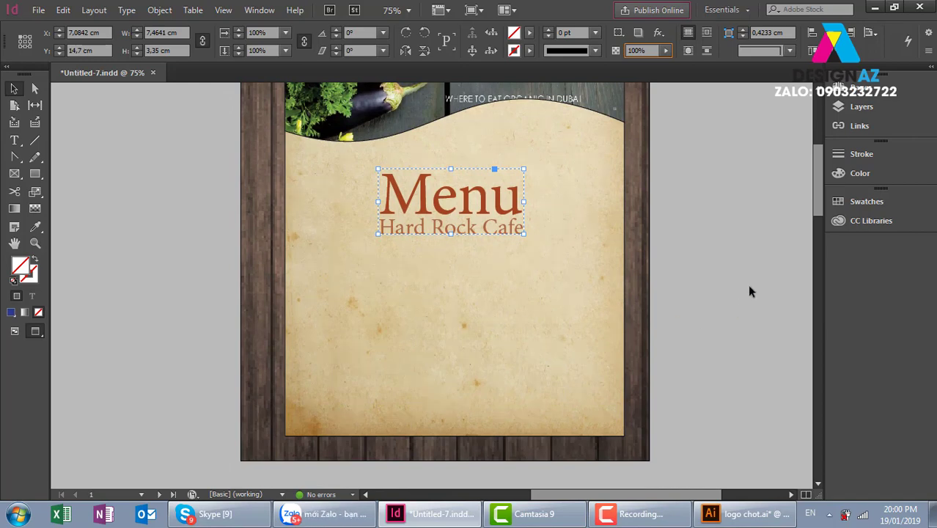
click(716, 253)
drag(523, 233, 543, 244)
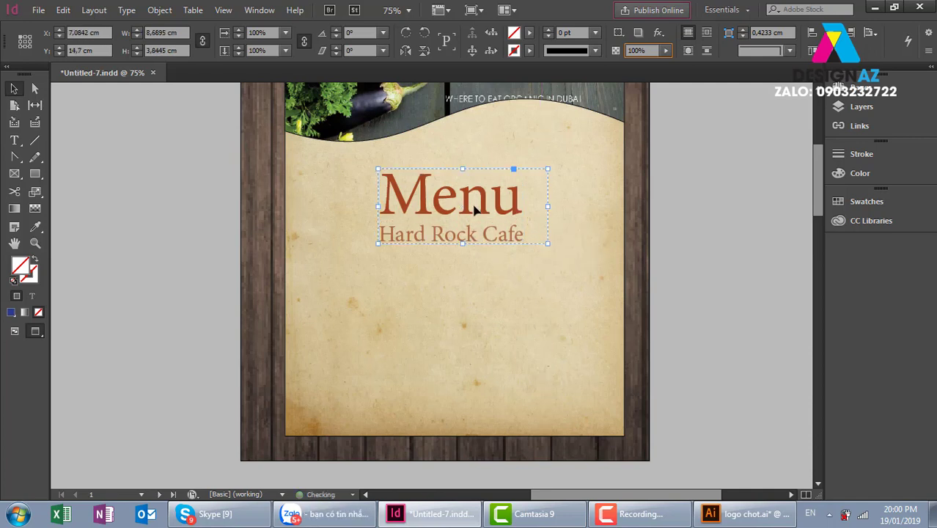
click(692, 238)
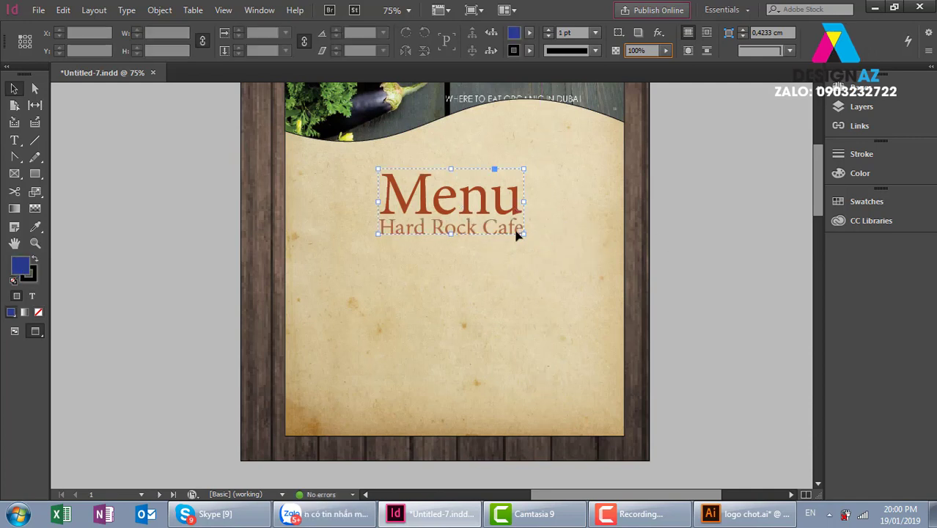
drag(520, 236, 476, 260)
key(ctrl+z)
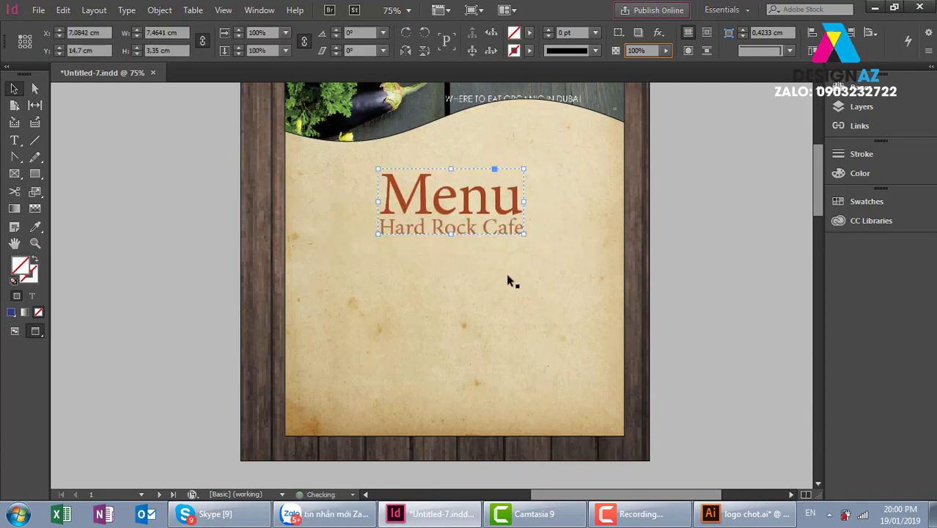
click(576, 269)
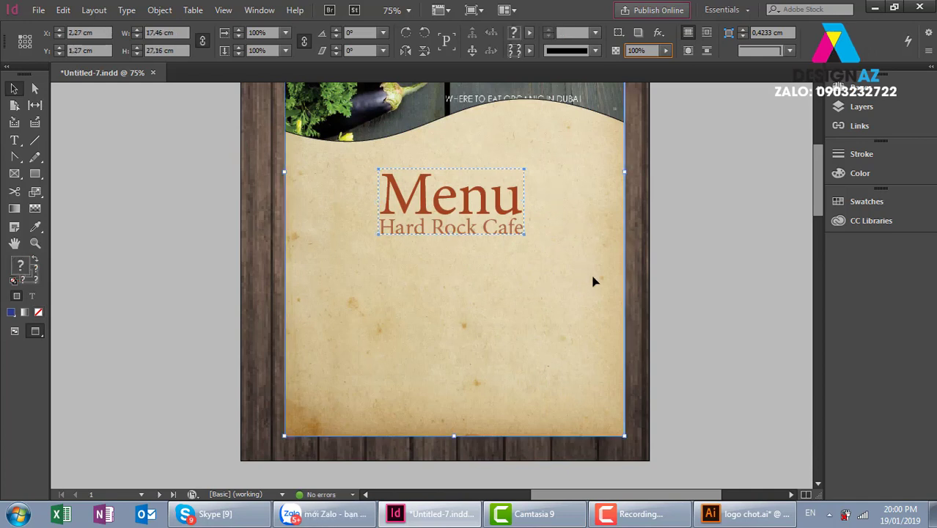
click(487, 201)
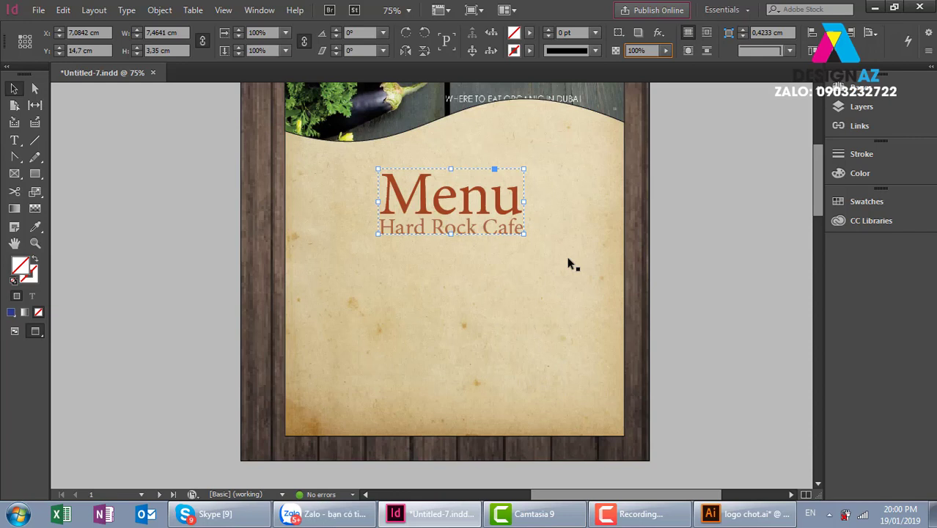
- Centre the heading group horizontally relative to the page margins via the Align panel
key(shift+F7)
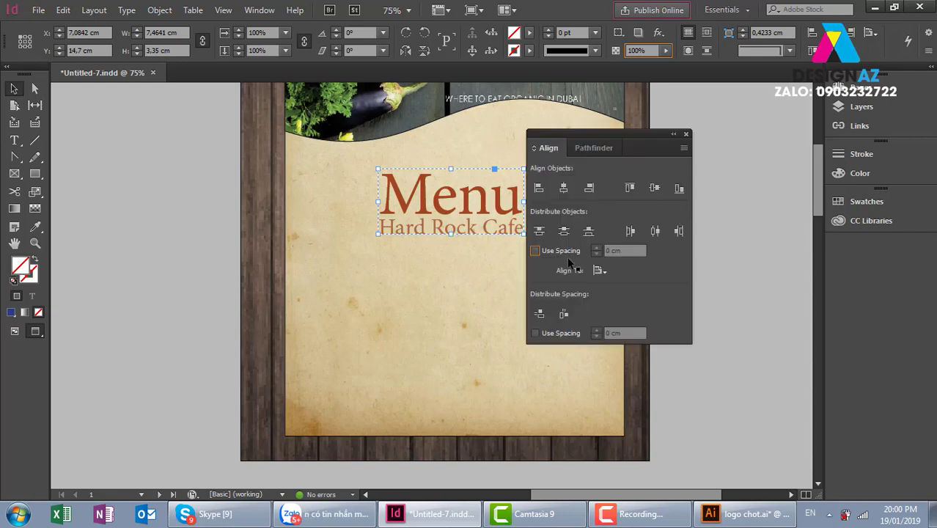
drag(615, 136, 690, 122)
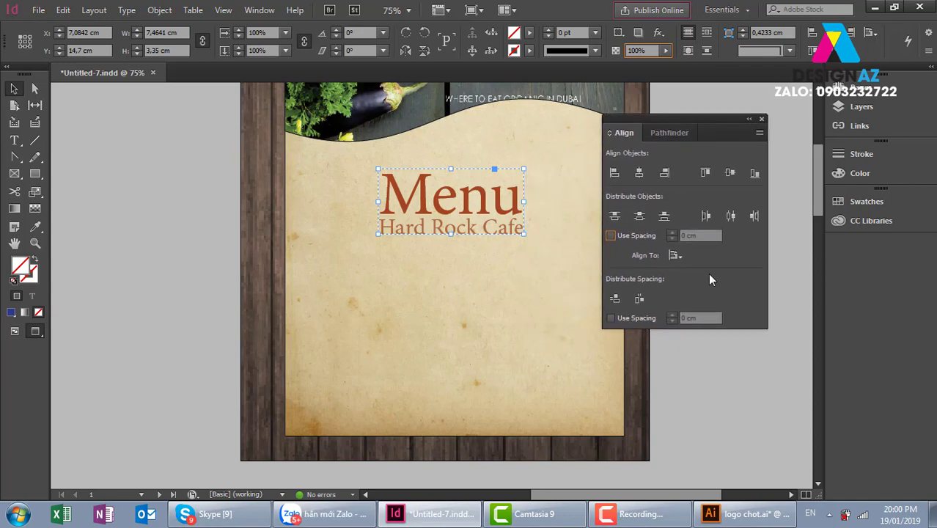
click(675, 255)
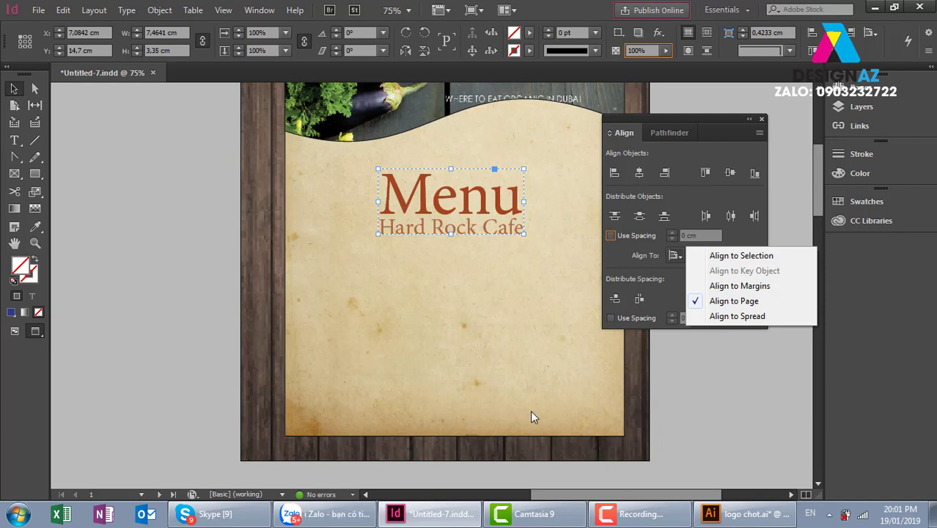
click(740, 287)
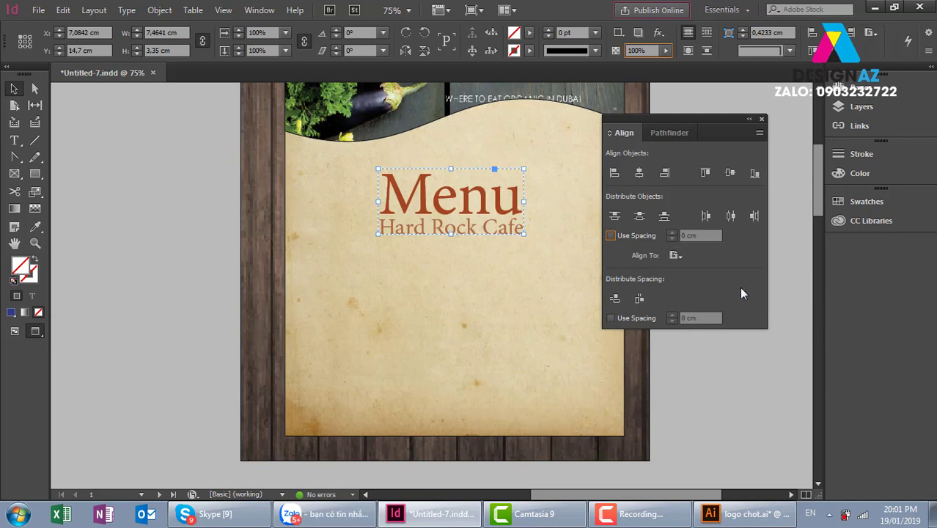
click(639, 173)
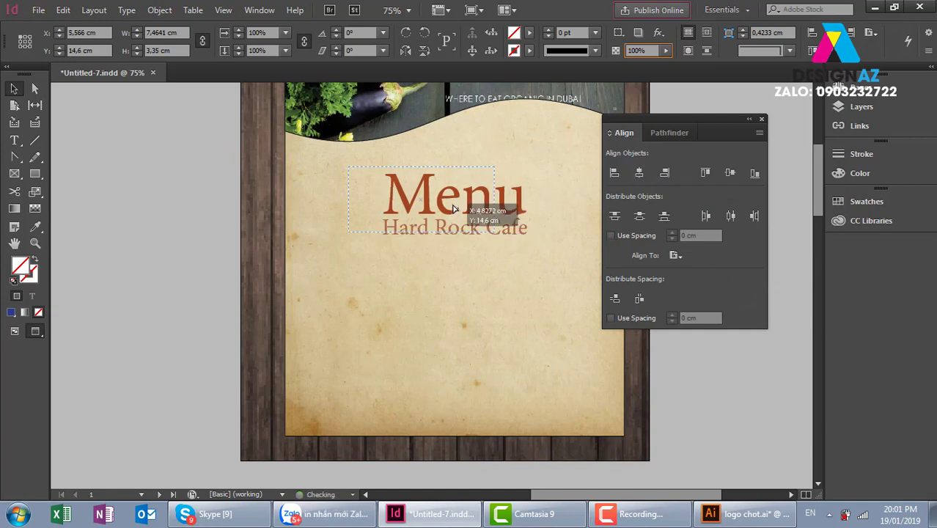
drag(506, 213, 444, 211)
click(639, 172)
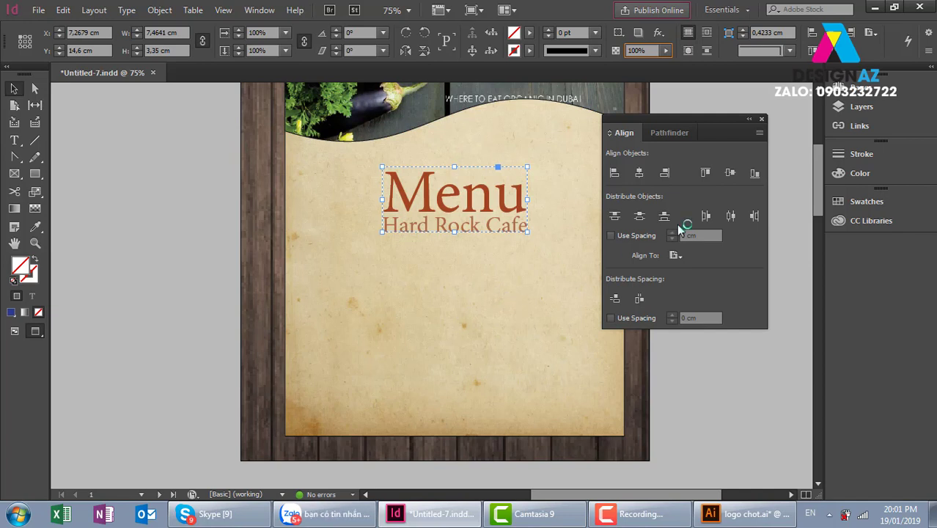
click(761, 119)
click(669, 350)
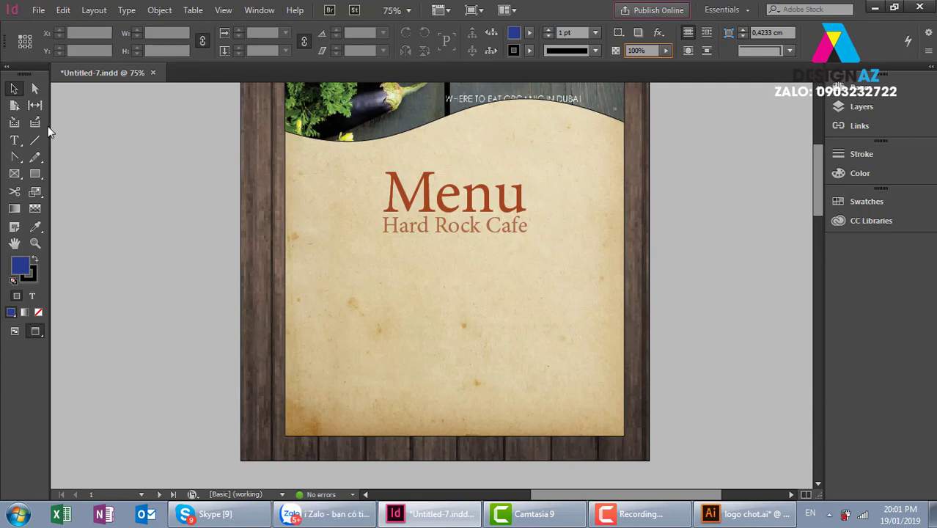
- Draw a text frame near the page bottom and type the street address
click(14, 140)
drag(353, 369, 565, 400)
text(D)
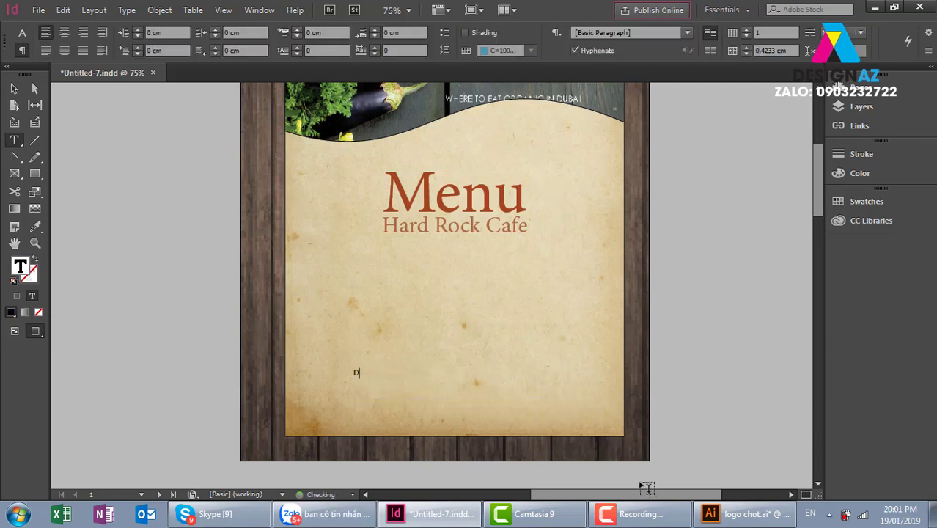
text(ia)
text(hi)
text(ố)
text( Hoan)
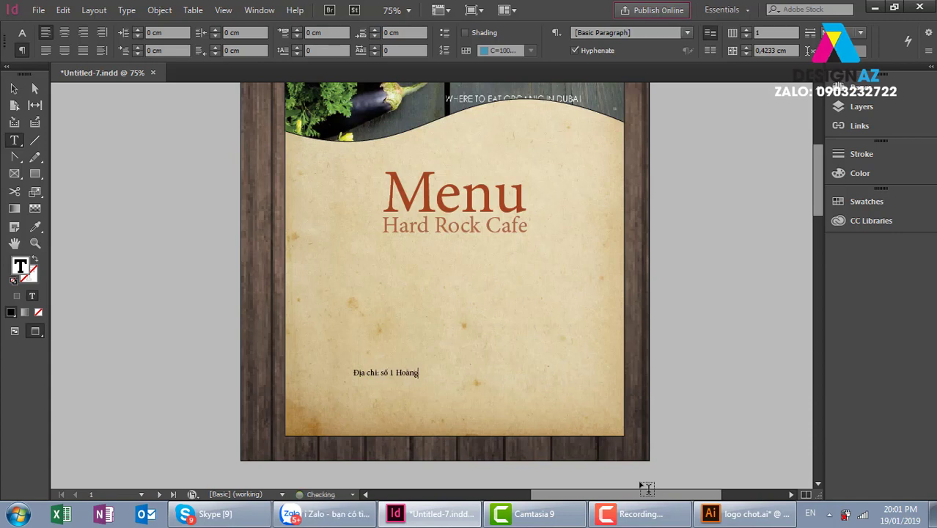
text( Đao)
text(thuỵ)
key(BackSpace)
key(BackSpace)
key(BackSpace)
key(BackSpace)
text(Thu)
text(ý tha)
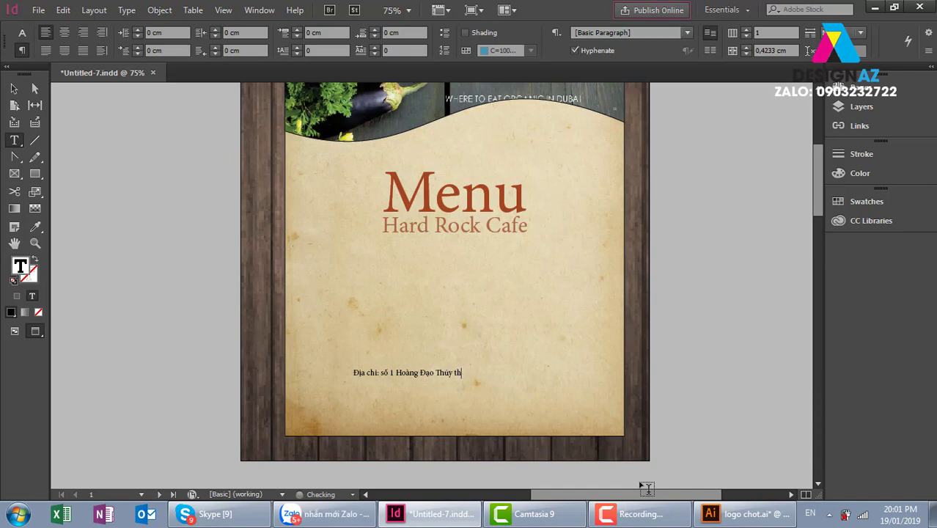
text(nh xuân )
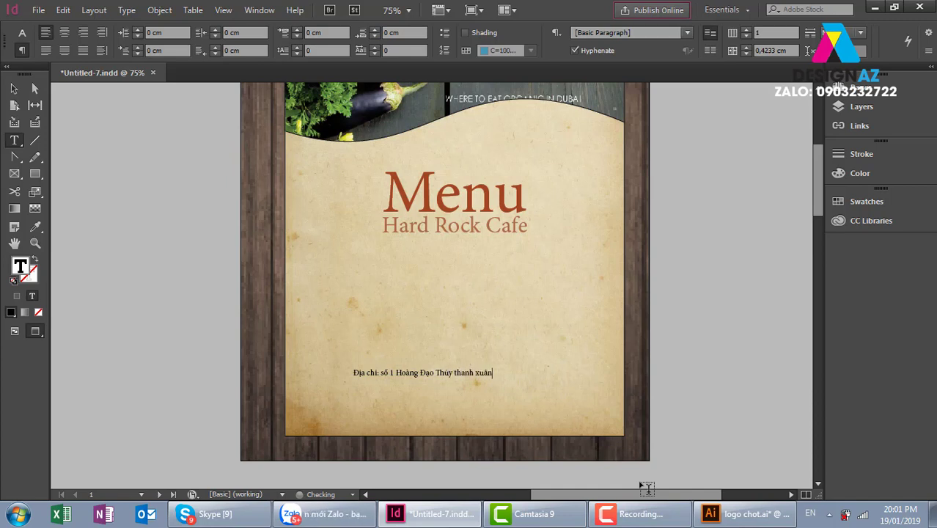
text(ha)
key(BackSpace)
text(Hà Nội)
- Add the phone number and e-mail address lines below the address
key(Return)
text(Điện t)
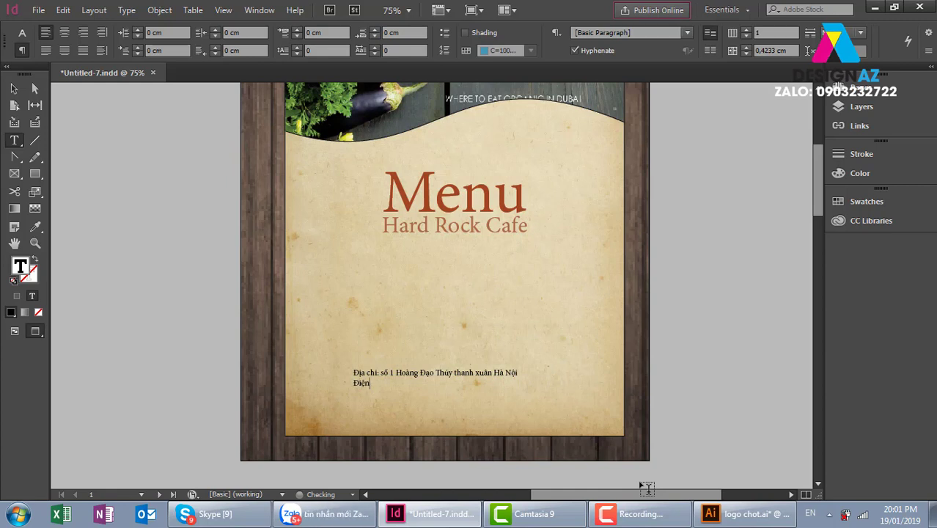
text(hoau)
key(BackSpace)
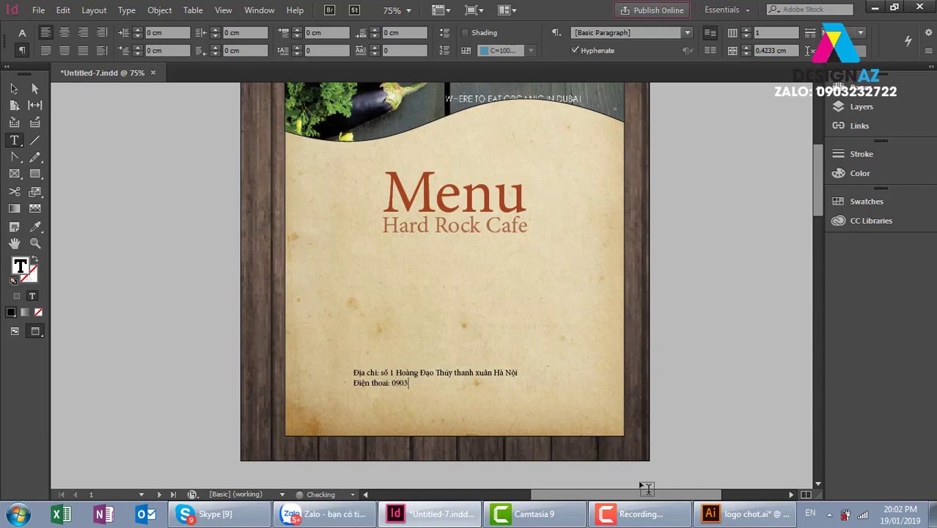
key(Return)
text(Email:)
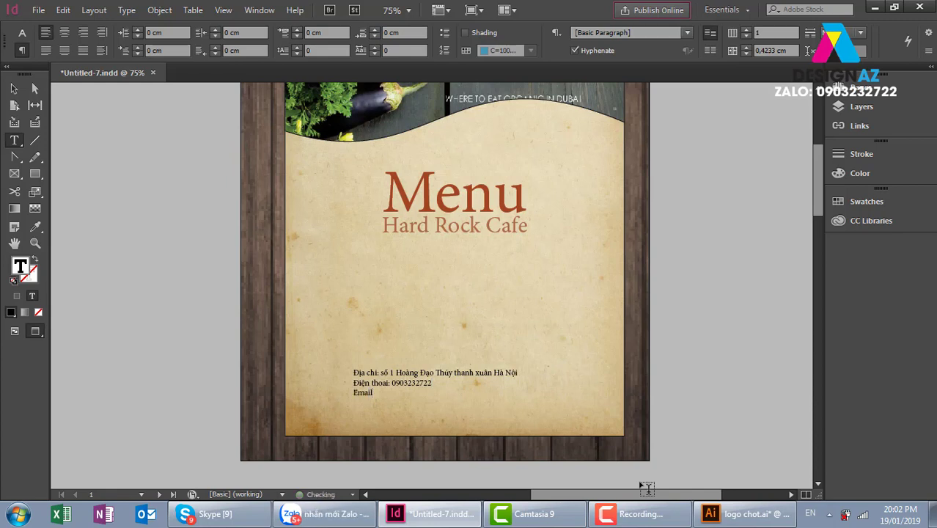
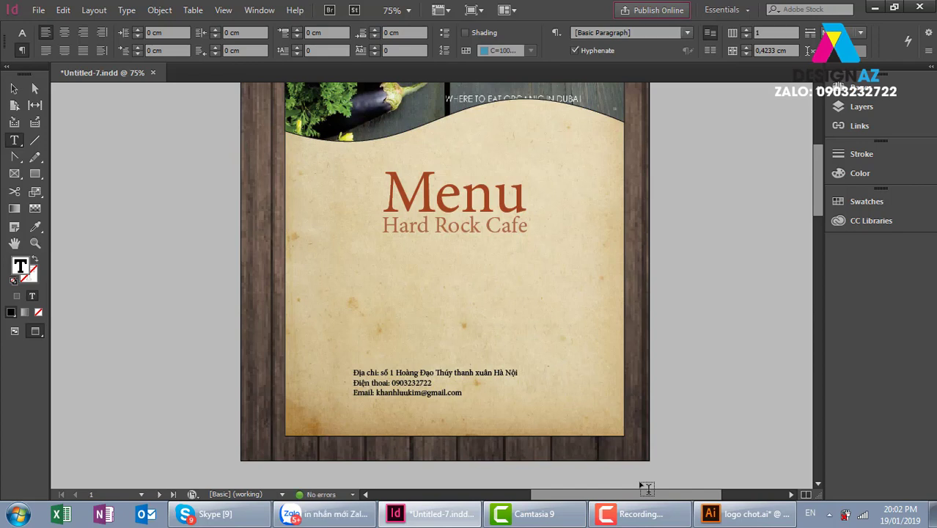
key(ctrl+z)
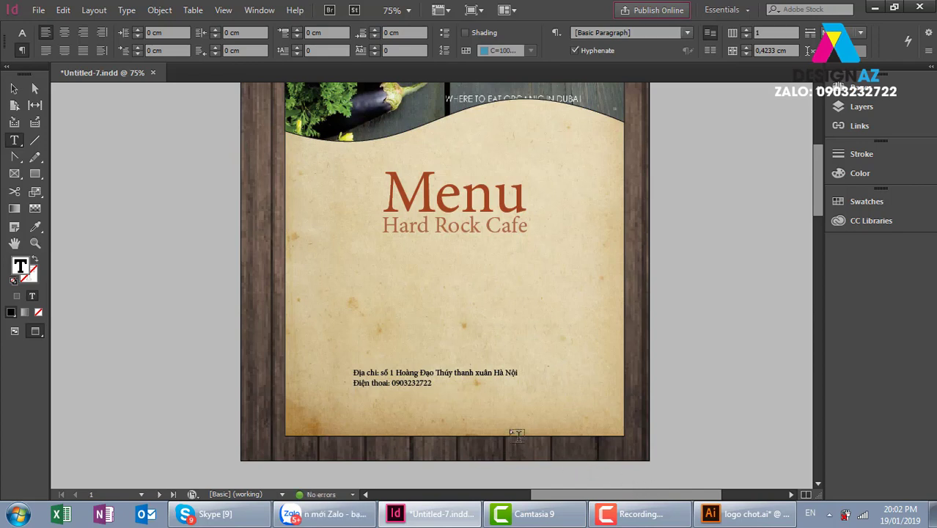
key(ctrl+shift+z)
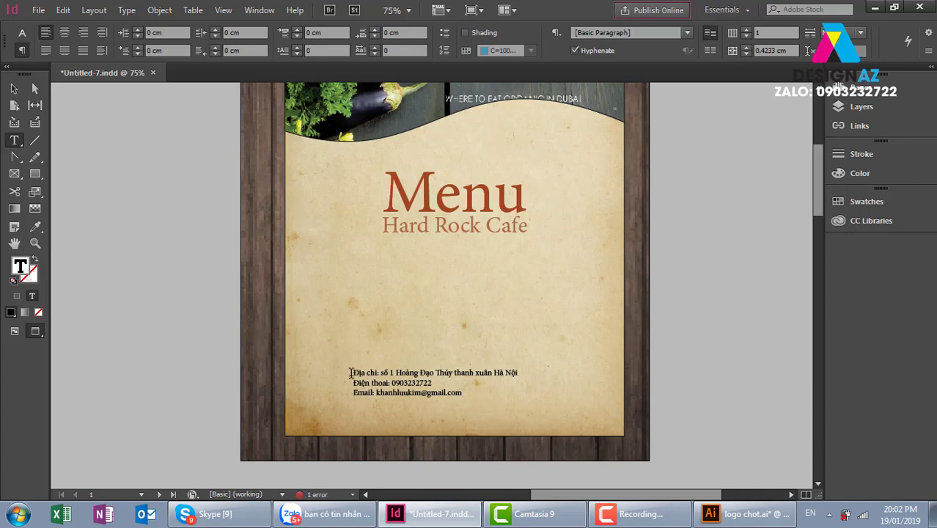
- Enlarge the contact frame and add a ZALO phone-number line below the e-mail line
click(14, 88)
click(113, 194)
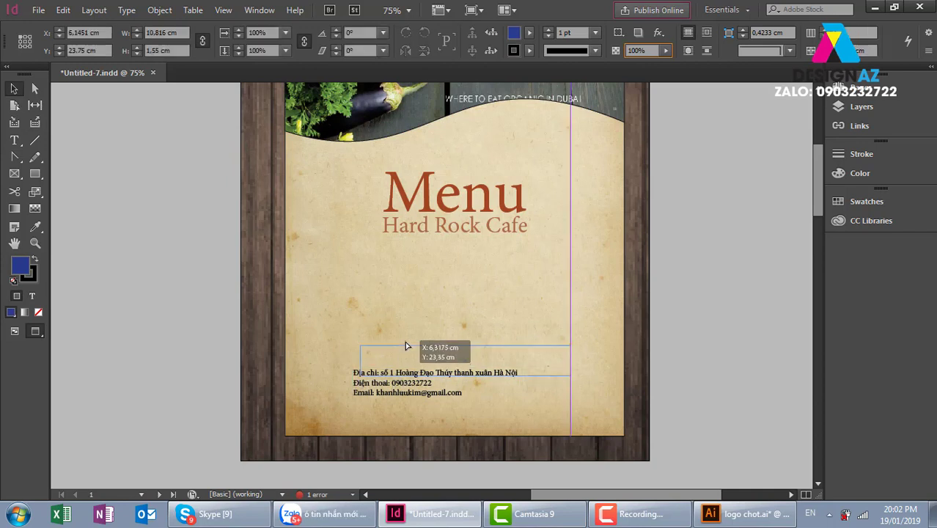
click(392, 387)
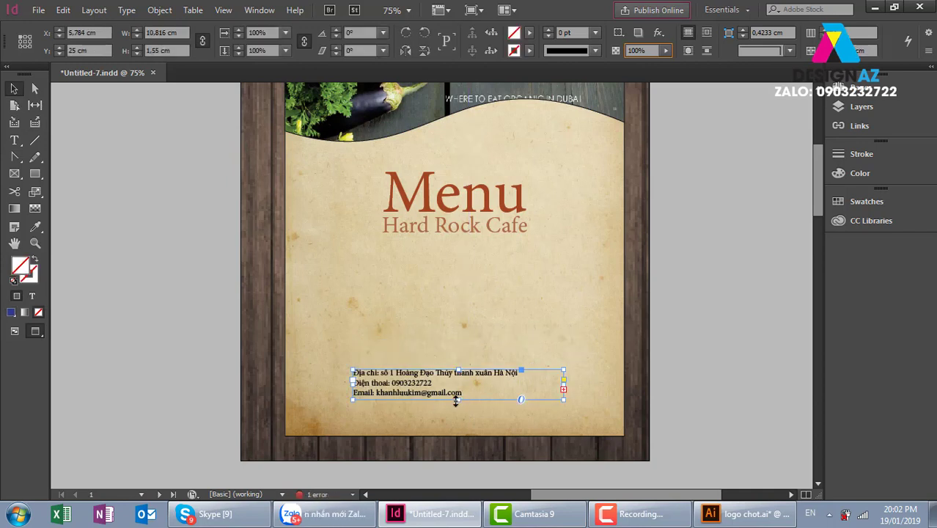
drag(457, 399, 463, 428)
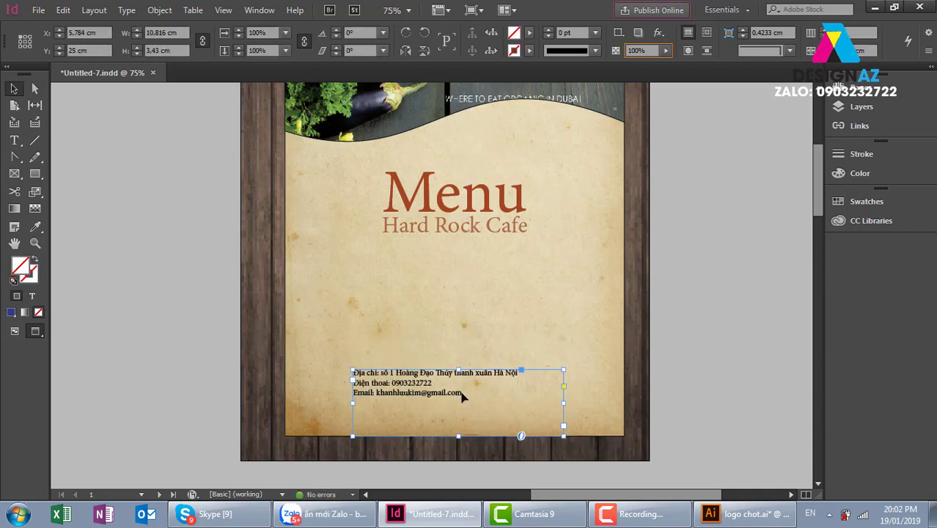
key(t)
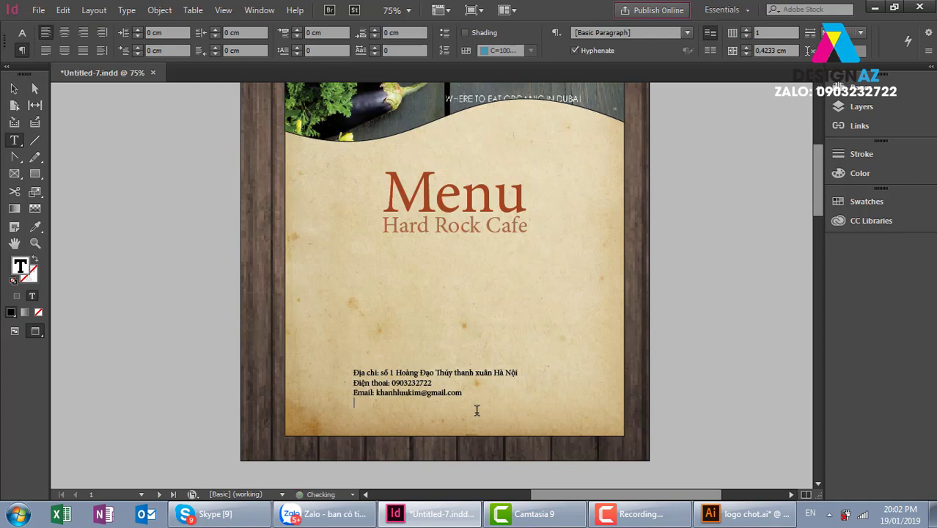
key(Return)
text(ZA)
text(LO: )
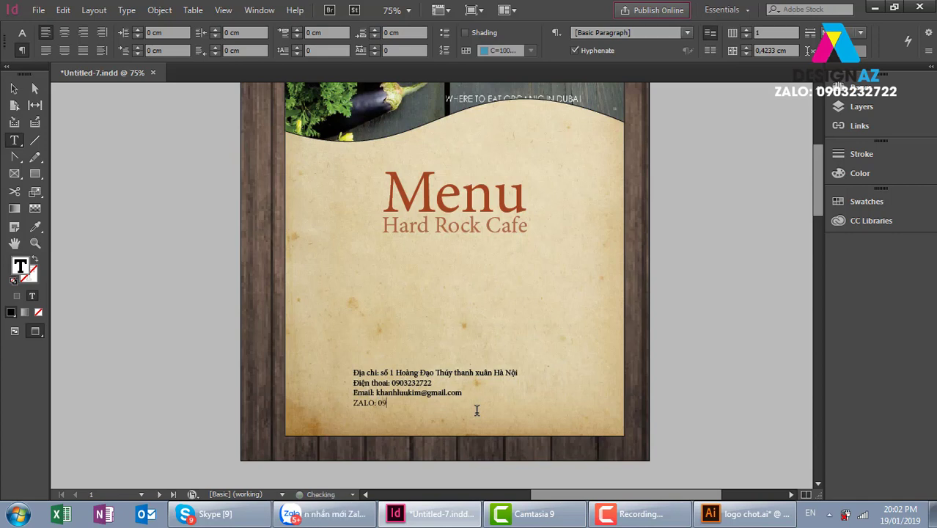
- Make the contact text bold and shorten its frame to 2,9 cm high
click(14, 88)
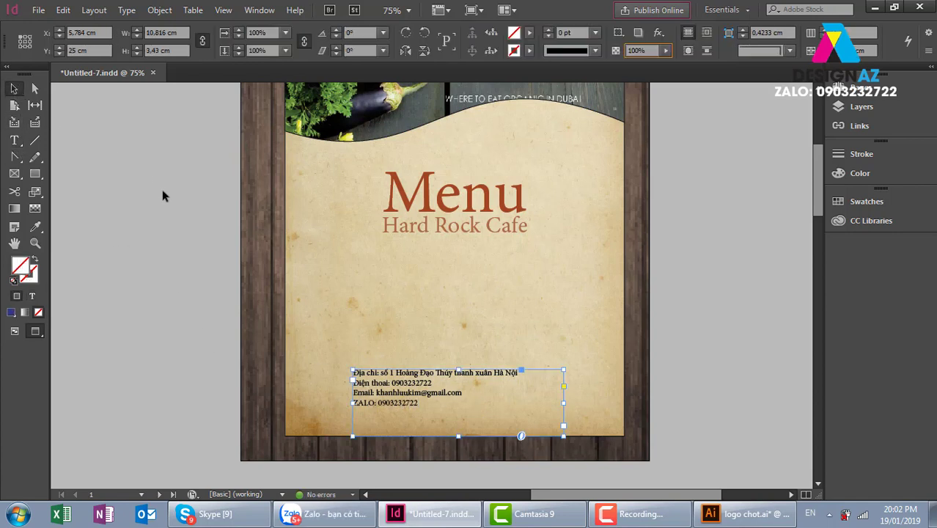
key(ctrl+shift+b)
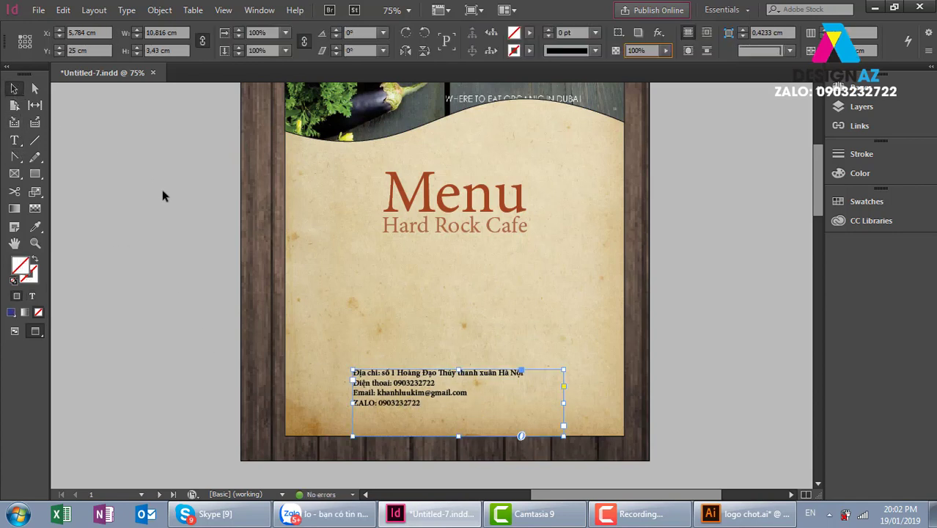
click(143, 329)
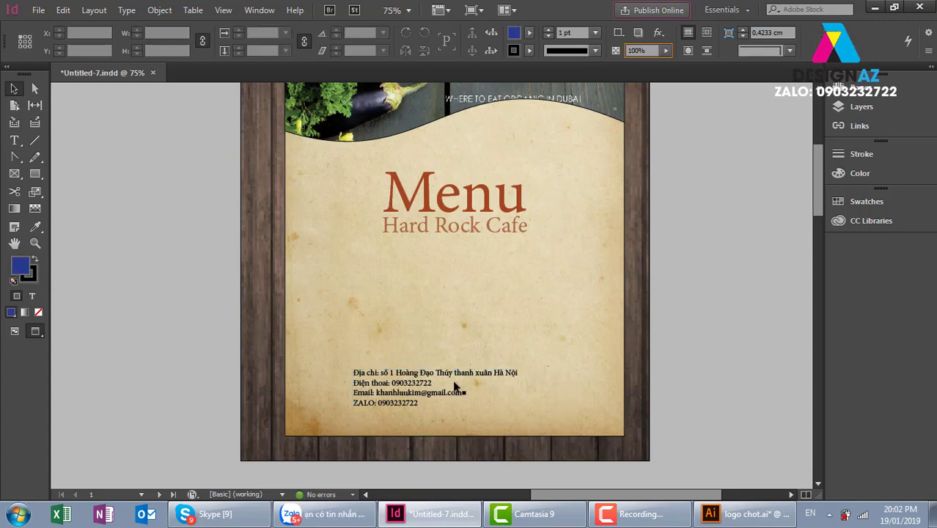
click(453, 385)
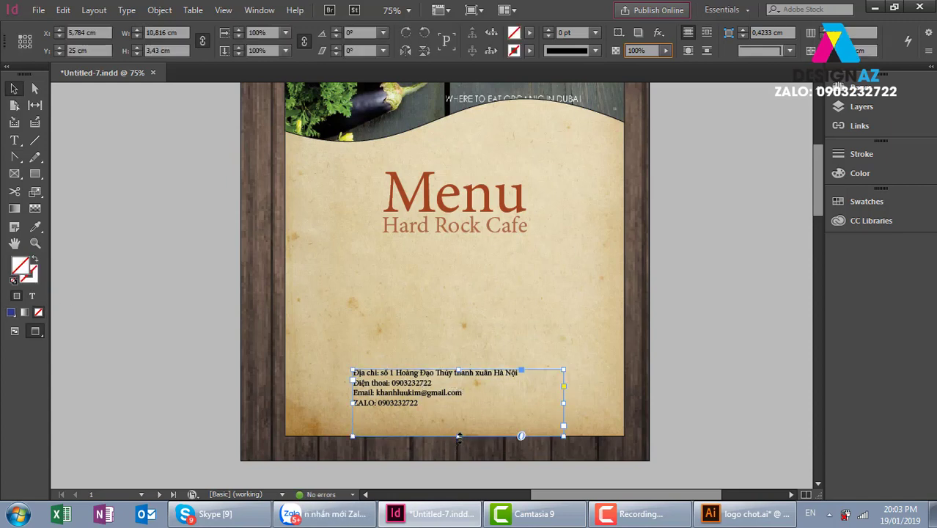
drag(458, 437, 459, 426)
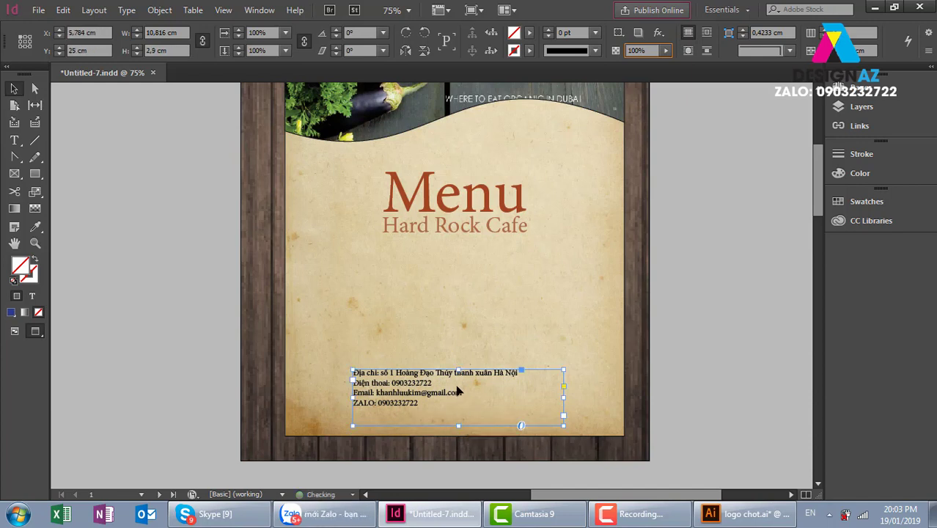
- Color the contact-info text a dark red via the Color Picker
click(31, 295)
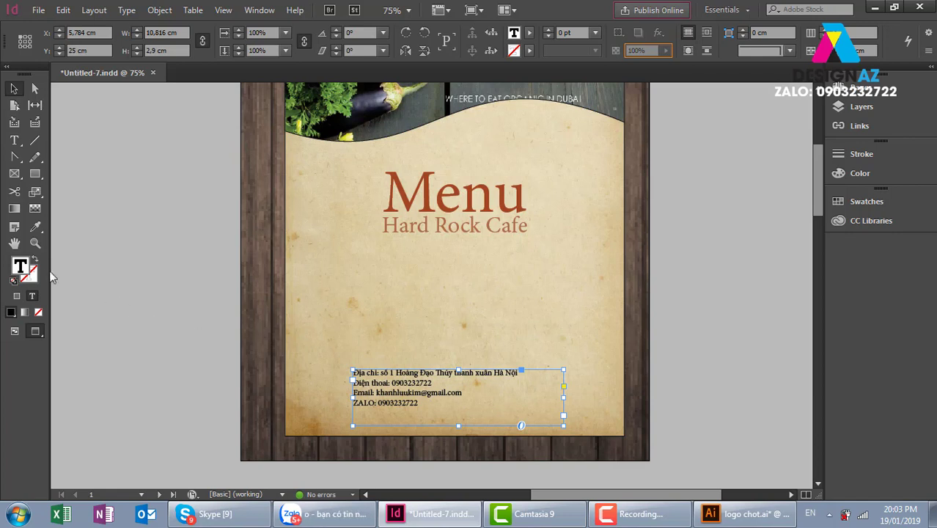
double_click(21, 265)
click(478, 201)
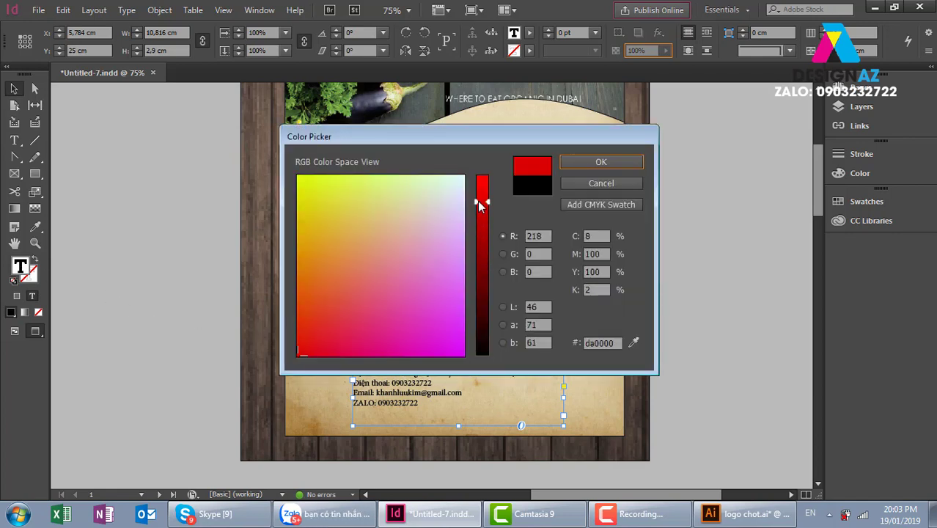
drag(306, 328, 317, 342)
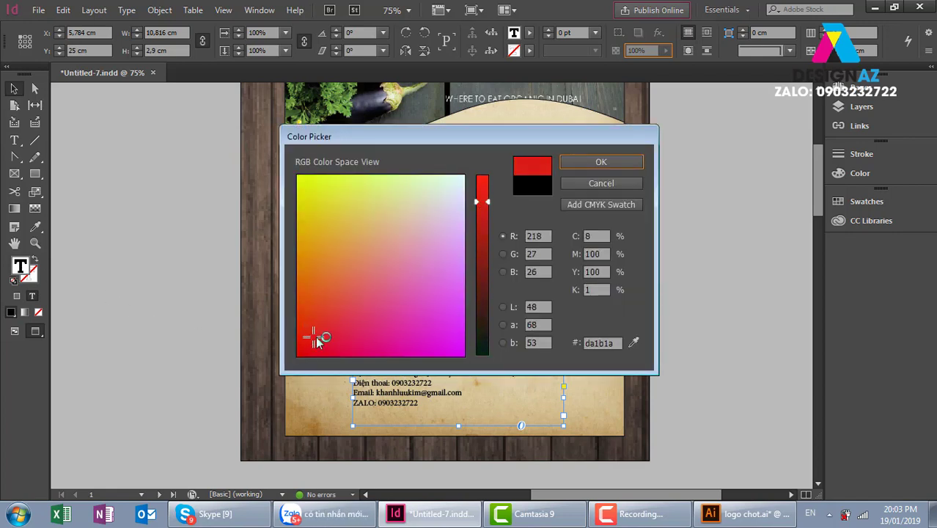
drag(485, 201, 487, 229)
click(601, 162)
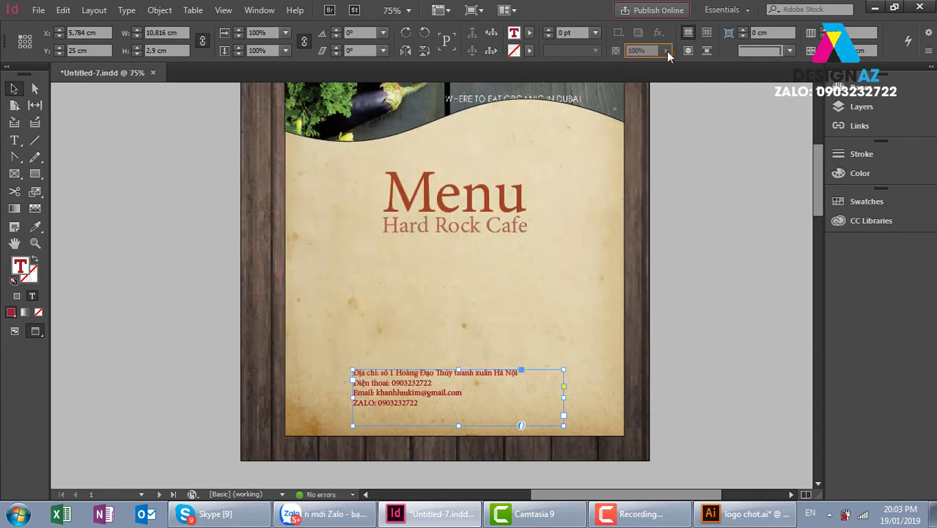
- Set the contact block's opacity to 81%
click(695, 307)
click(467, 376)
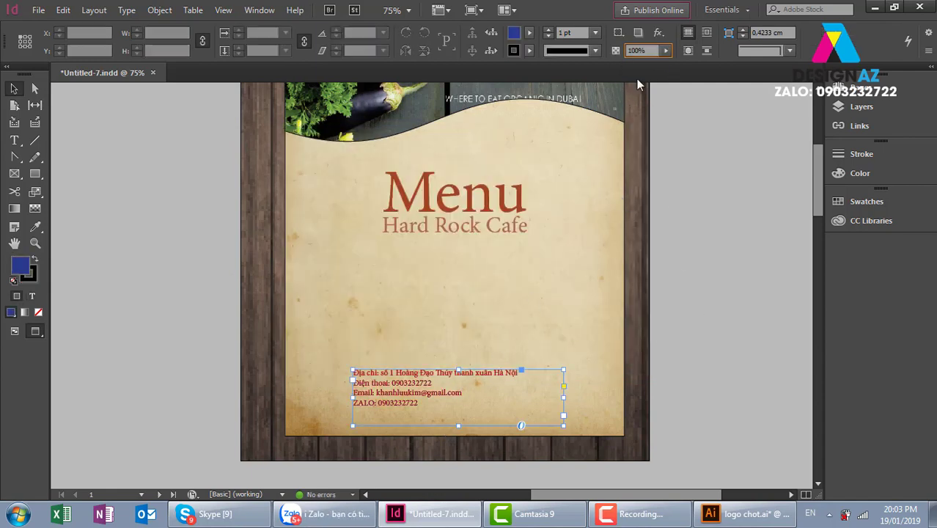
click(666, 52)
mouse_move(668, 66)
mouse_down()
mouse_move(648, 66)
mouse_move(658, 65)
mouse_up()
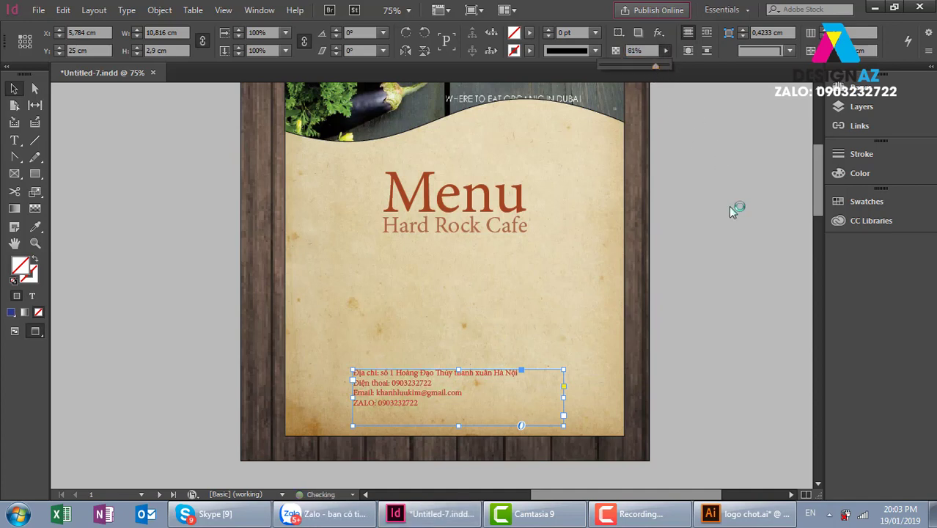
click(688, 334)
click(464, 379)
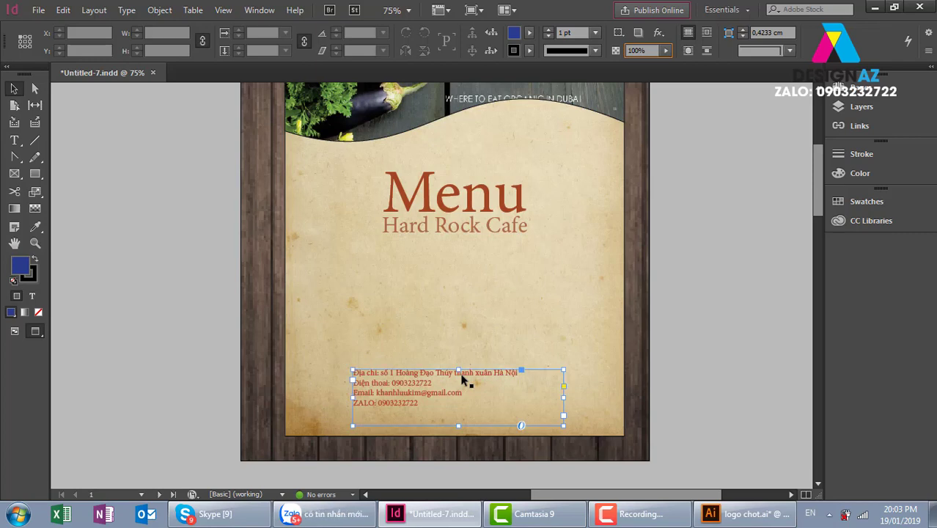
click(128, 11)
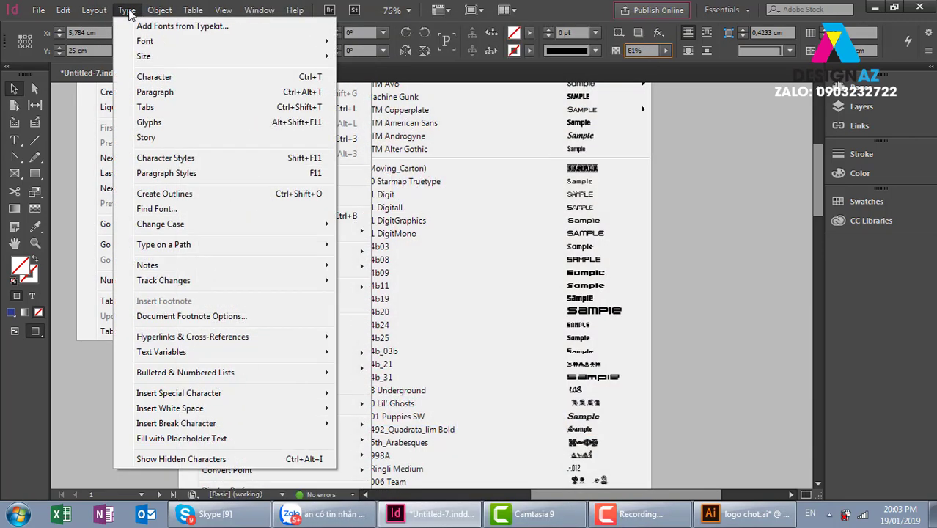
mouse_move(160, 224)
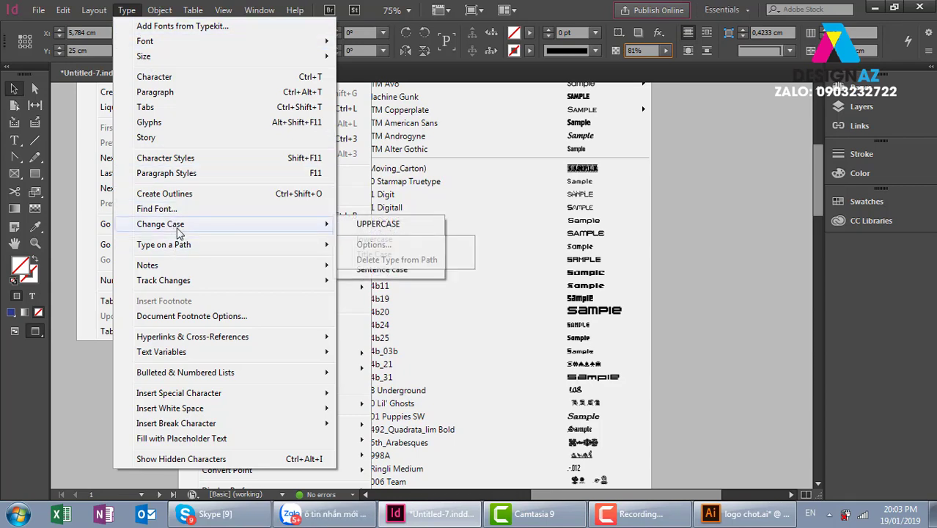
click(182, 94)
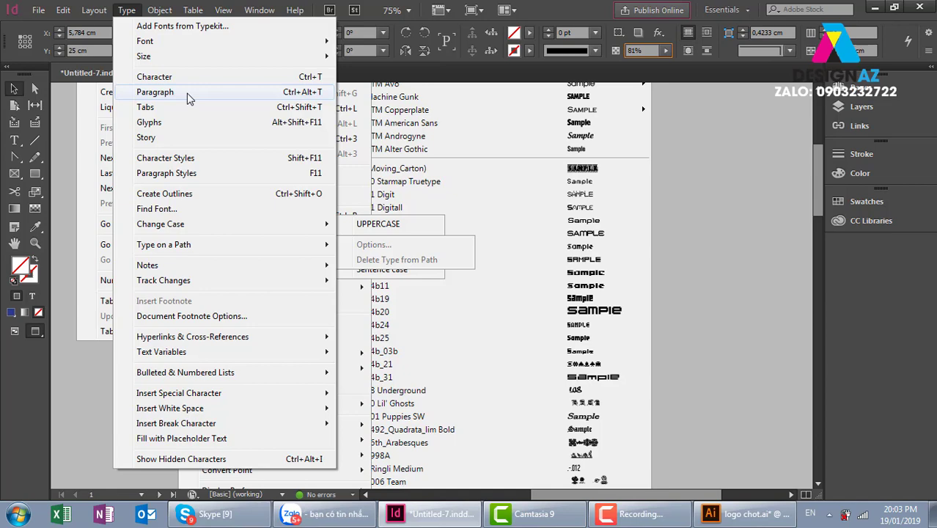
- Center-align the four contact lines and shorten their frame to 2.4 cm tall
click(190, 98)
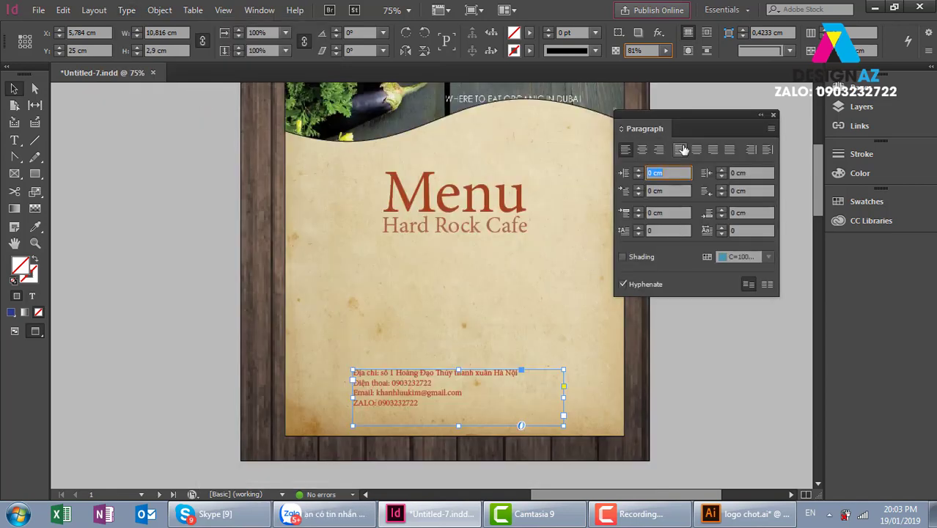
click(642, 150)
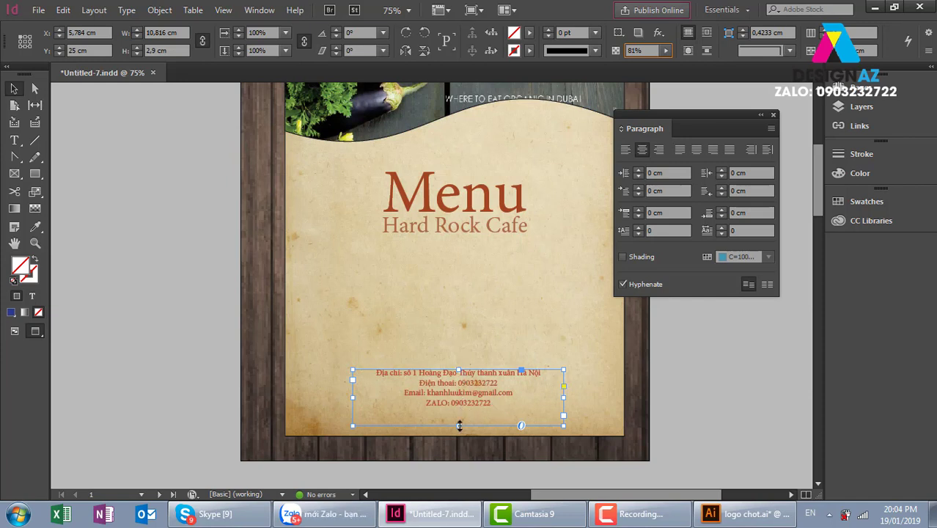
drag(459, 425, 458, 416)
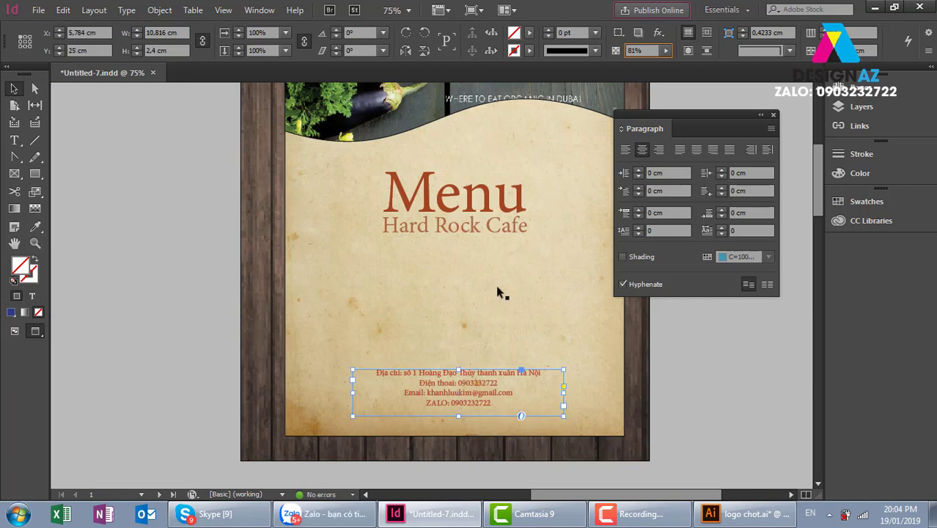
click(773, 115)
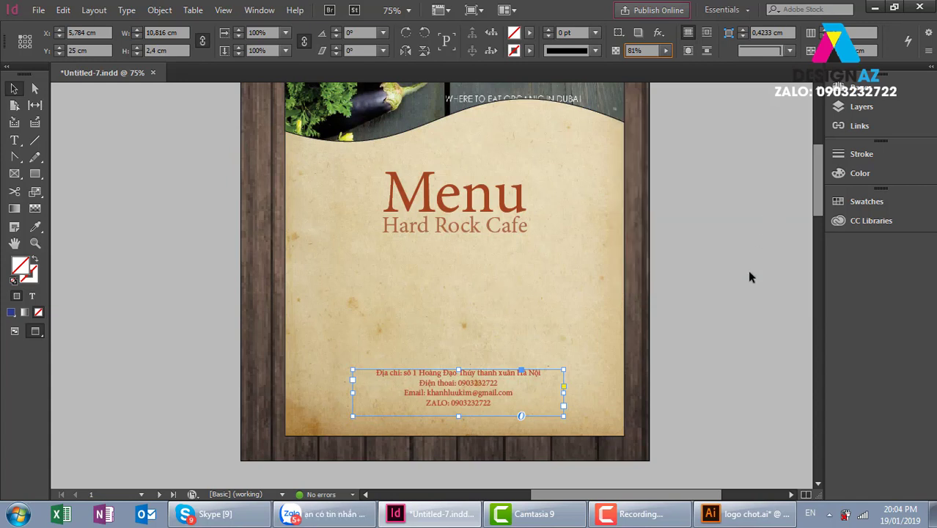
- Center the contact frame horizontally at X 5.592 cm and lower it to Y 25.35 cm
key(shift+F7)
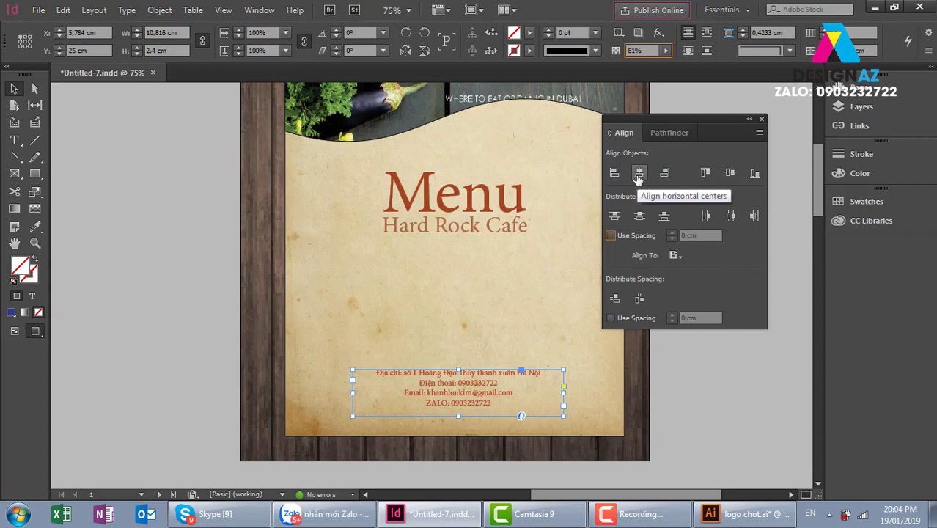
click(639, 174)
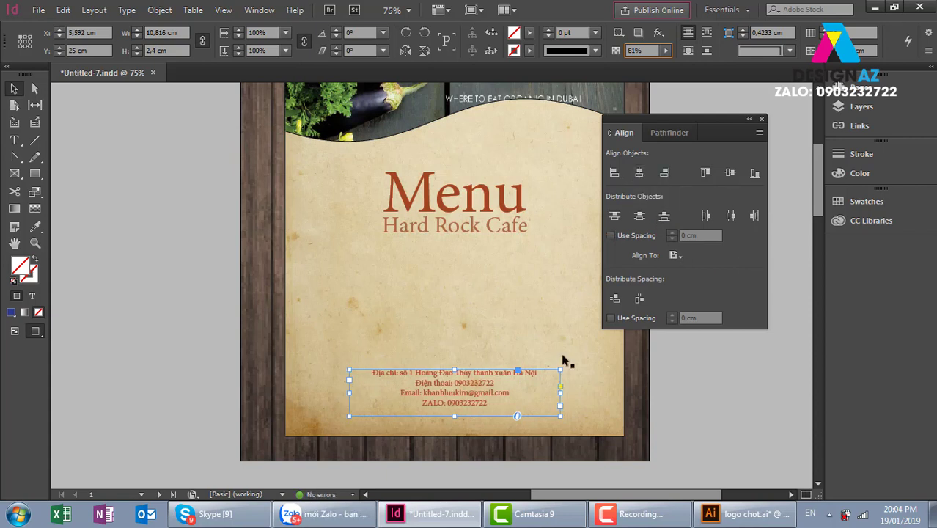
drag(492, 377, 492, 384)
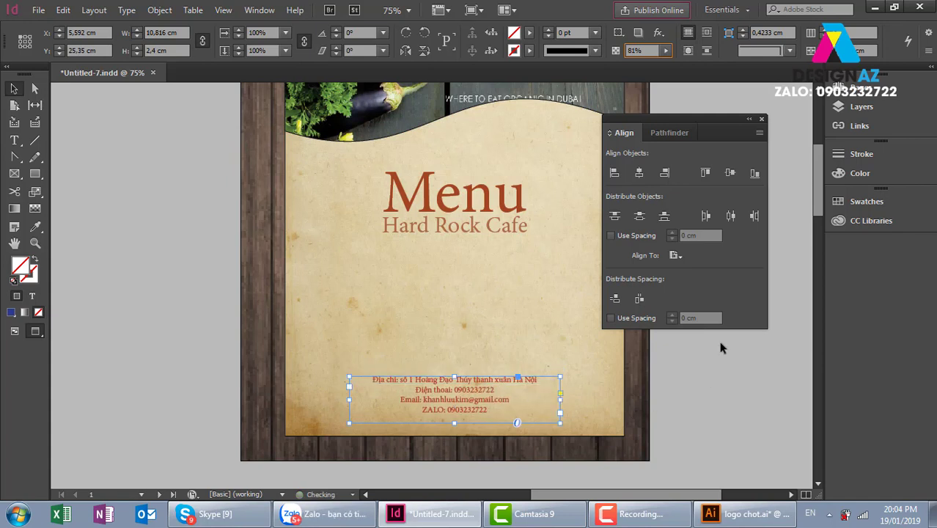
click(761, 119)
click(777, 307)
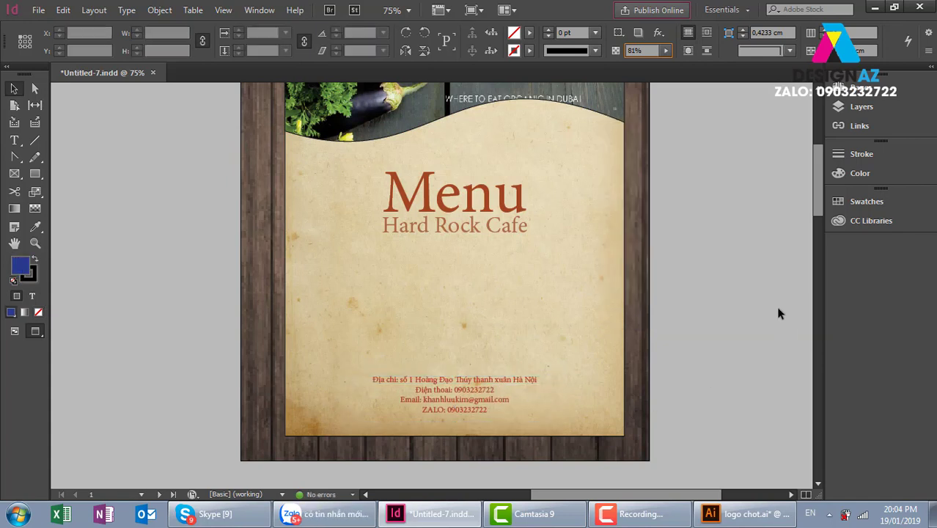
- Zoom out, then zoom in so the finished menu cover page fills the view
key(ctrl+minus)
key(ctrl+minus)
key(ctrl+minus)
key(z)
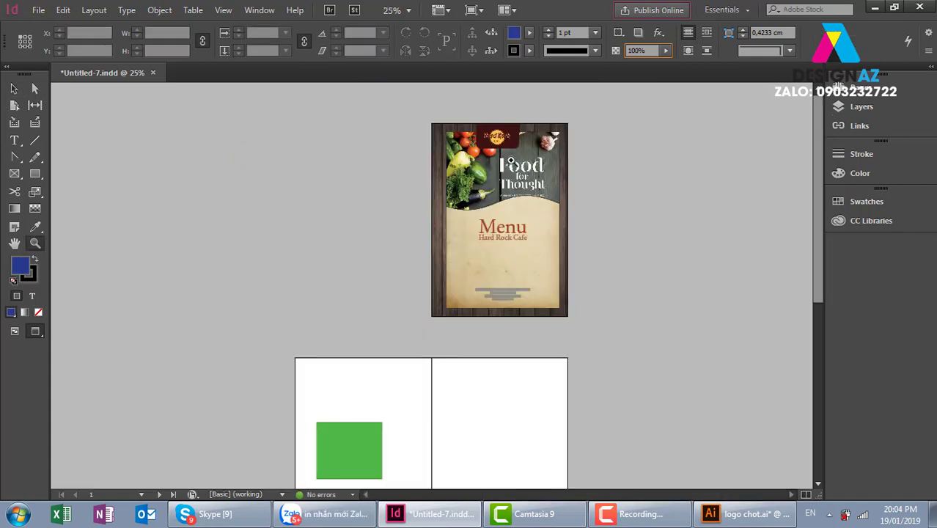
drag(422, 118, 581, 326)
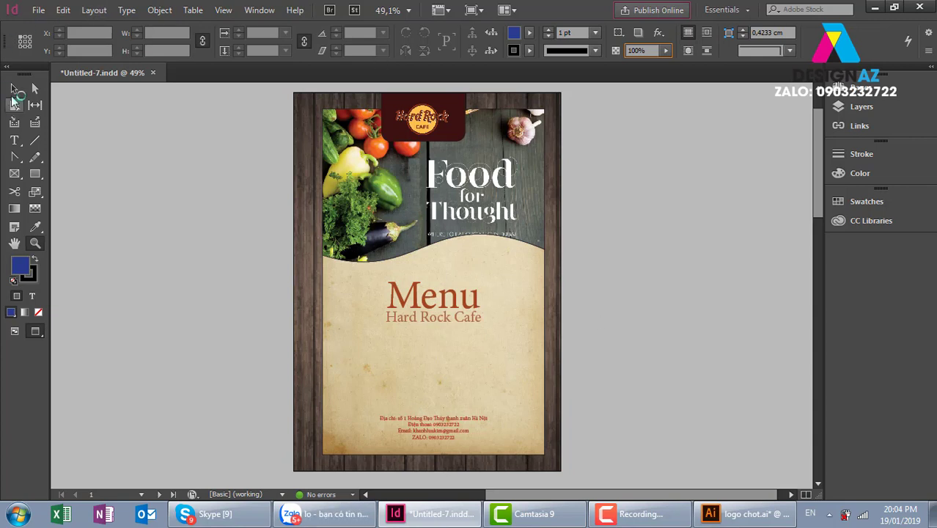
click(14, 88)
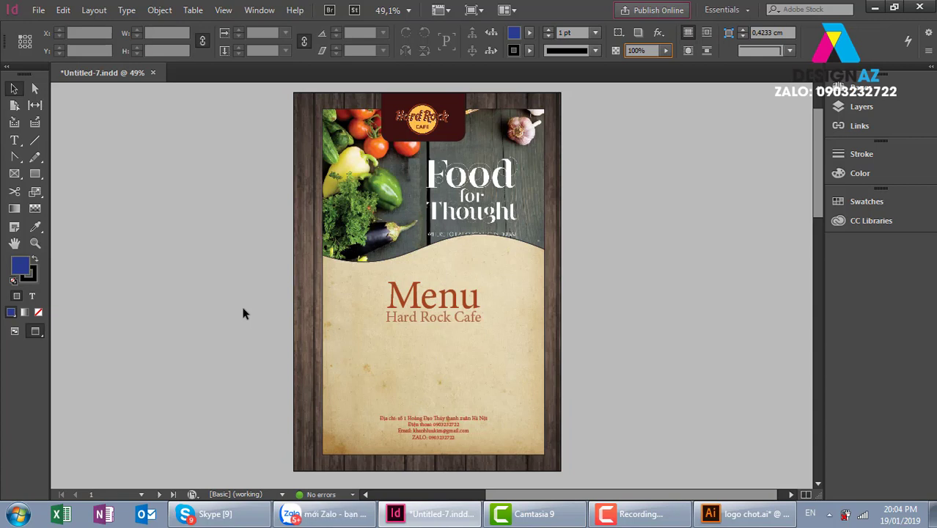
click(660, 515)
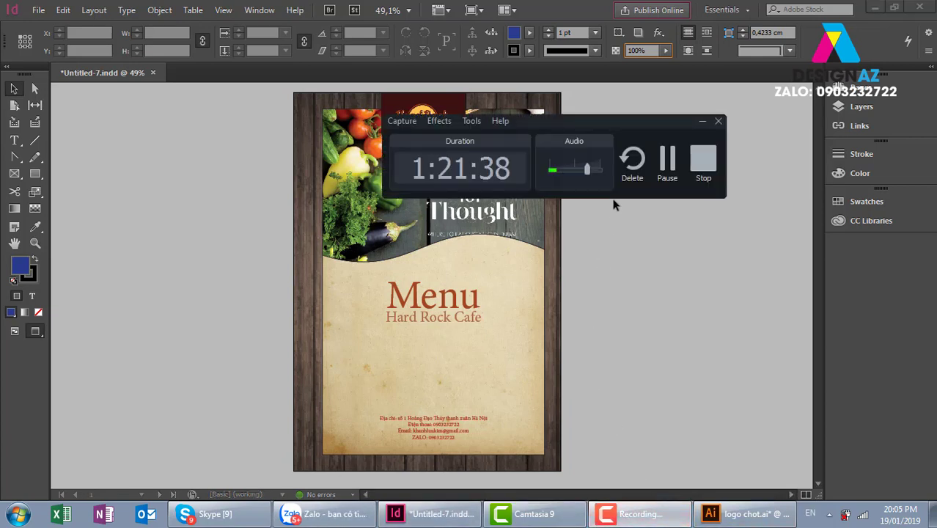